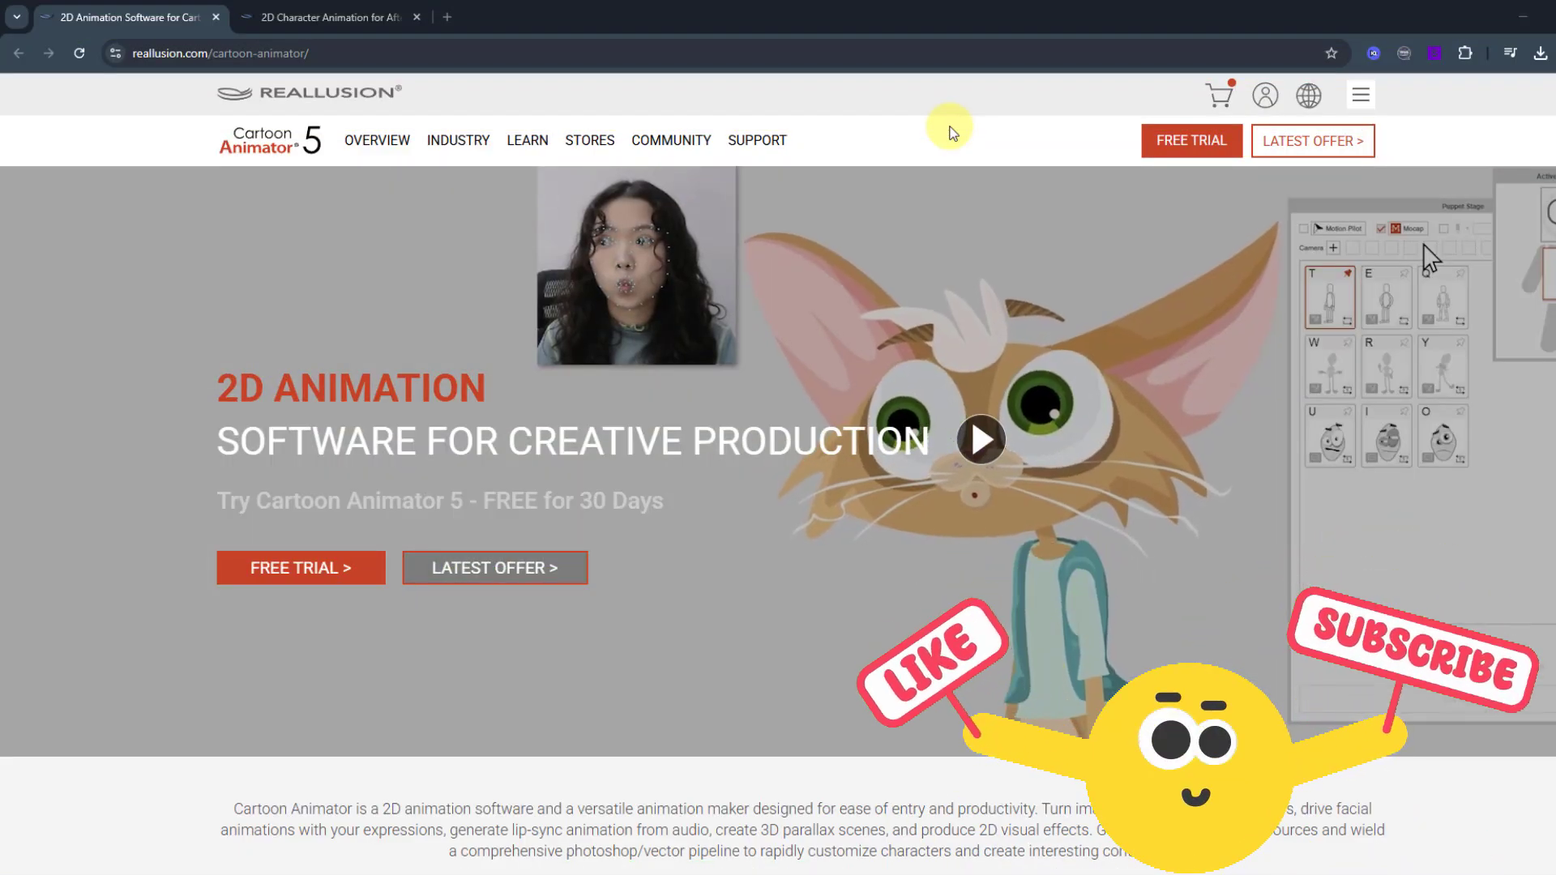
# Scroll through the Cartoon Animator feature sections, then switch to the After Effects character animation page
pyautogui.scroll(-6, 844, 333)
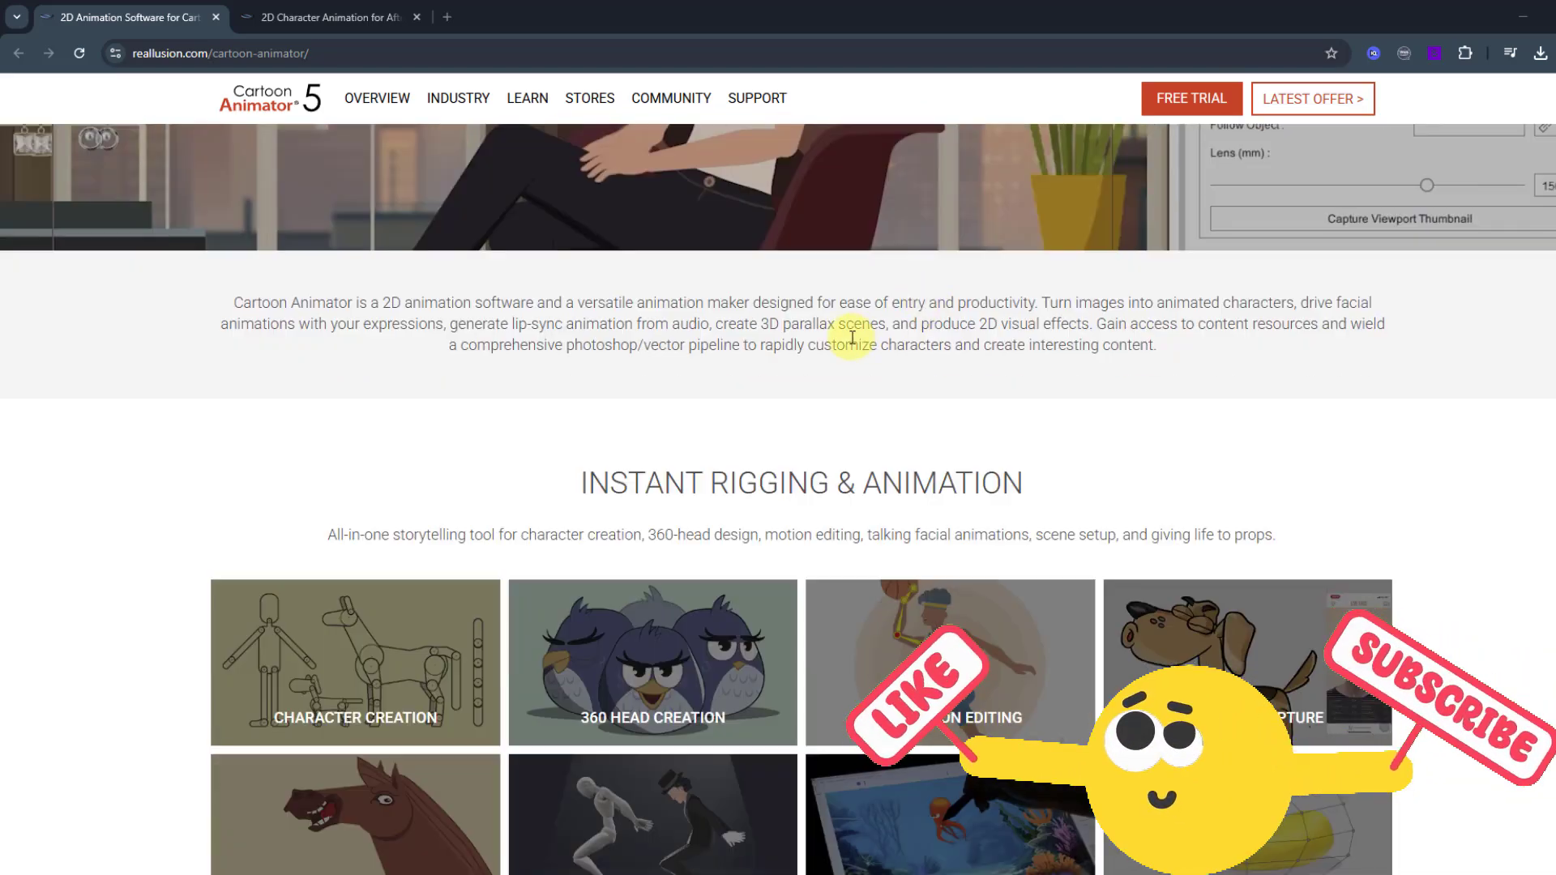
pyautogui.scroll(2, 841, 343)
pyautogui.scroll(-1, 847, 357)
pyautogui.scroll(-3, 891, 360)
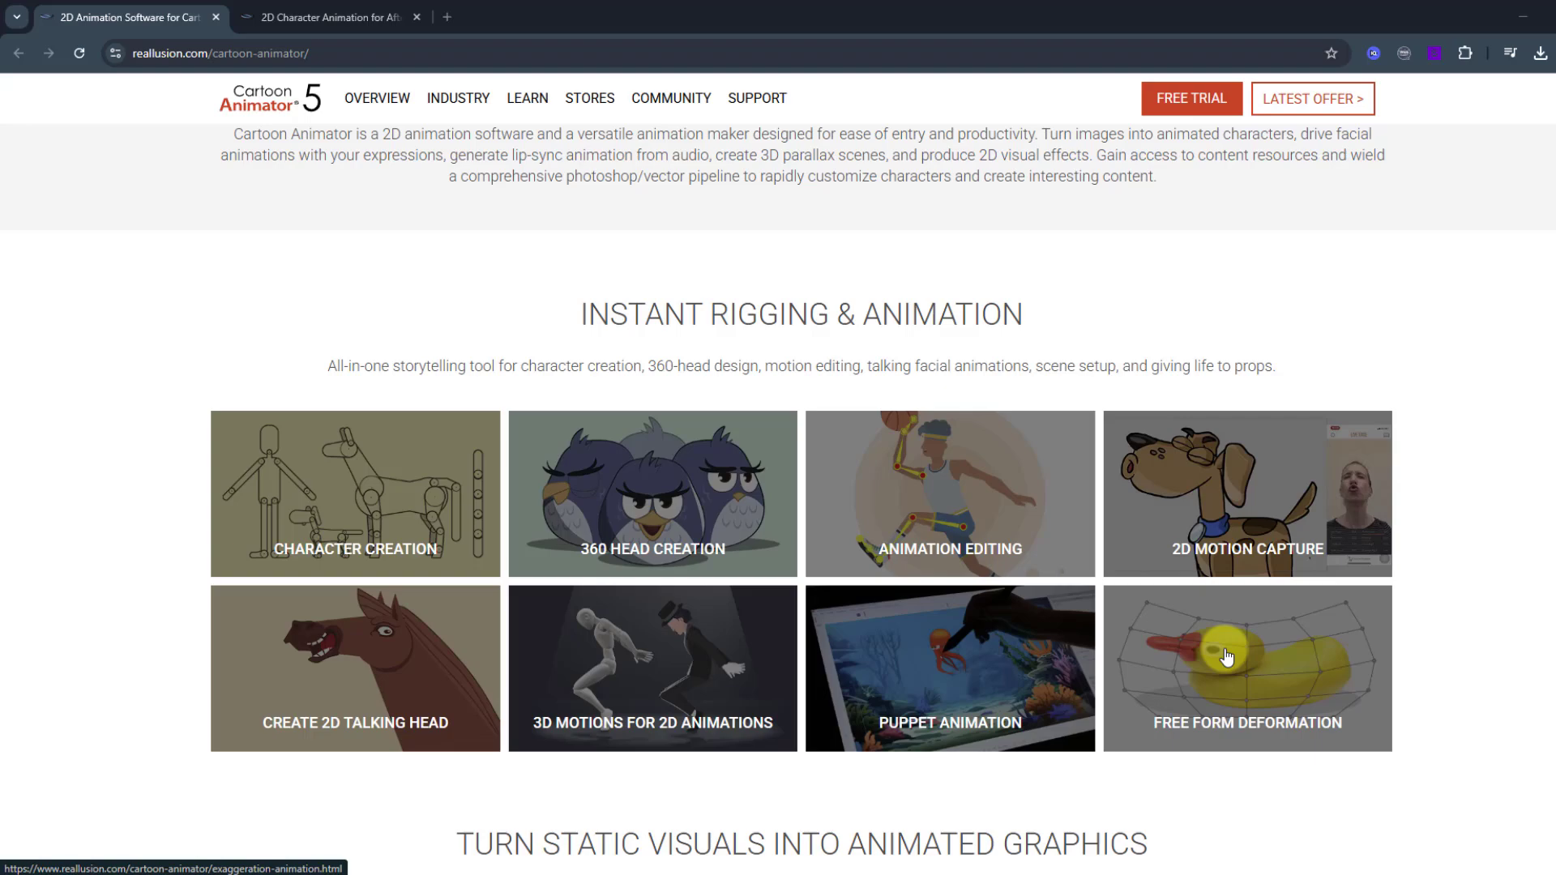
pyautogui.scroll(-6, 442, 361)
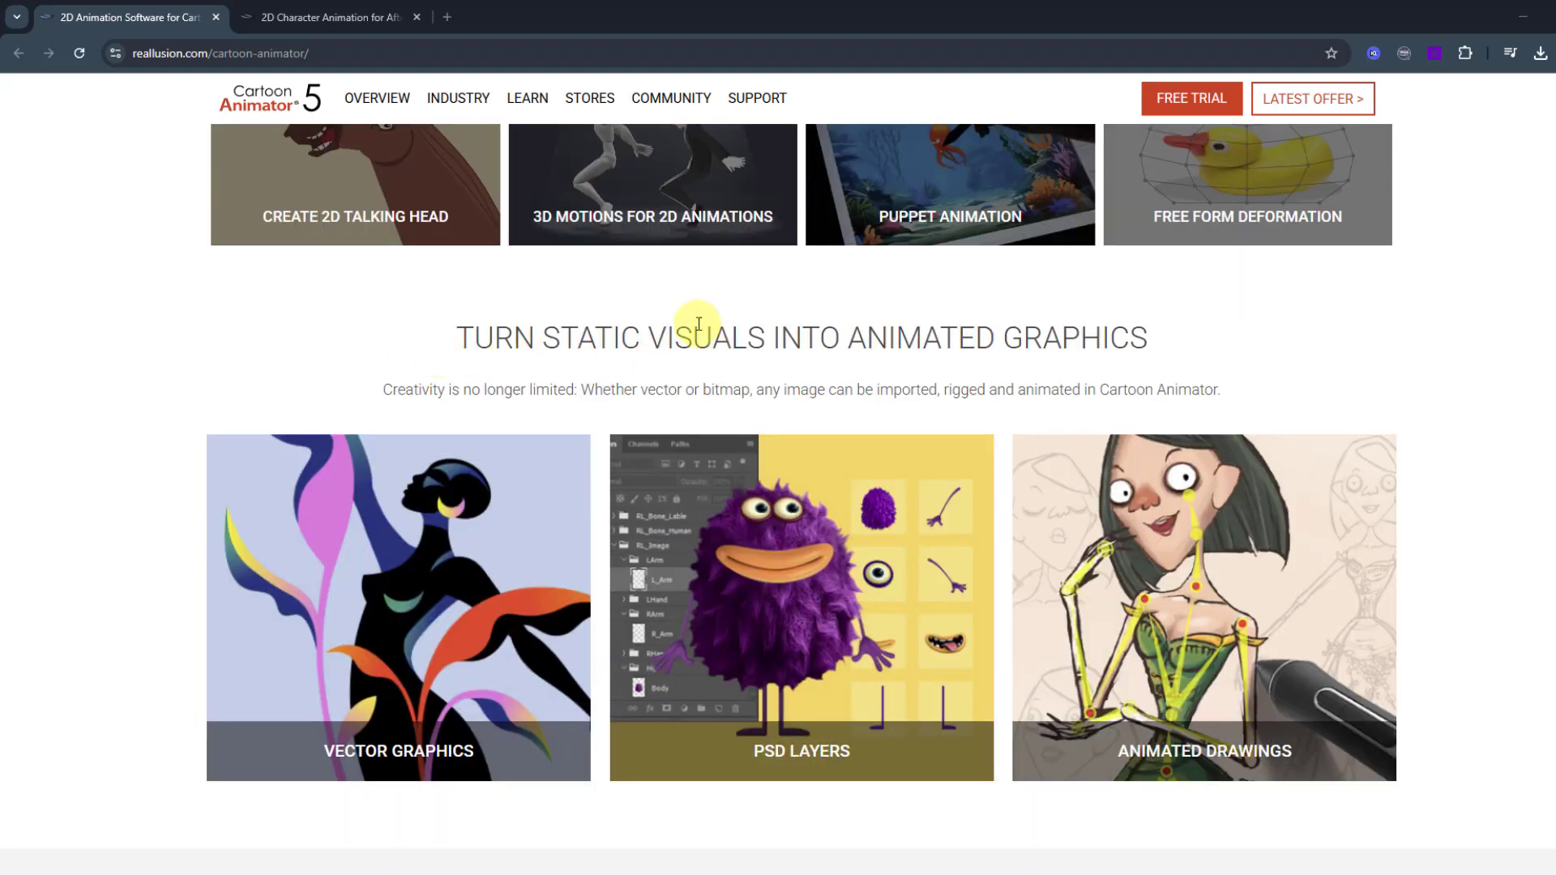
pyautogui.scroll(-2, 156, 370)
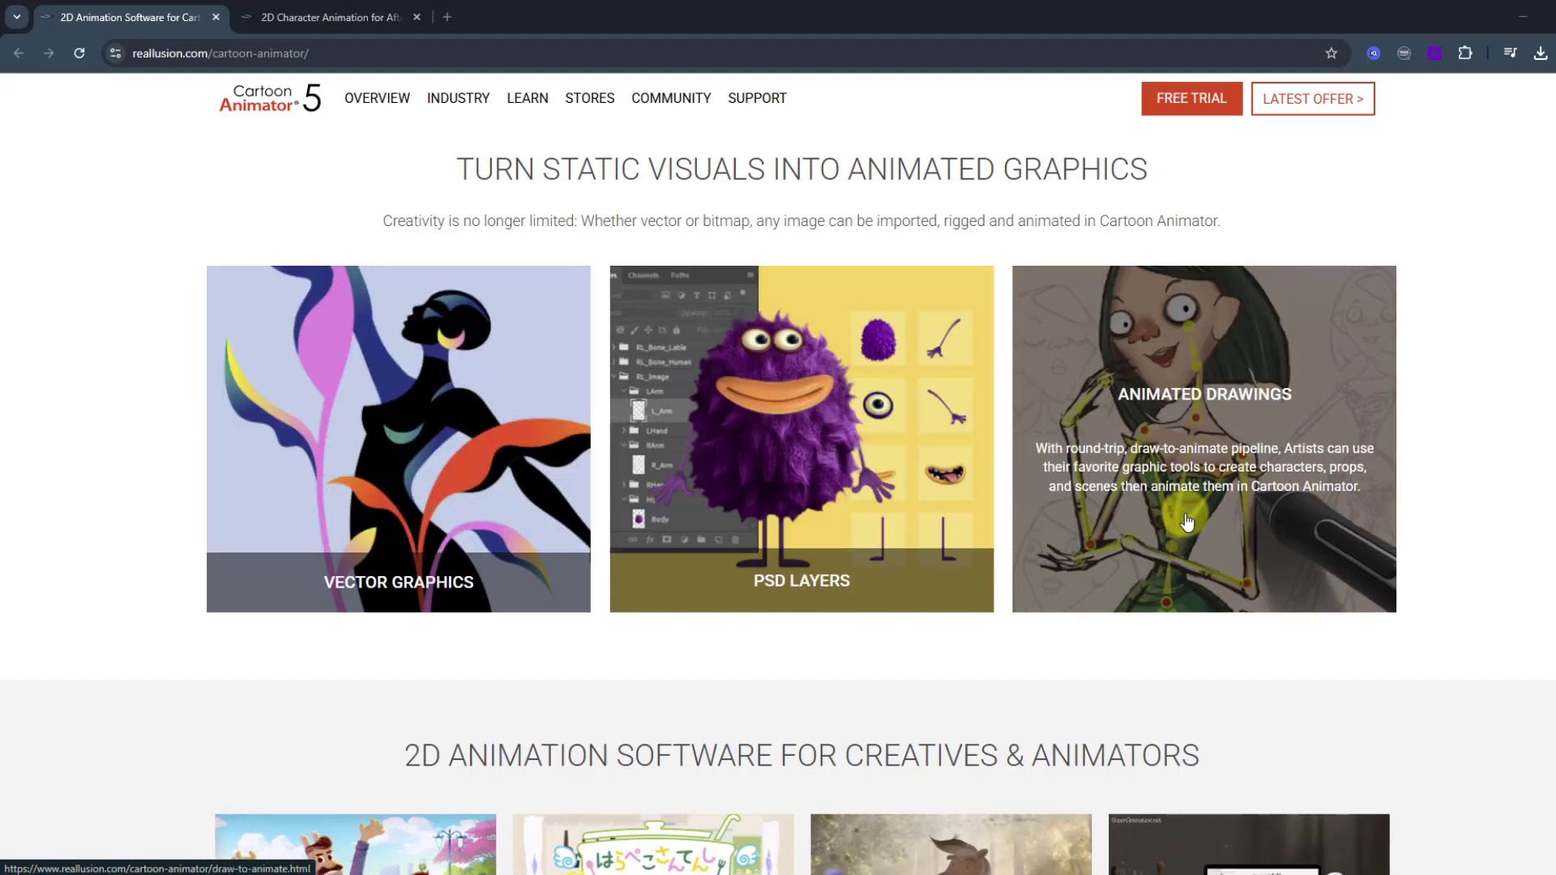
pyautogui.scroll(-4, 1232, 393)
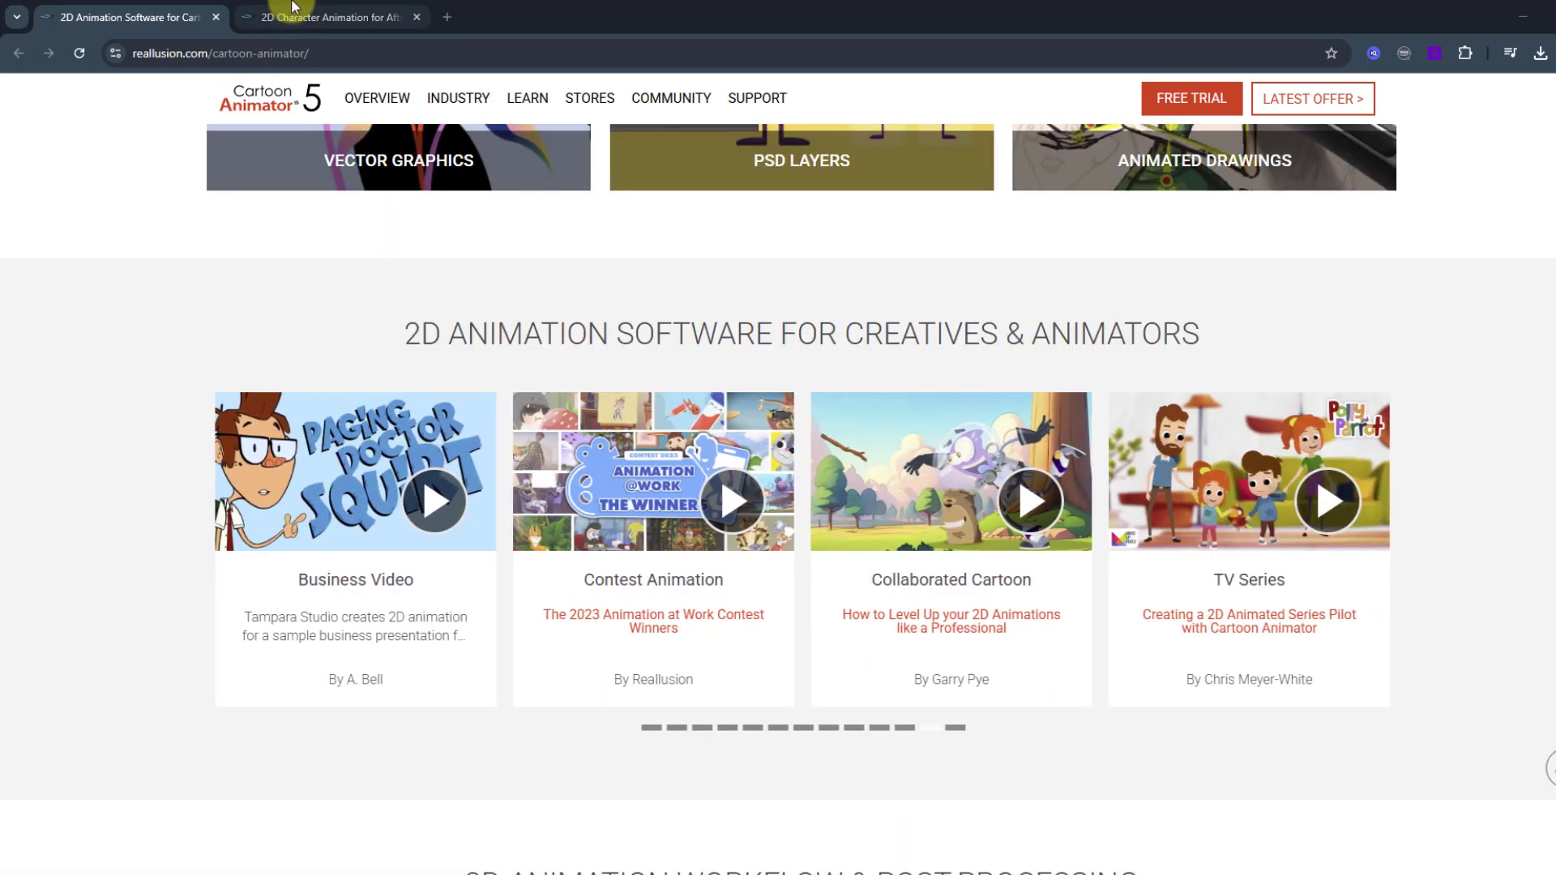
pyautogui.click(357, 16)
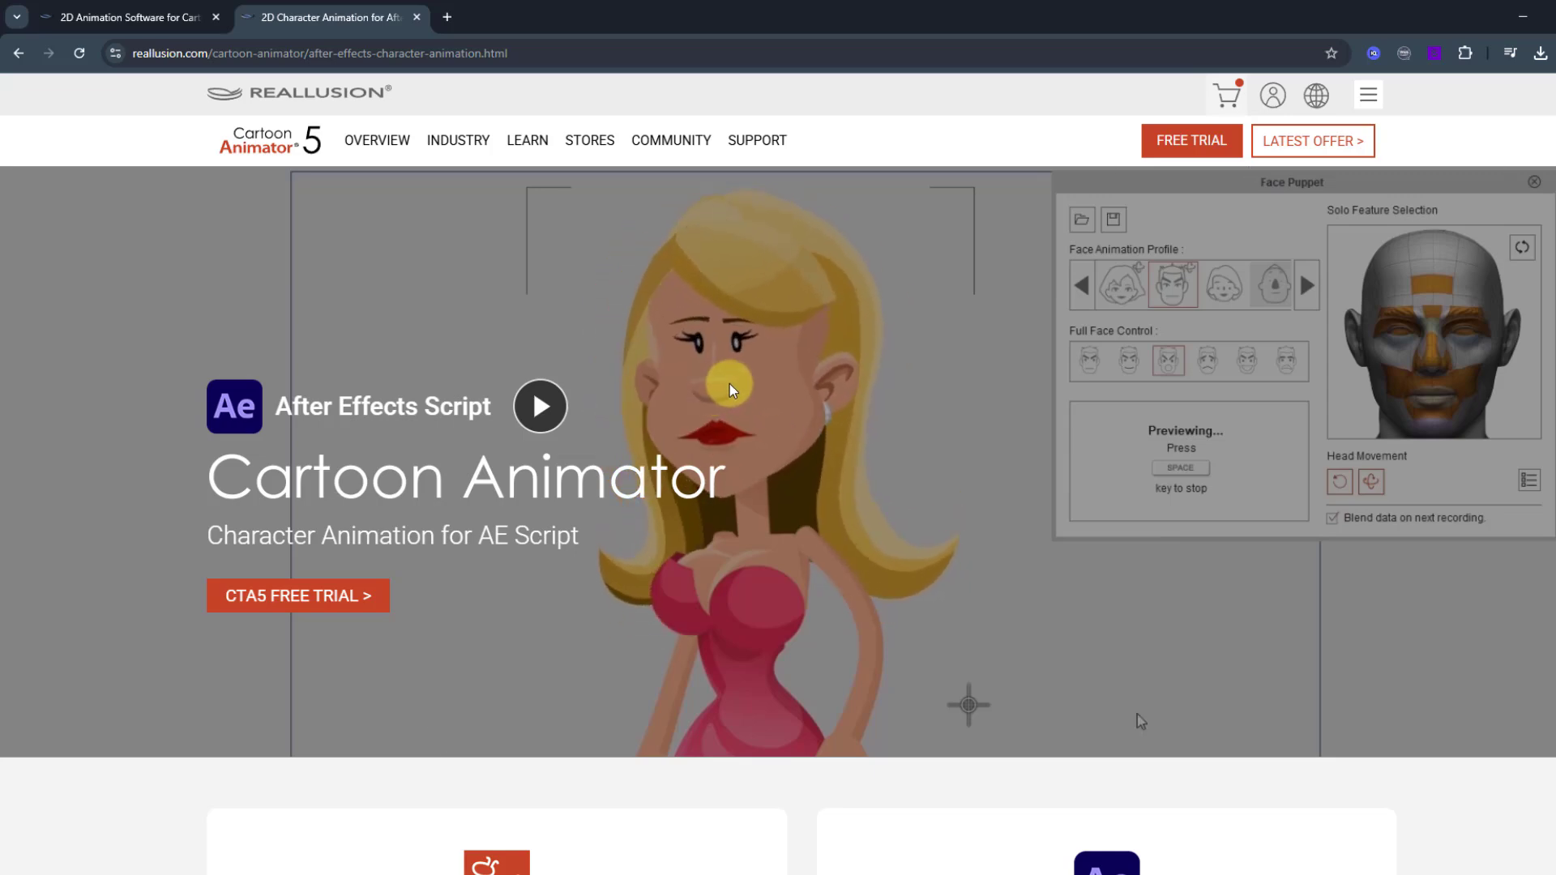
pyautogui.scroll(-6, 946, 486)
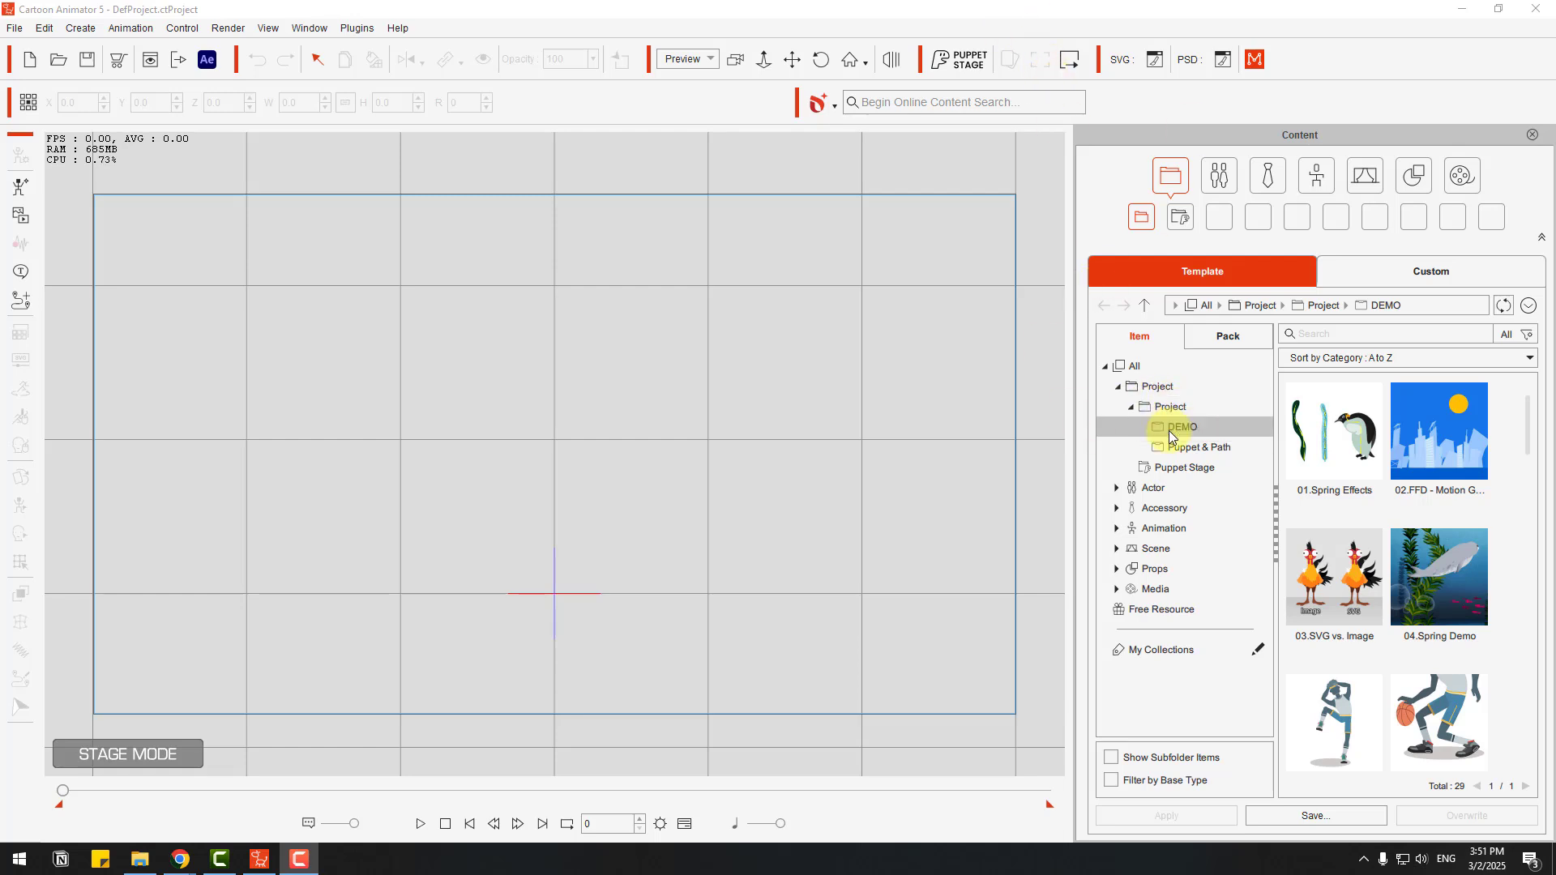
# Scroll the Template > Project > DEMO thumbnails and select 15.360 Switch Features
pyautogui.click(1316, 431)
pyautogui.moveTo(1525, 427); pyautogui.dragTo(1518, 727)
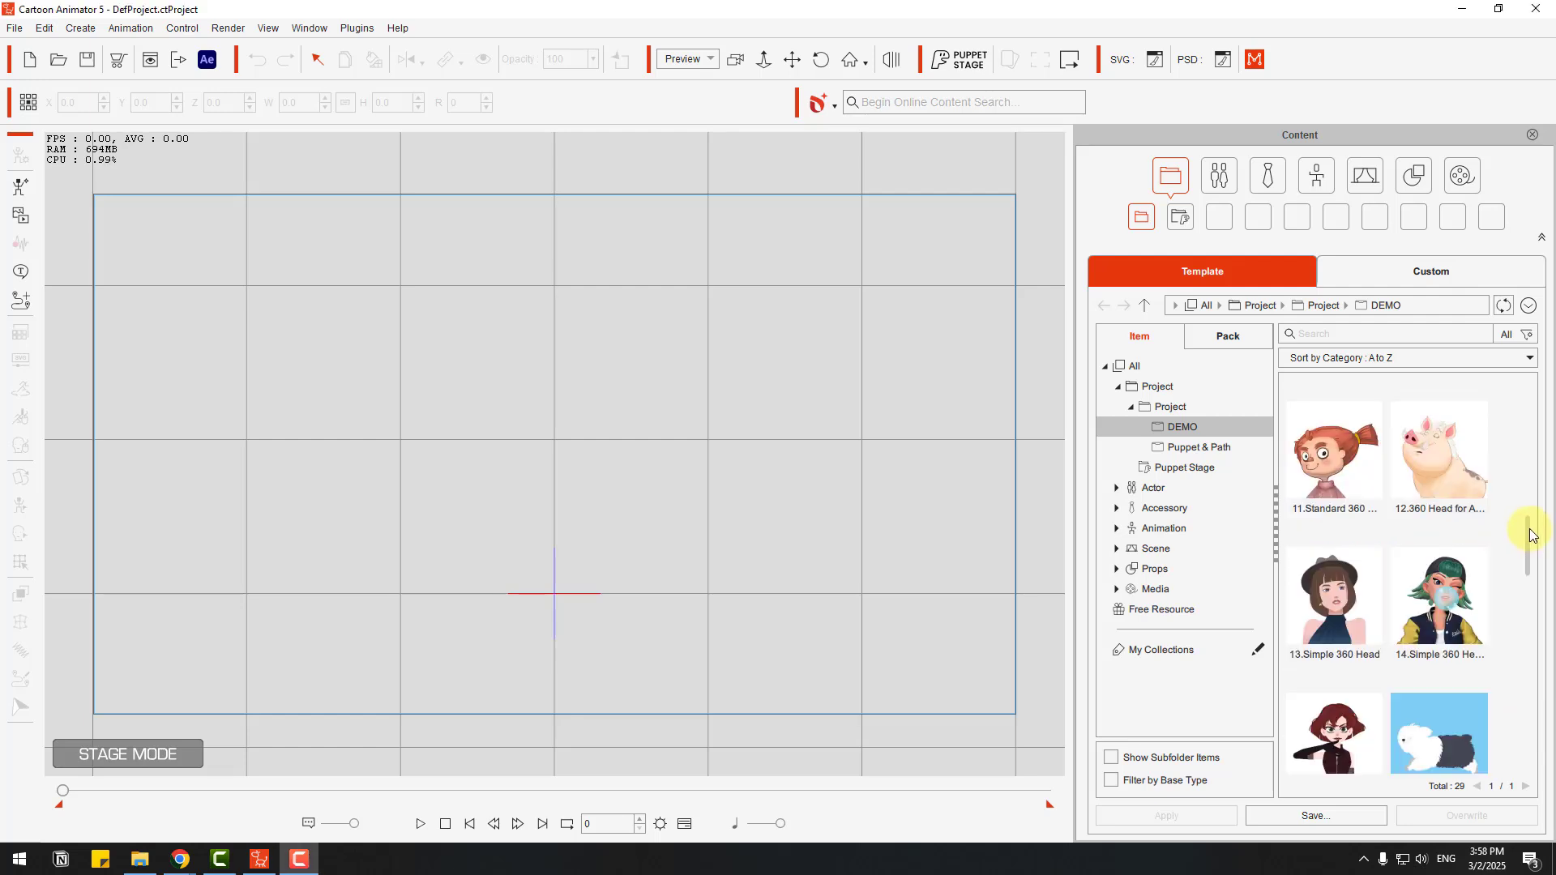
pyautogui.moveTo(1532, 535); pyautogui.dragTo(1527, 577)
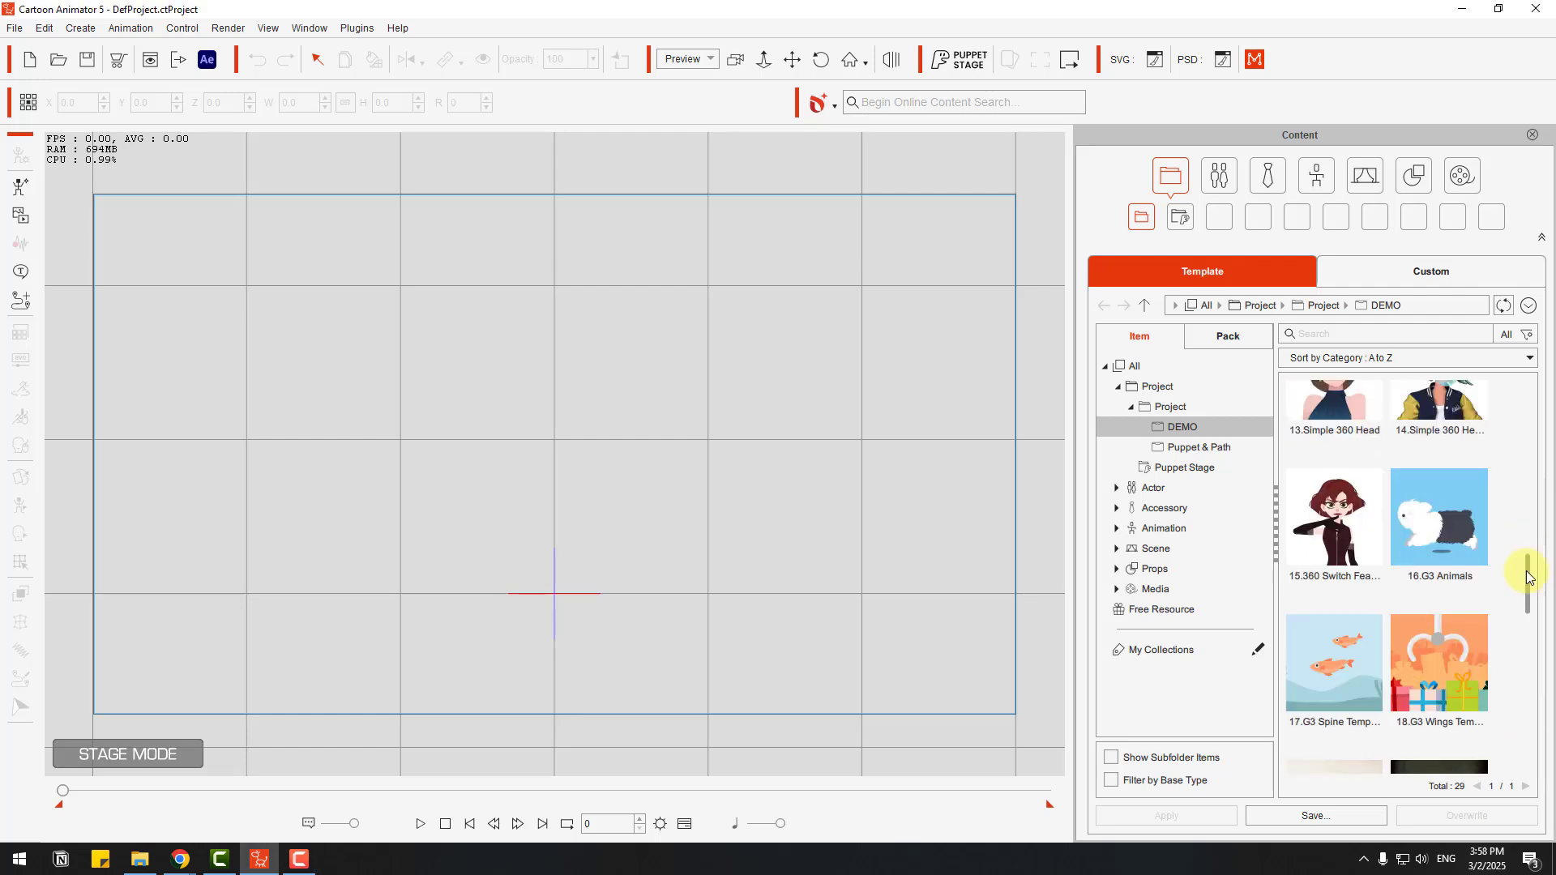
# Load the 15.360 Switch Features demo, select the red-haired character, and play then stop her animation
pyautogui.doubleClick(1327, 509)
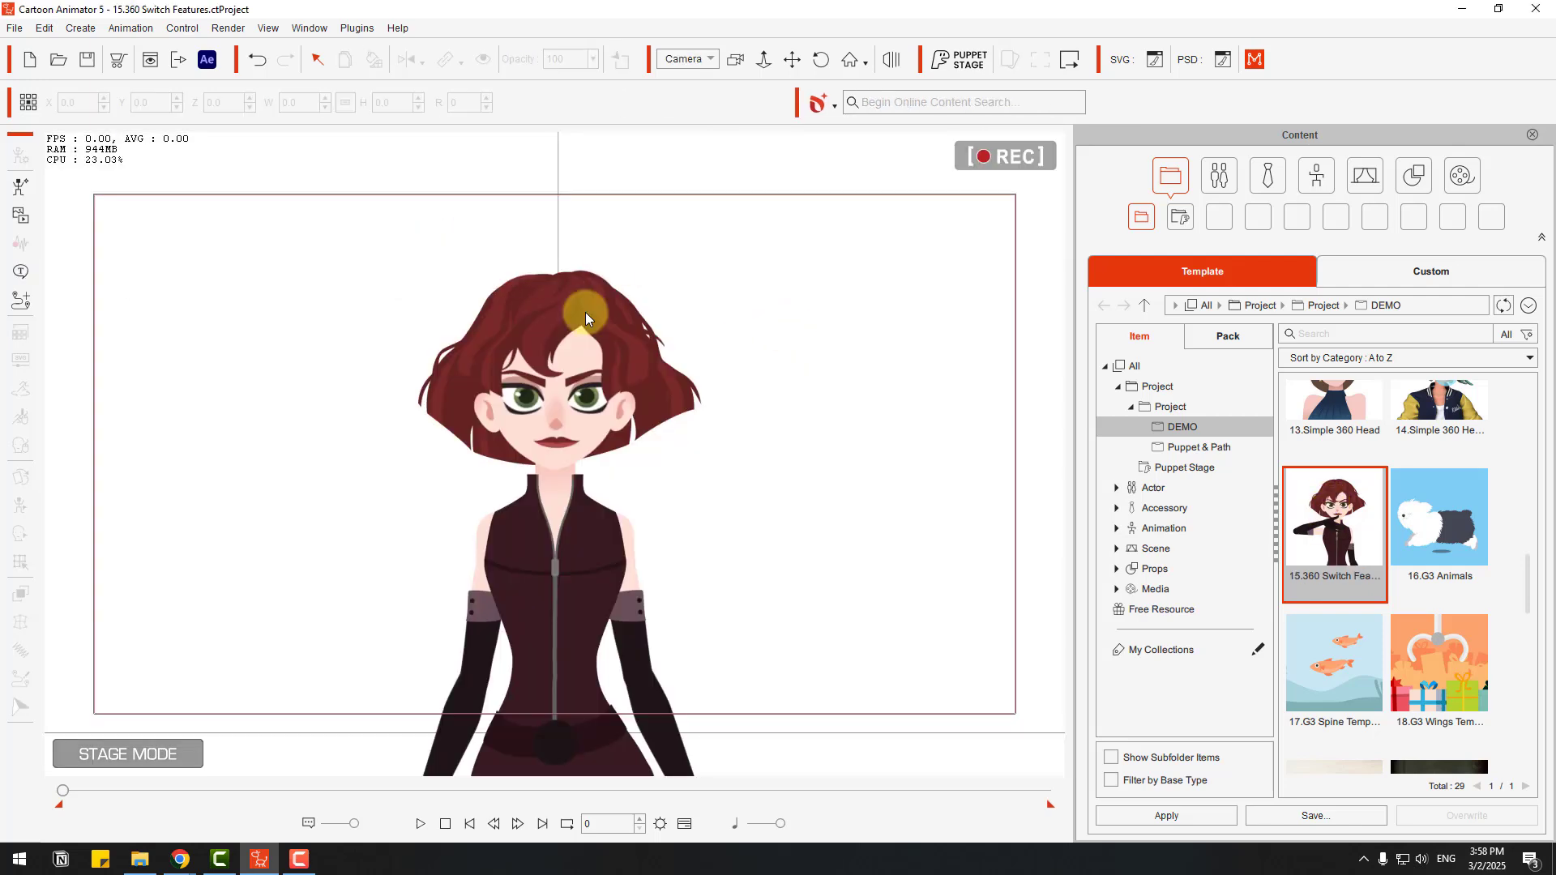
pyautogui.click(572, 371)
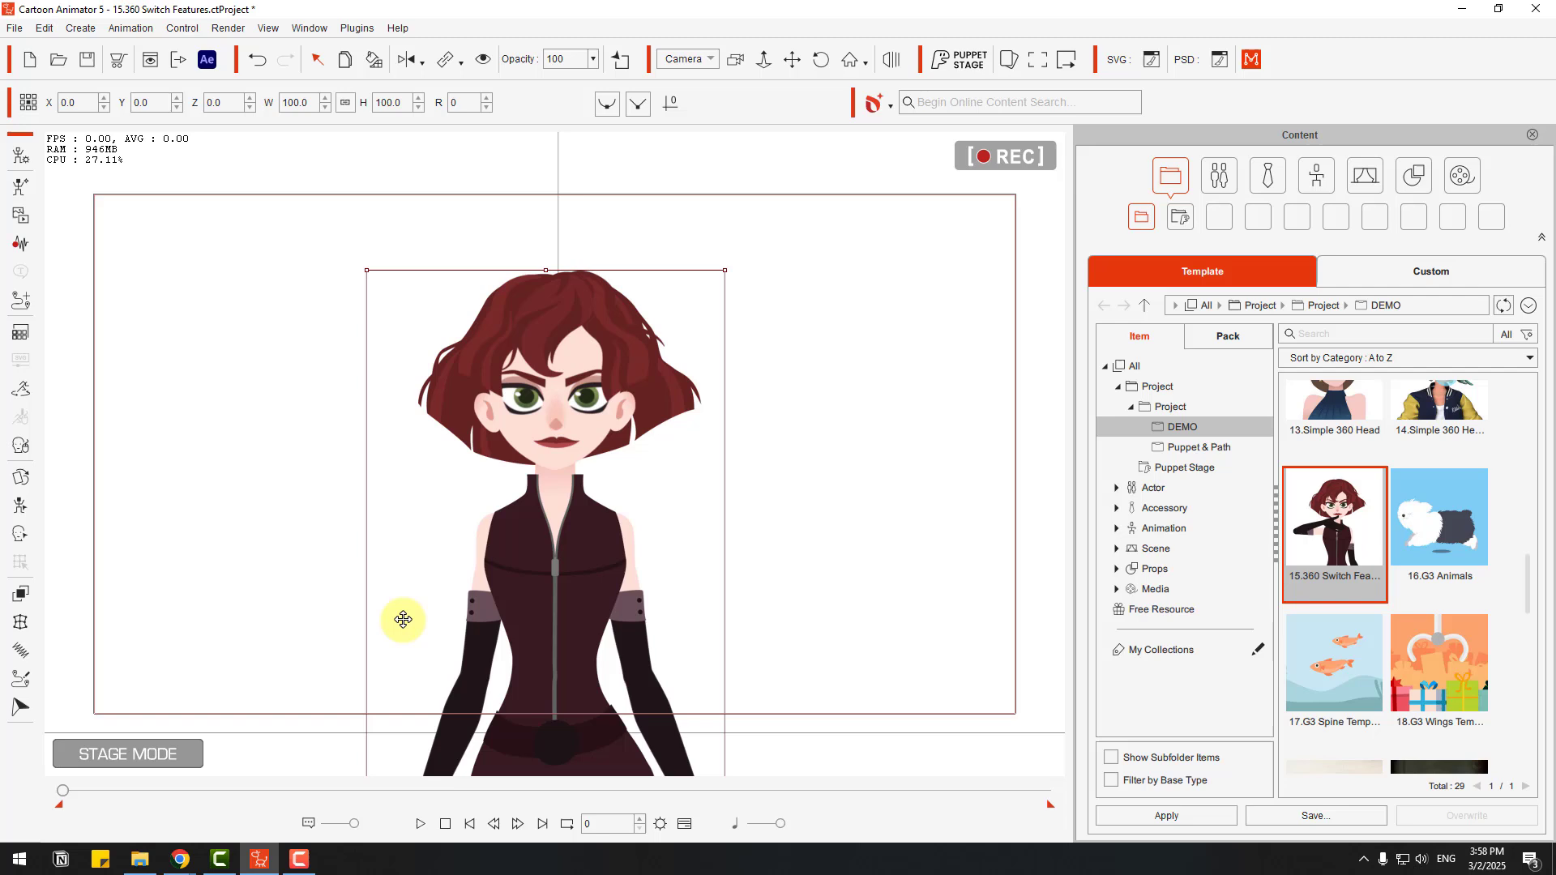
pyautogui.click(420, 824)
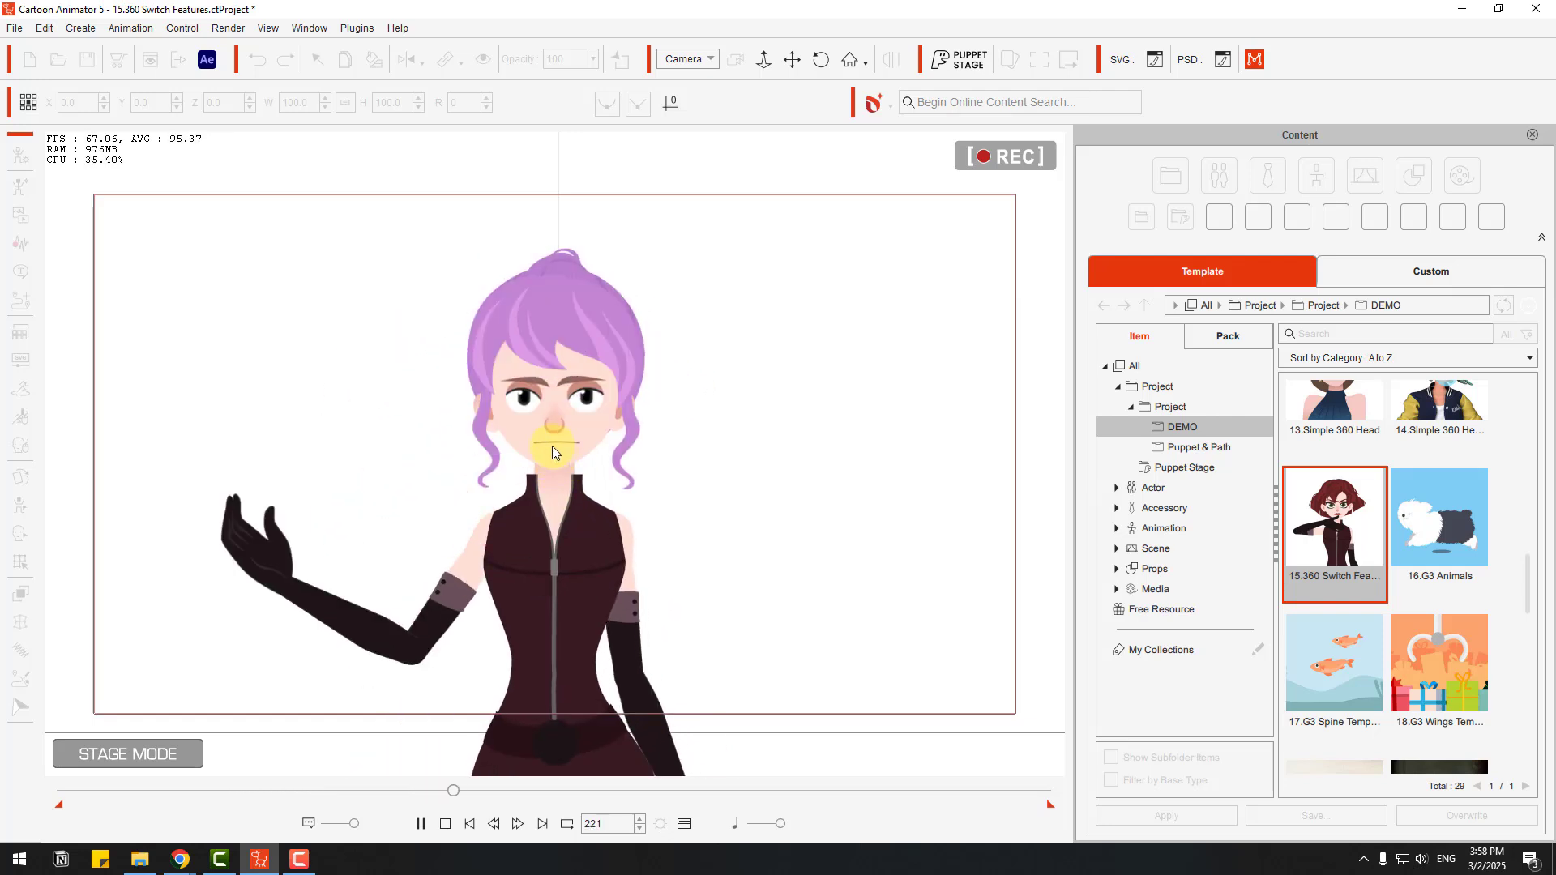
pyautogui.click(519, 738)
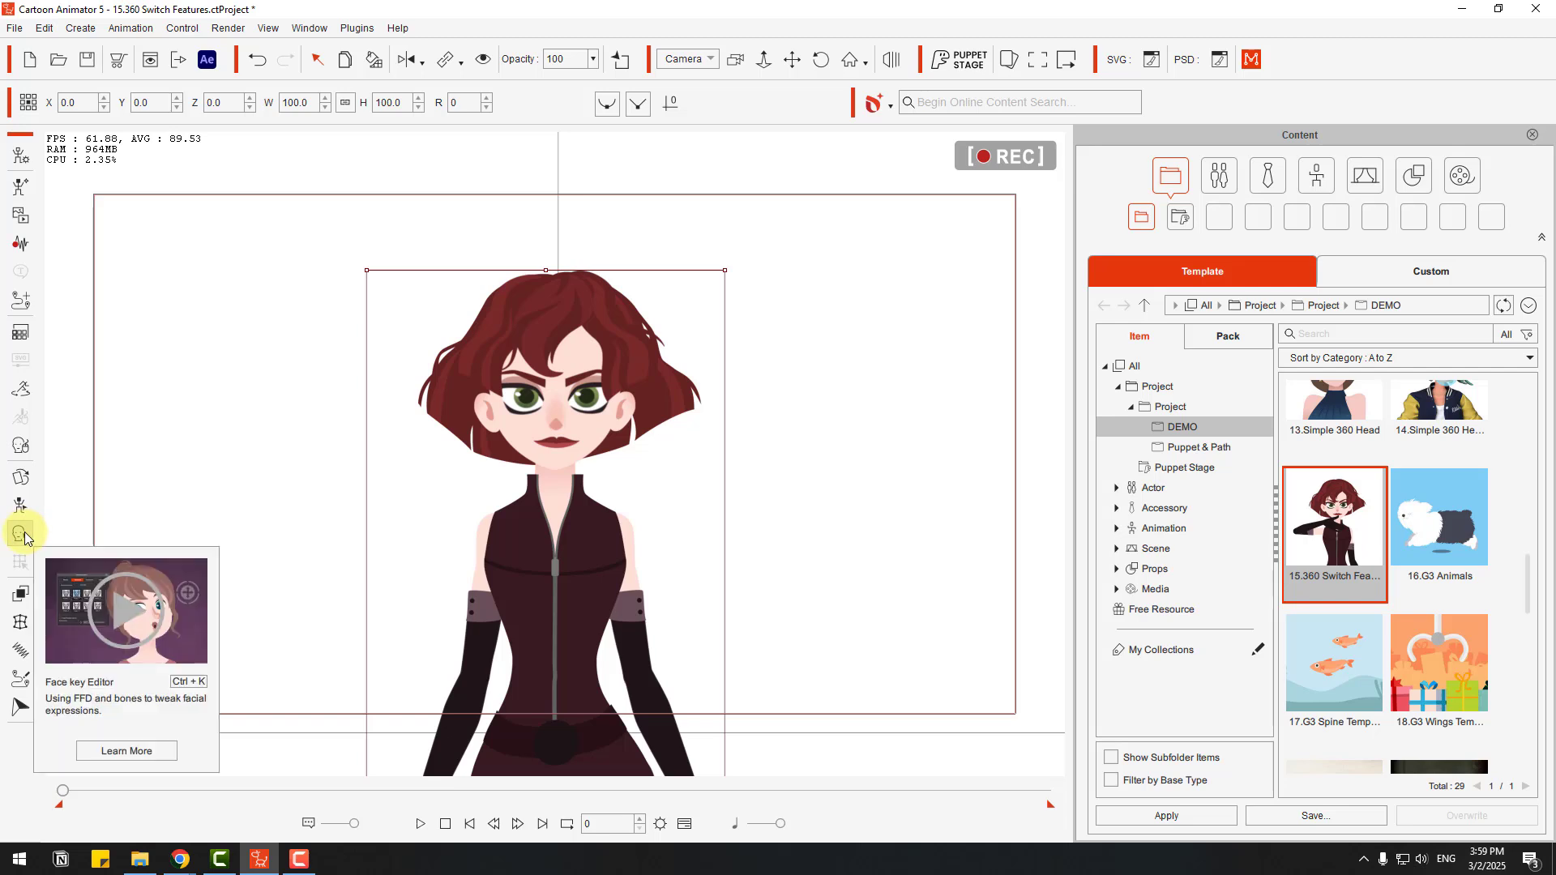
# In the Face Key Editor, turn the character's head left and right
pyautogui.click(21, 535)
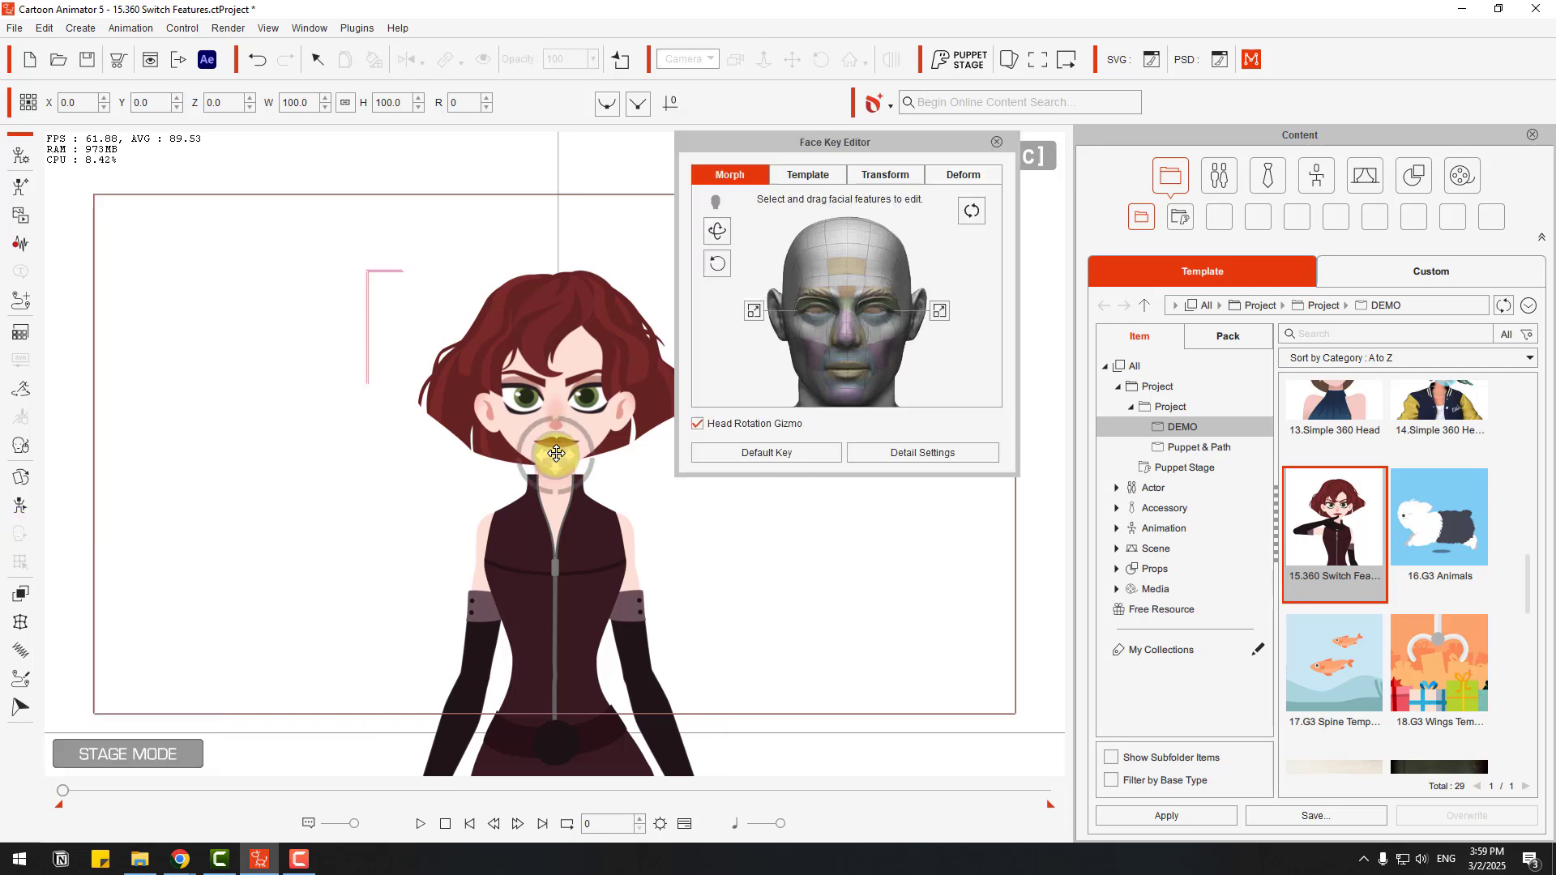
pyautogui.moveTo(555, 467)
pyautogui.mouseDown()
pyautogui.moveTo(608, 473)
pyautogui.moveTo(411, 483)
pyautogui.moveTo(573, 481)
pyautogui.moveTo(695, 431)
pyautogui.moveTo(486, 445)
pyautogui.moveTo(525, 581)
pyautogui.moveTo(710, 545)
pyautogui.moveTo(737, 354)
pyautogui.moveTo(597, 392)
pyautogui.moveTo(469, 486)
pyautogui.moveTo(585, 460)
pyautogui.mouseUp()
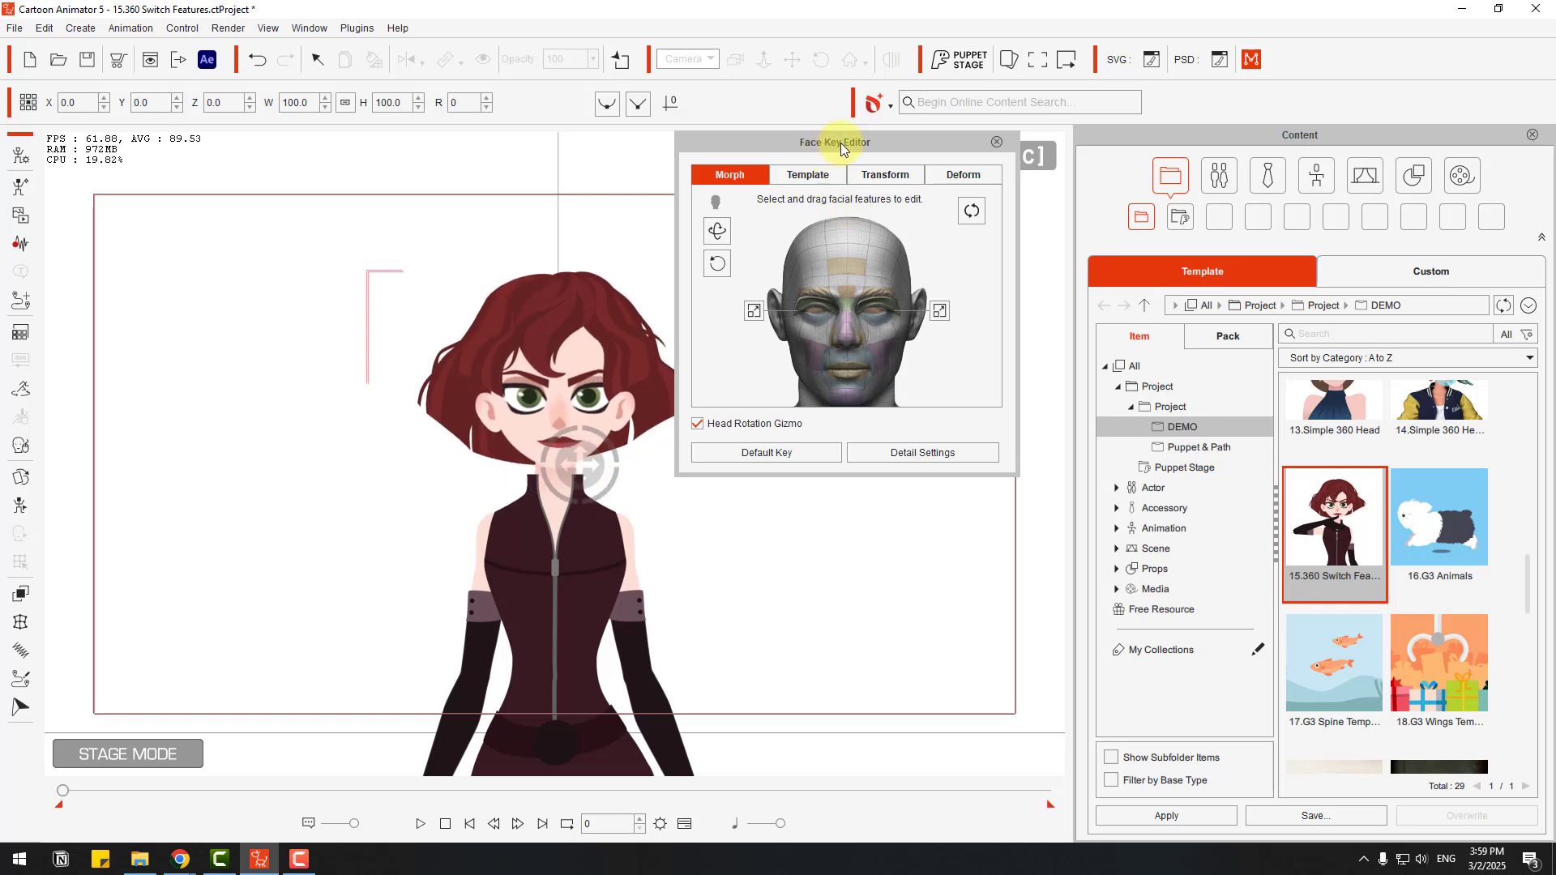
pyautogui.moveTo(841, 148); pyautogui.dragTo(897, 164)
# Try the Happy_1 through Happy_7 expression templates, settling on Happy_2
pyautogui.click(865, 193)
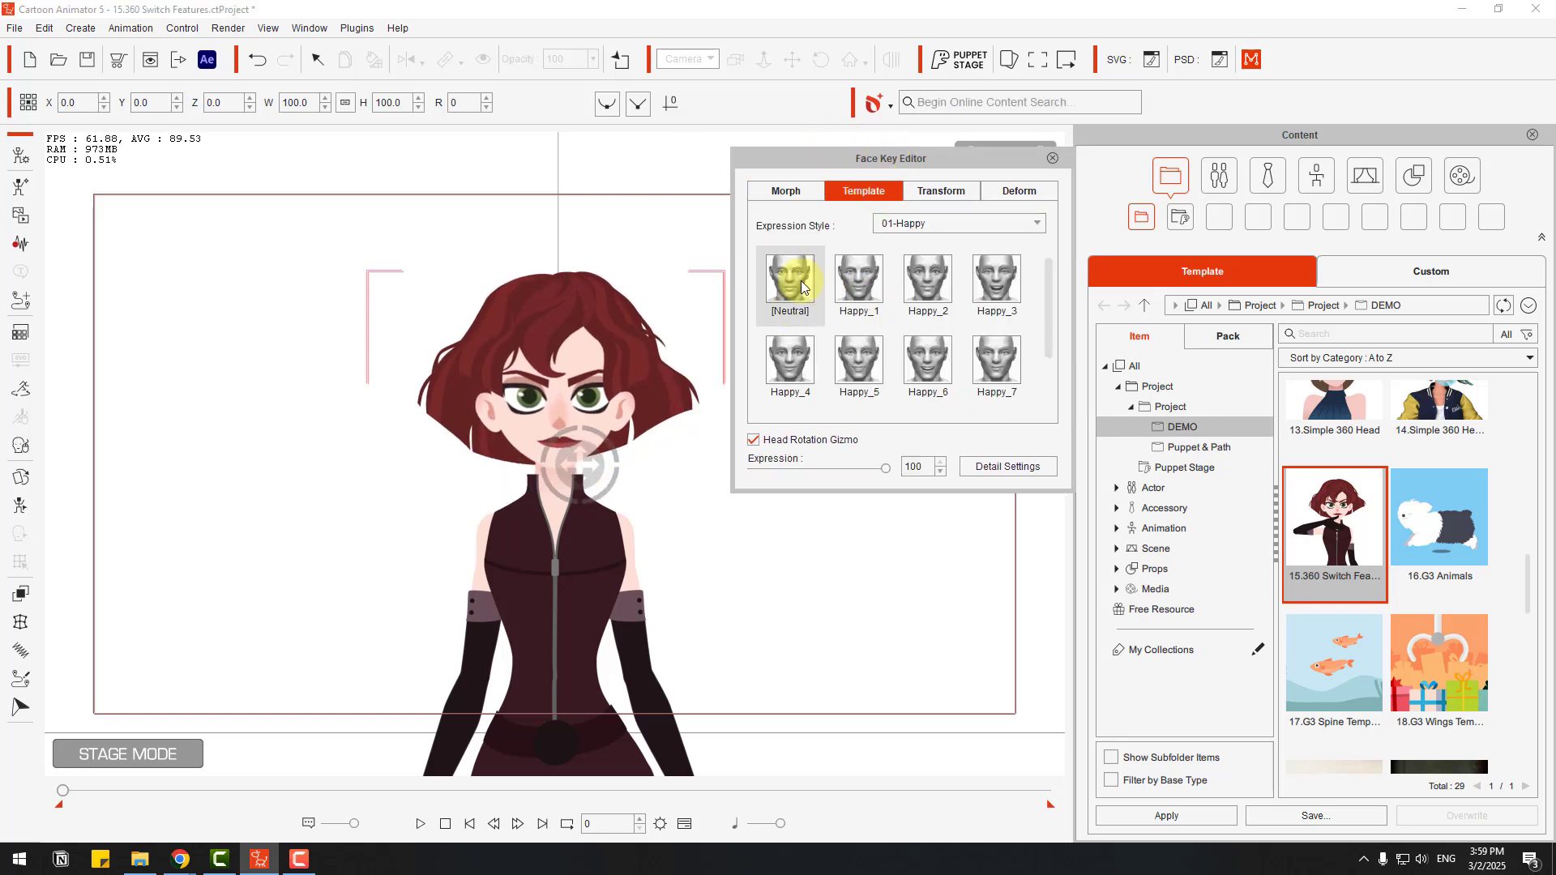
pyautogui.click(847, 304)
pyautogui.click(936, 283)
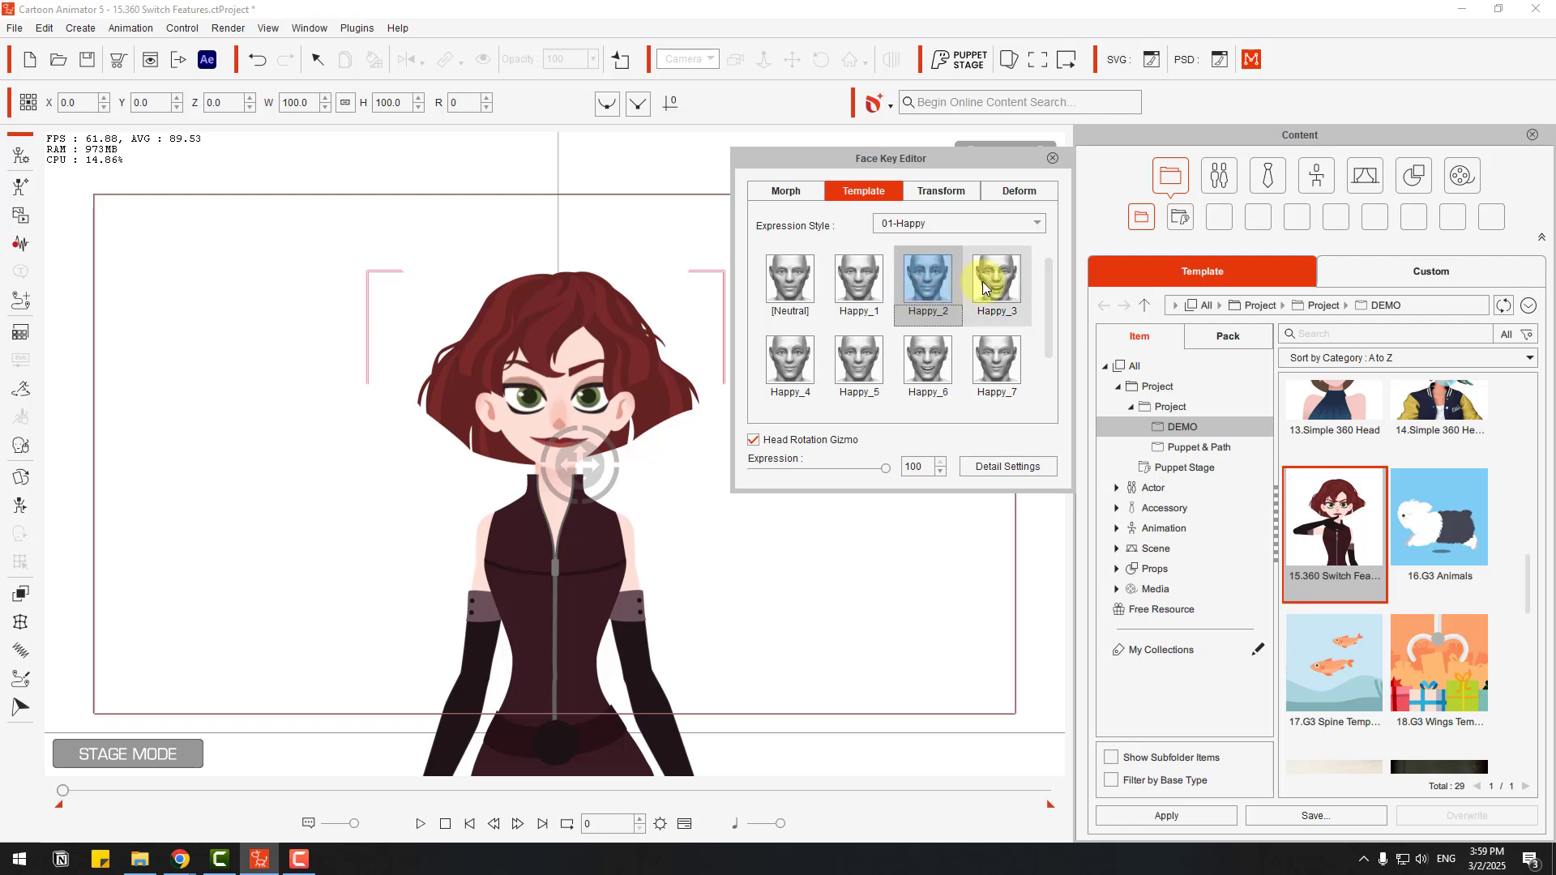
pyautogui.click(995, 280)
pyautogui.click(993, 357)
pyautogui.click(912, 367)
pyautogui.click(790, 361)
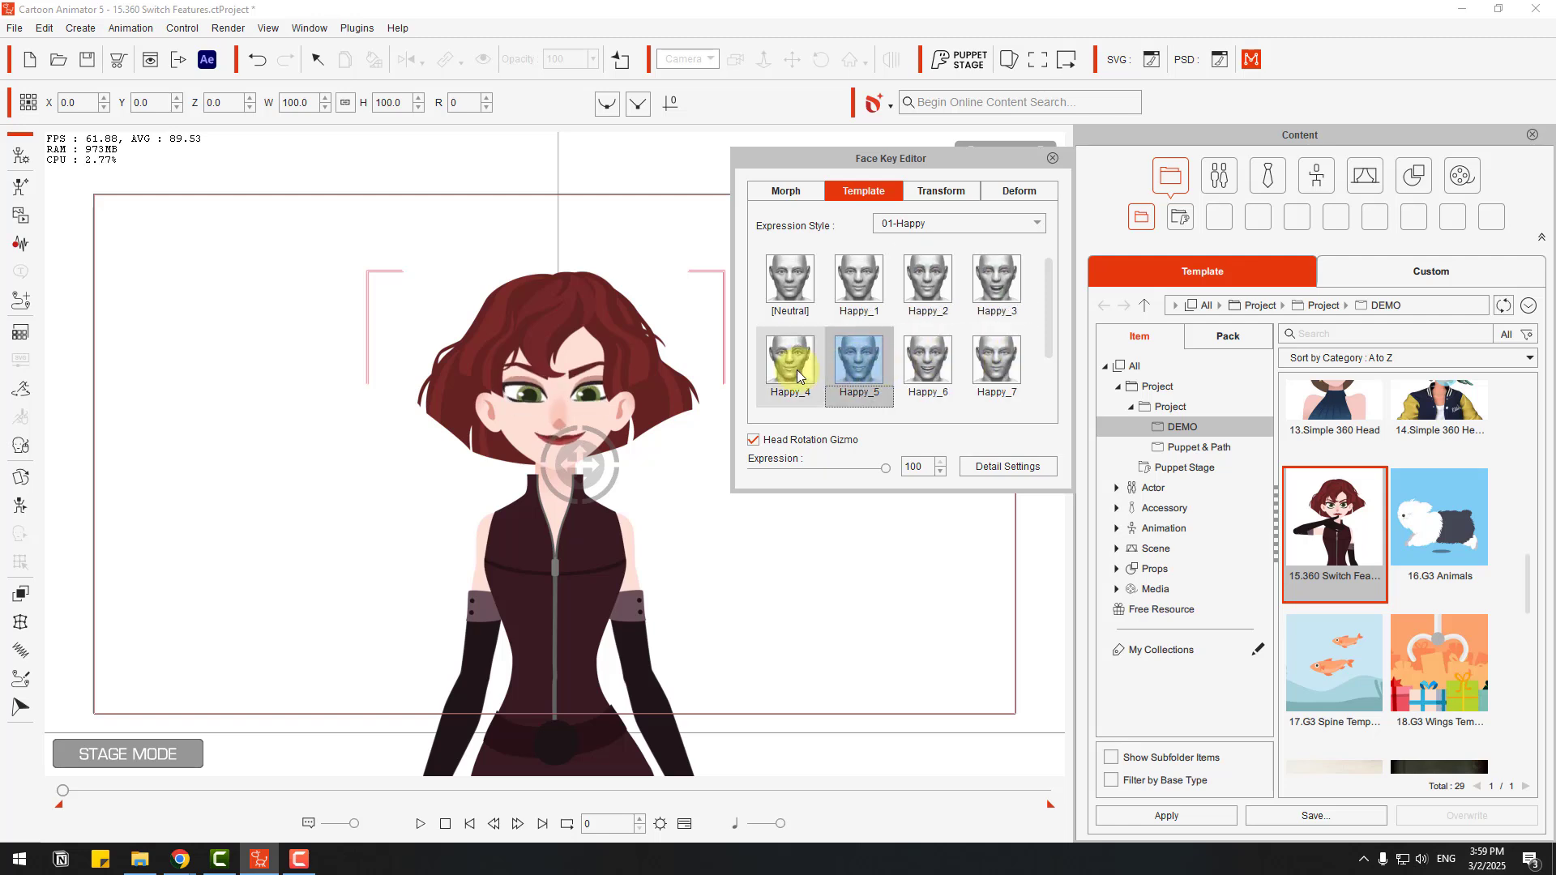
pyautogui.click(858, 361)
pyautogui.click(924, 361)
pyautogui.click(995, 361)
pyautogui.click(982, 296)
pyautogui.click(928, 283)
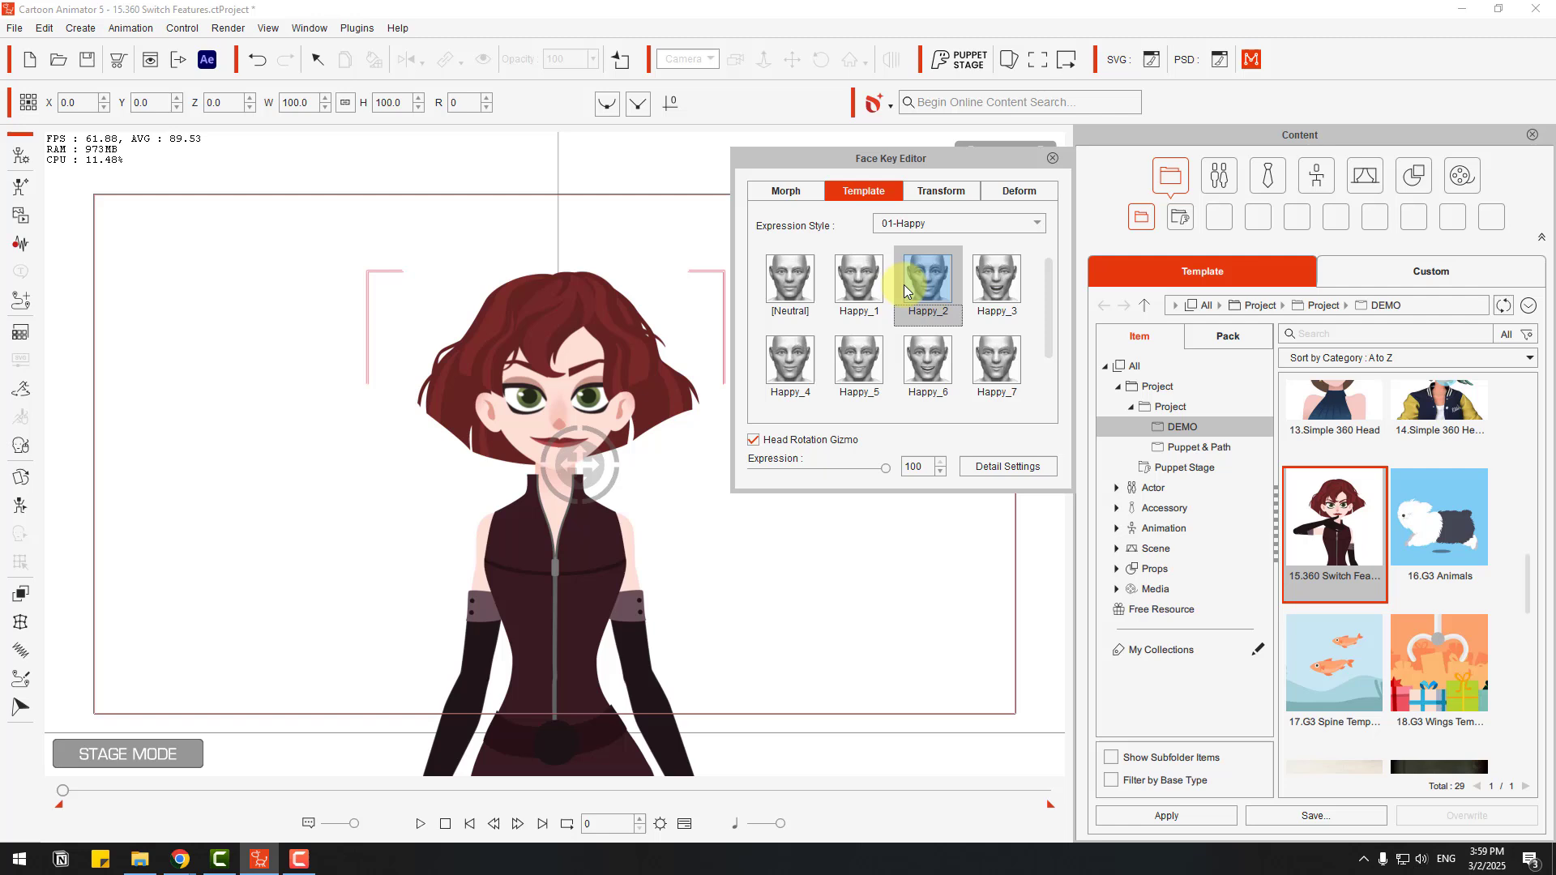
pyautogui.click(720, 419)
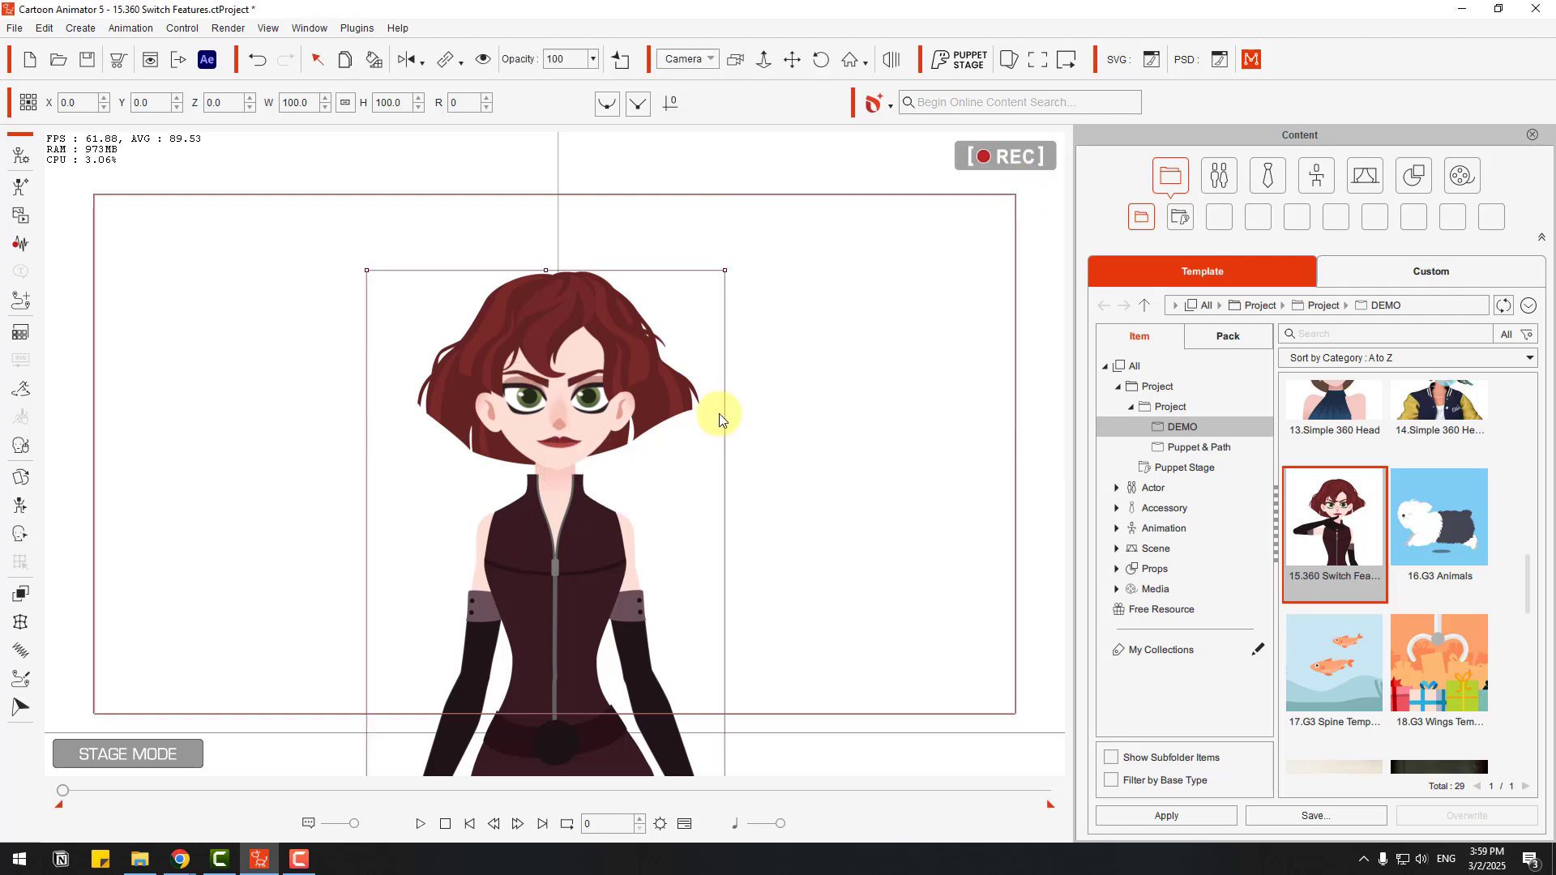
# With the 2D Motion Key Editor, tilt her head, sway her torso, and raise an arm pointing left
pyautogui.click(20, 507)
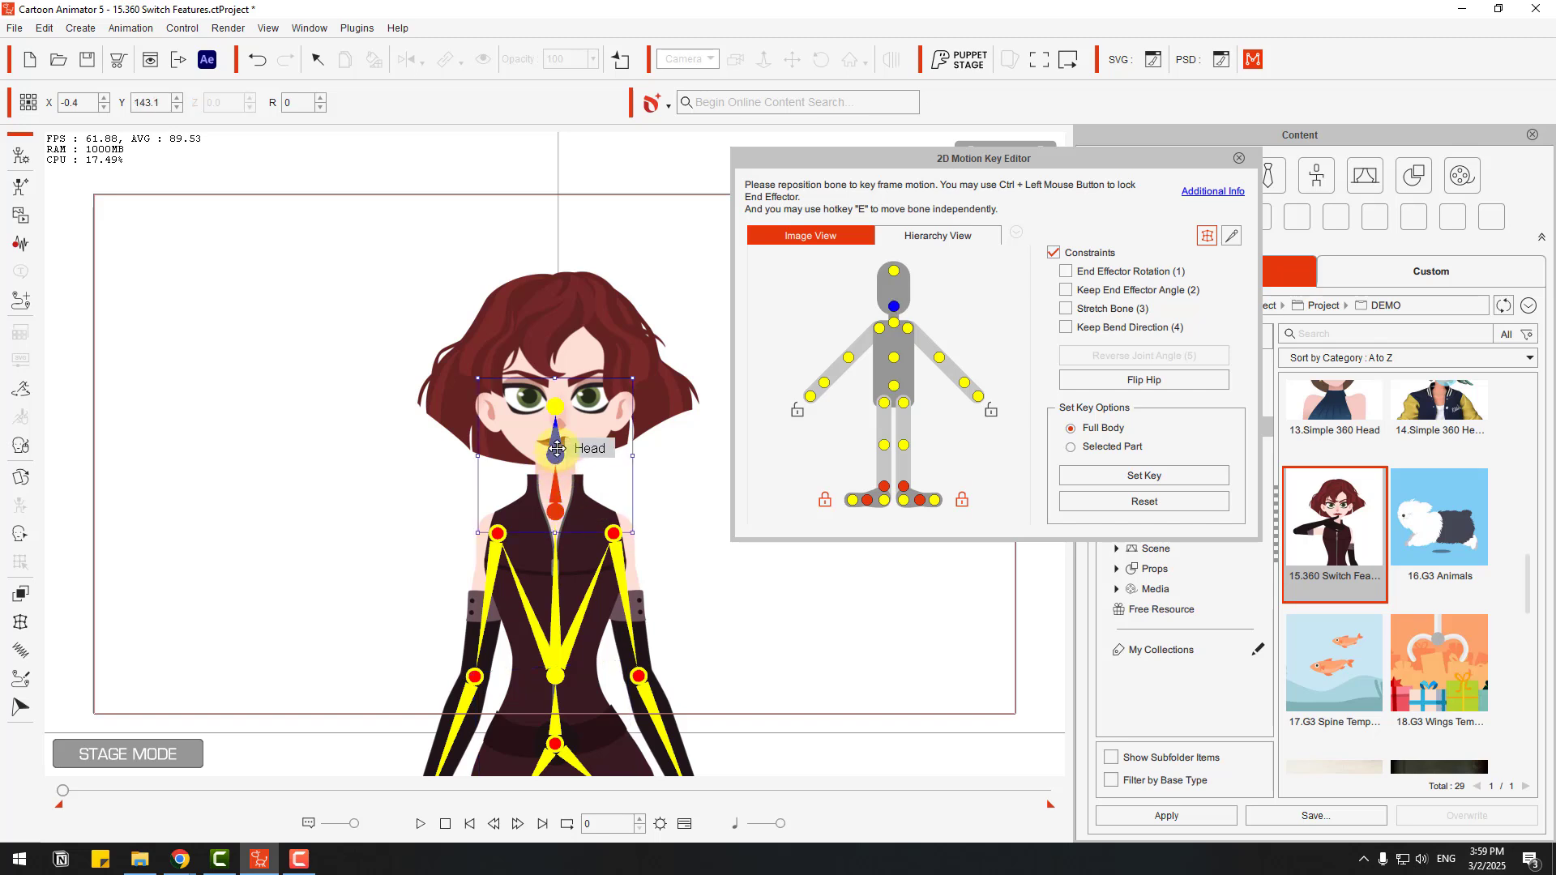
pyautogui.moveTo(557, 448); pyautogui.dragTo(581, 471)
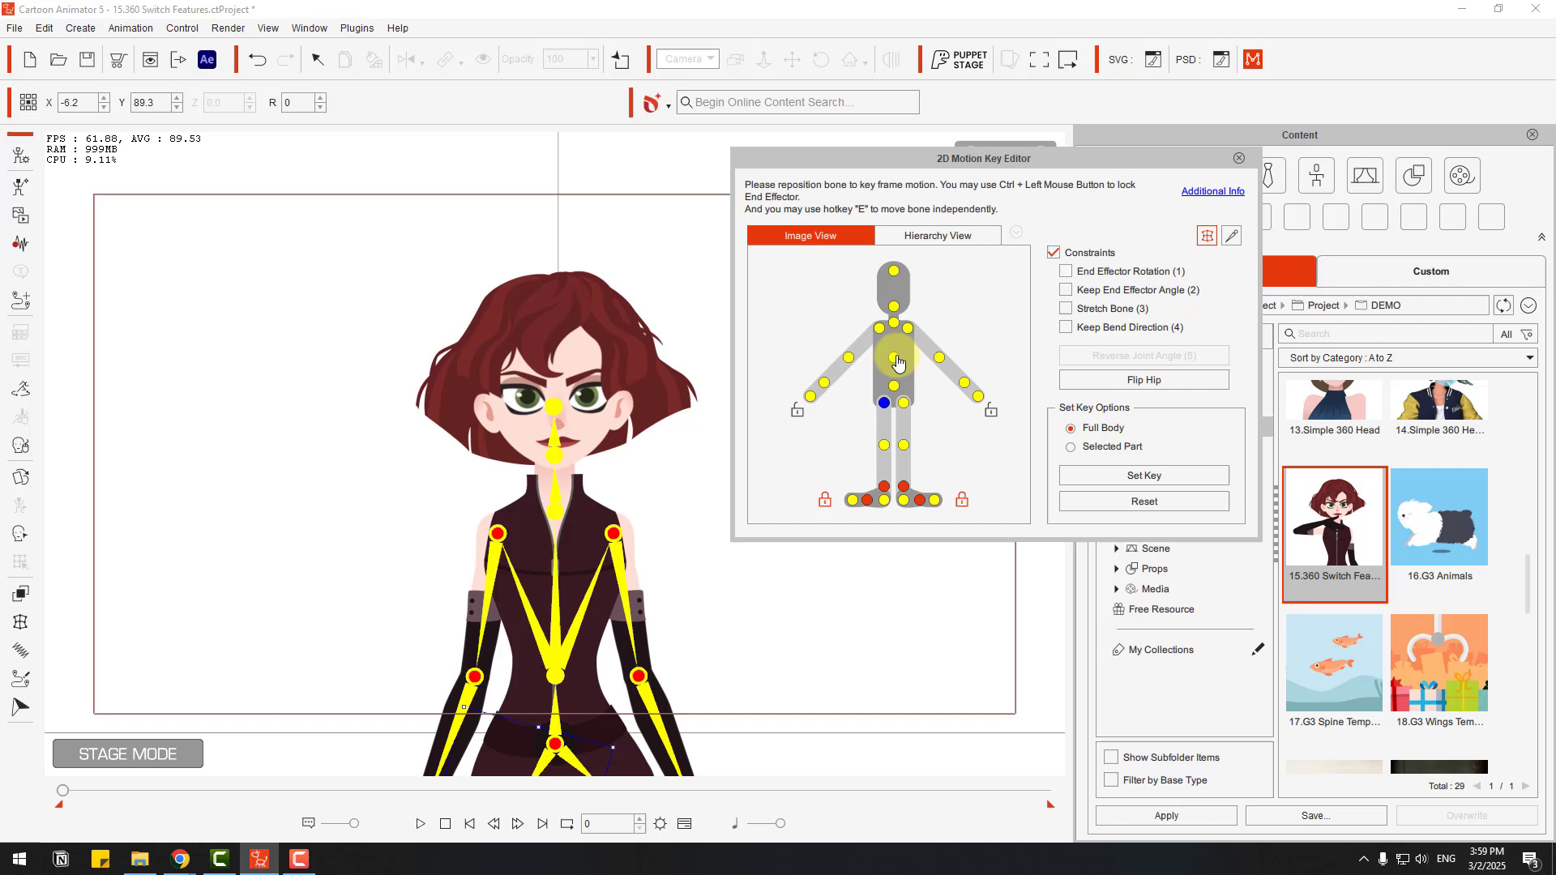
pyautogui.moveTo(589, 624); pyautogui.dragTo(533, 631)
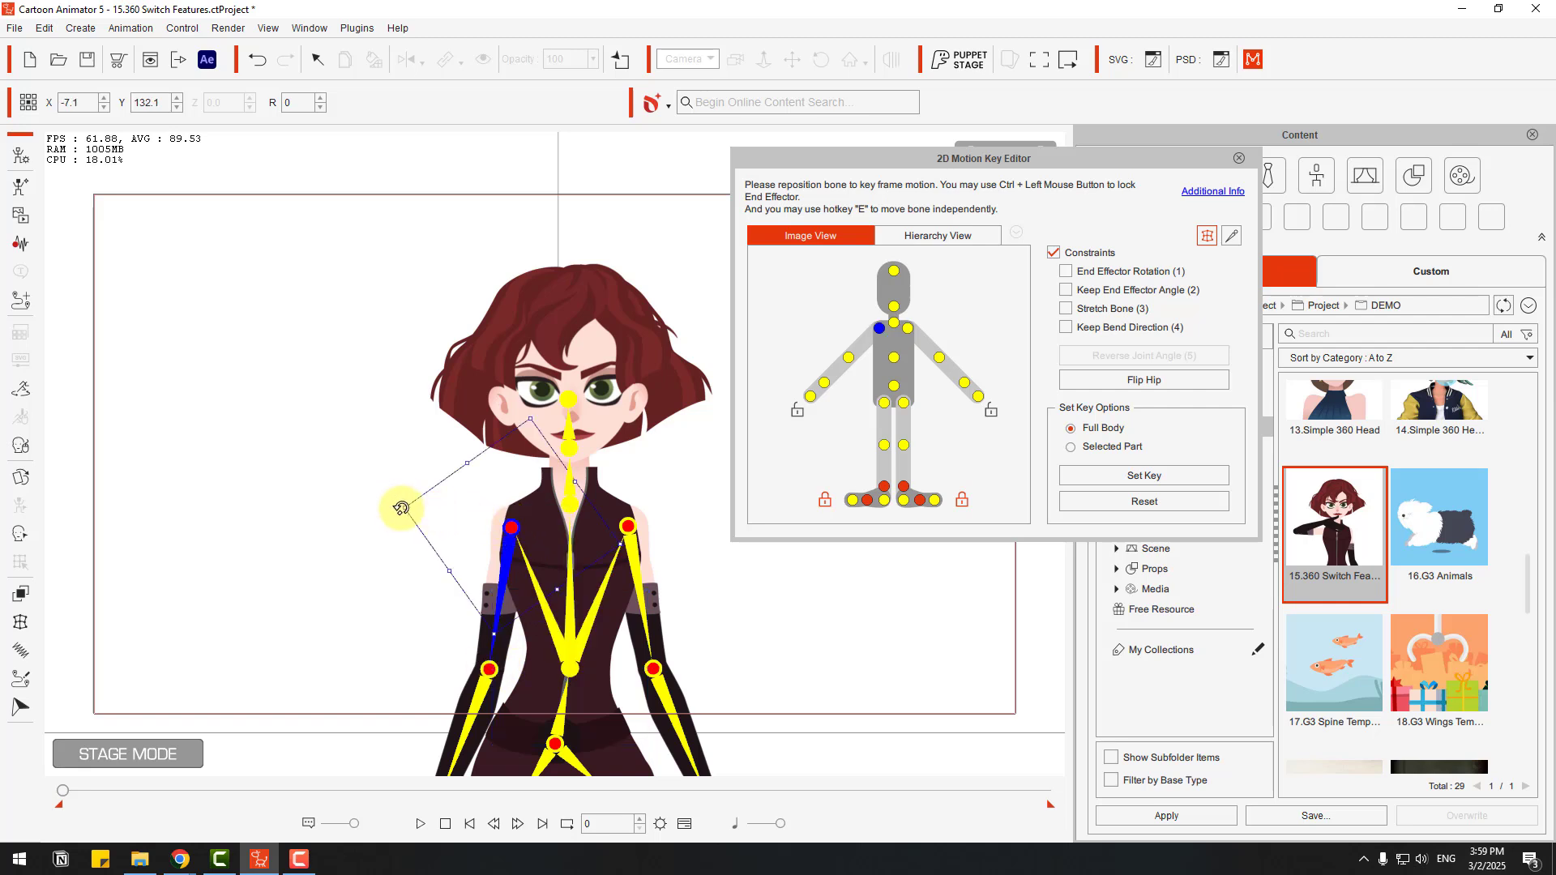
pyautogui.moveTo(400, 508); pyautogui.dragTo(515, 230)
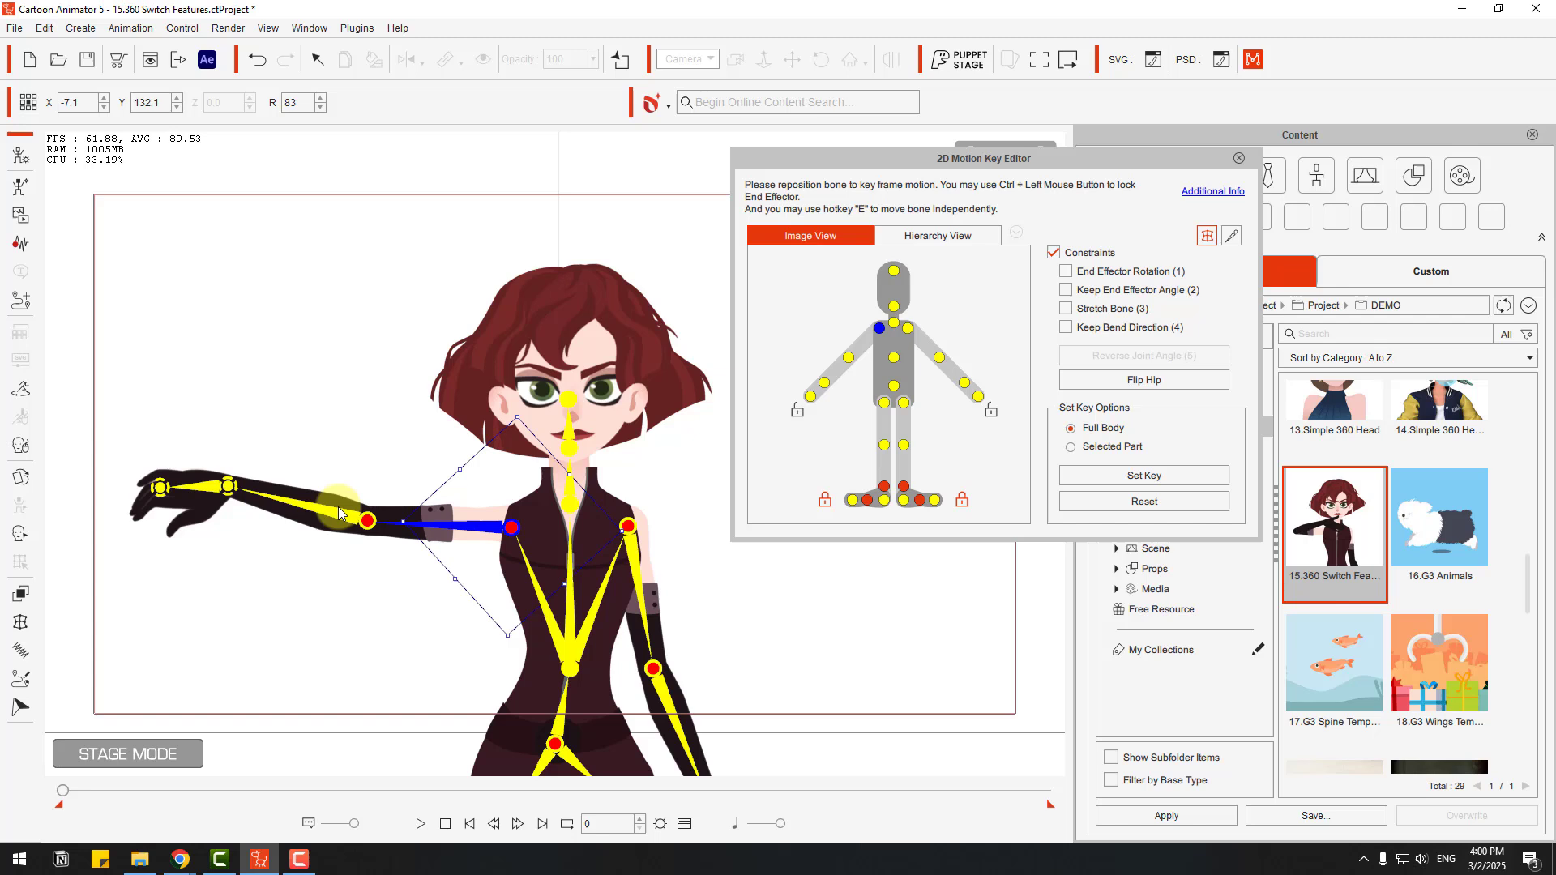
pyautogui.moveTo(322, 513); pyautogui.dragTo(351, 580)
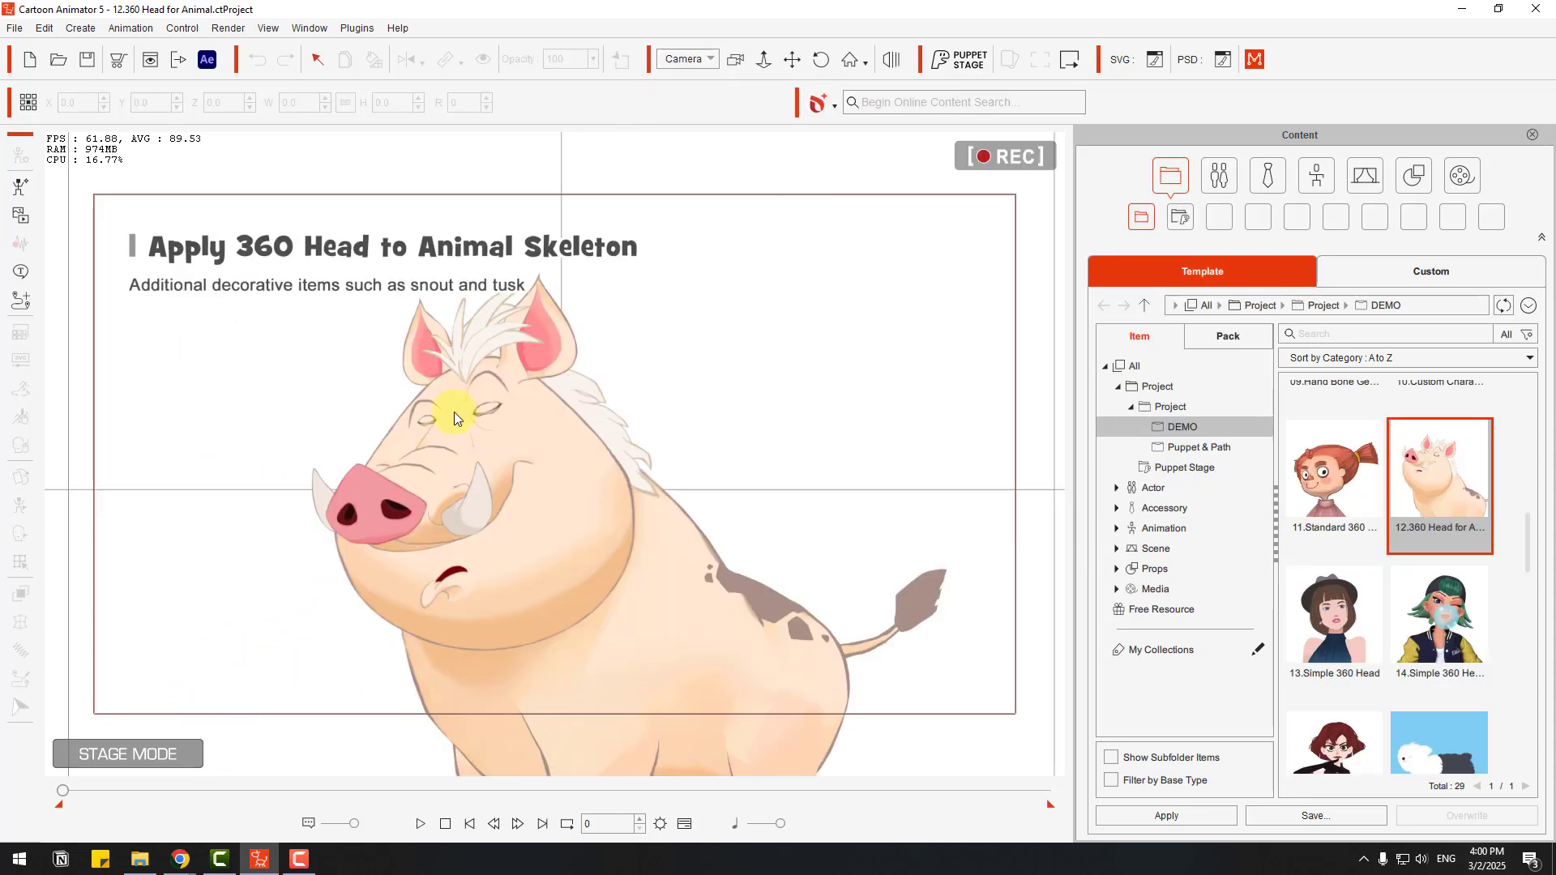
# Tilt the boar's head left, shift it from the Hip bone, and swing its tail right
pyautogui.click(454, 412)
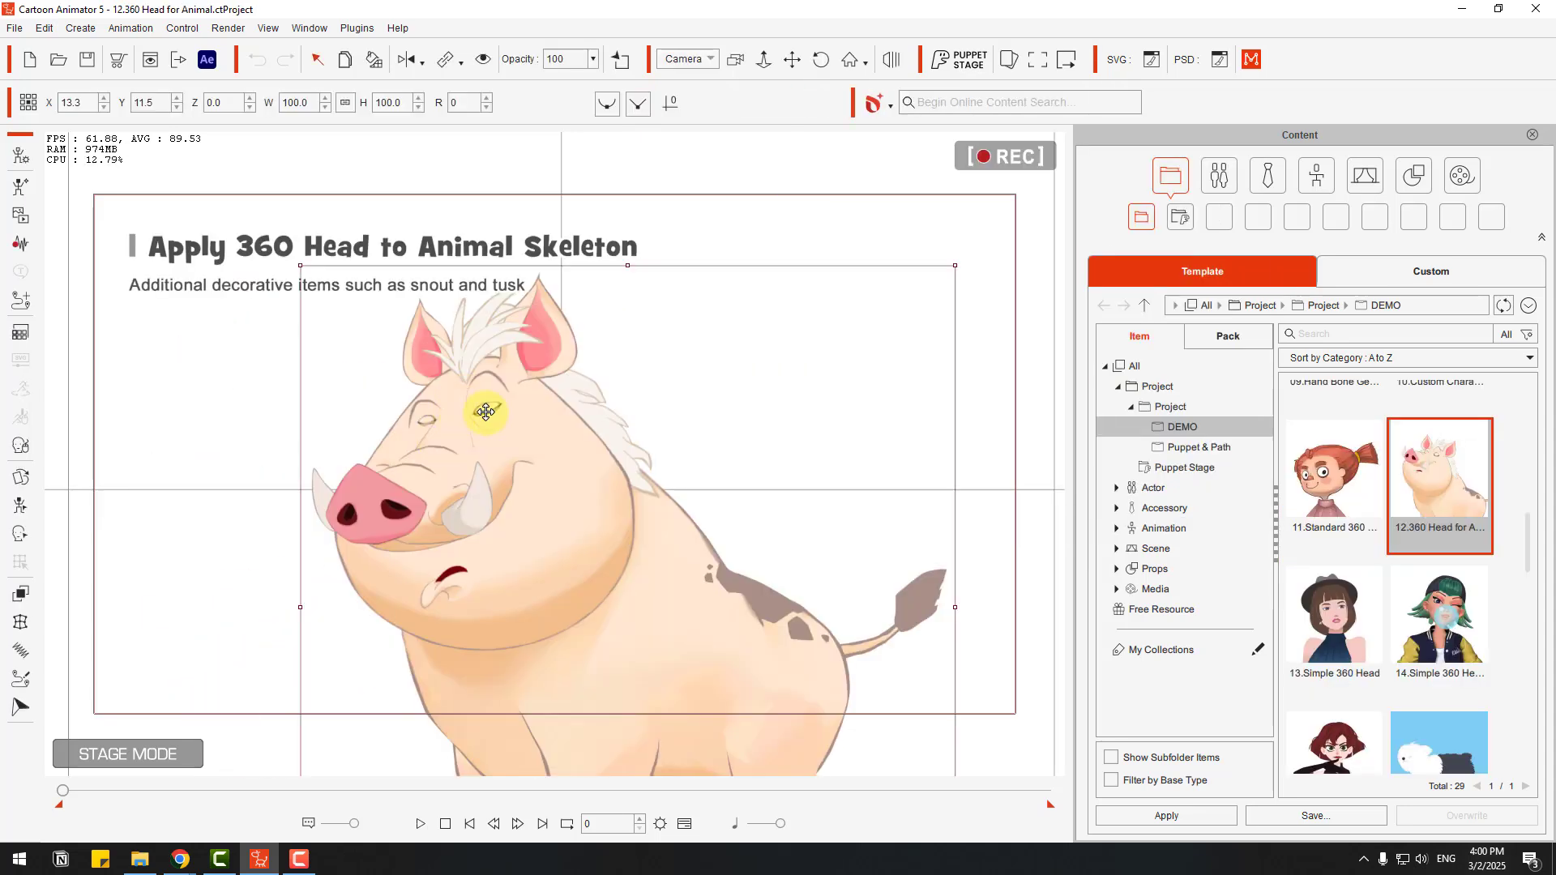
pyautogui.click(18, 517)
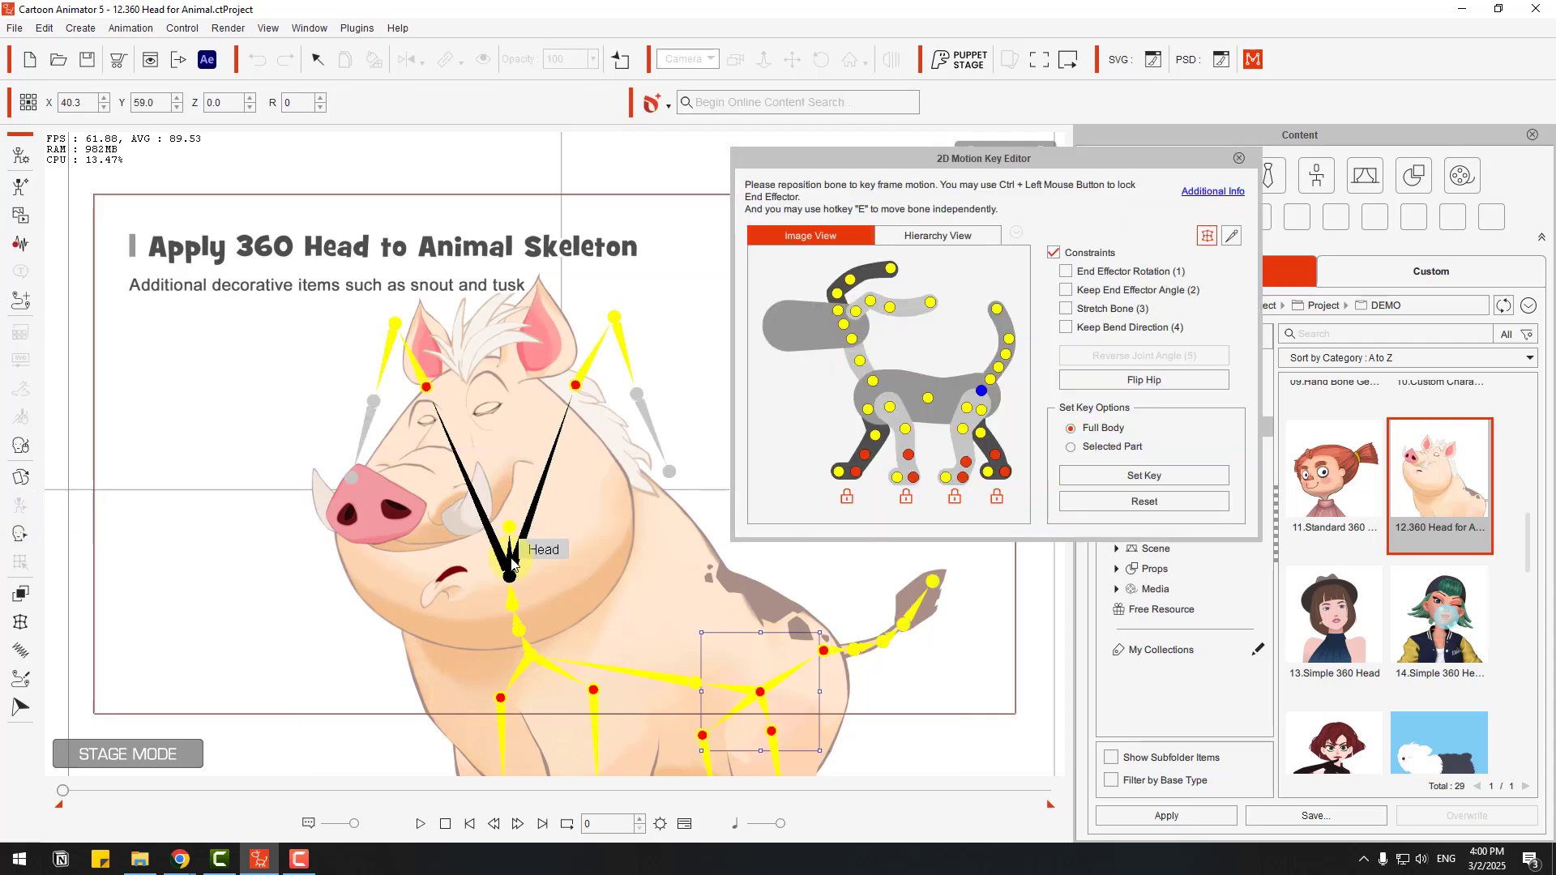
pyautogui.moveTo(507, 571); pyautogui.dragTo(643, 358)
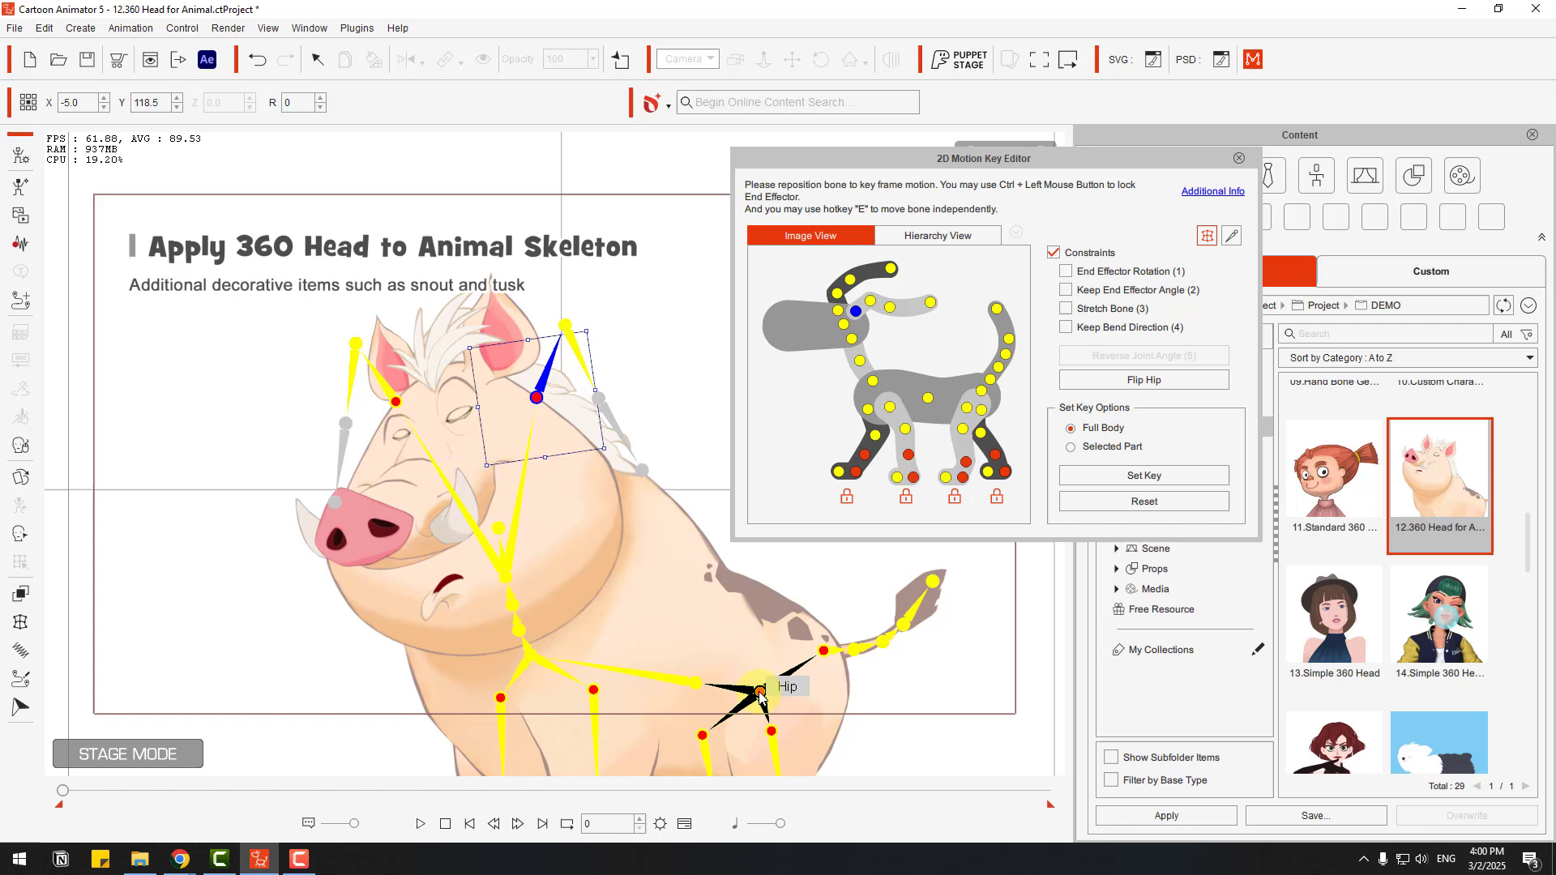
pyautogui.moveTo(754, 694)
pyautogui.mouseDown()
pyautogui.moveTo(783, 645)
pyautogui.moveTo(749, 689)
pyautogui.mouseUp()
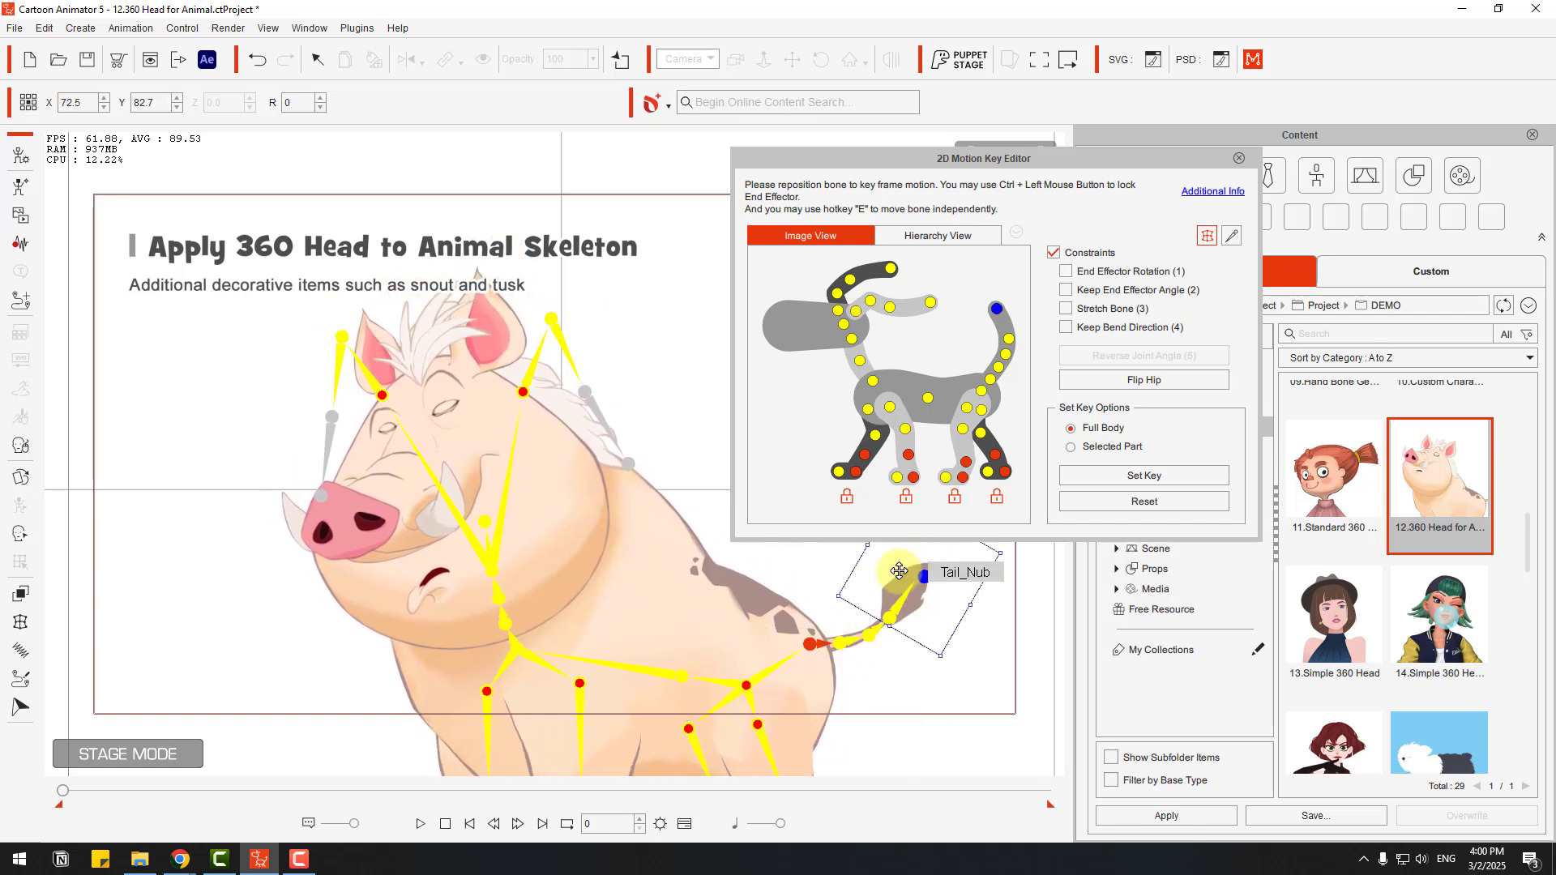
pyautogui.moveTo(895, 561); pyautogui.dragTo(959, 573)
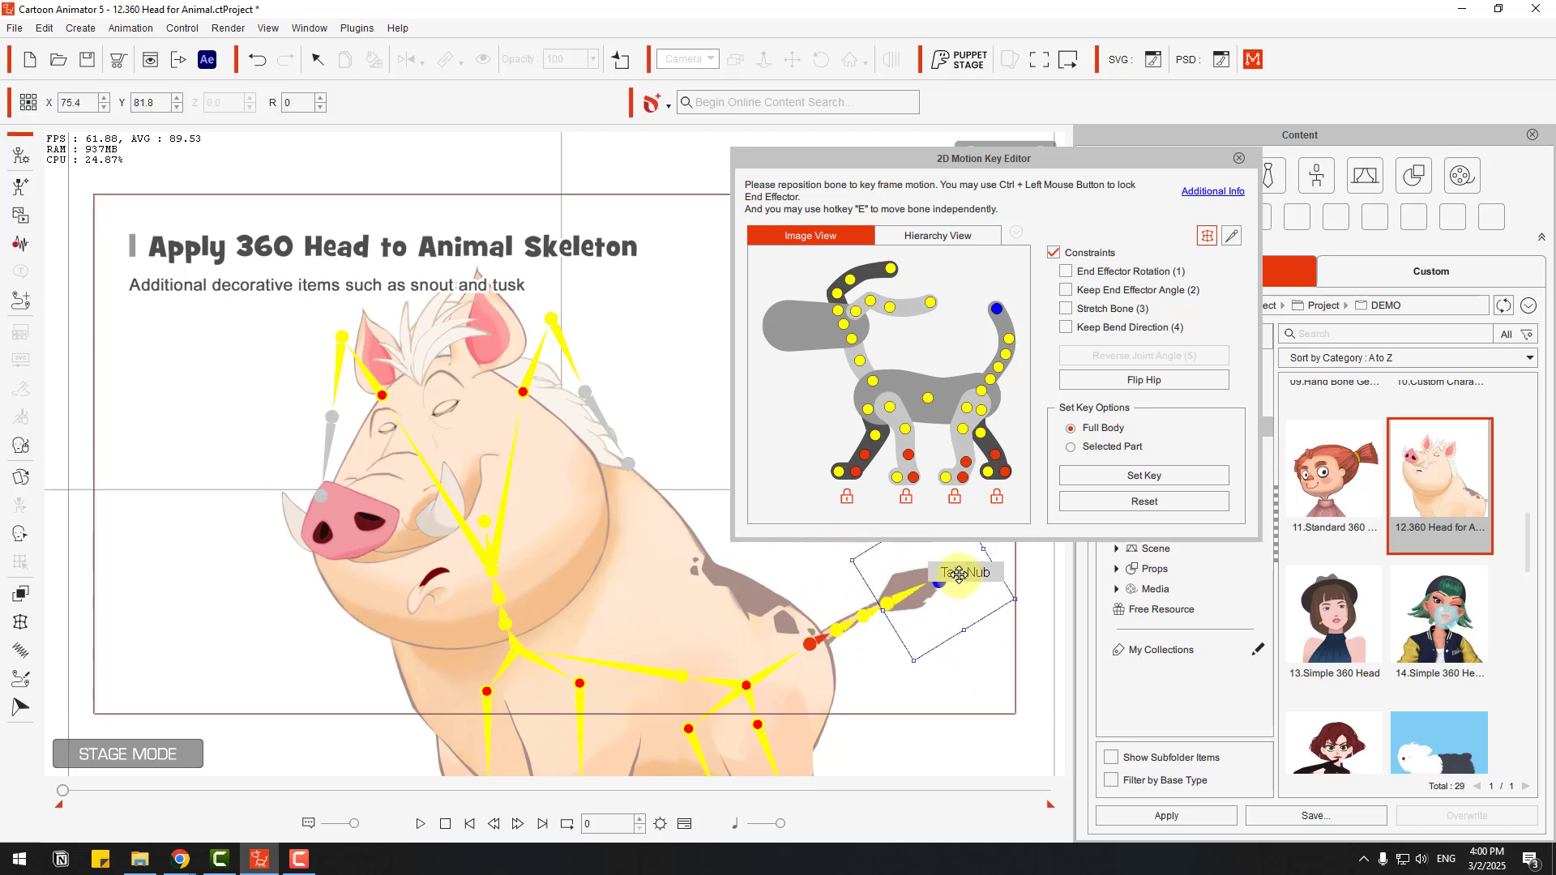
pyautogui.press('Escape')
pyautogui.moveTo(1528, 521); pyautogui.dragTo(1538, 453)
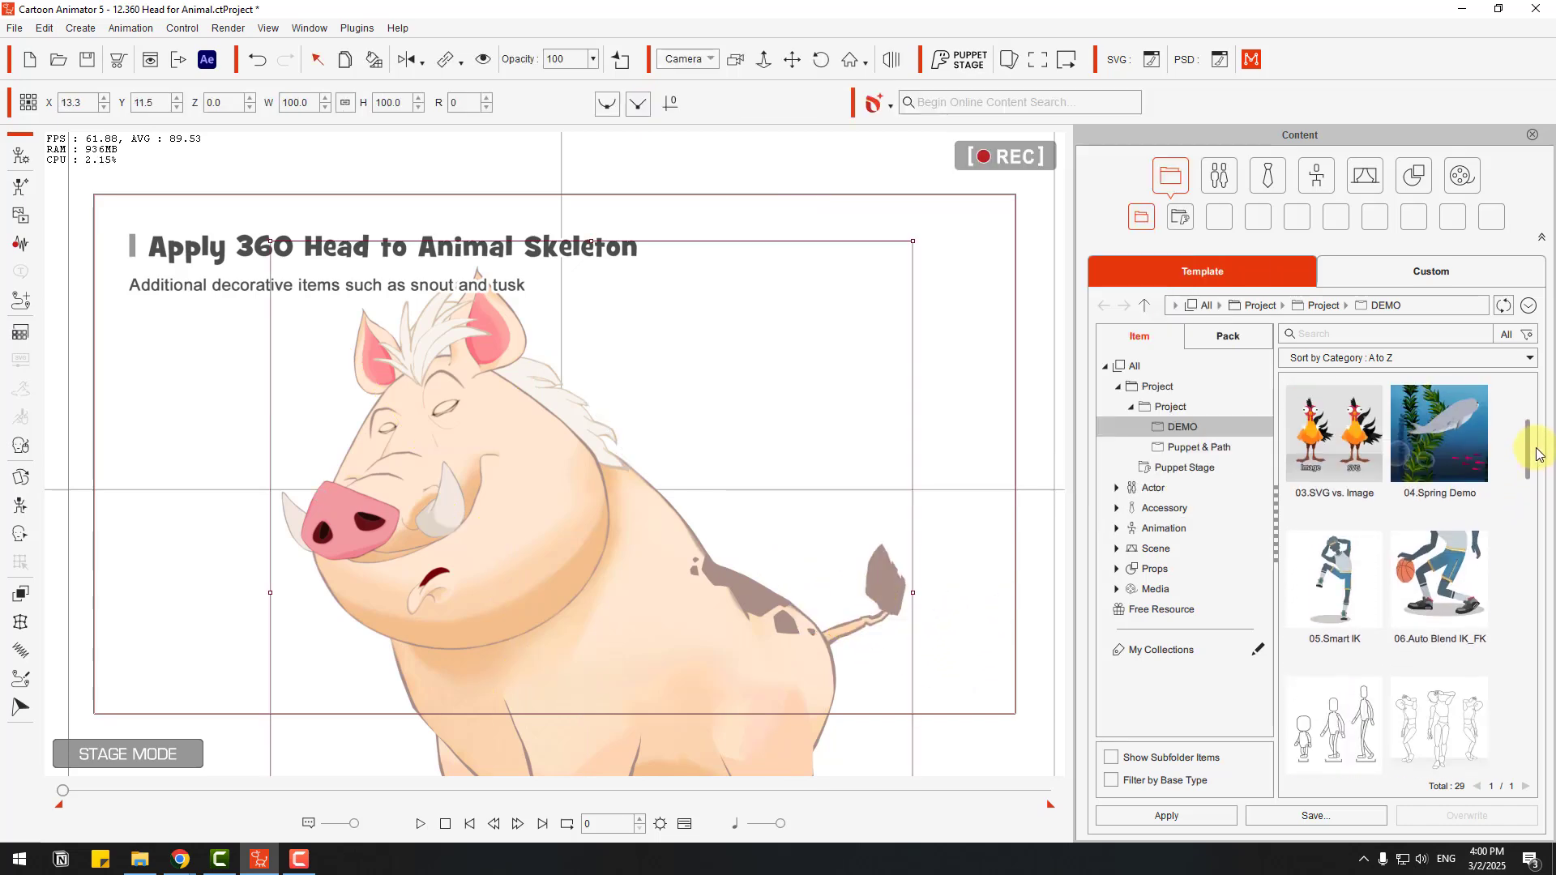
# Open 06.Auto Blend IK_FK without saving, play it, and scrub to frame 44
pyautogui.doubleClick(1435, 570)
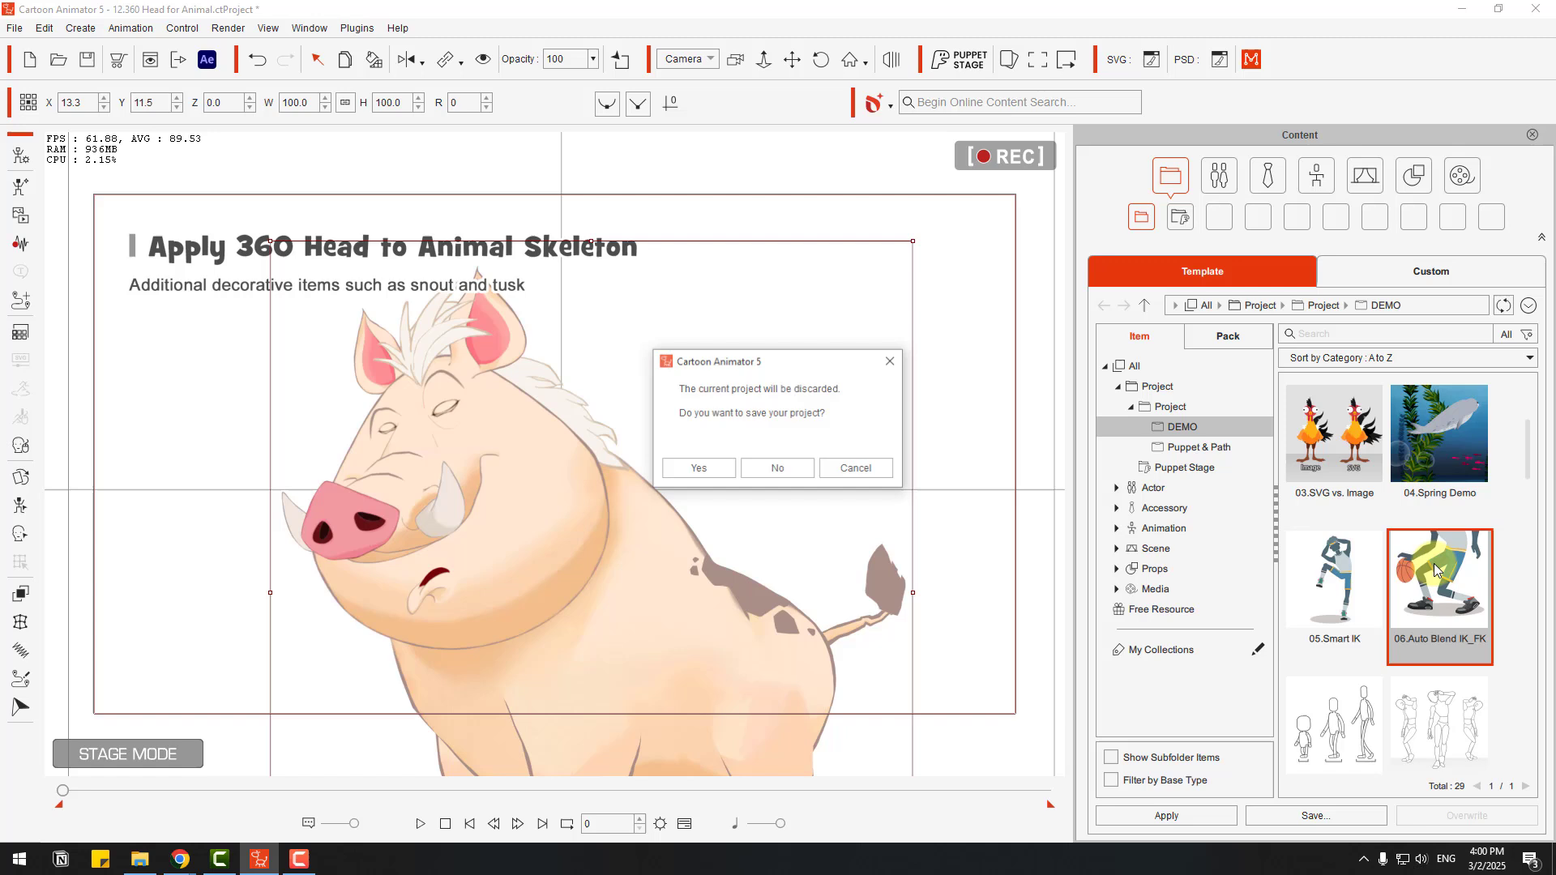
pyautogui.click(769, 468)
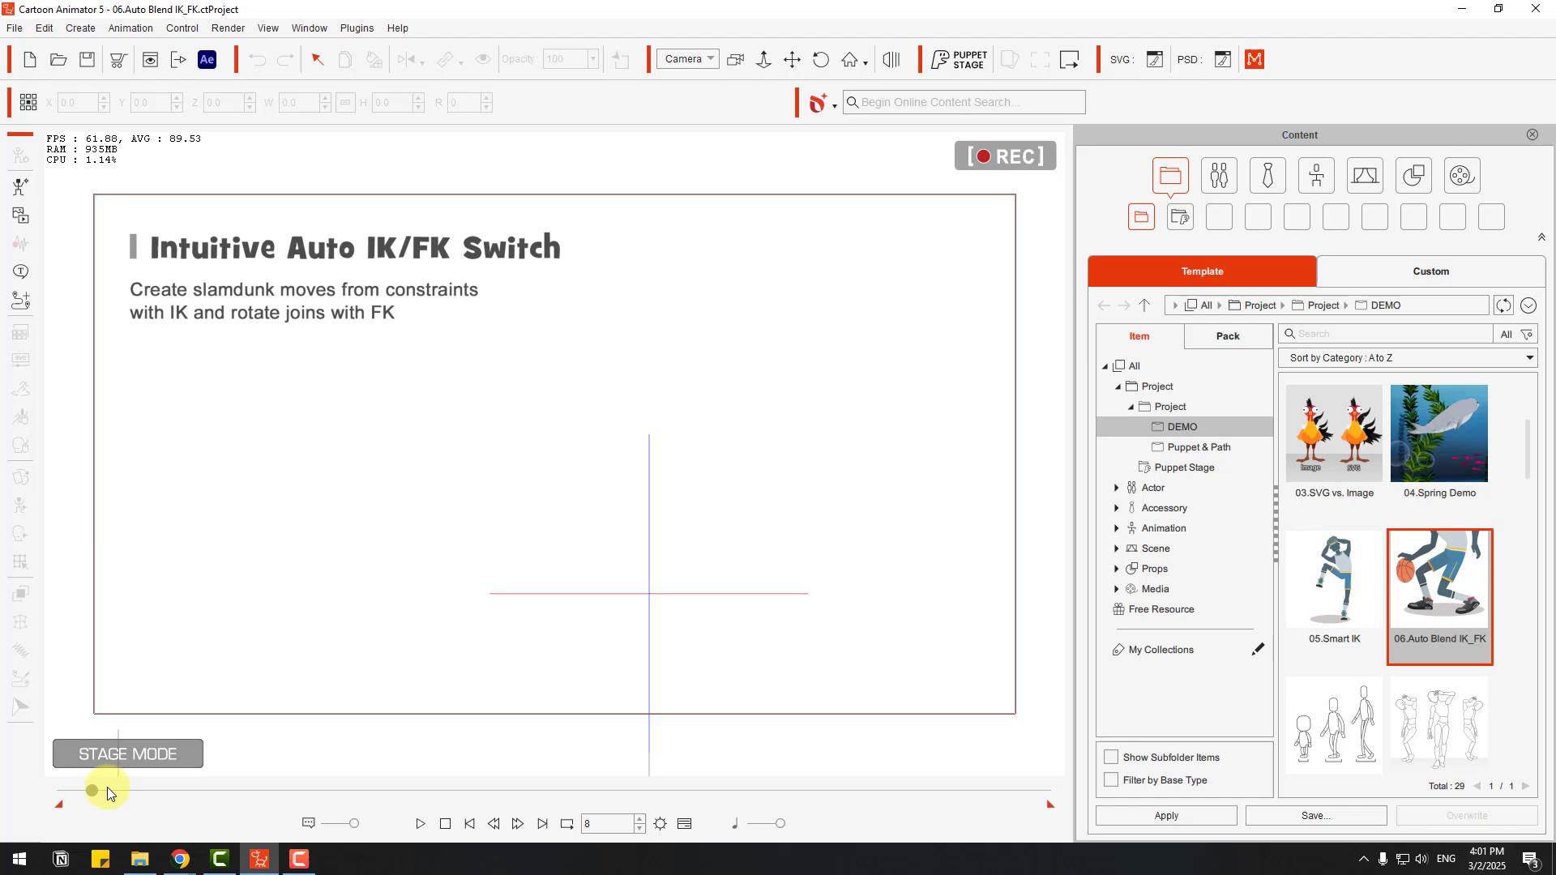
pyautogui.click(421, 824)
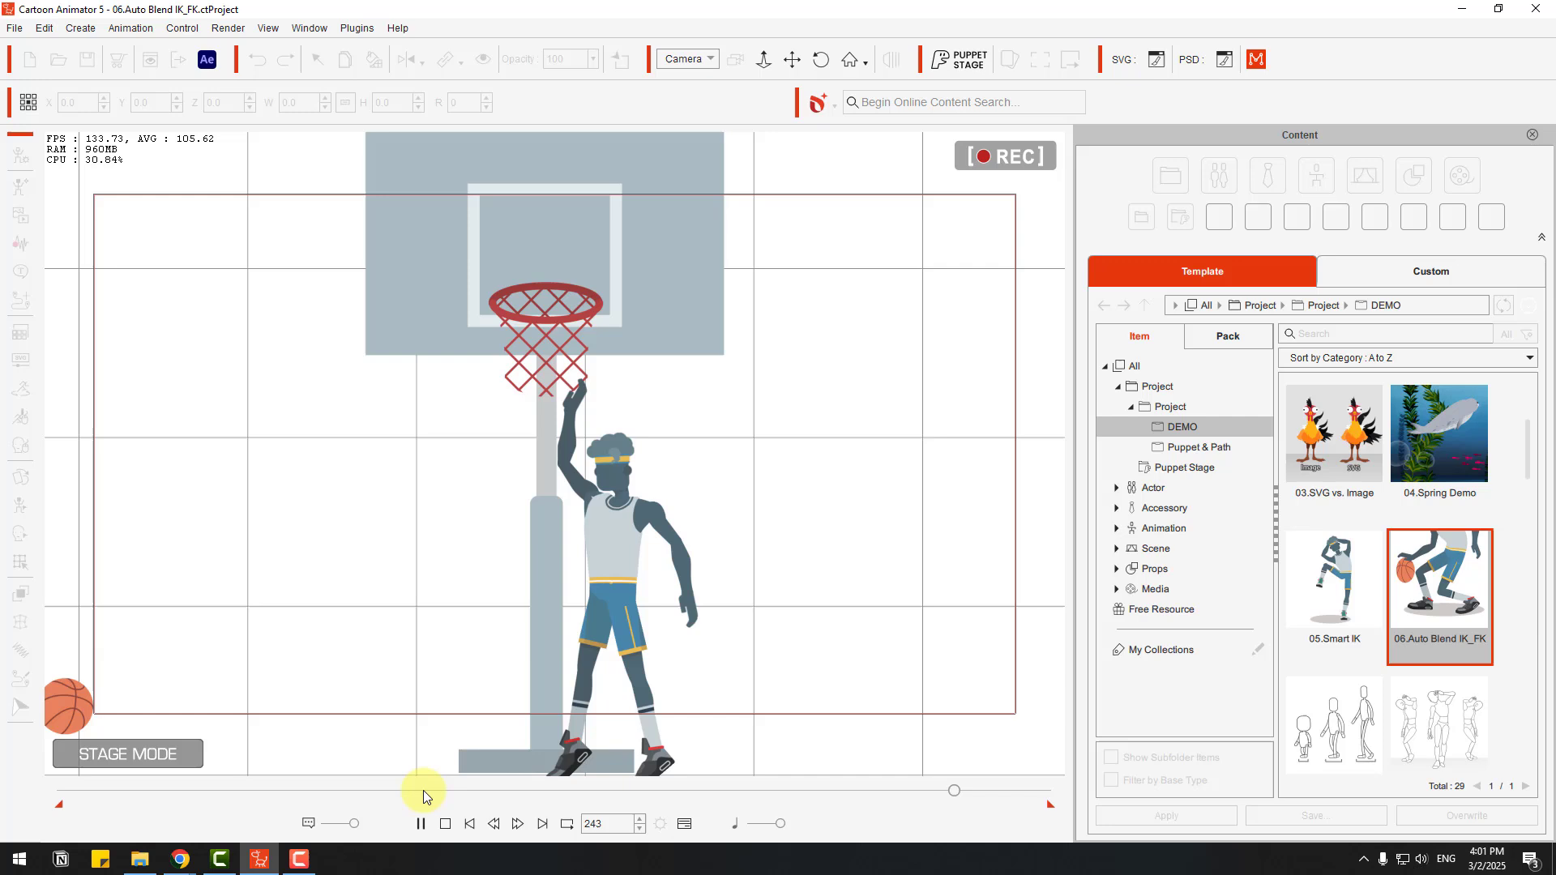
pyautogui.click(347, 258)
pyautogui.click(152, 790)
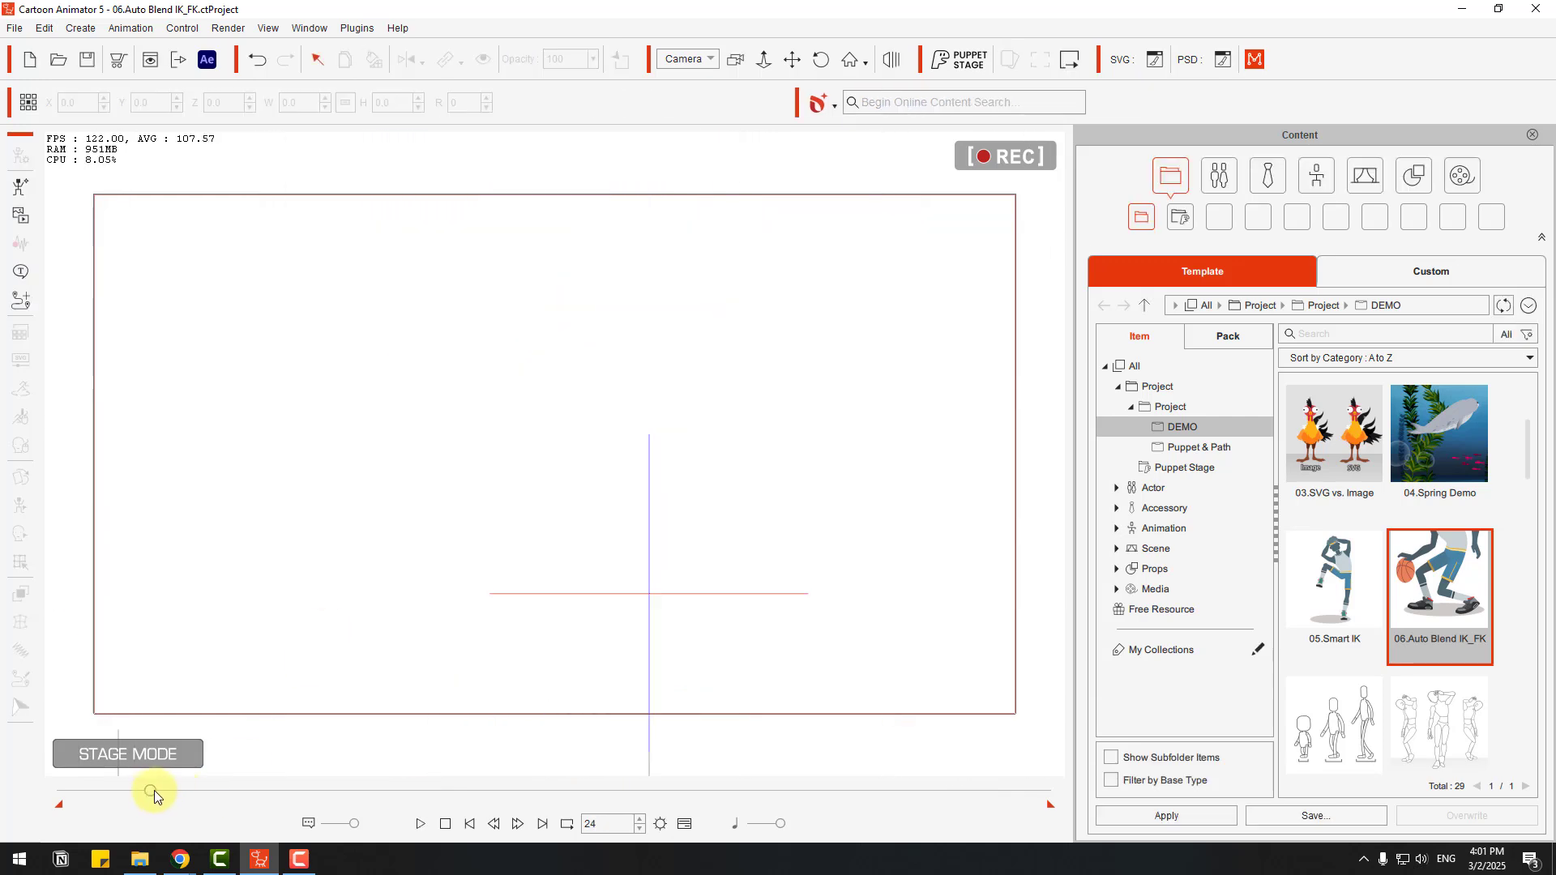
pyautogui.moveTo(154, 790); pyautogui.dragTo(221, 791)
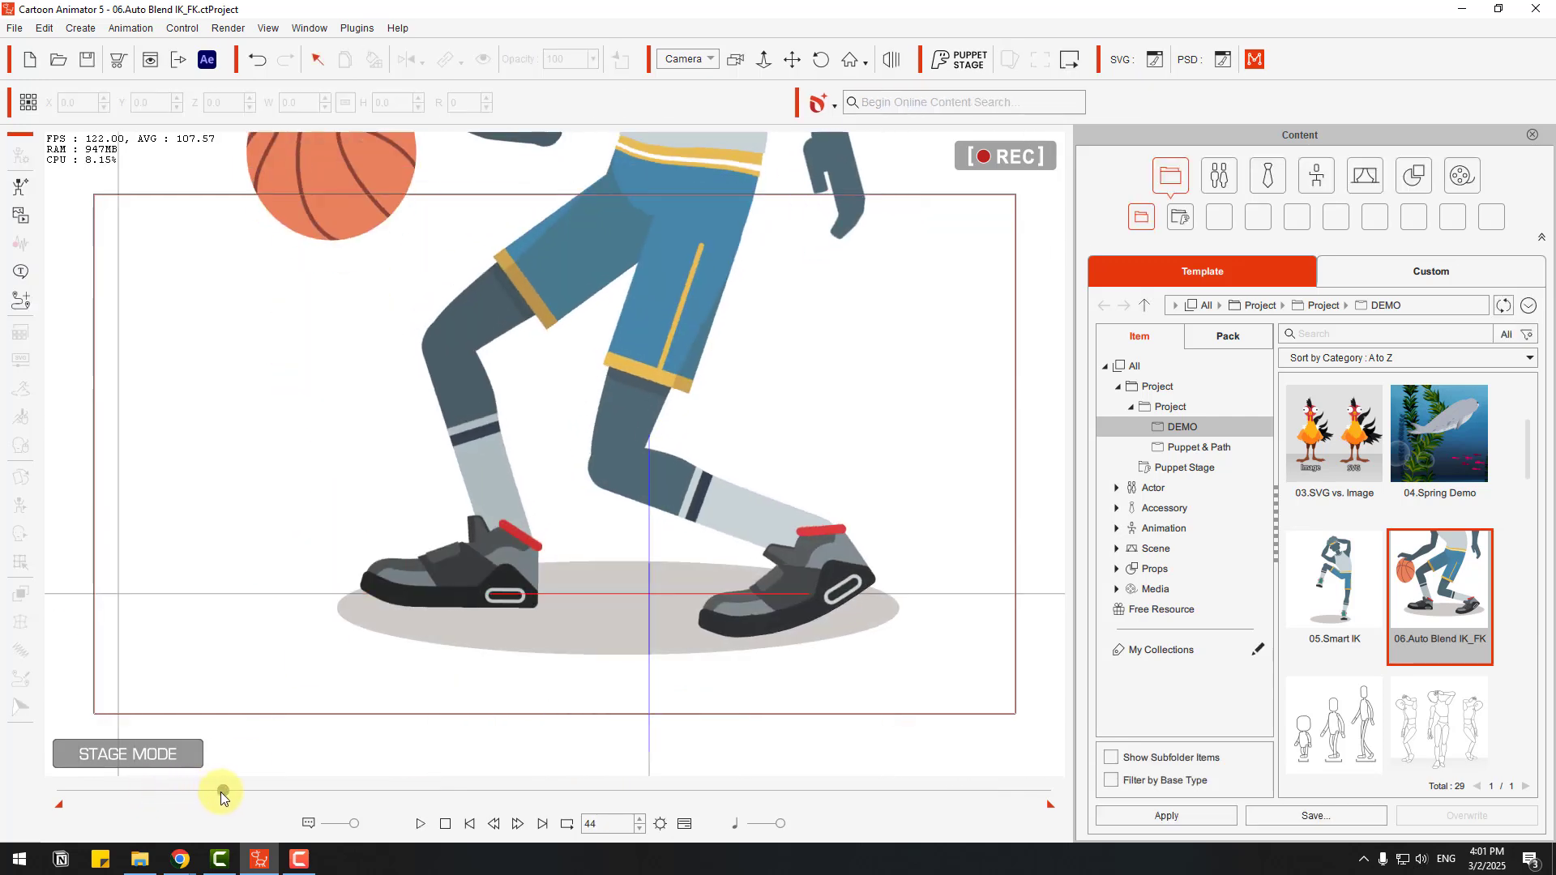
pyautogui.click(664, 321)
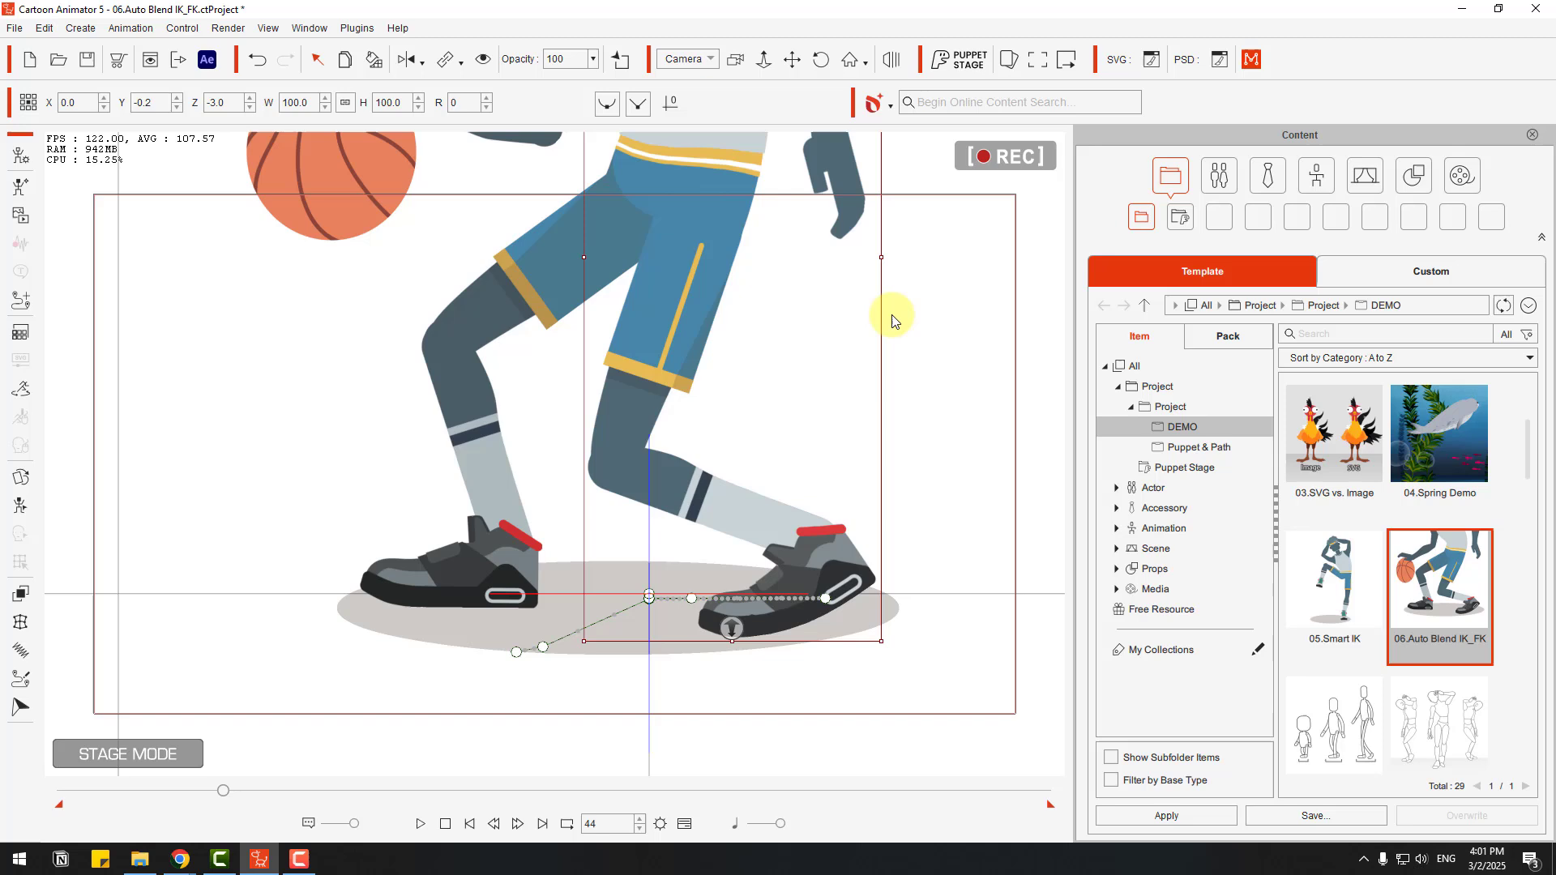
# Export the scene as Character-Animation JSON, accepting the perspective camera and blur warnings
pyautogui.click(207, 61)
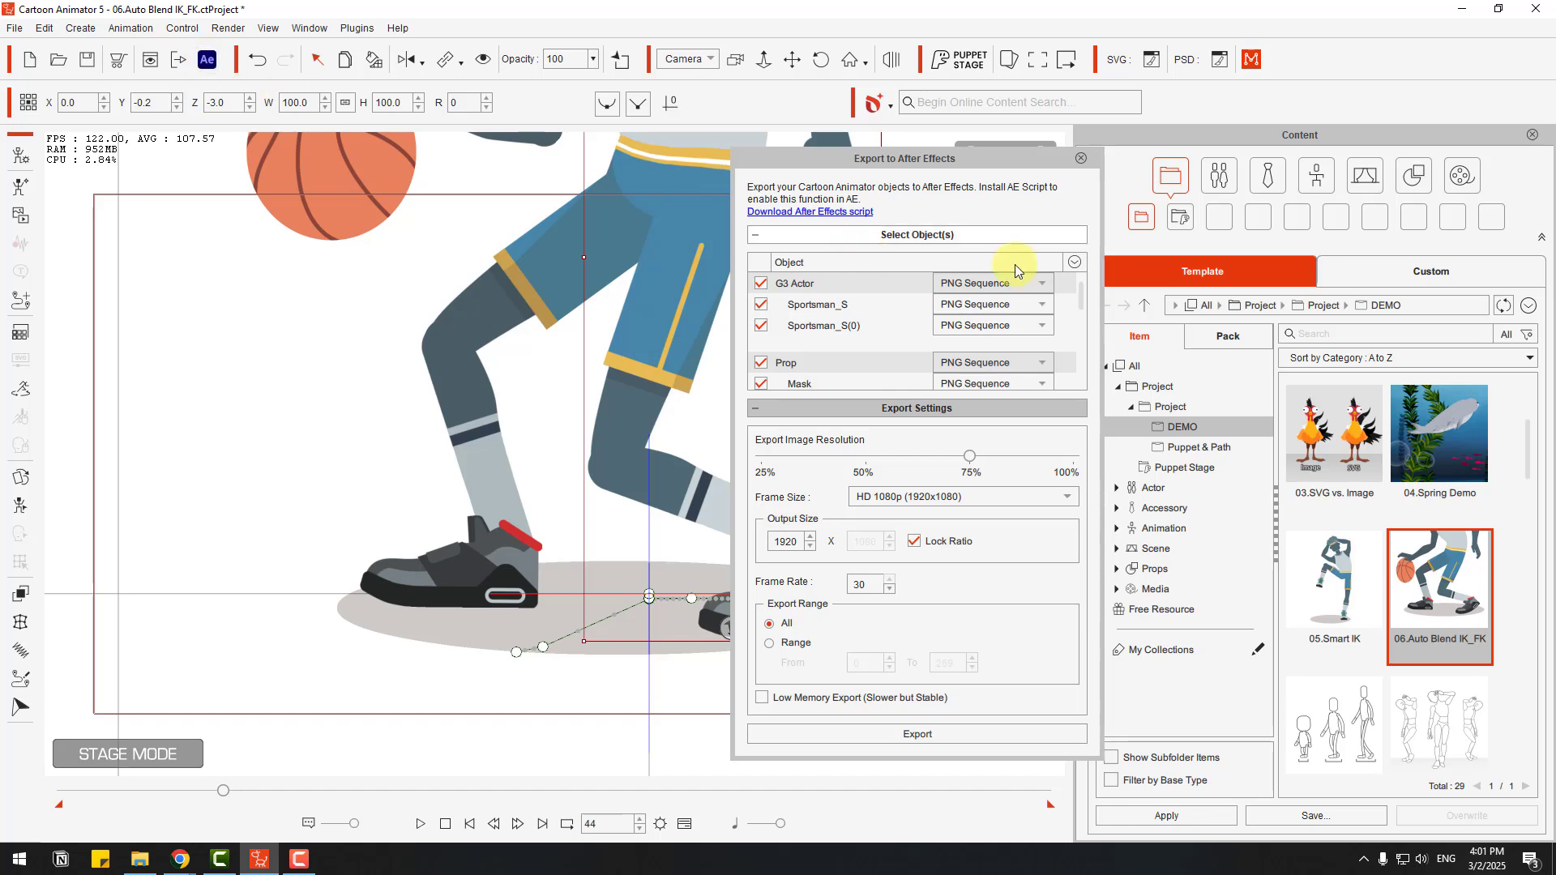
pyautogui.moveTo(1083, 295); pyautogui.dragTo(1078, 380)
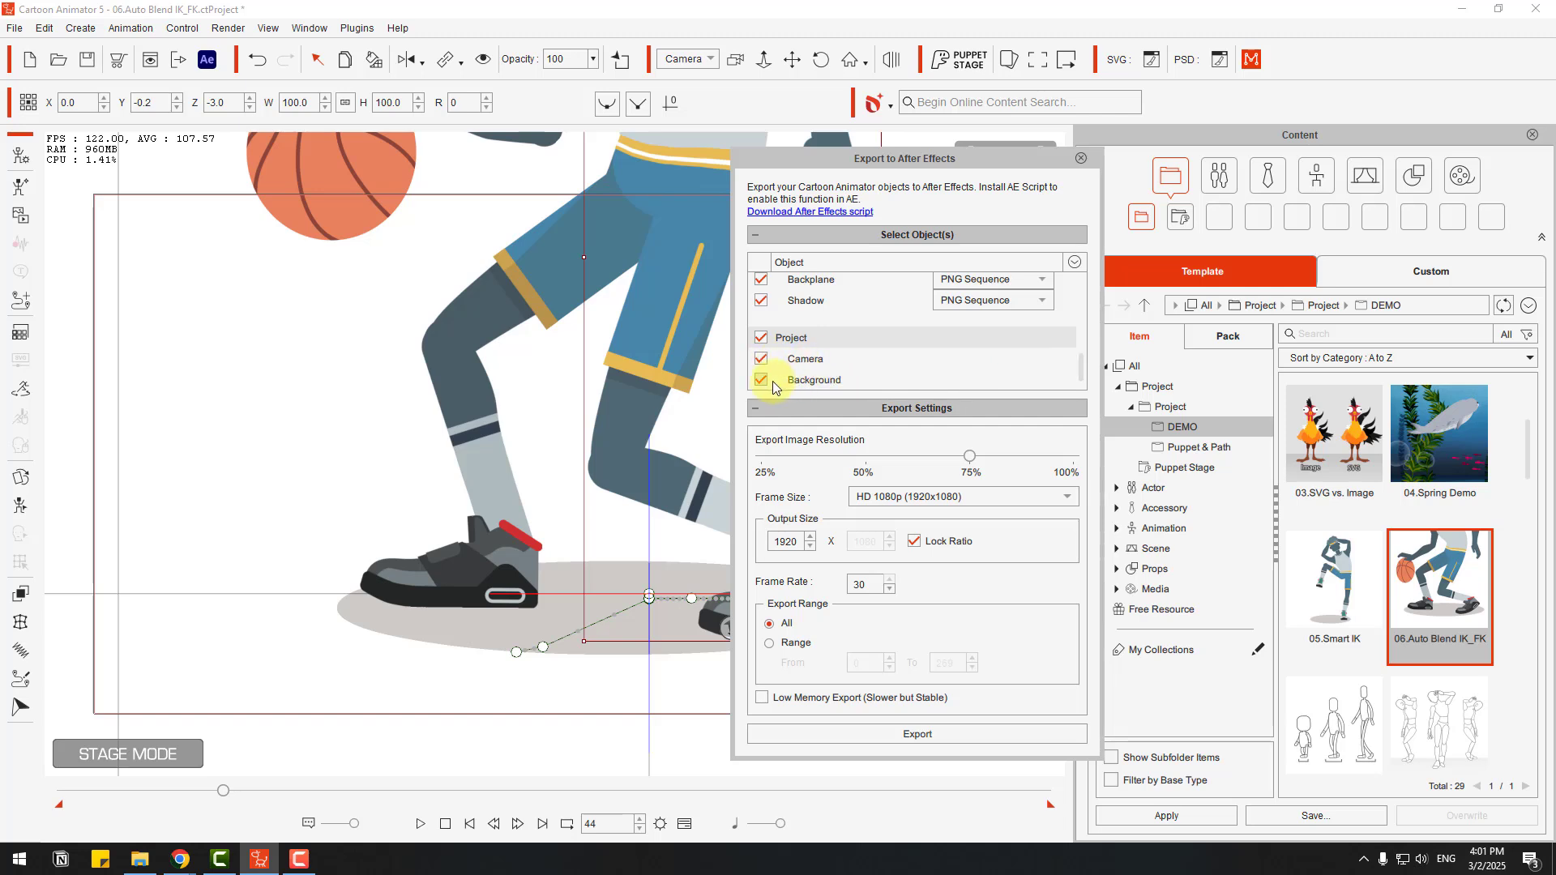
pyautogui.moveTo(1081, 365); pyautogui.dragTo(1080, 290)
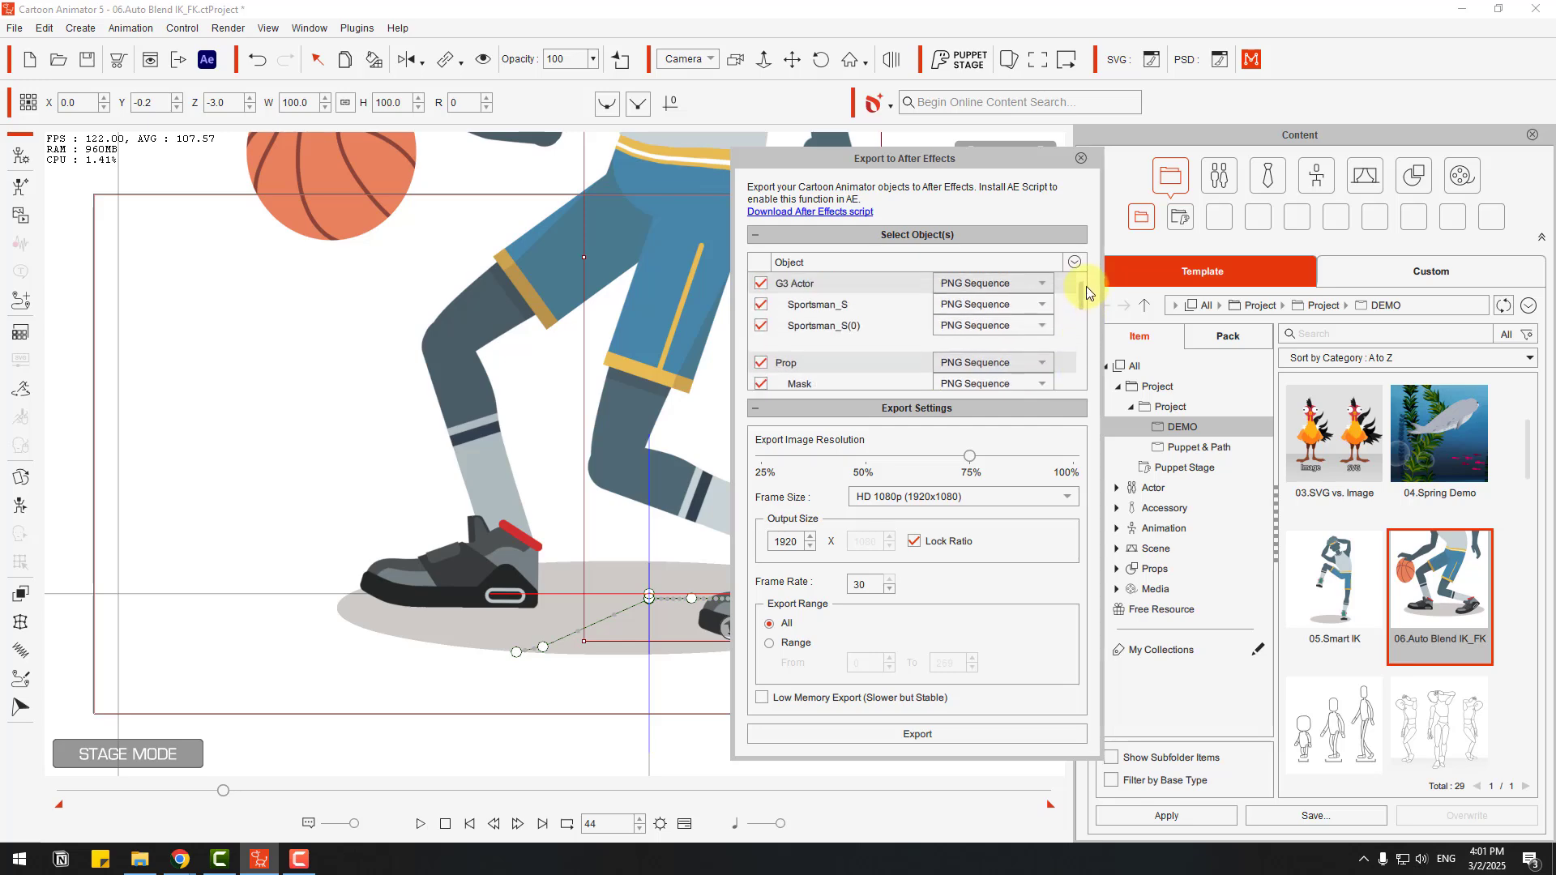
pyautogui.click(914, 736)
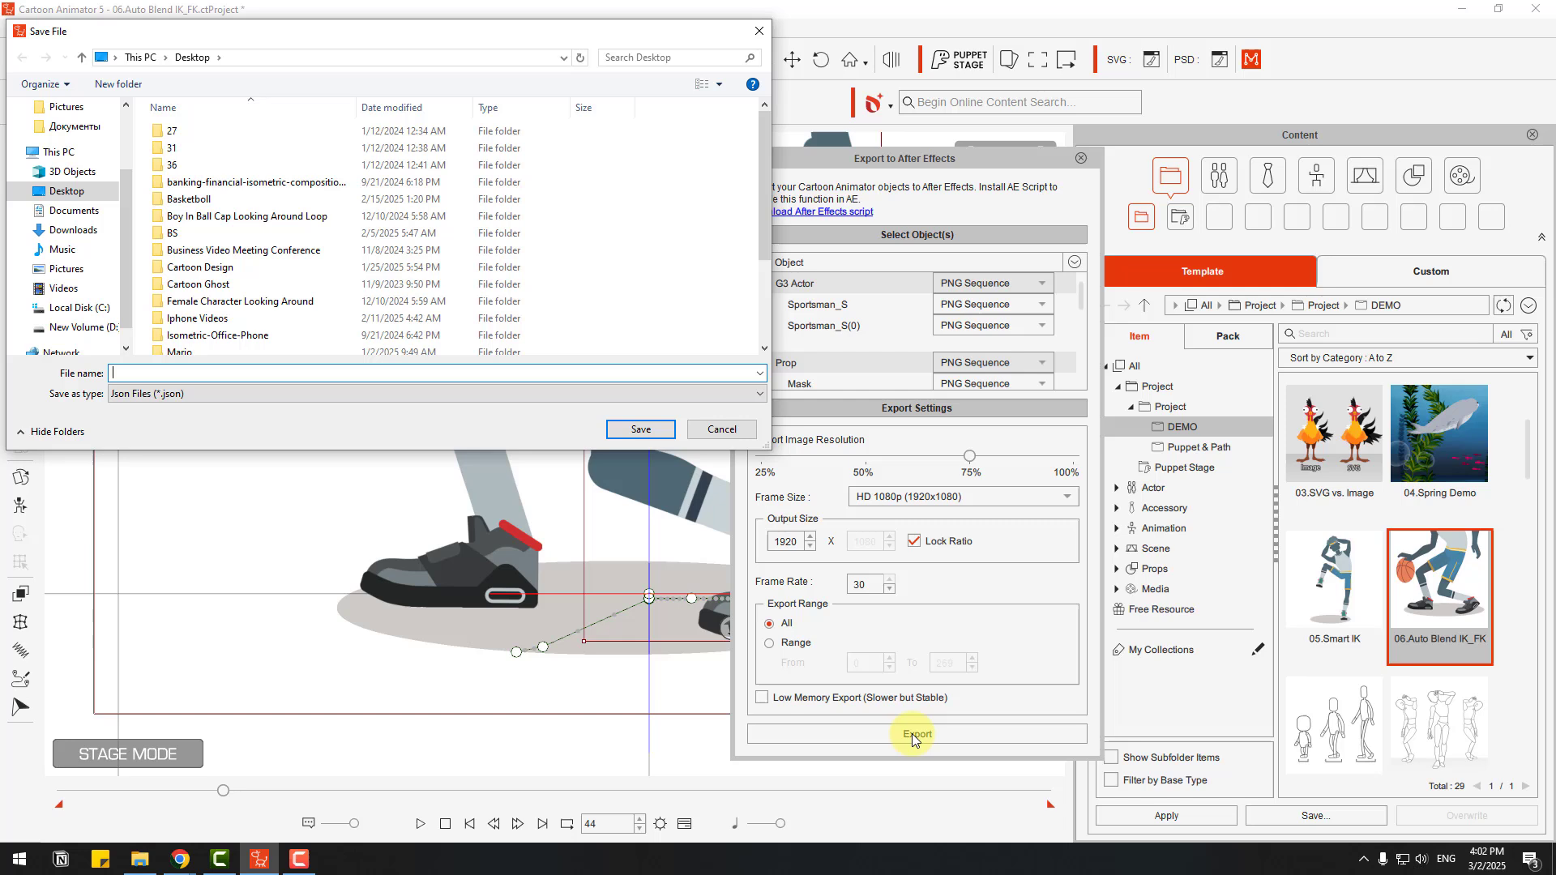
pyautogui.write('Character-Animation')
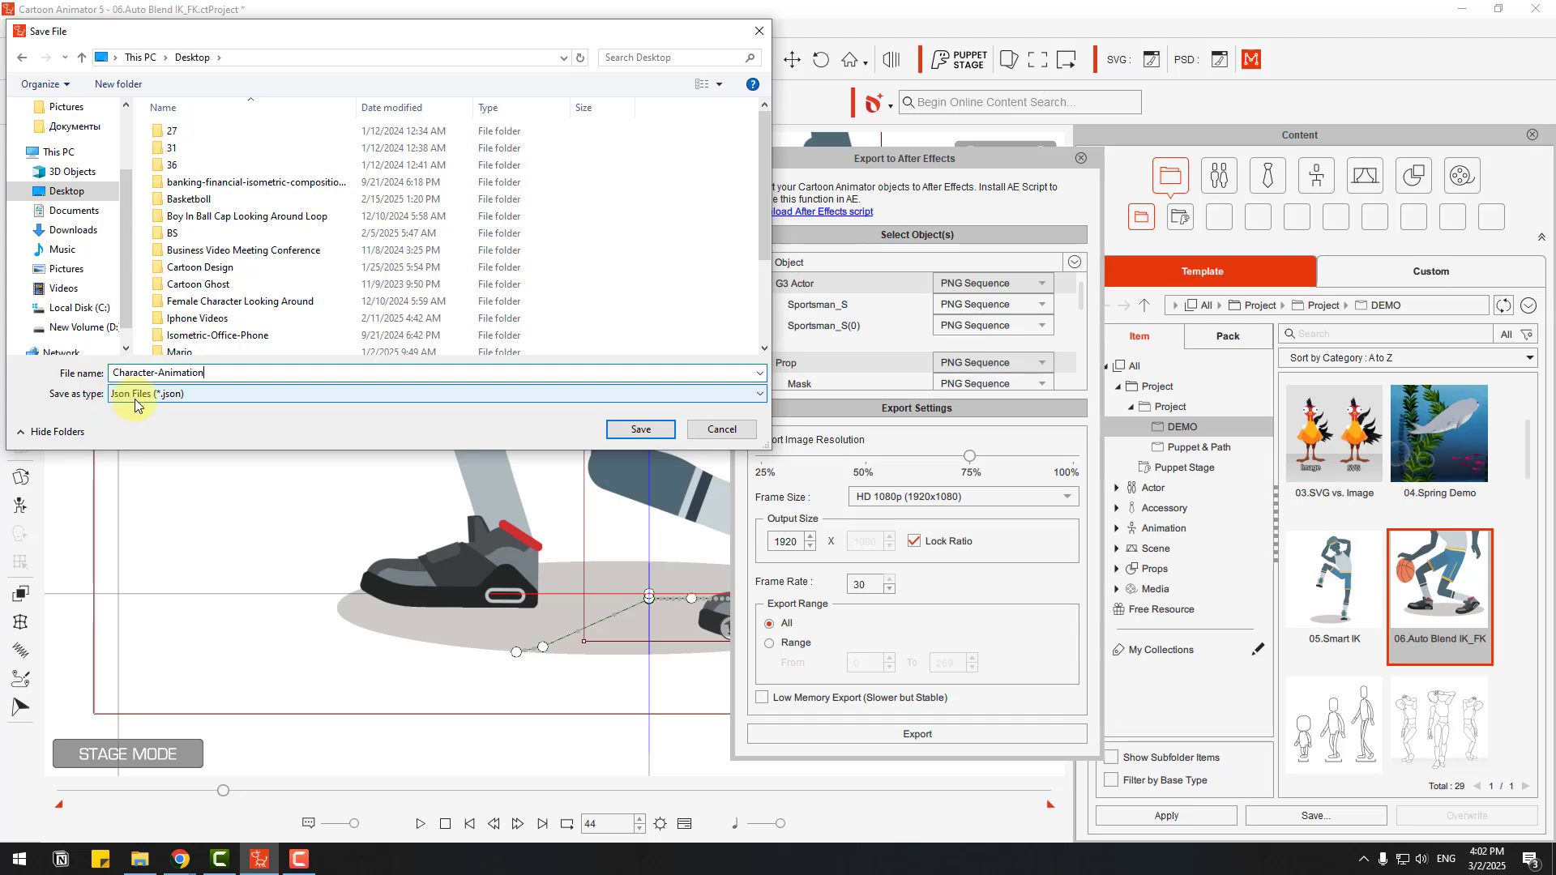
pyautogui.click(631, 432)
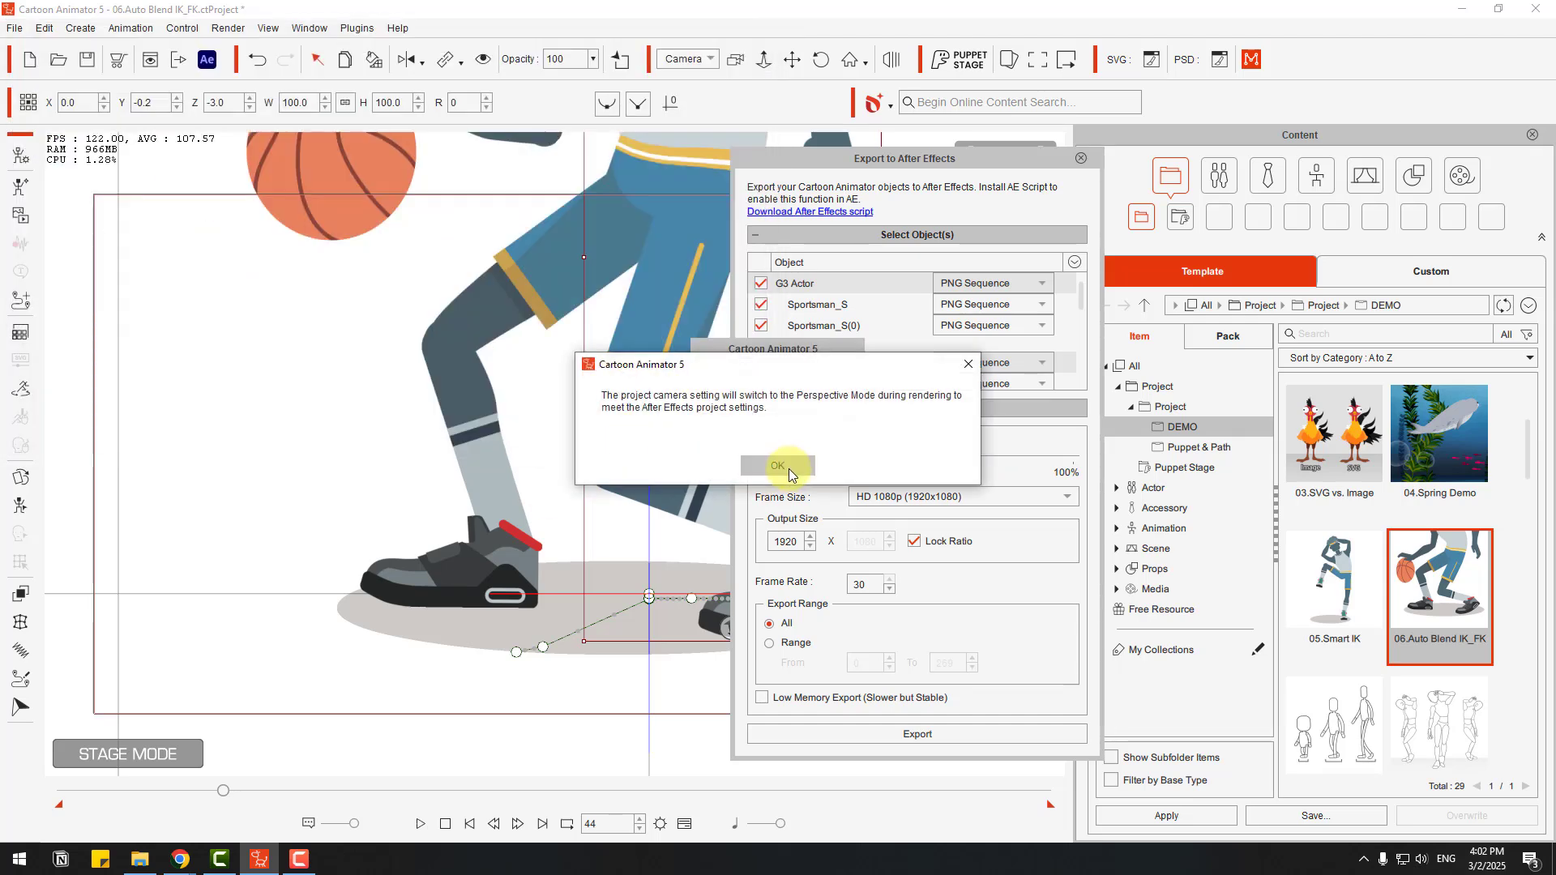
pyautogui.click(779, 463)
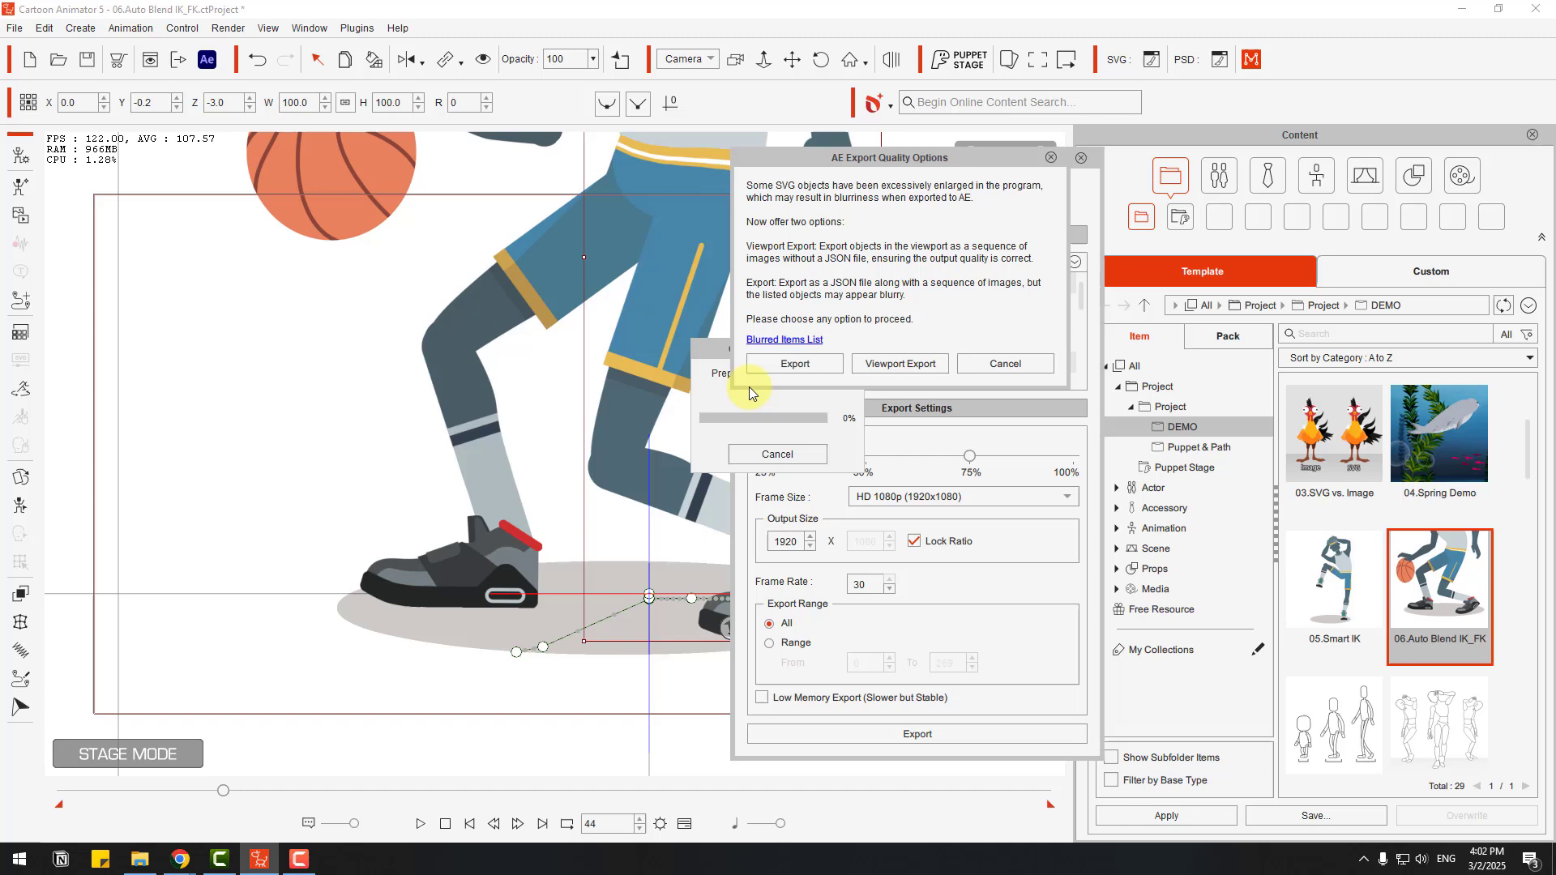
pyautogui.click(799, 364)
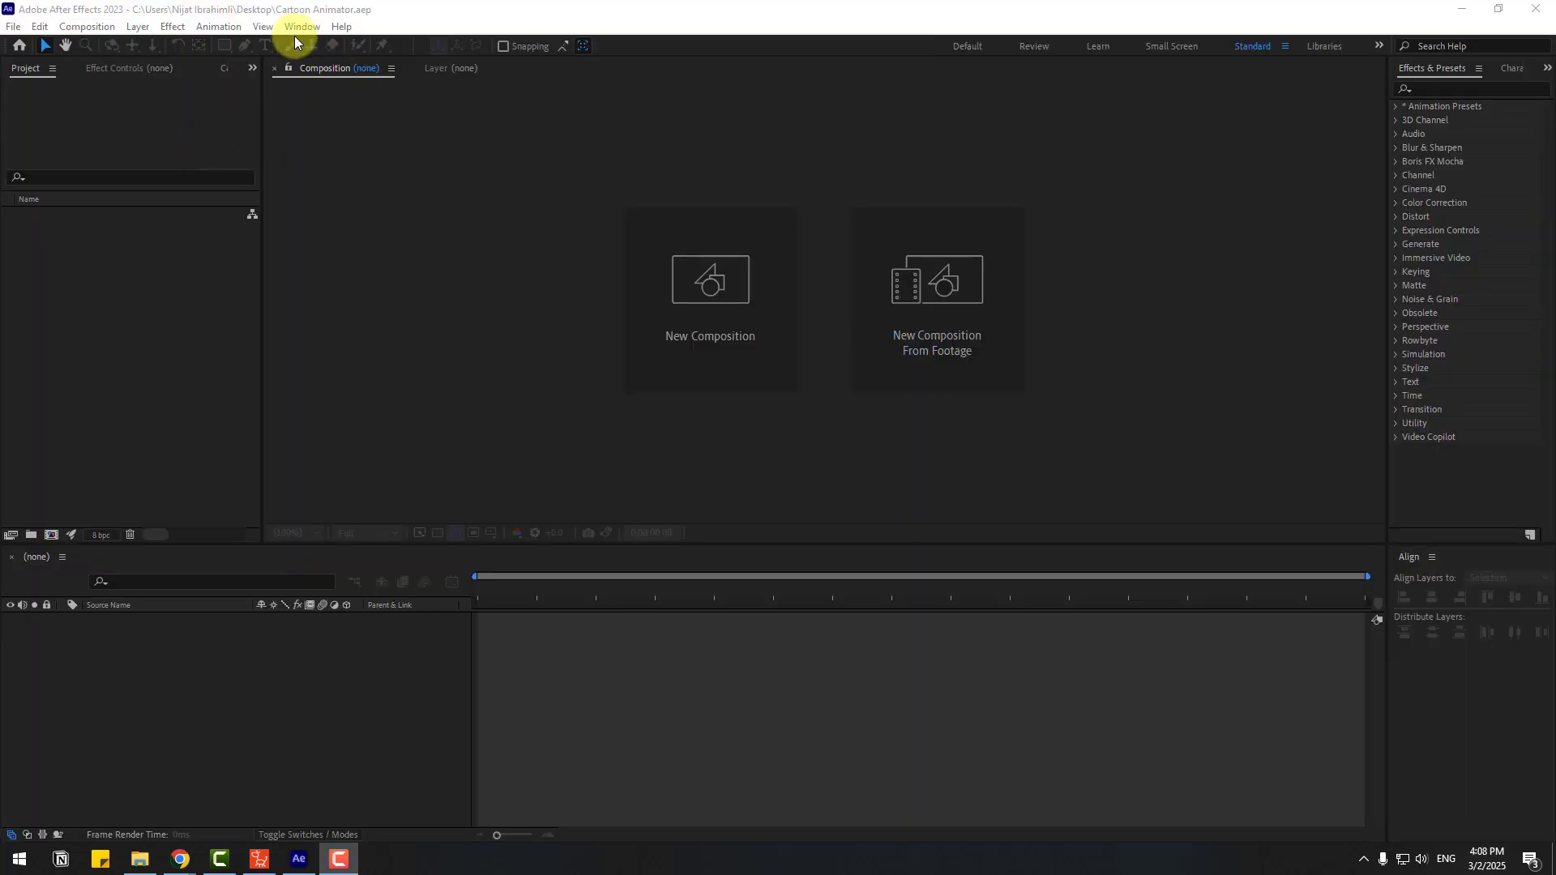
# Import Character-Animation.json via the Cartoon Animator - AE Script panel and scrub the resulting animation
pyautogui.click(295, 27)
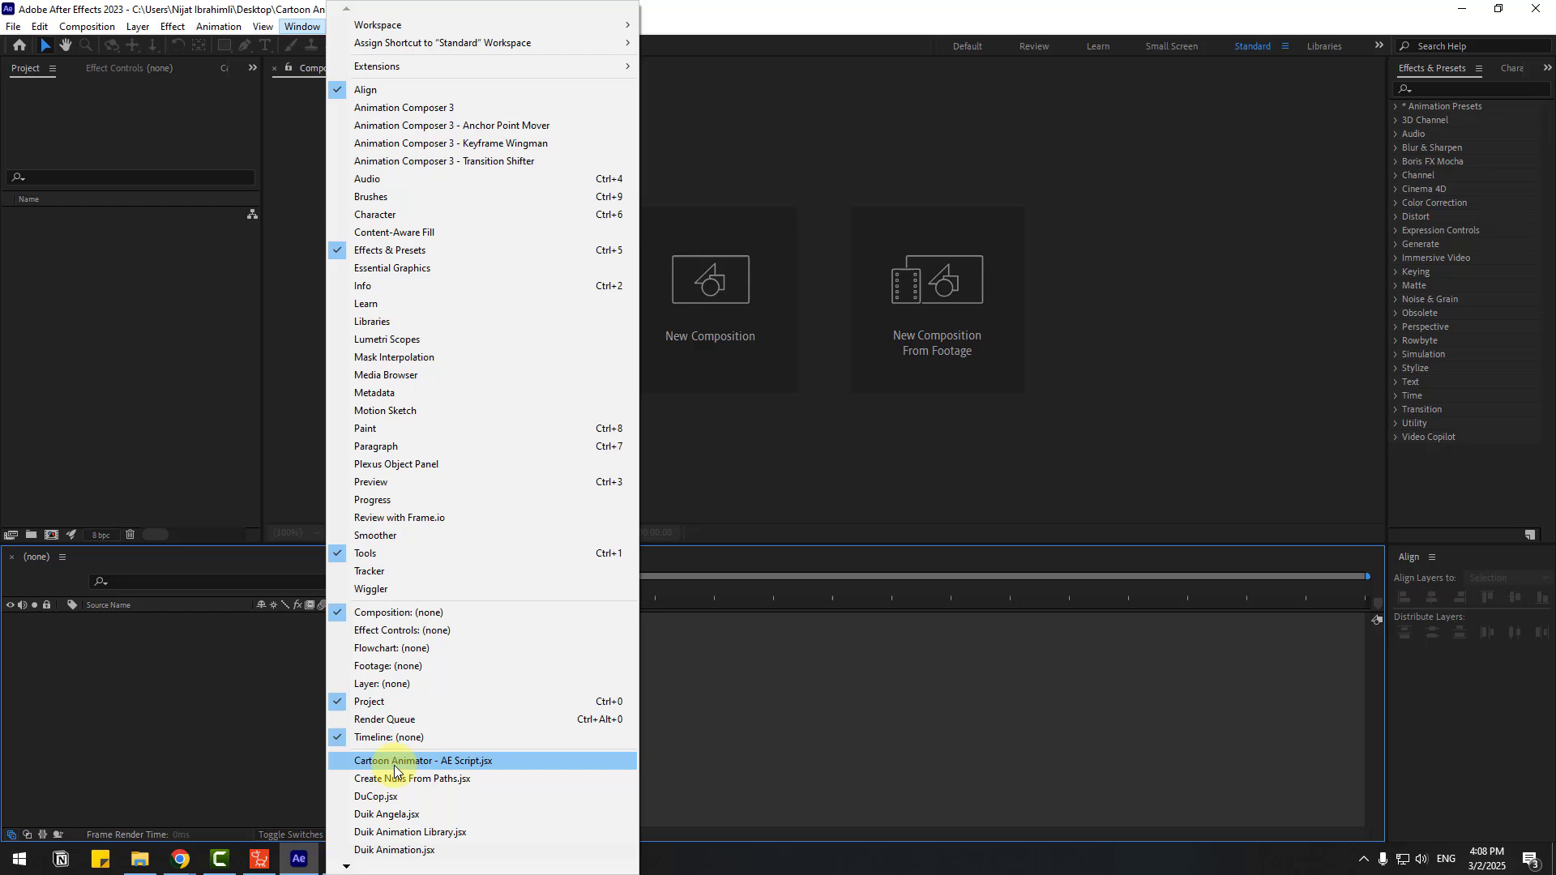
pyautogui.click(508, 762)
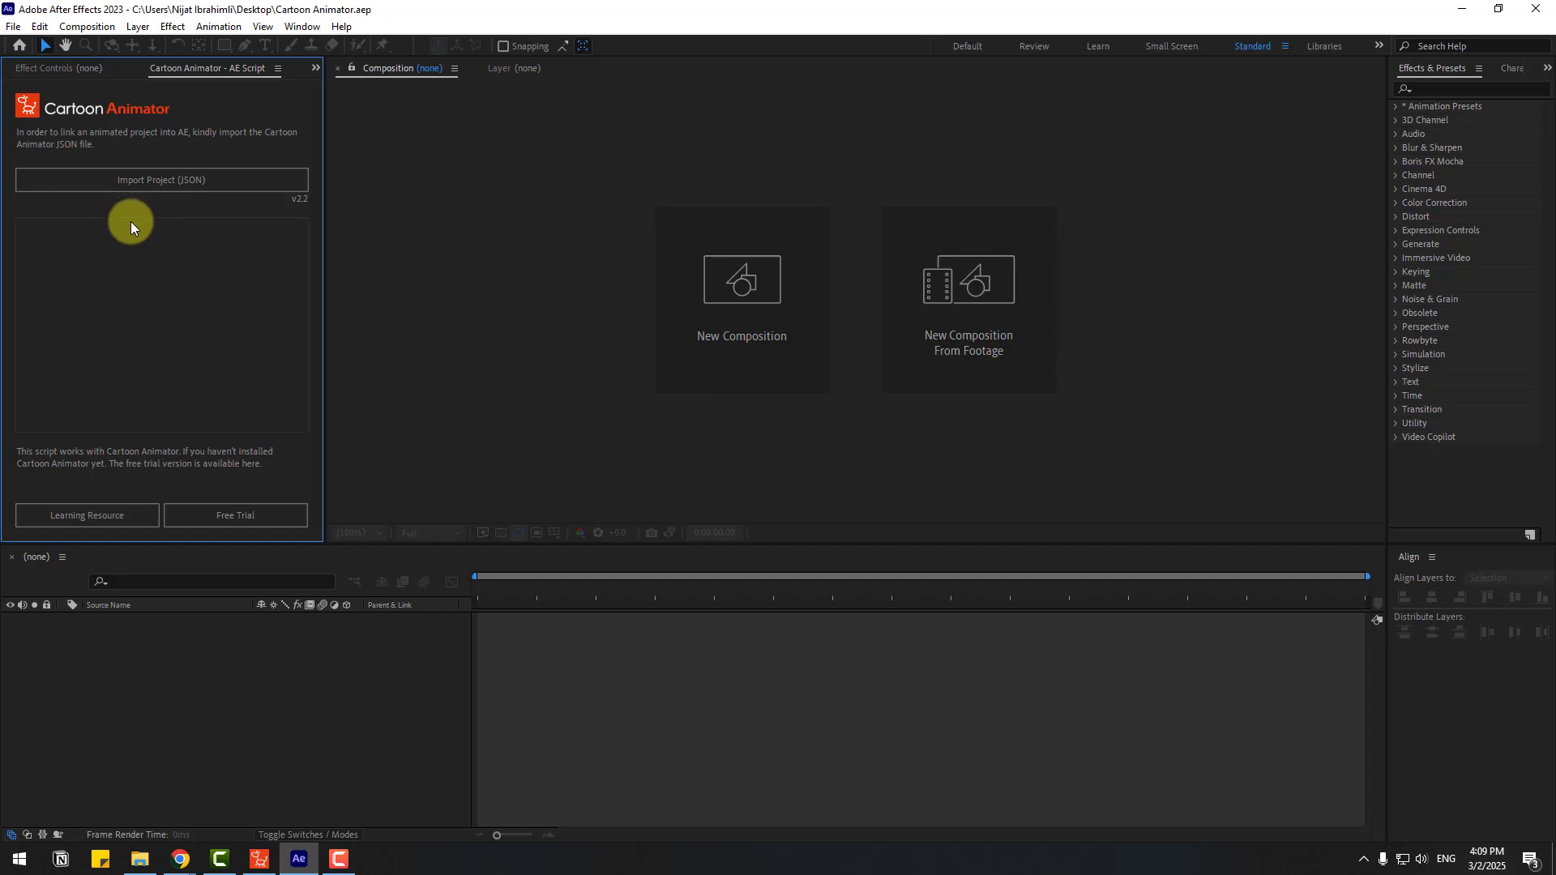
pyautogui.click(157, 183)
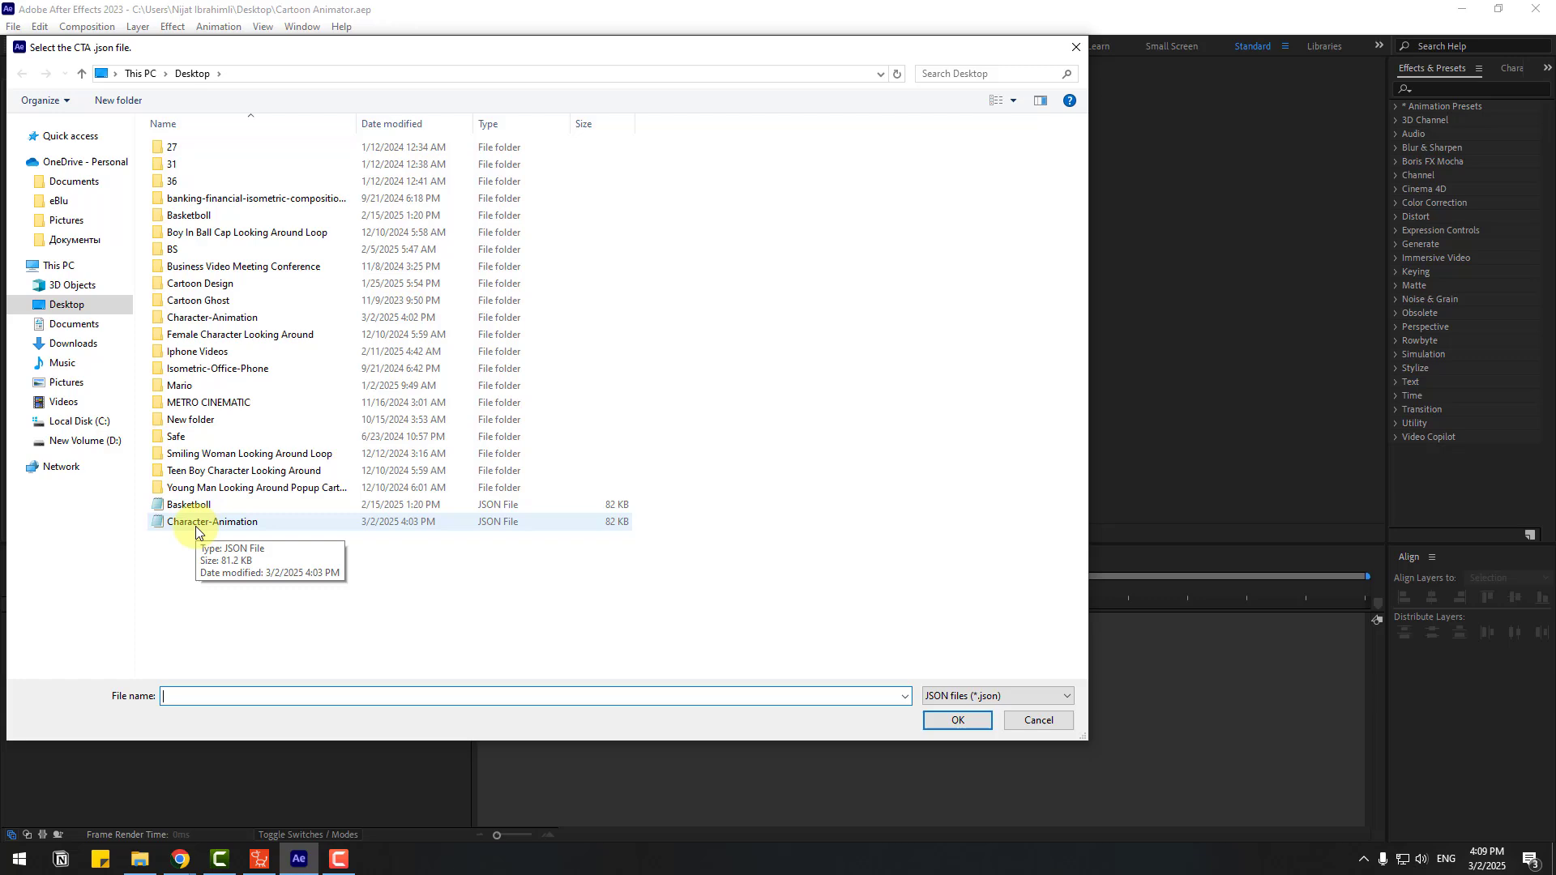
pyautogui.click(196, 525)
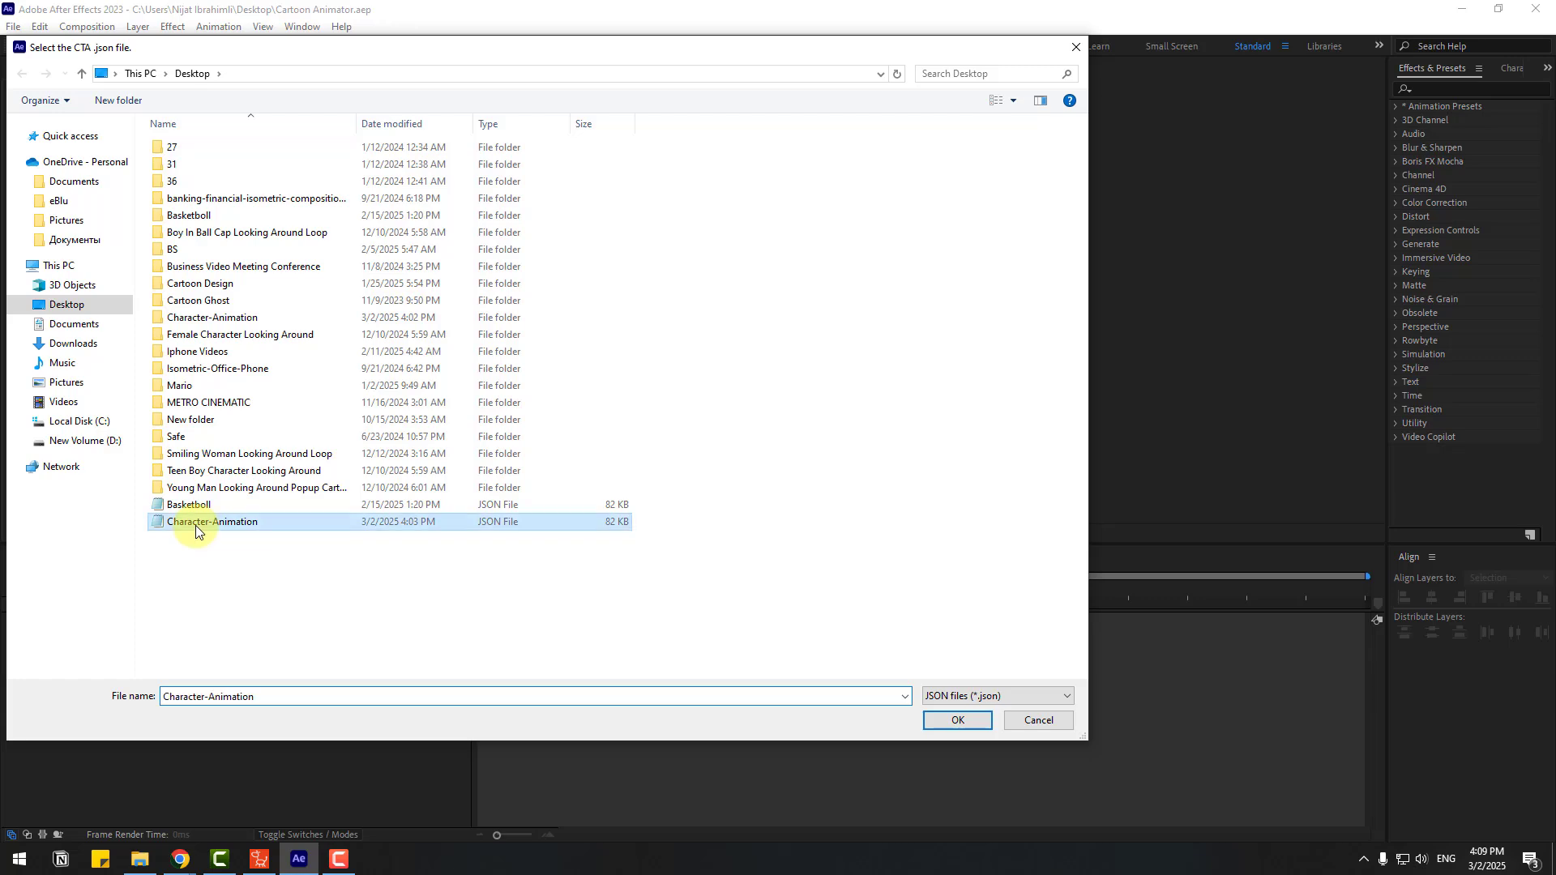
pyautogui.click(945, 721)
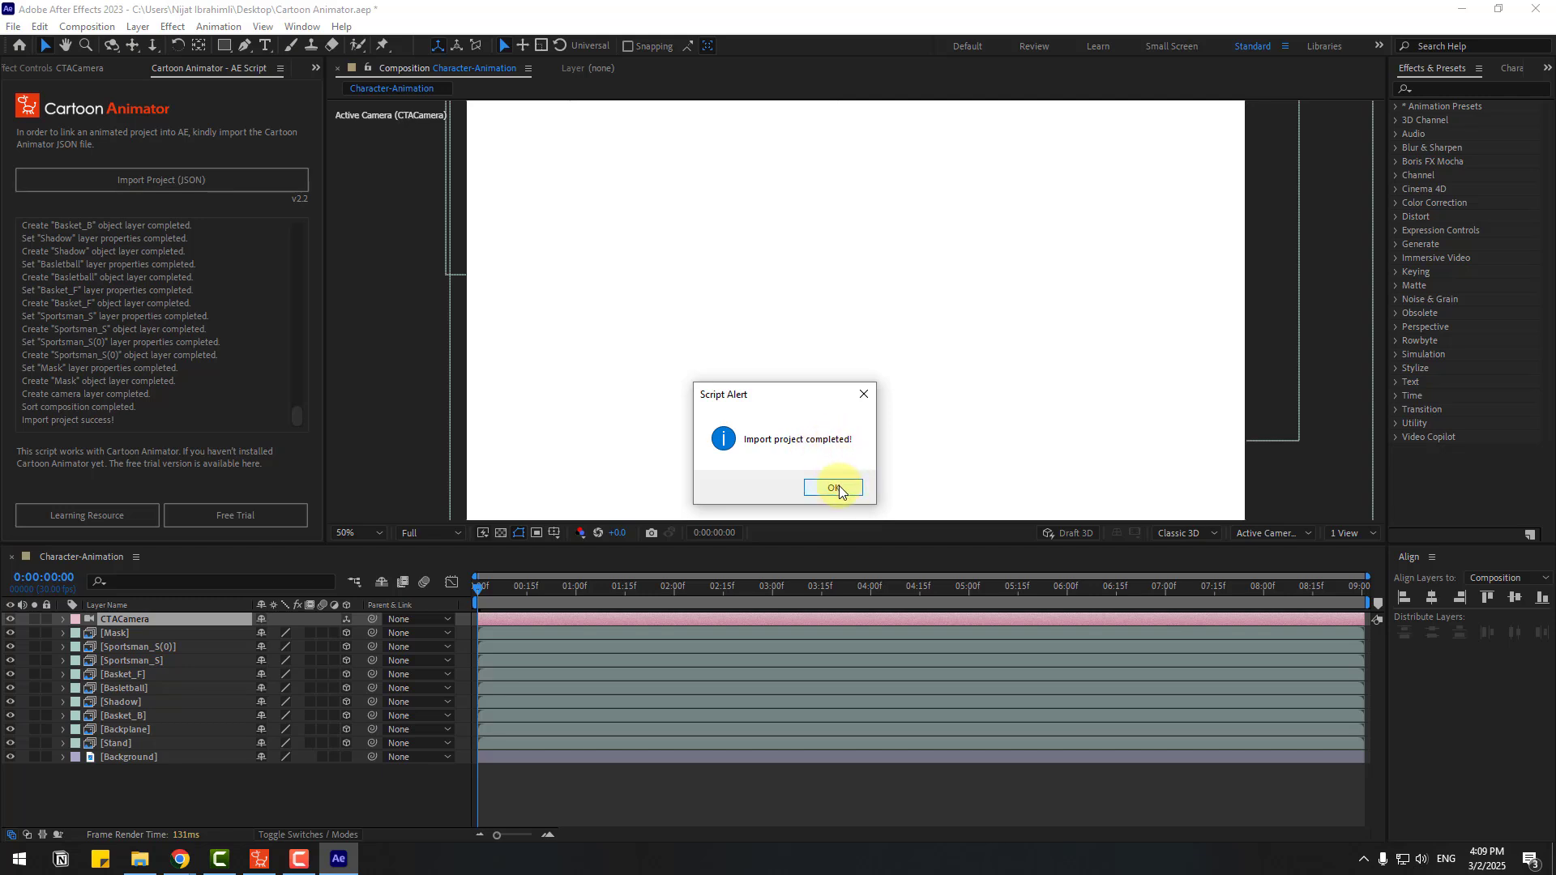
pyautogui.click(834, 488)
pyautogui.moveTo(493, 589); pyautogui.dragTo(709, 597)
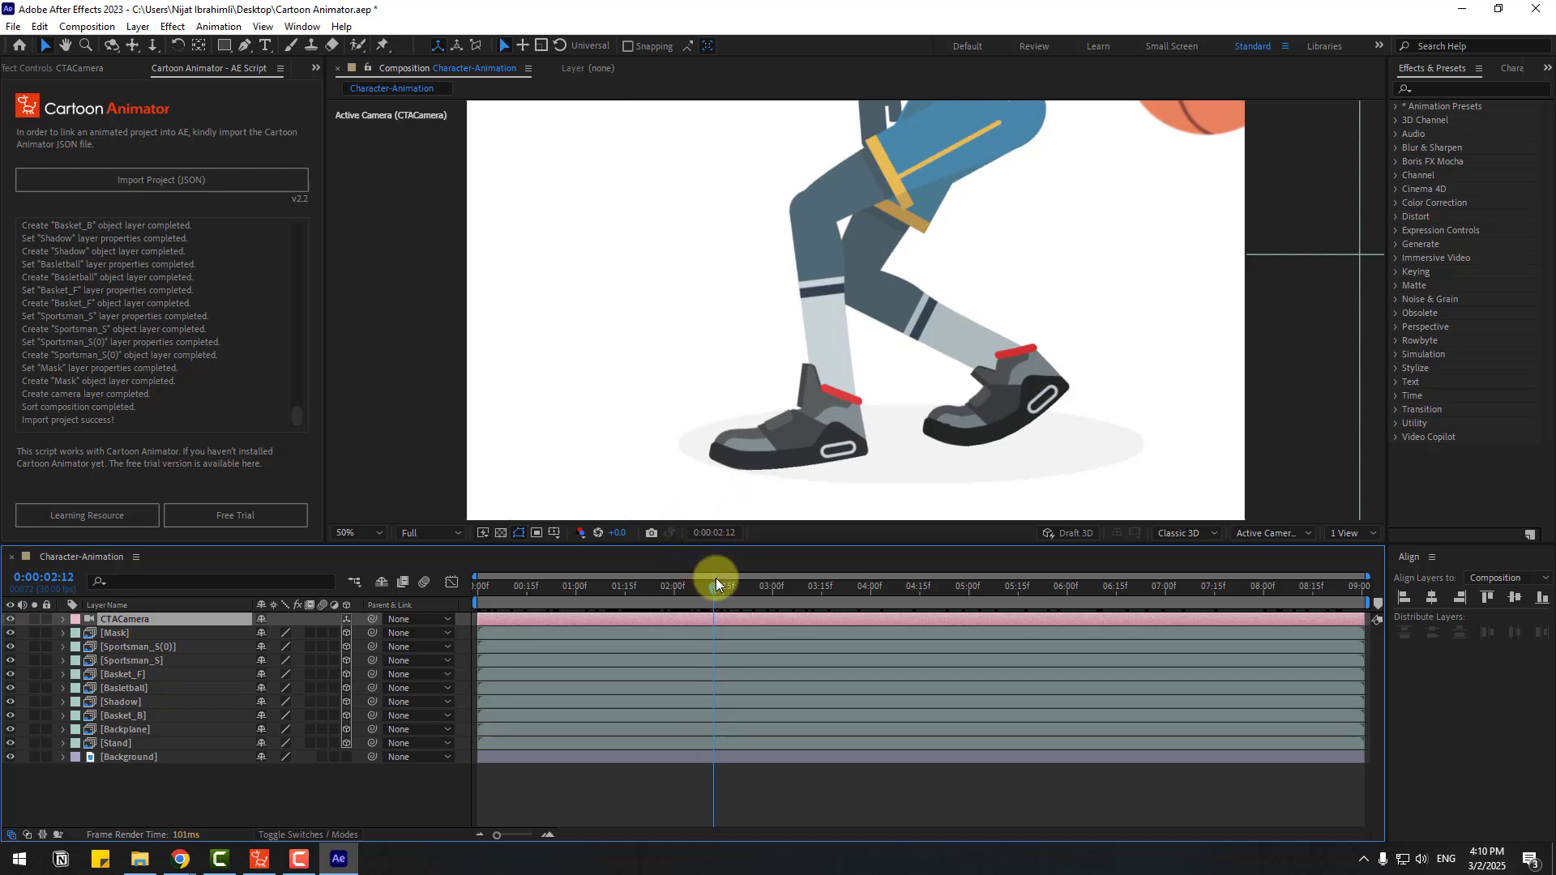
# Go to 0:00:02:12 and inspect the Backplane, Basket_B, Basket_F and Mask footage items
pyautogui.click(175, 112)
pyautogui.click(31, 69)
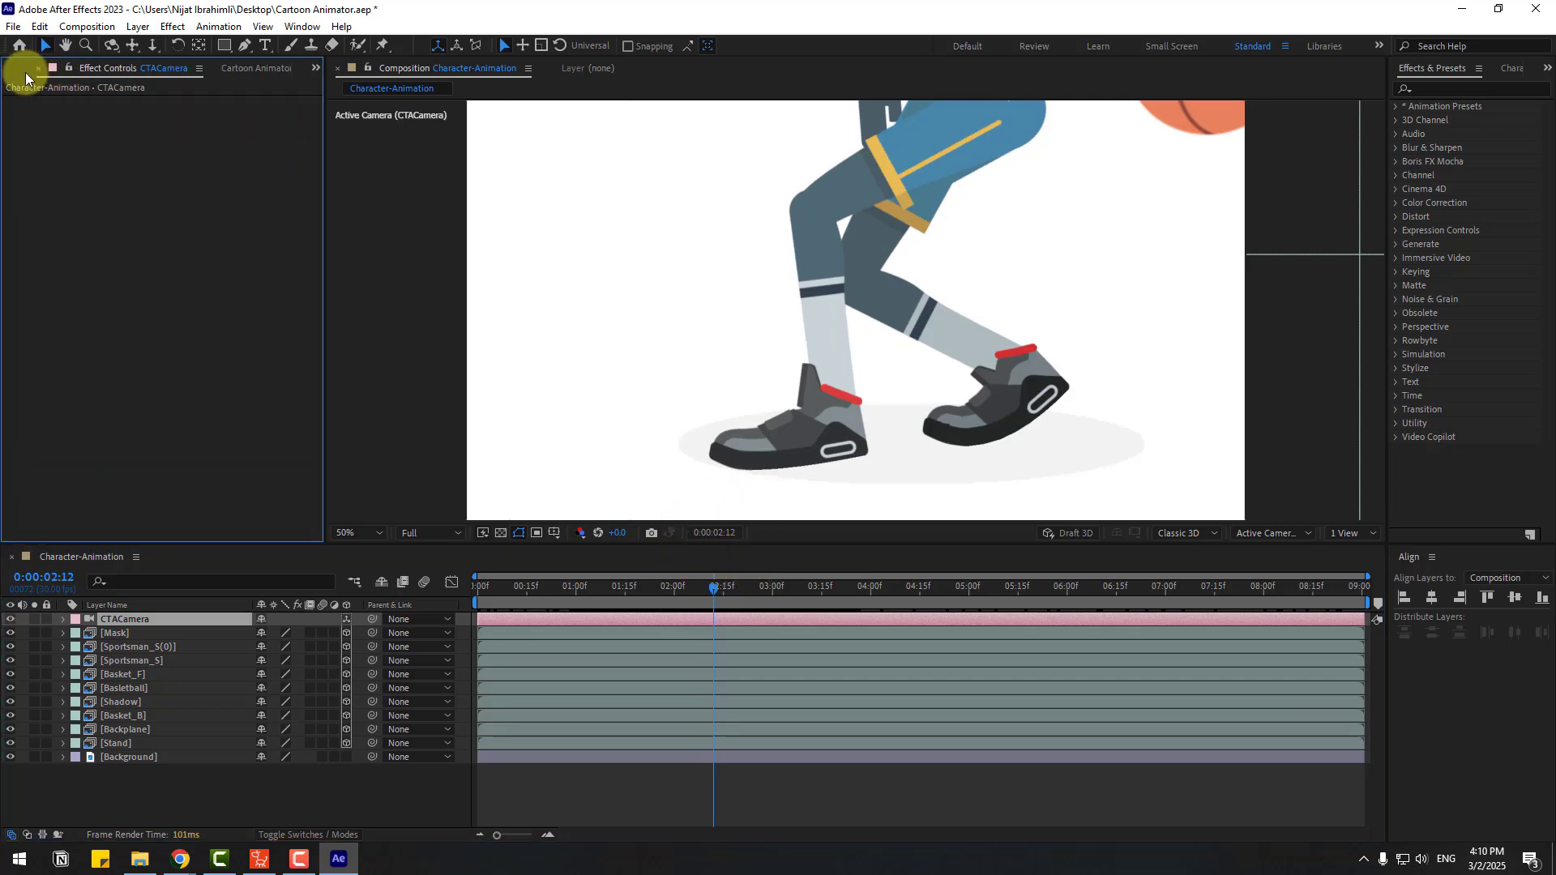
pyautogui.click(16, 74)
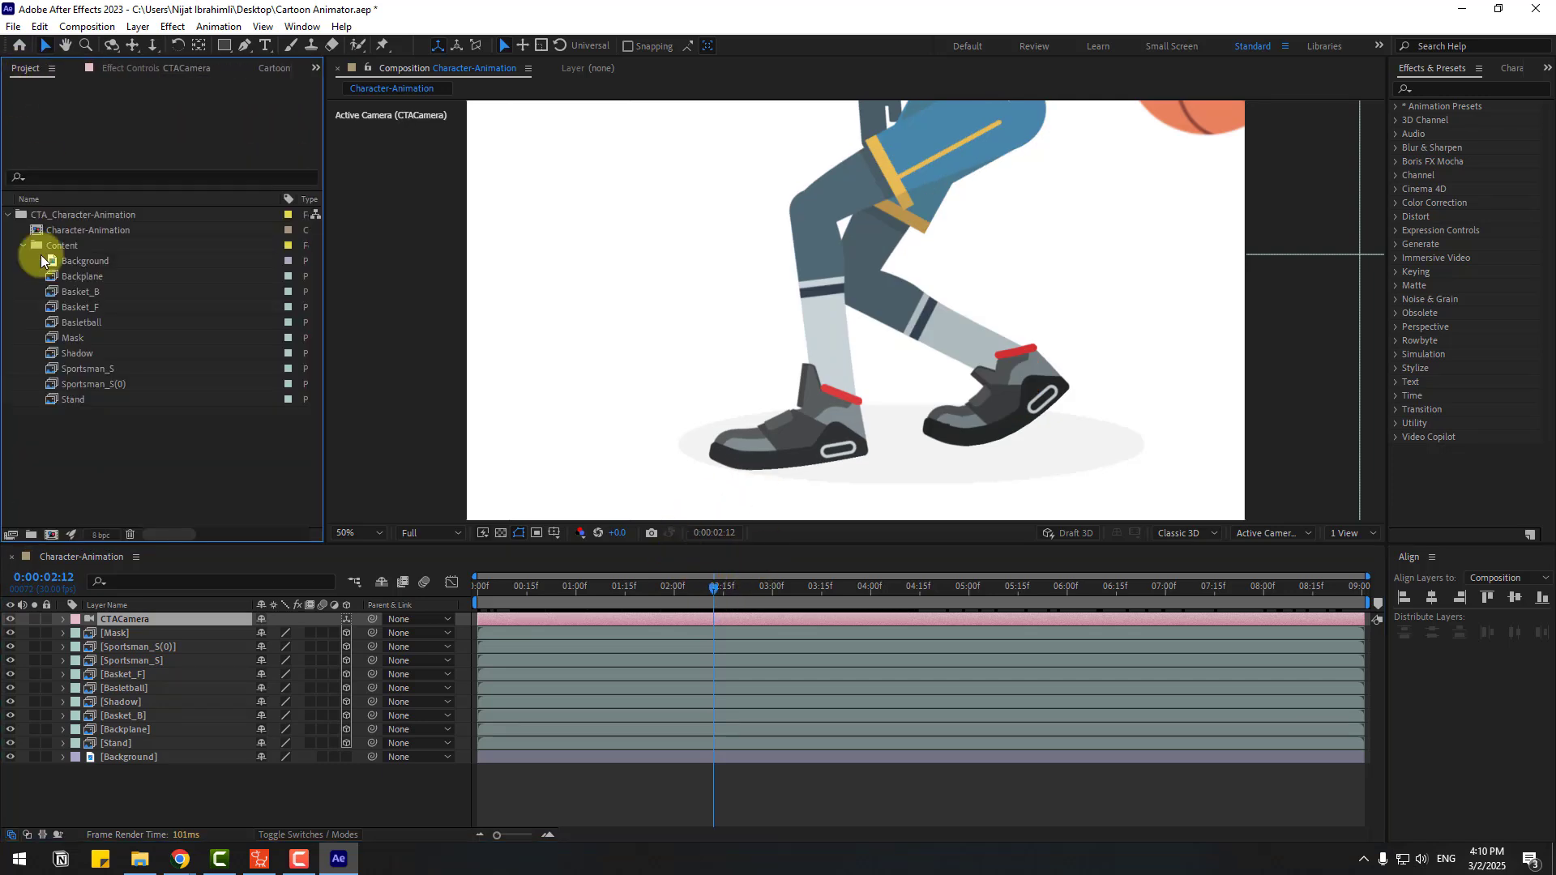
pyautogui.click(81, 277)
pyautogui.click(78, 292)
pyautogui.click(78, 307)
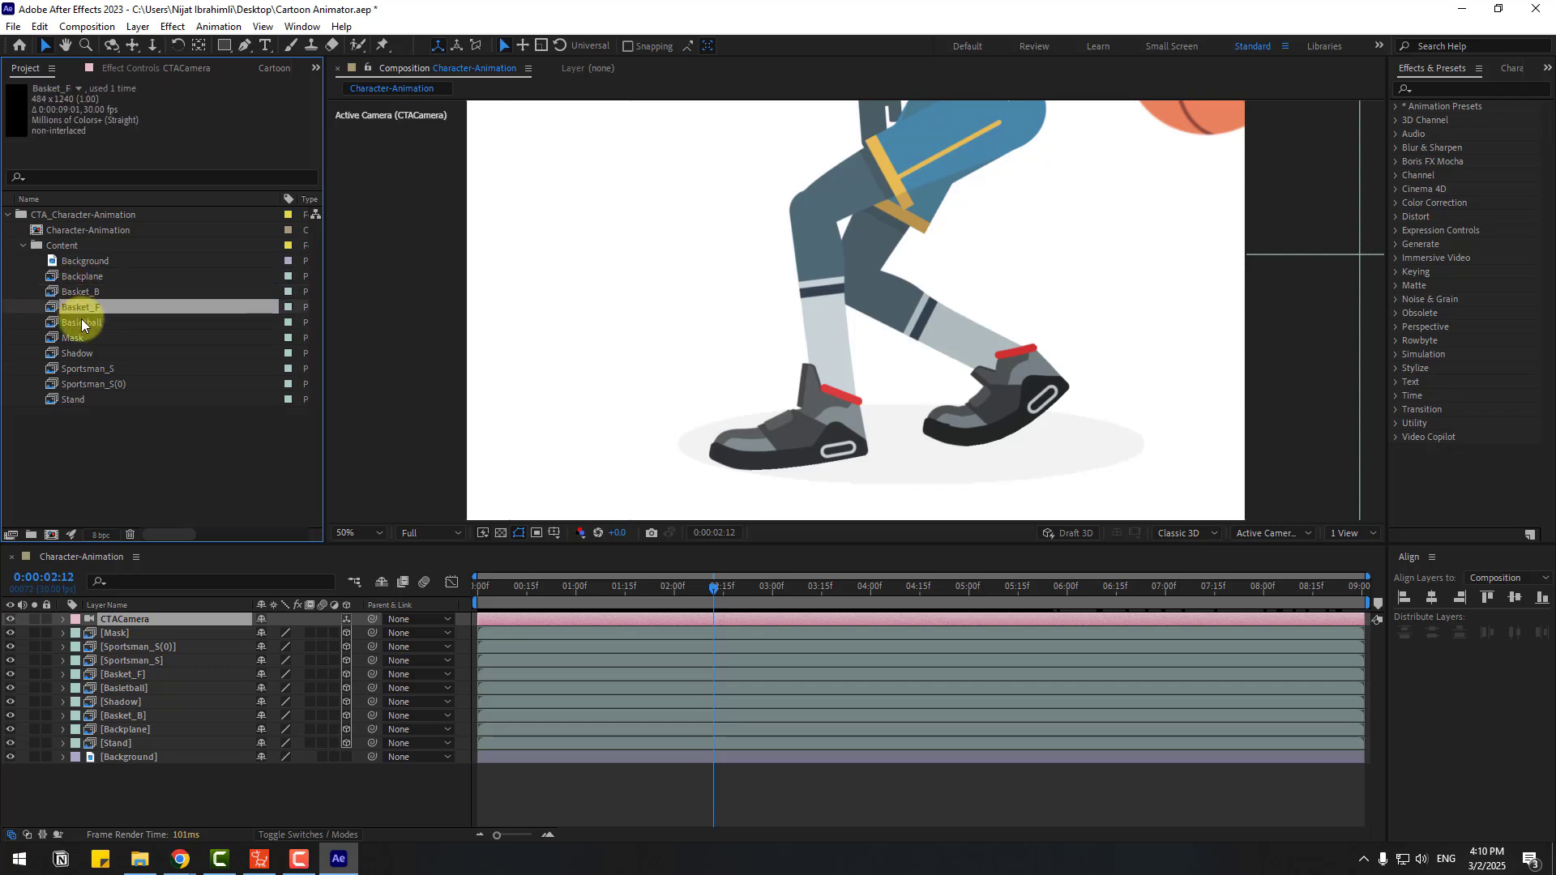
pyautogui.click(73, 338)
pyautogui.click(23, 246)
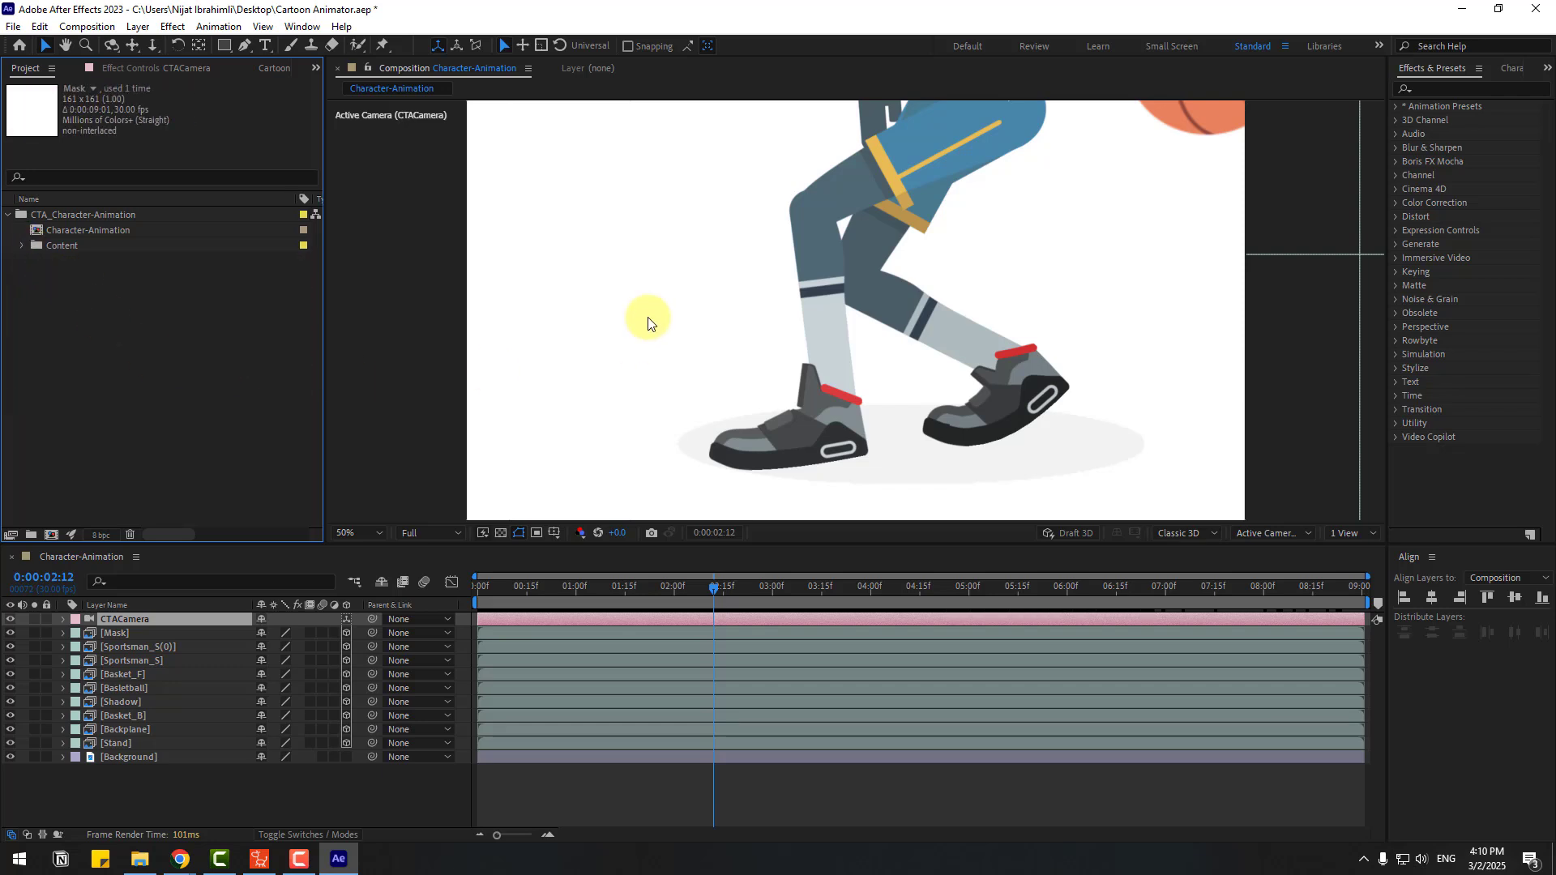
# Import img.jpg from the Downloads folder into the Project panel
pyautogui.rightClick(138, 323)
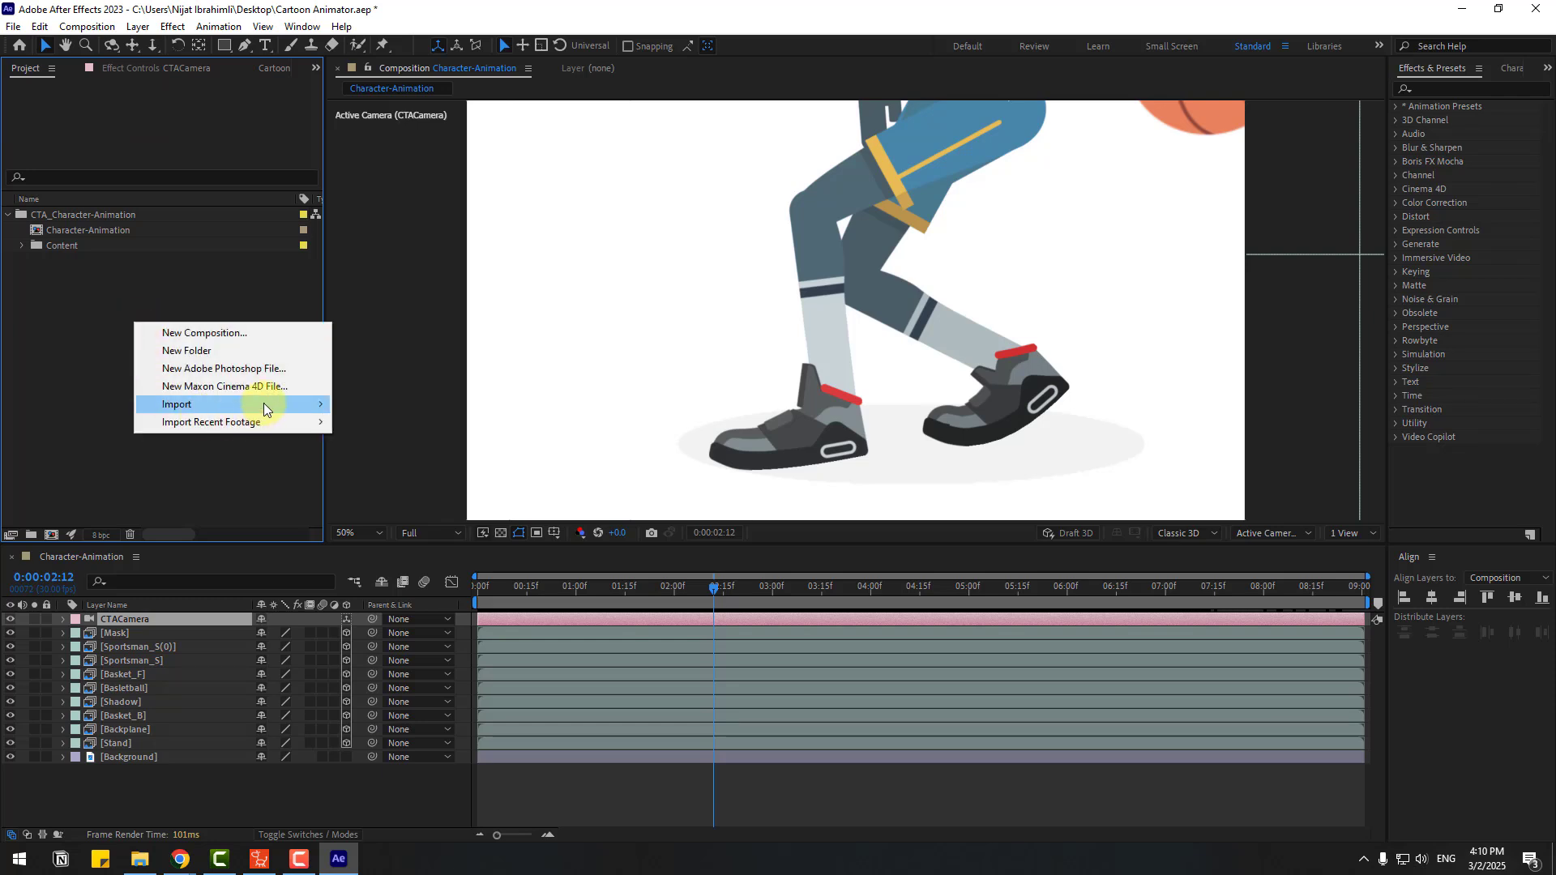
pyautogui.moveTo(260, 403)
pyautogui.click(489, 405)
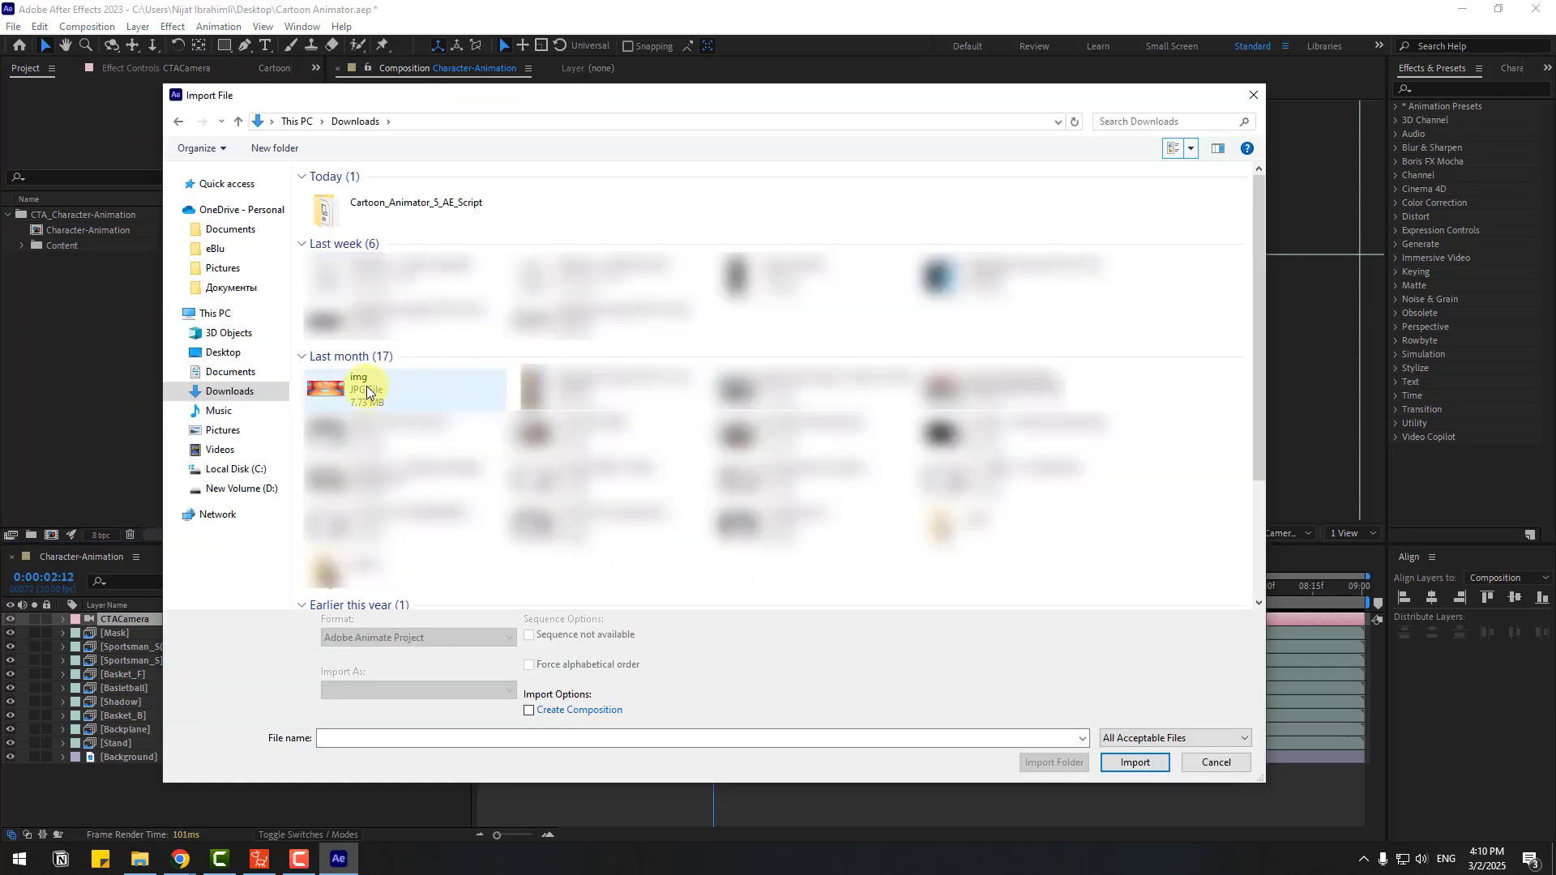
pyautogui.click(363, 393)
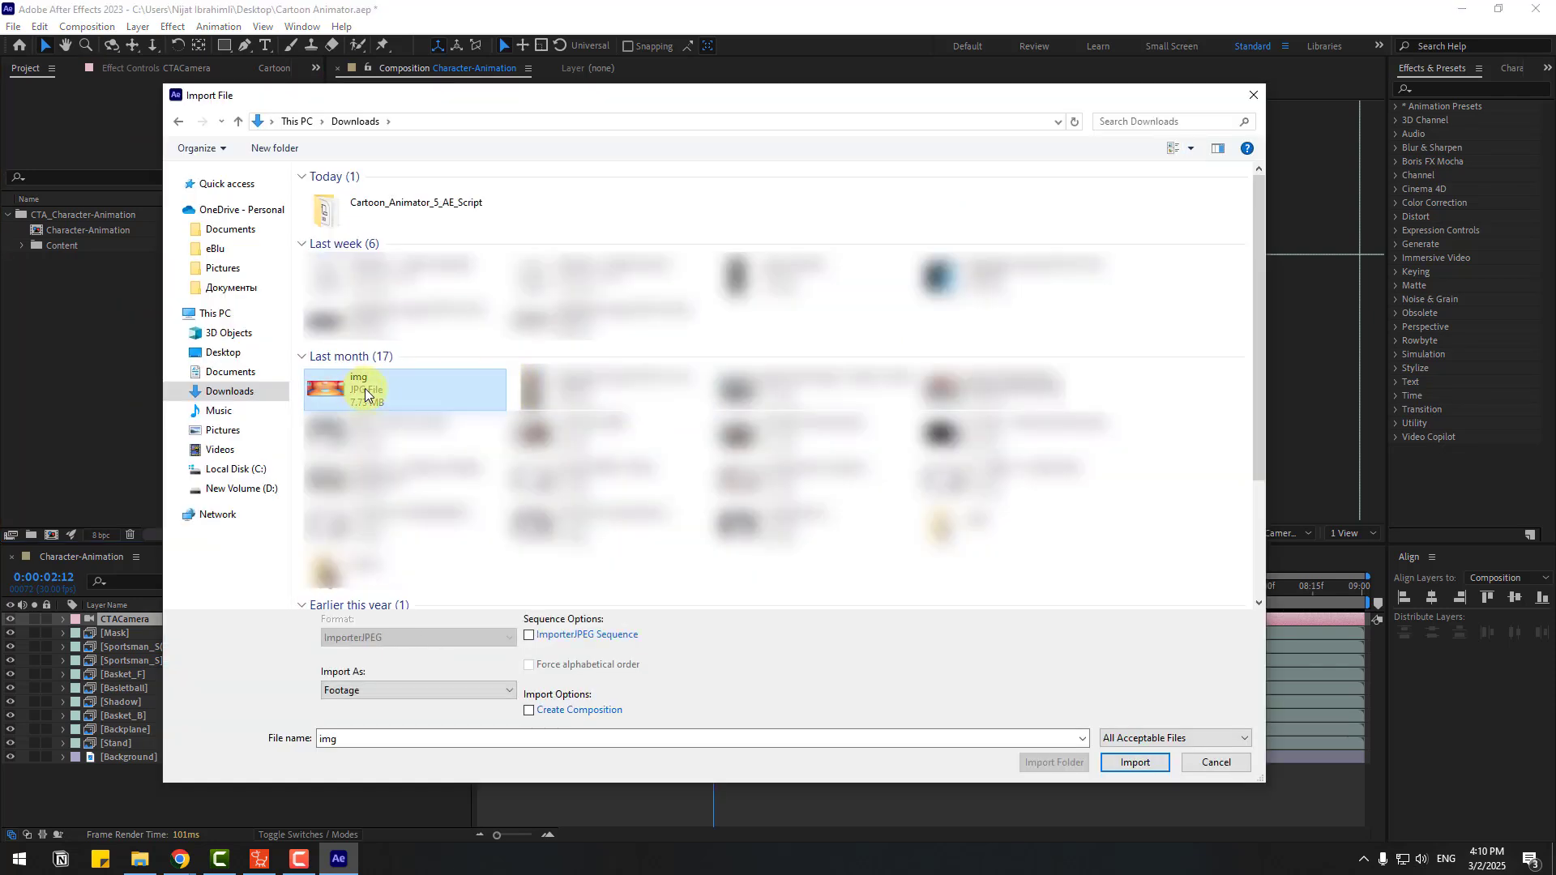
pyautogui.click(1127, 764)
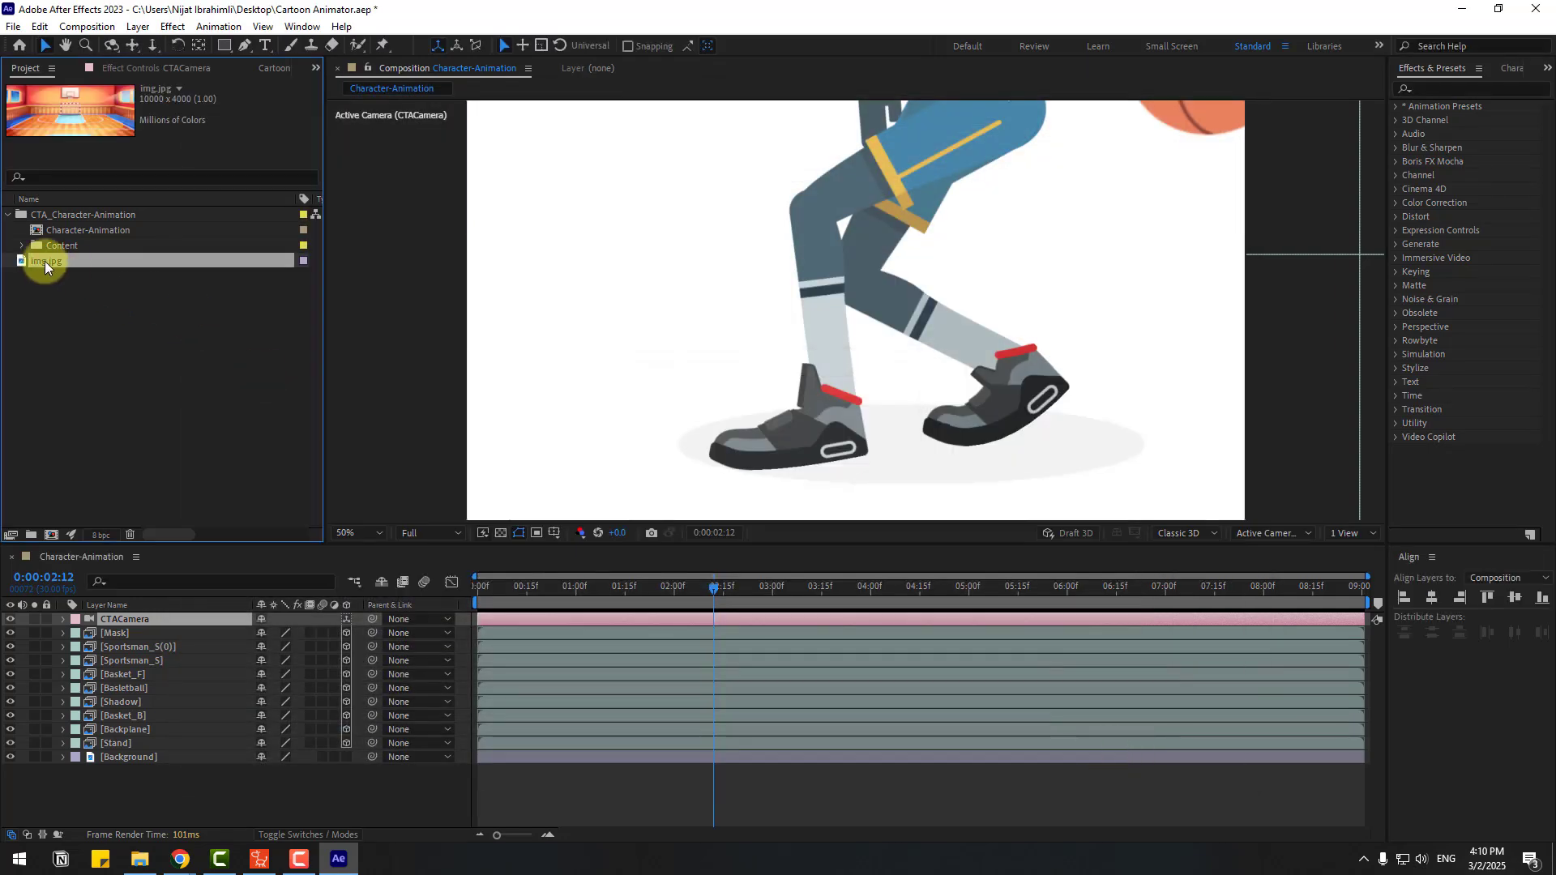
# Place img.jpg above [Background], check it at 0:00:07:24, and delete the white [Background] layer
pyautogui.moveTo(45, 261); pyautogui.dragTo(139, 756)
pyautogui.click(122, 772)
pyautogui.click(34, 771)
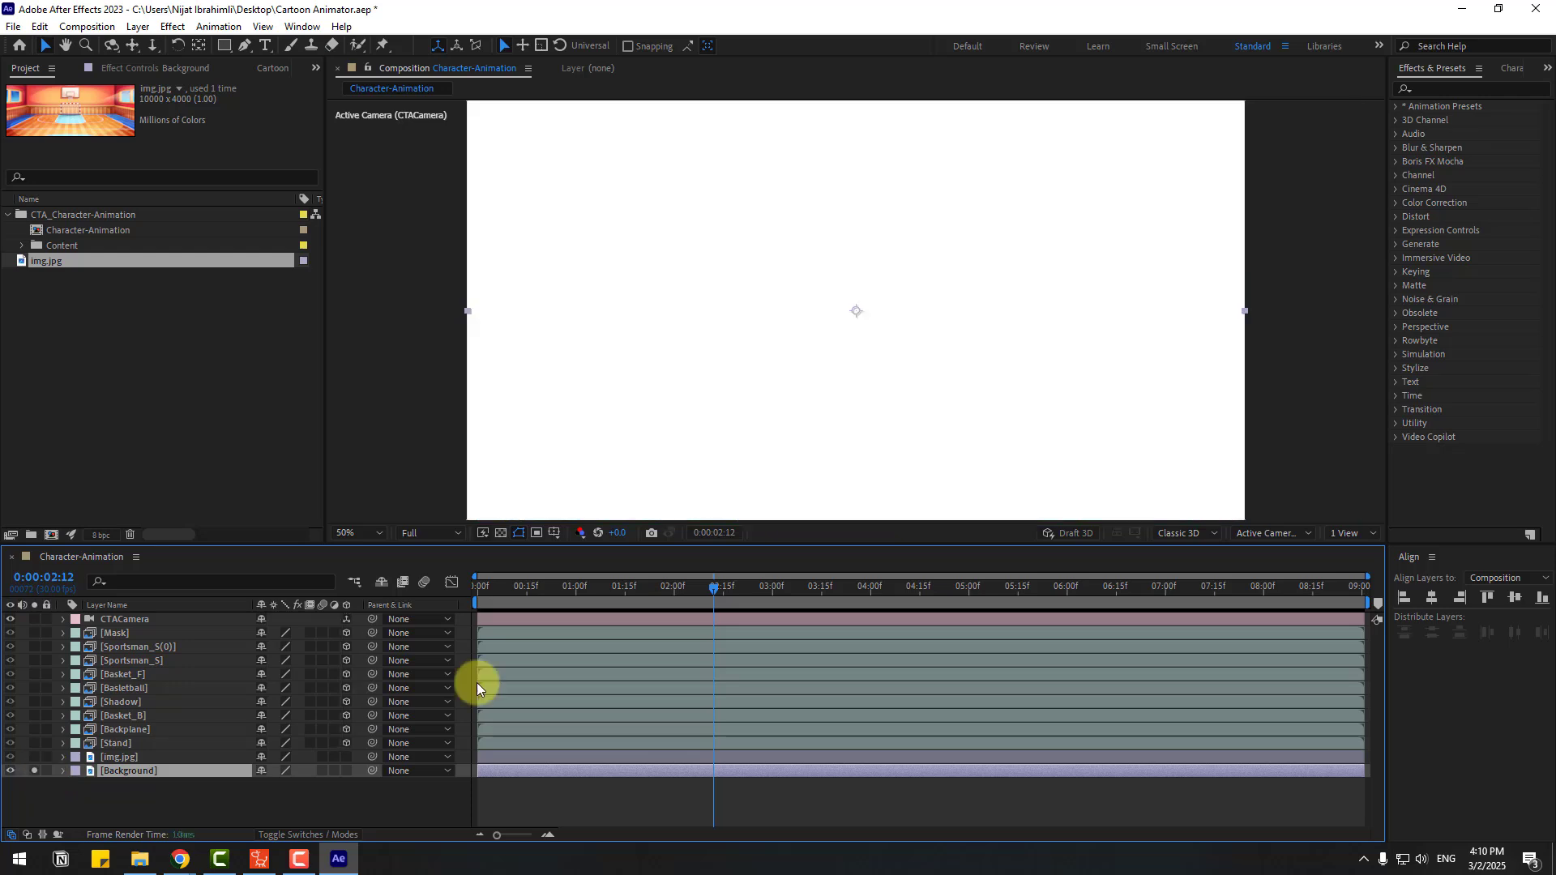
pyautogui.moveTo(713, 591); pyautogui.dragTo(819, 640)
pyautogui.press('Delete')
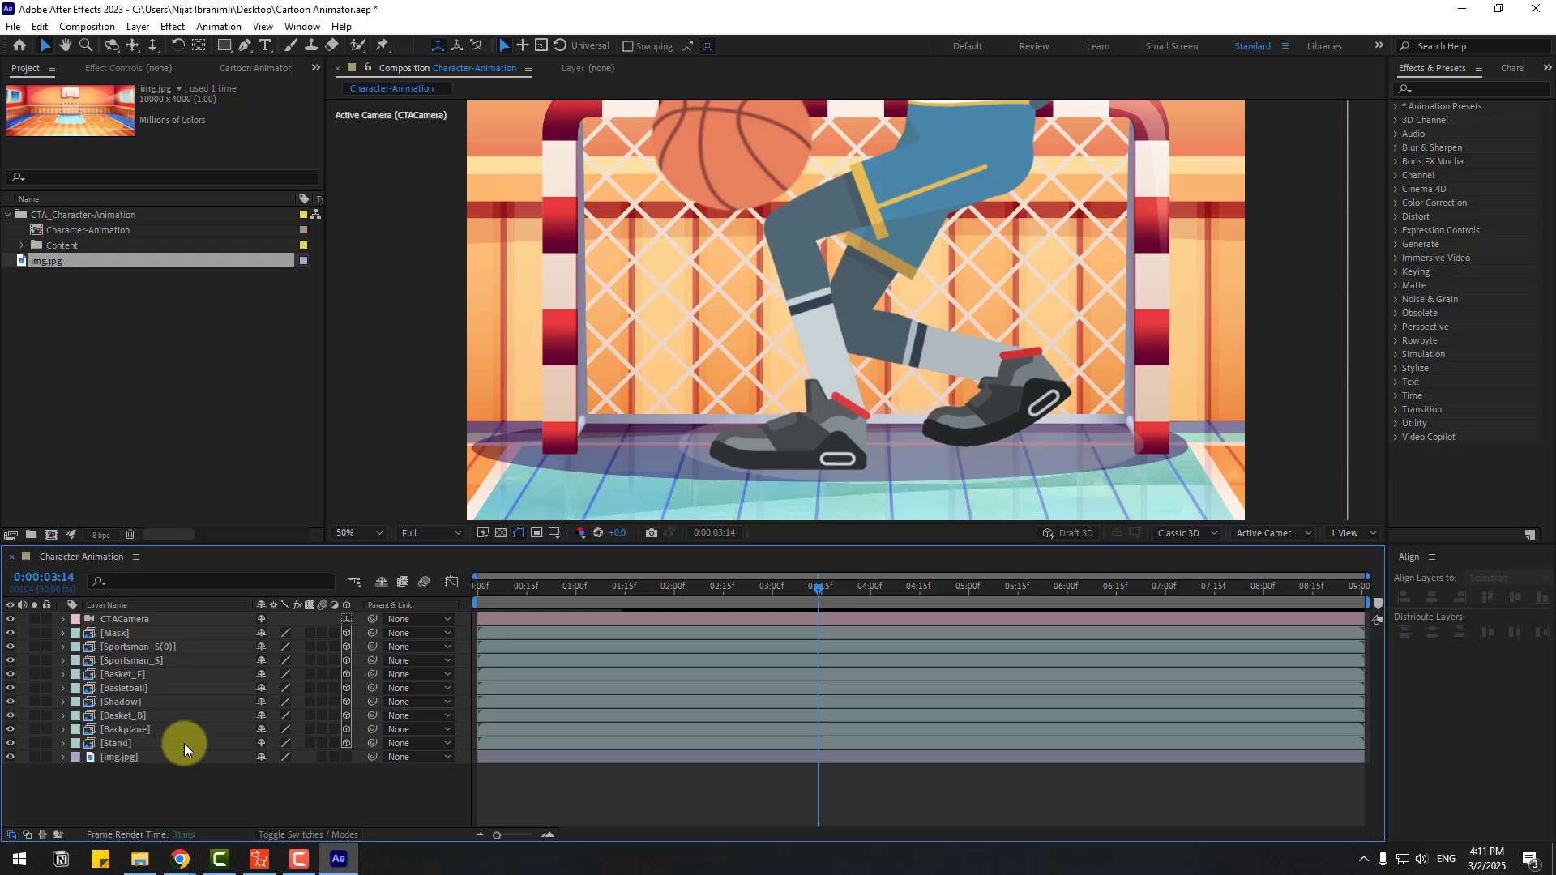
pyautogui.click(123, 757)
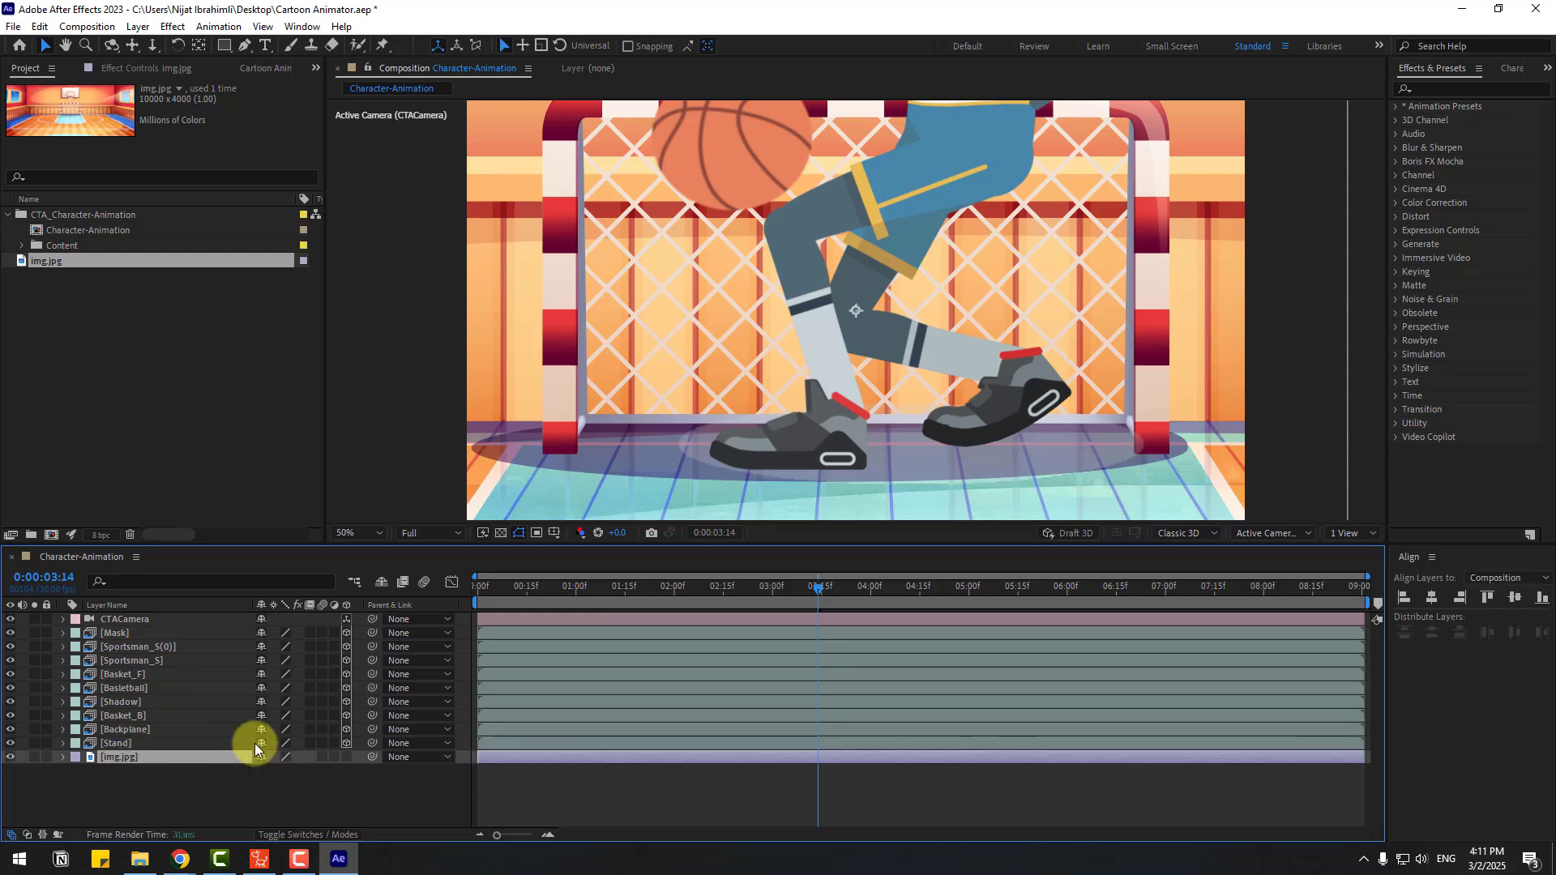
pyautogui.moveTo(608, 591); pyautogui.dragTo(957, 591)
# Split the img.jpg layer at 0:00:04:26 and scrub ahead to check the hoop and player
pyautogui.click(39, 26)
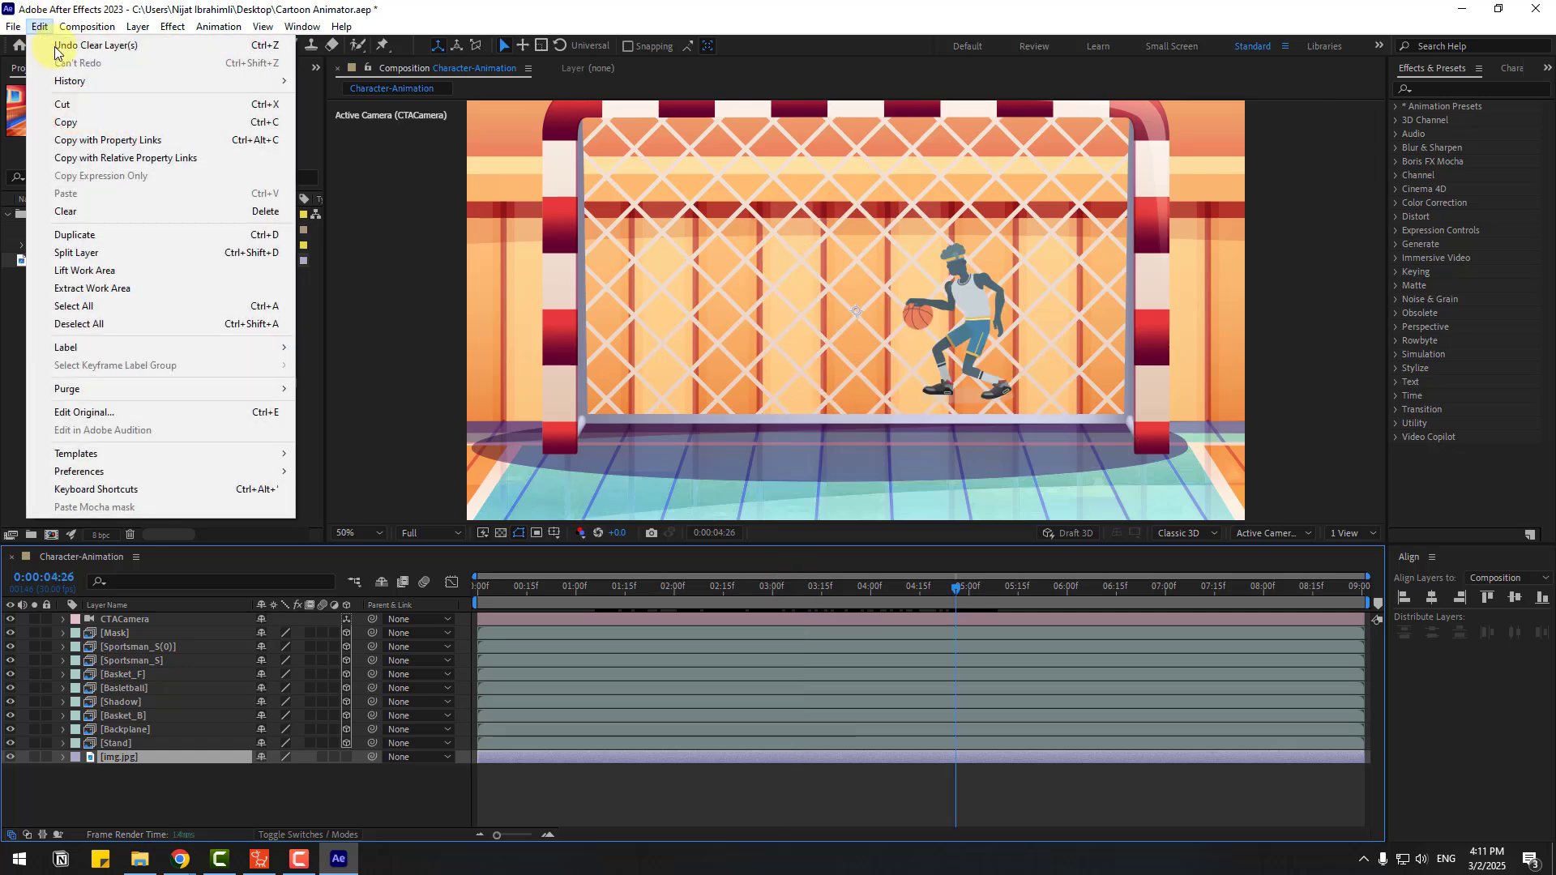
pyautogui.click(267, 259)
pyautogui.click(985, 594)
pyautogui.moveTo(1016, 606); pyautogui.dragTo(1053, 598)
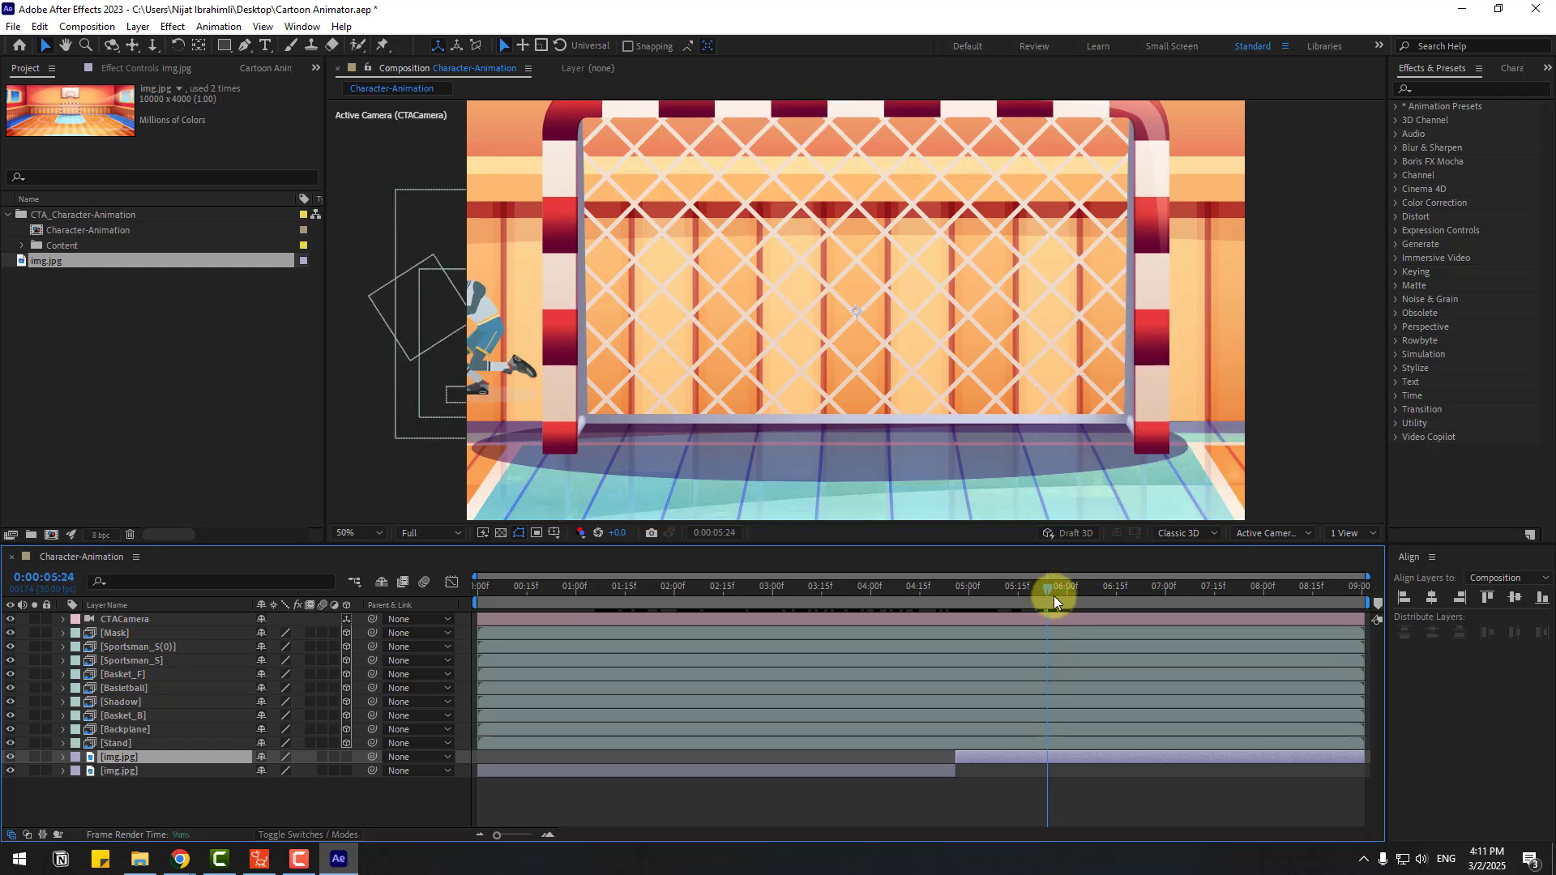
# Split img.jpg again at 0:00:05:25, then return to 0:00:02:01 to view the legs
pyautogui.click(36, 25)
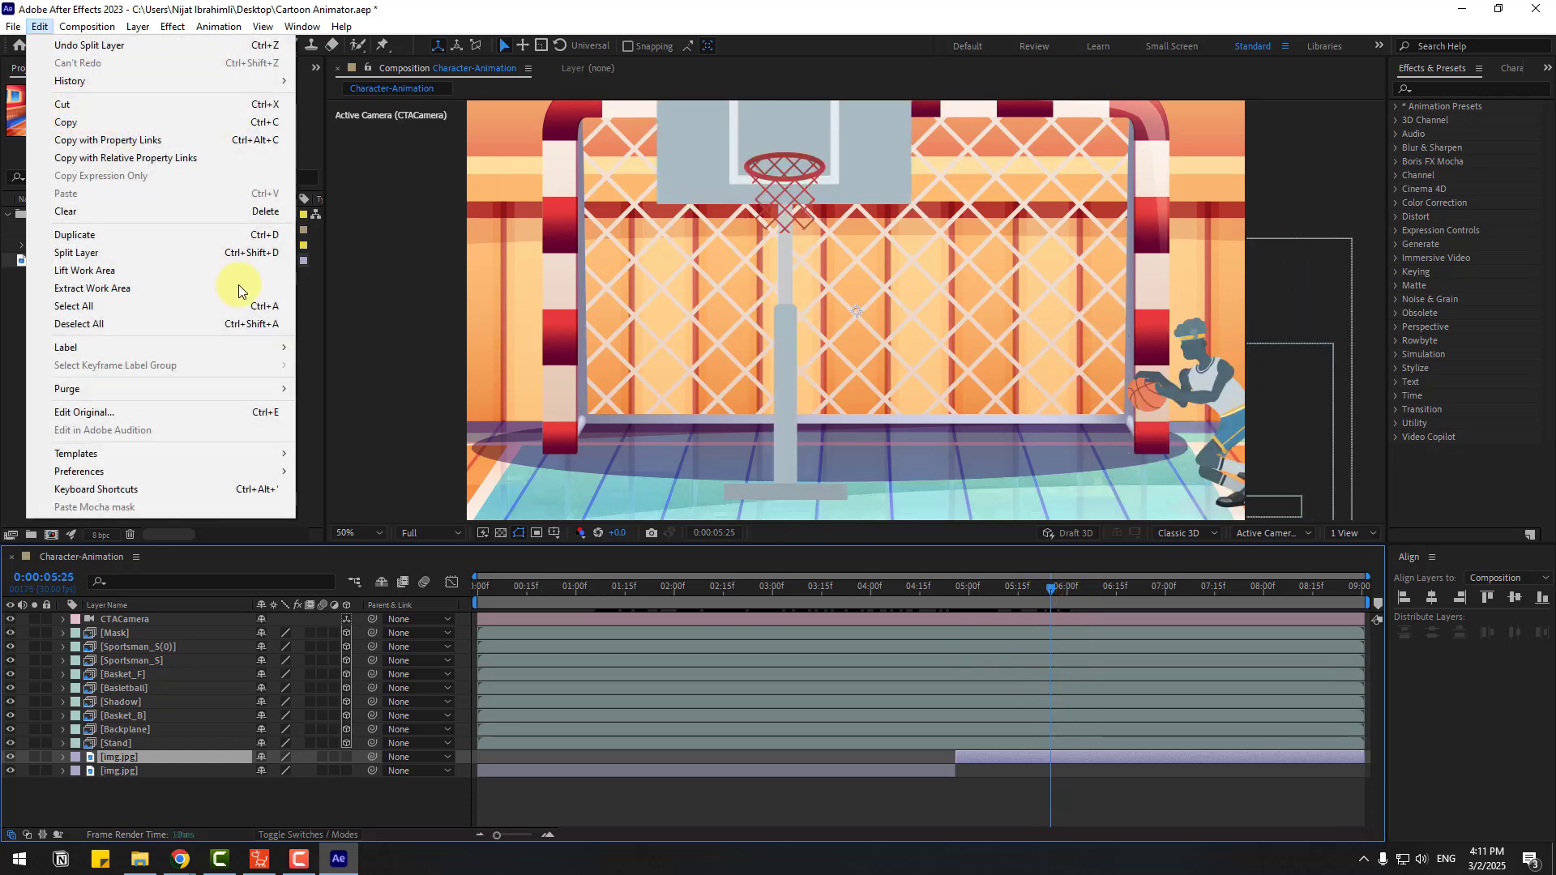
pyautogui.click(236, 253)
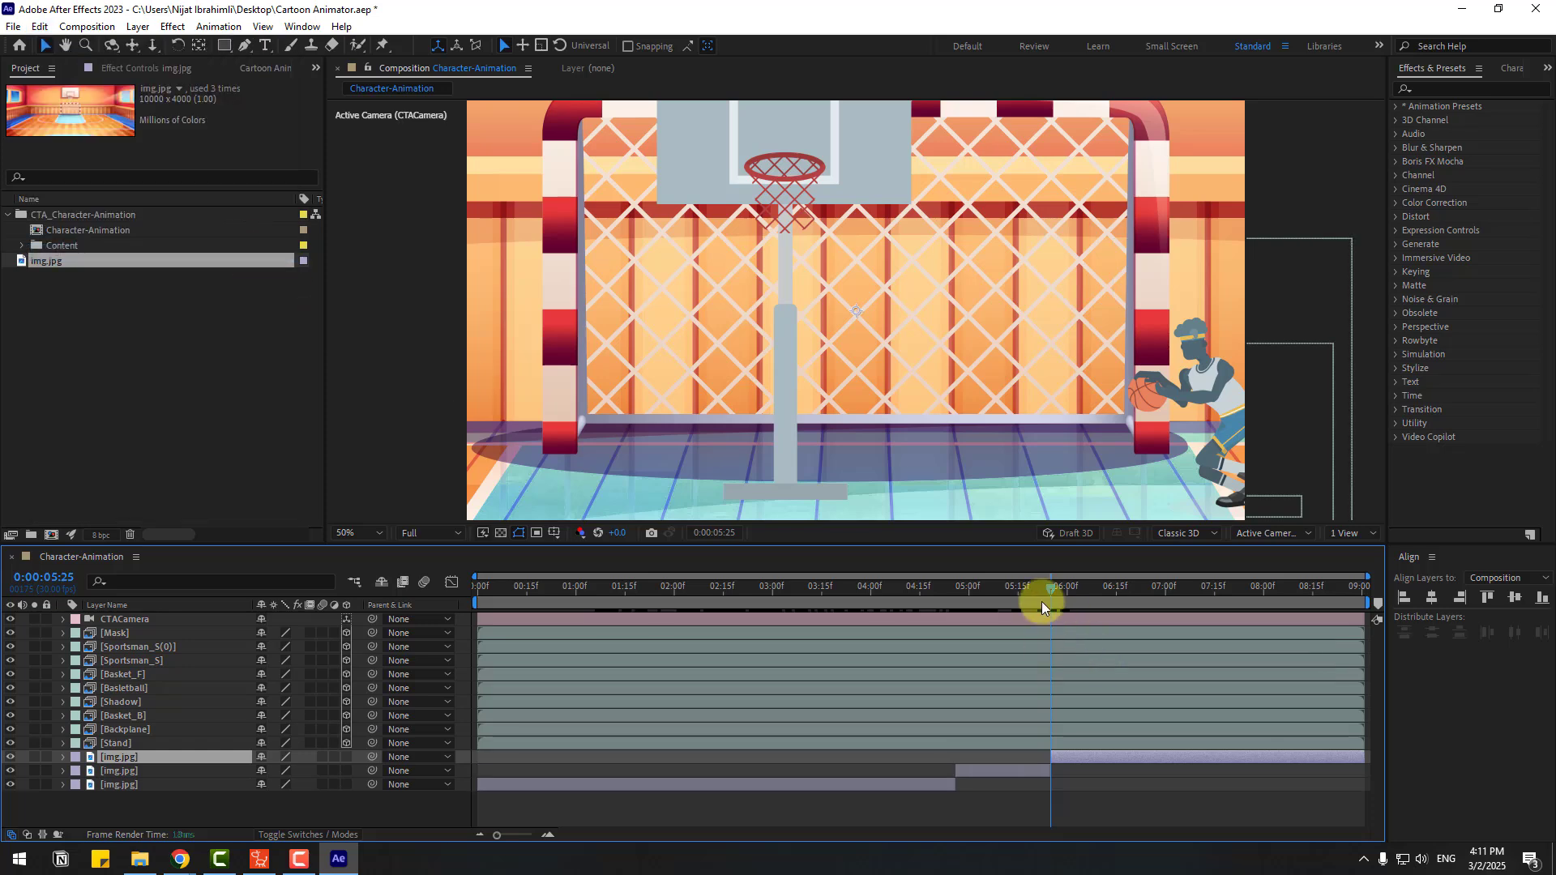
pyautogui.click(1019, 587)
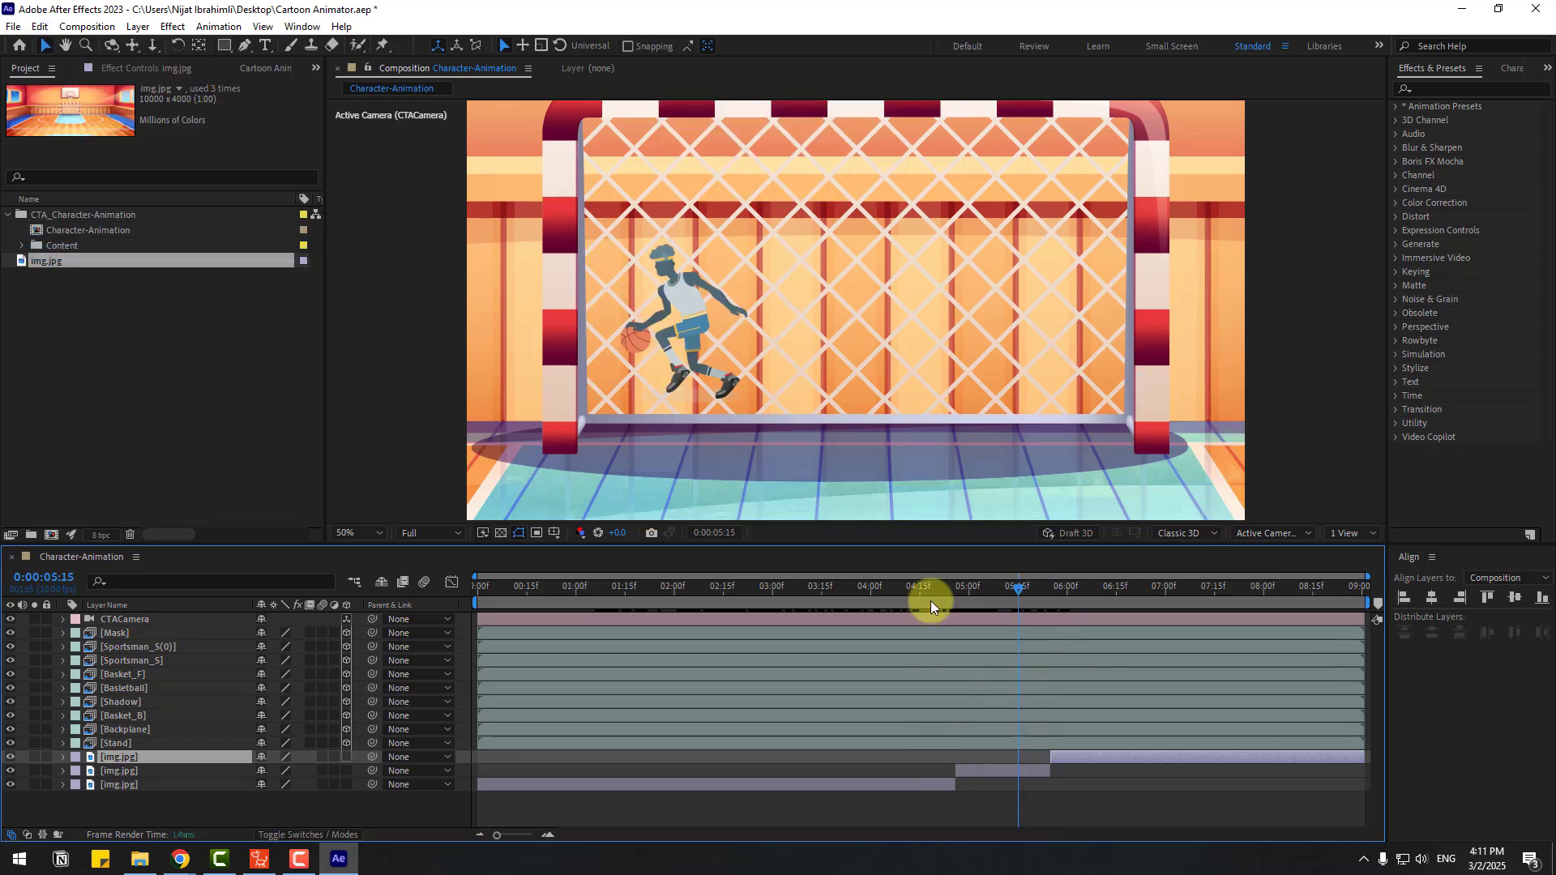
pyautogui.moveTo(959, 589); pyautogui.dragTo(677, 587)
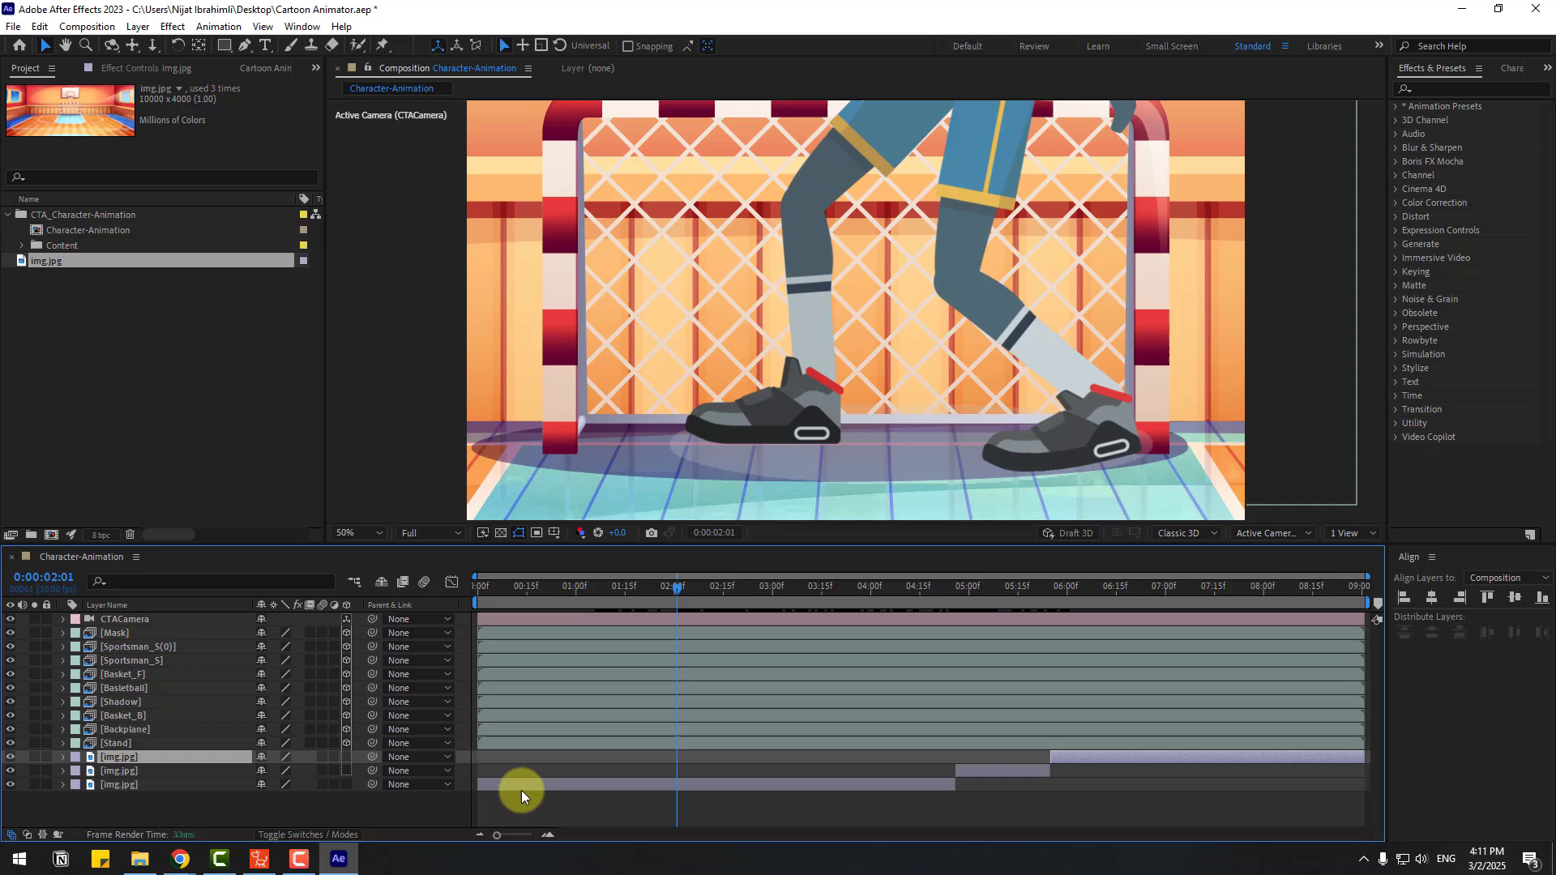
# Rename the bottom img.jpg layer to 1 and drag it to show the court floor
pyautogui.click(554, 785)
pyautogui.press('Return')
pyautogui.write('1')
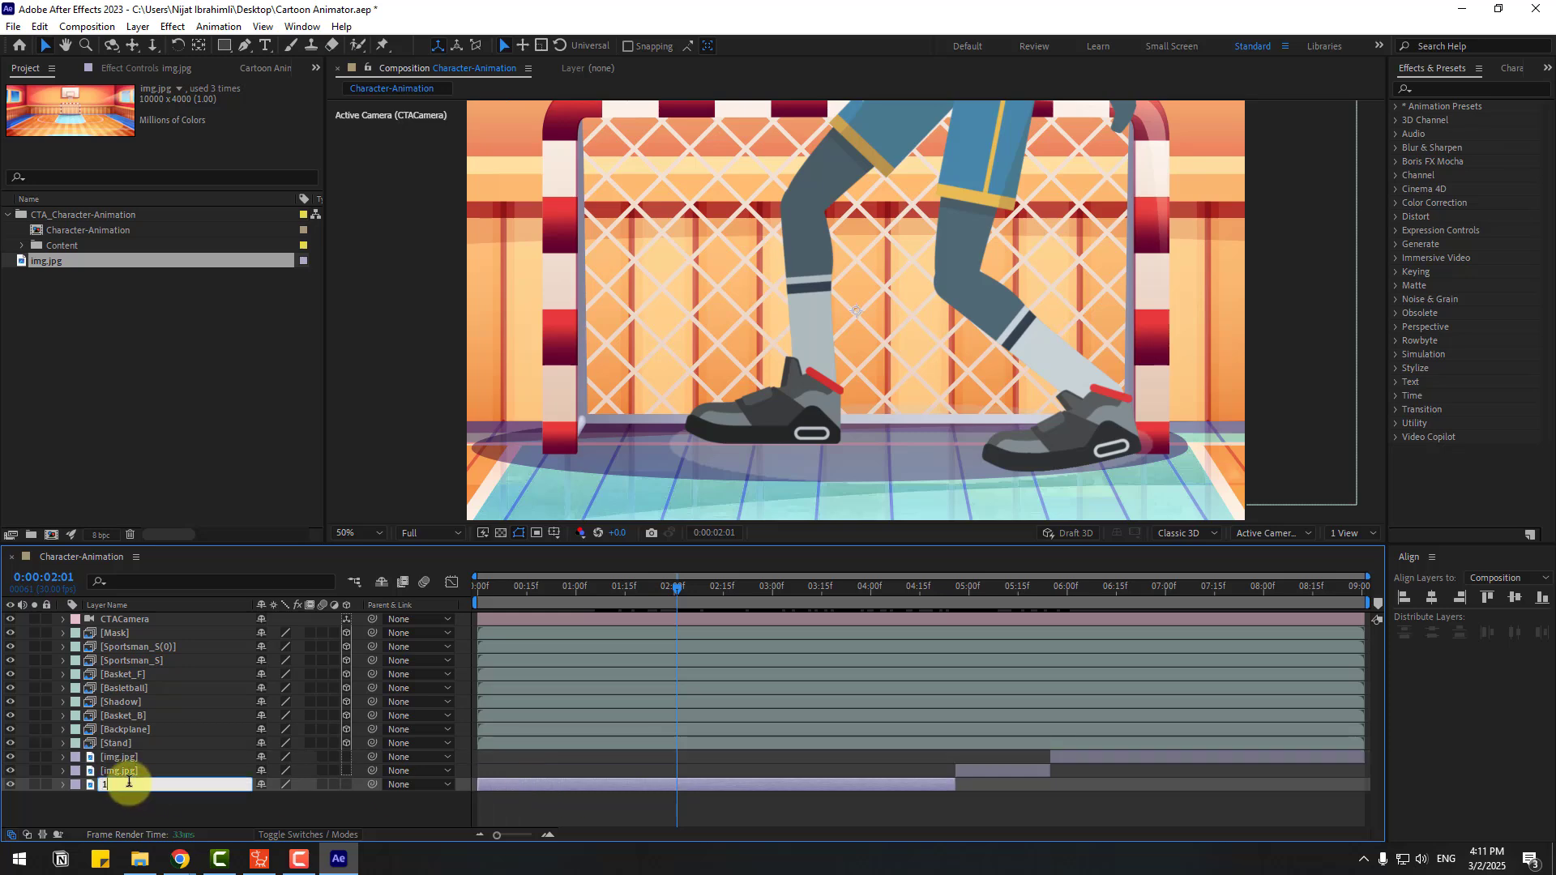
pyautogui.press('Return')
pyautogui.moveTo(607, 460); pyautogui.dragTo(567, 518)
# Enlarge layer 1 to about 185% and make it a 3D layer
pyautogui.press('s')
pyautogui.moveTo(283, 801); pyautogui.dragTo(711, 420)
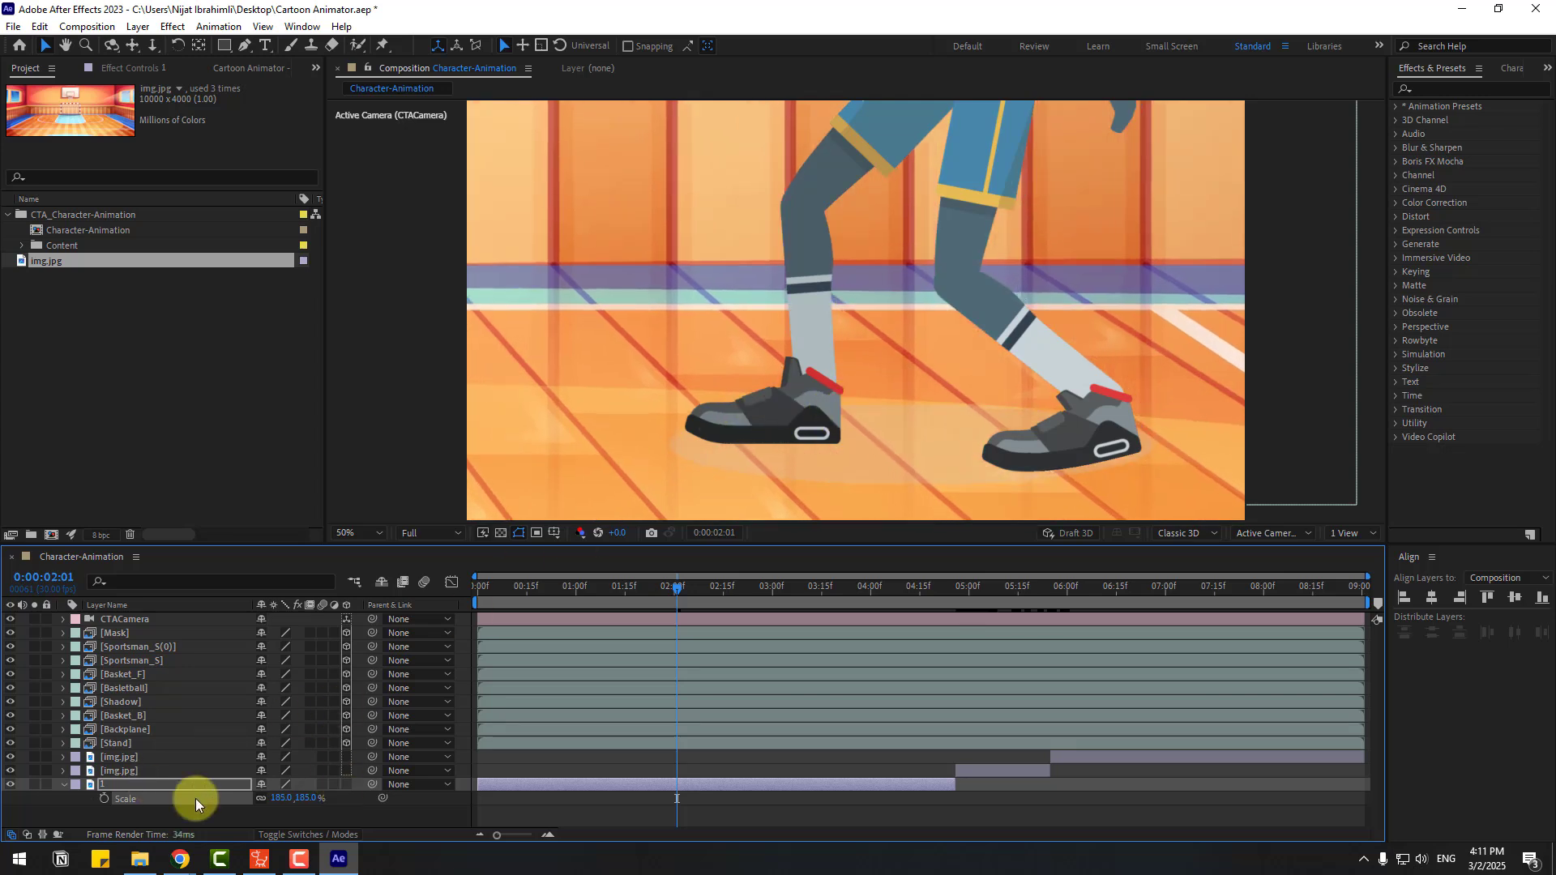
pyautogui.click(347, 787)
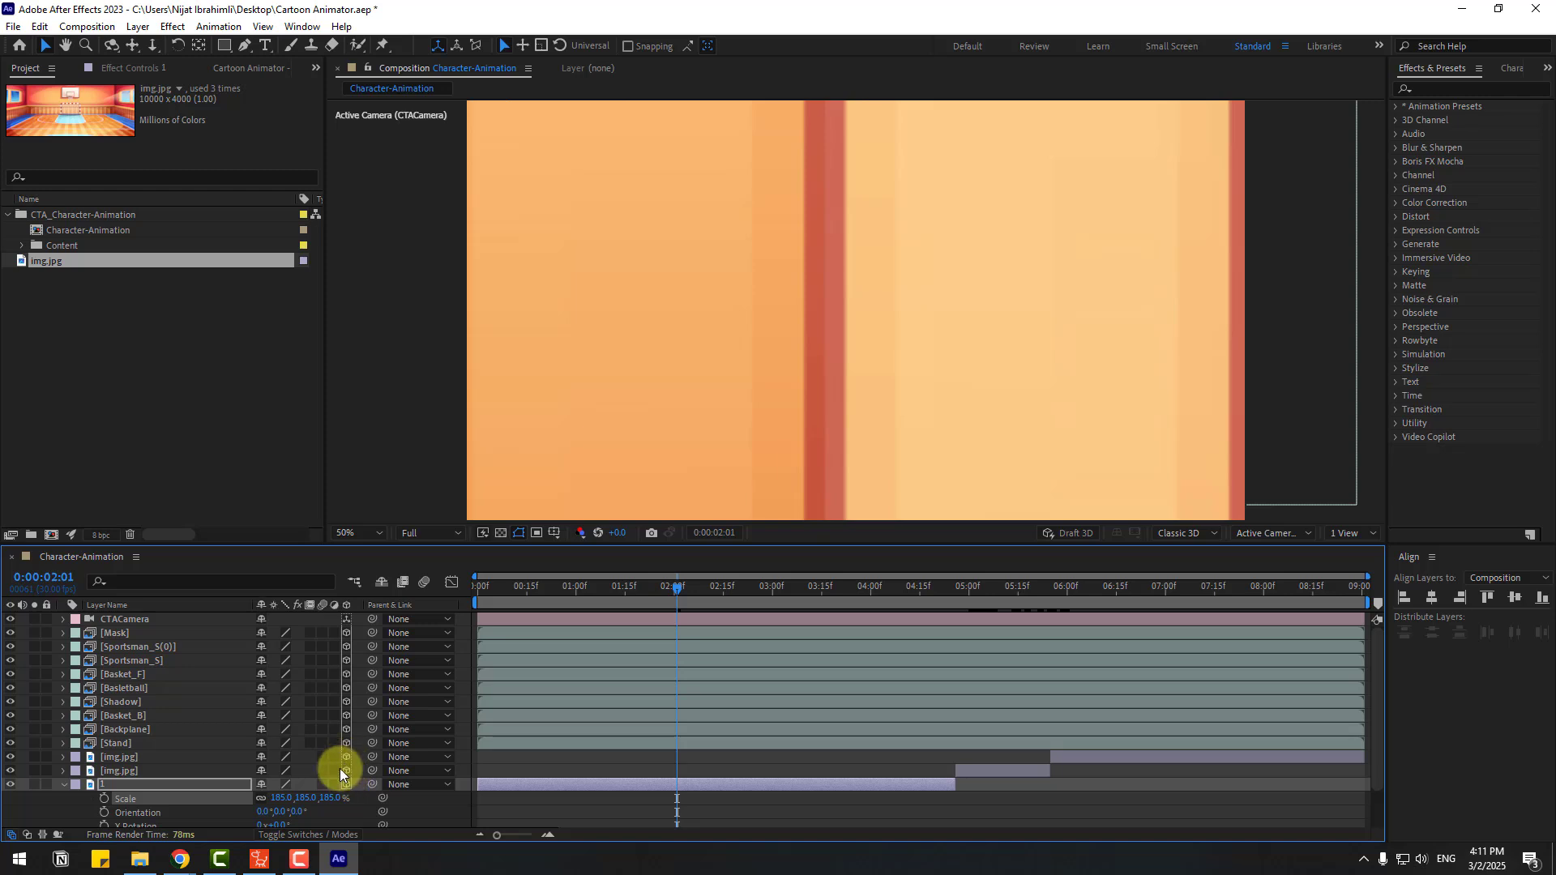
pyautogui.scroll(-2, 809, 382)
pyautogui.scroll(1, 813, 434)
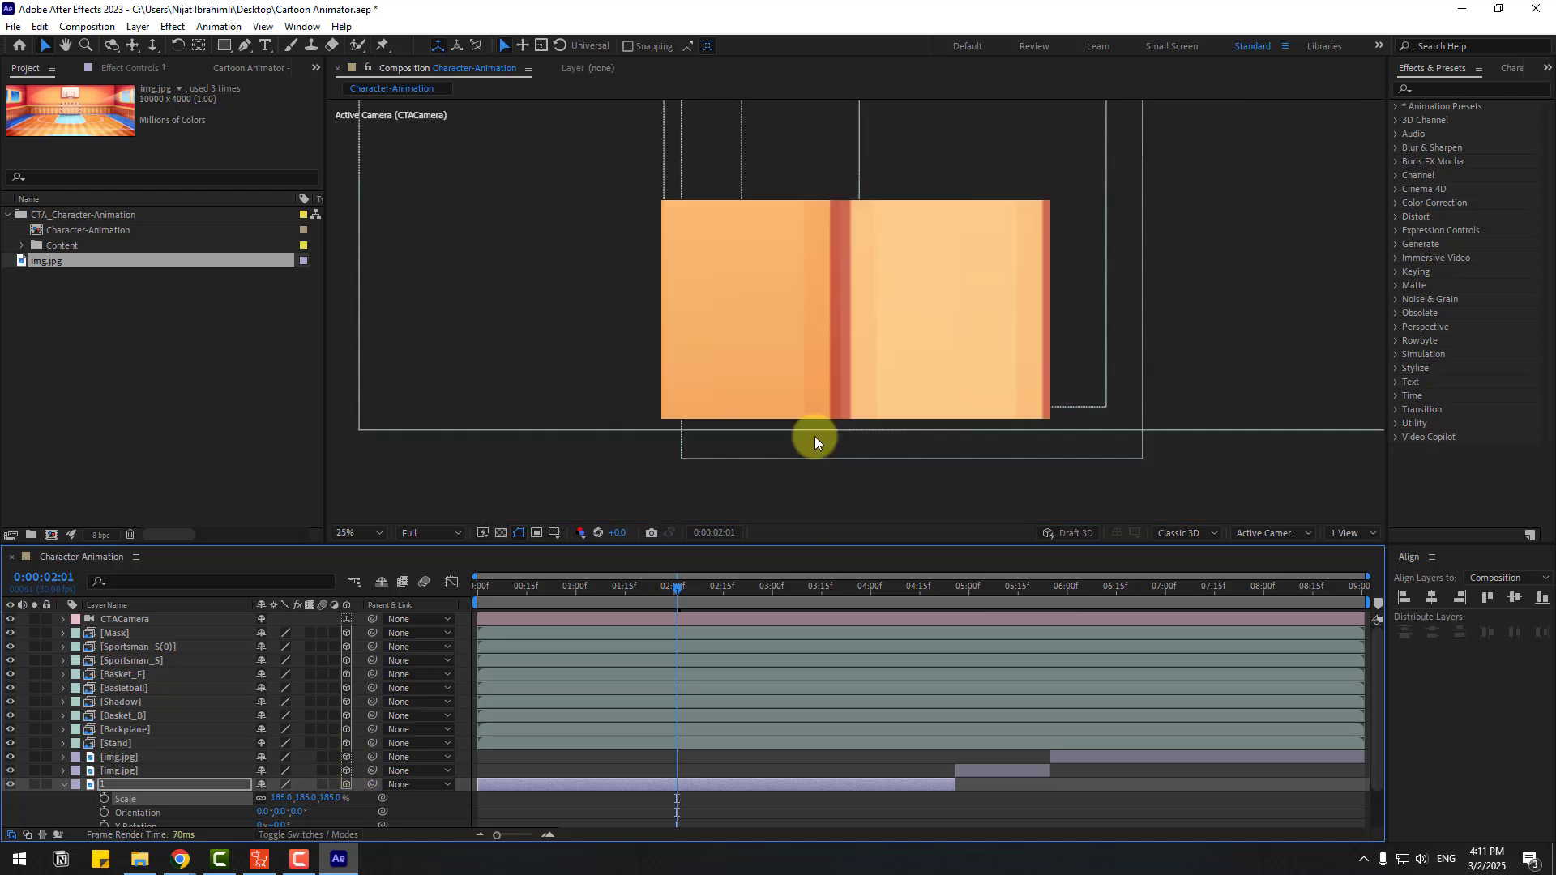
pyautogui.click(63, 784)
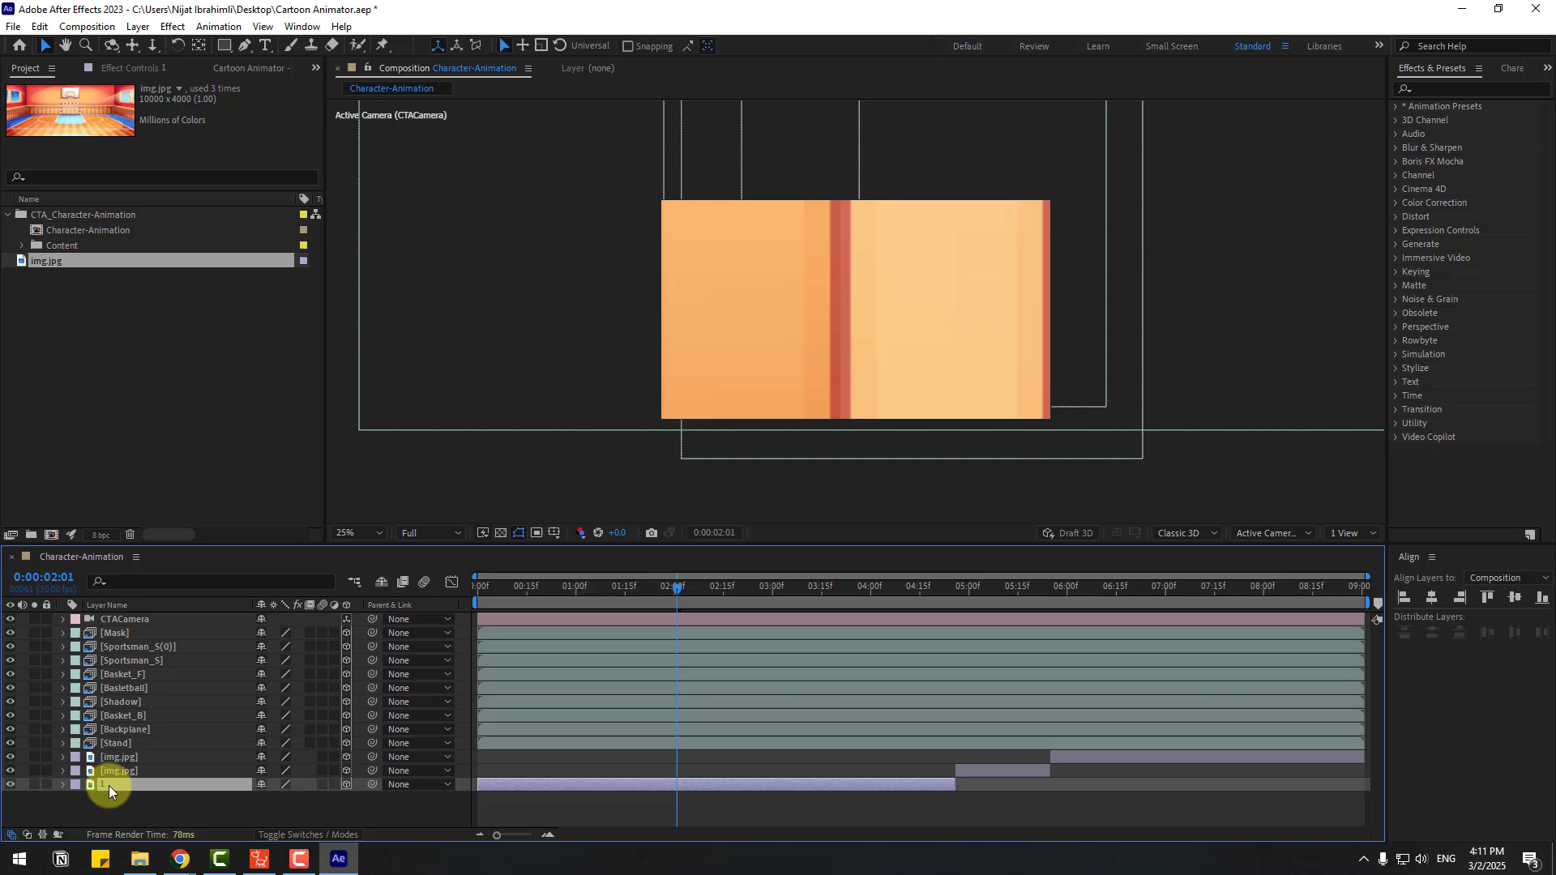
# Push layer 1 back in depth, rescale it, and reposition it so floor stripes show behind the legs
pyautogui.press('p')
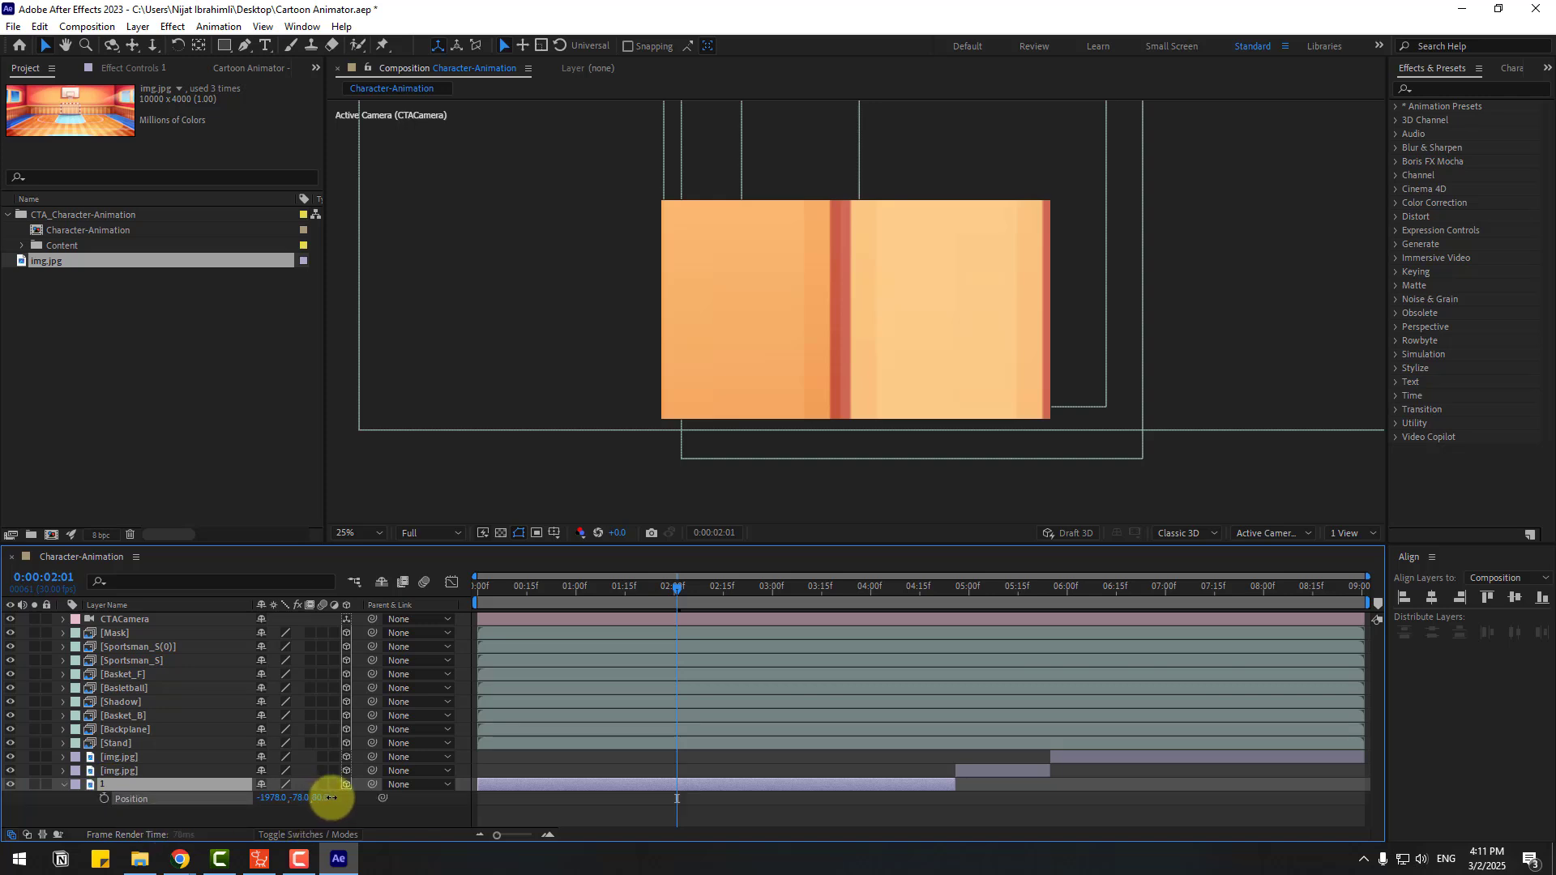
pyautogui.moveTo(332, 798); pyautogui.dragTo(208, 791)
pyautogui.press('Return')
pyautogui.press('s')
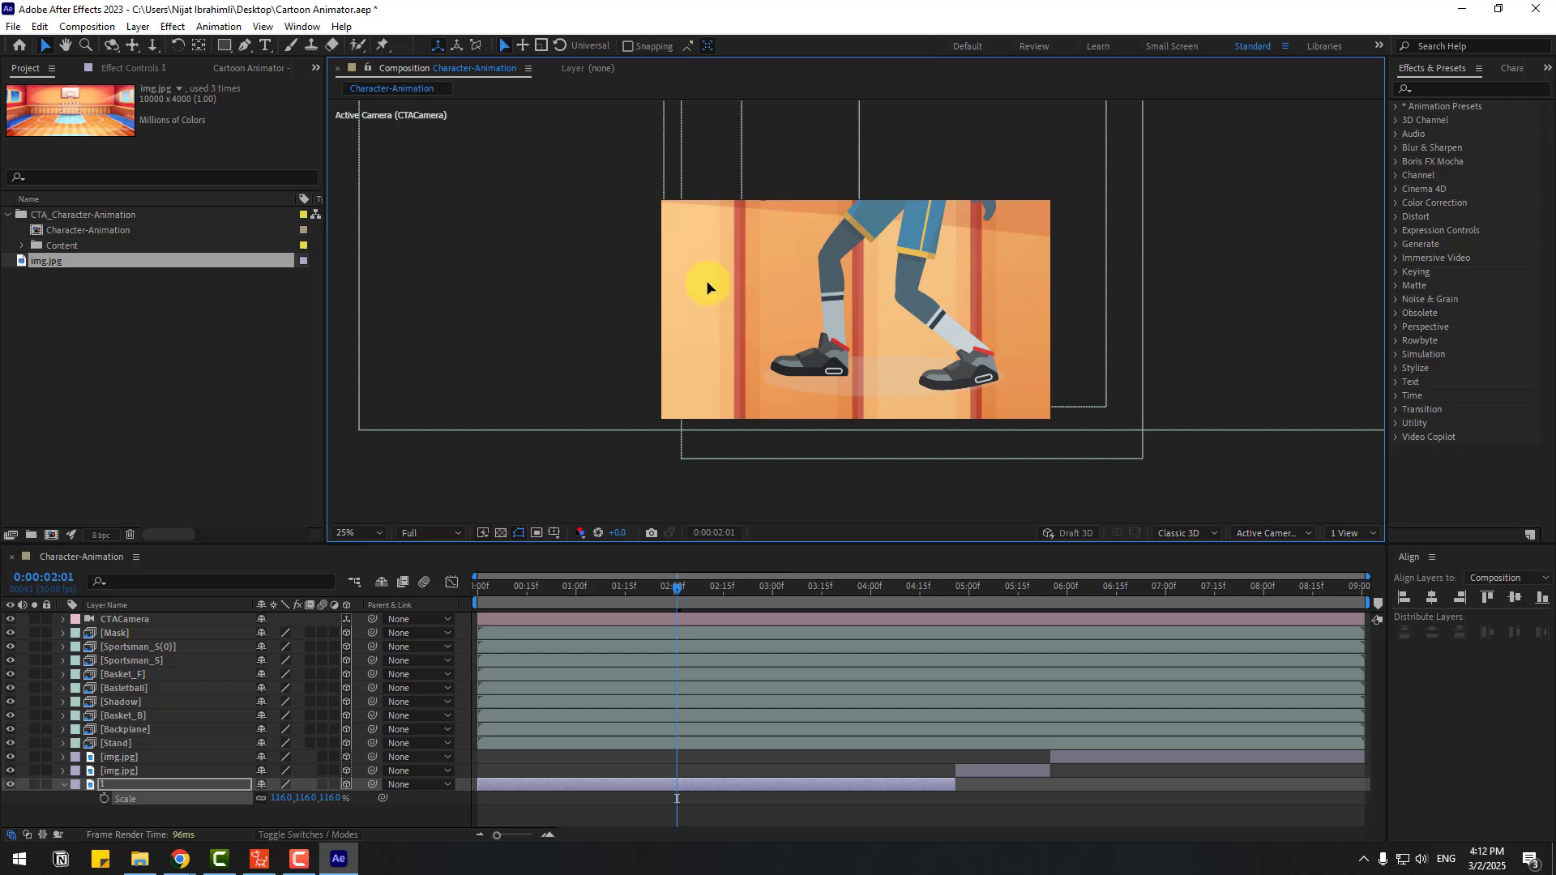
pyautogui.moveTo(708, 288); pyautogui.dragTo(747, 351)
# Move the work-area start to 0:00:02:00 and trim the Character-Animation comp to the work area
pyautogui.click(671, 604)
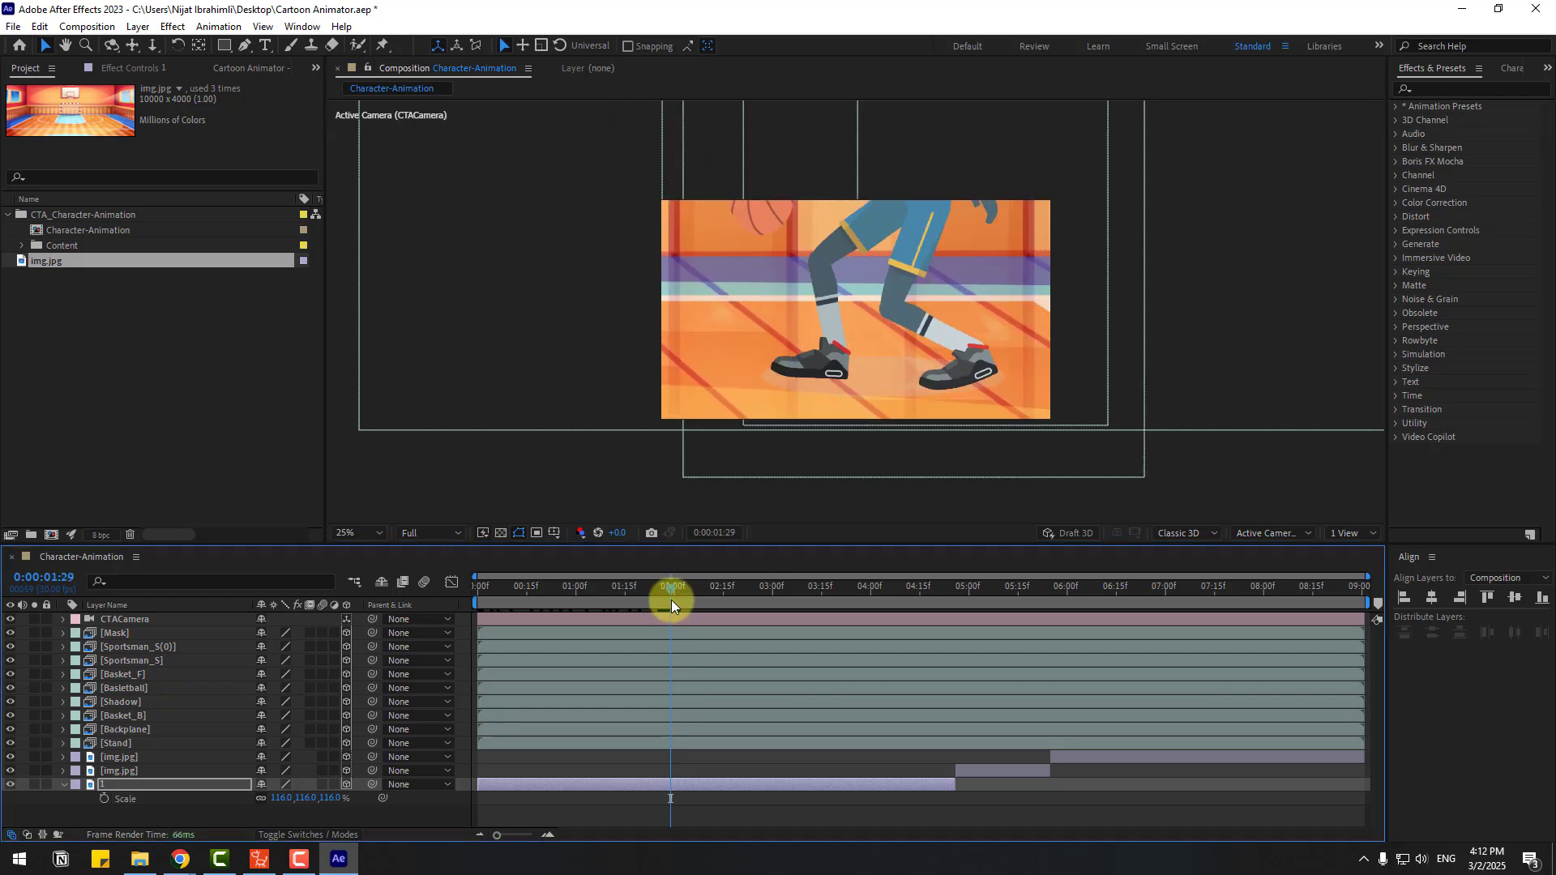
pyautogui.moveTo(499, 604); pyautogui.dragTo(681, 606)
pyautogui.rightClick(672, 604)
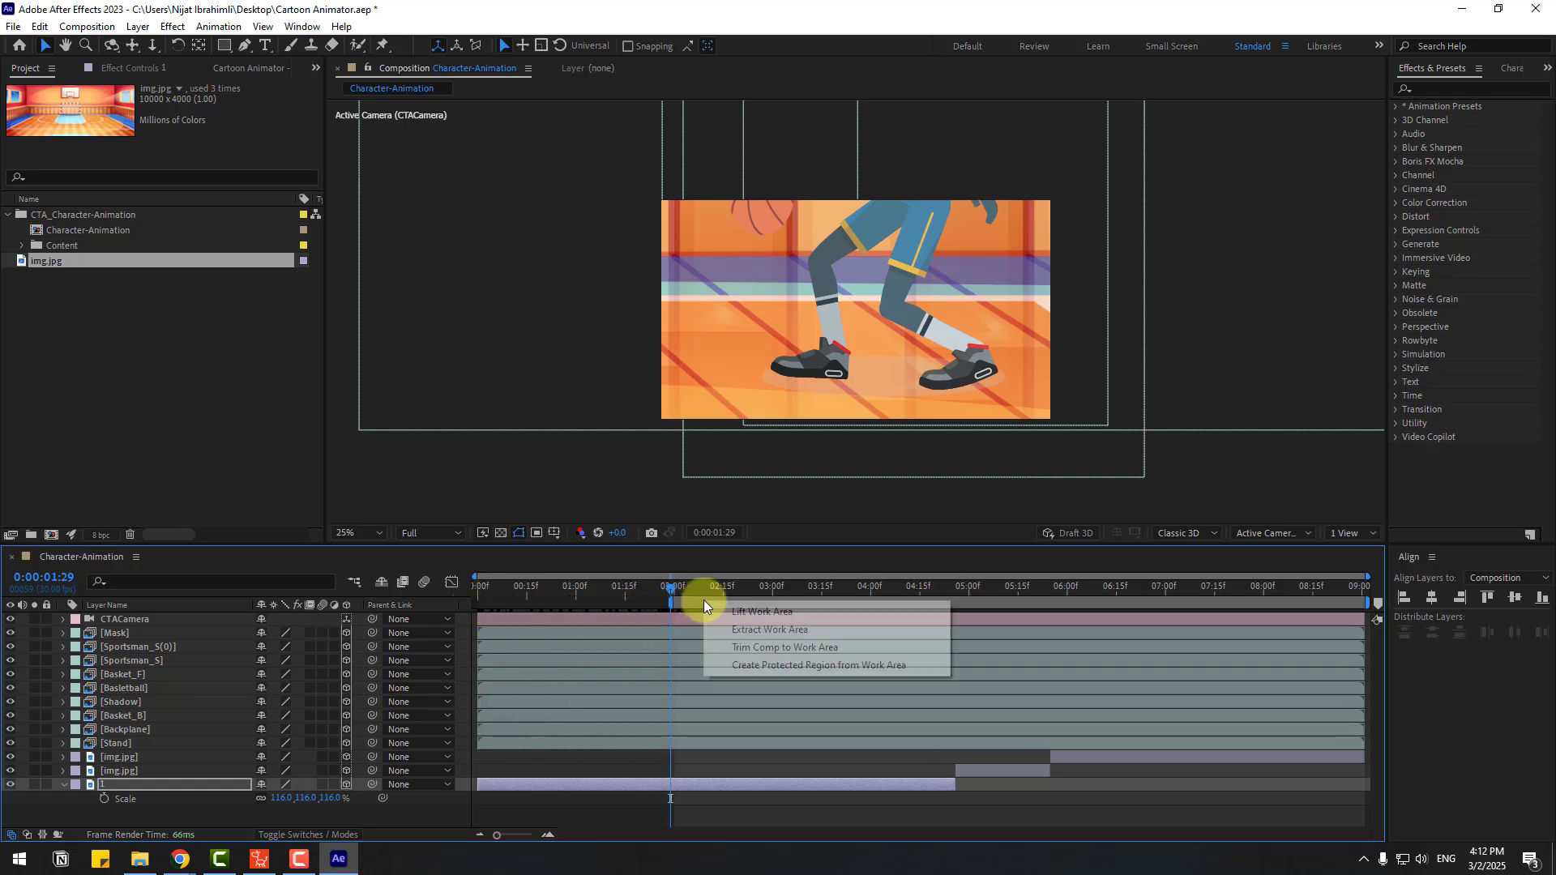
pyautogui.click(845, 647)
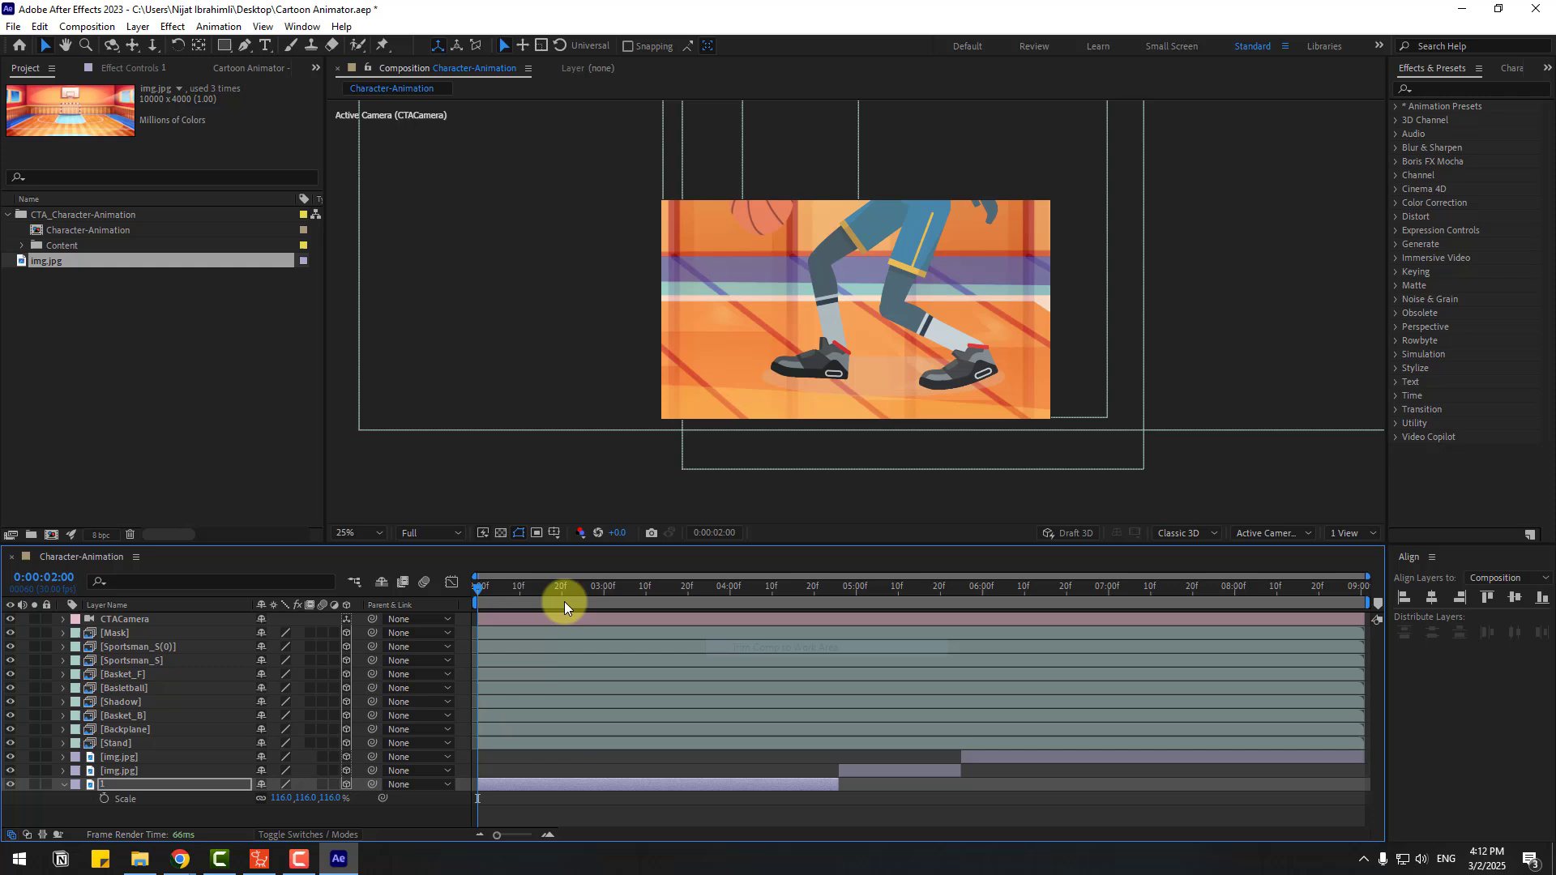
pyautogui.moveTo(497, 590); pyautogui.dragTo(797, 586)
pyautogui.scroll(2, 882, 422)
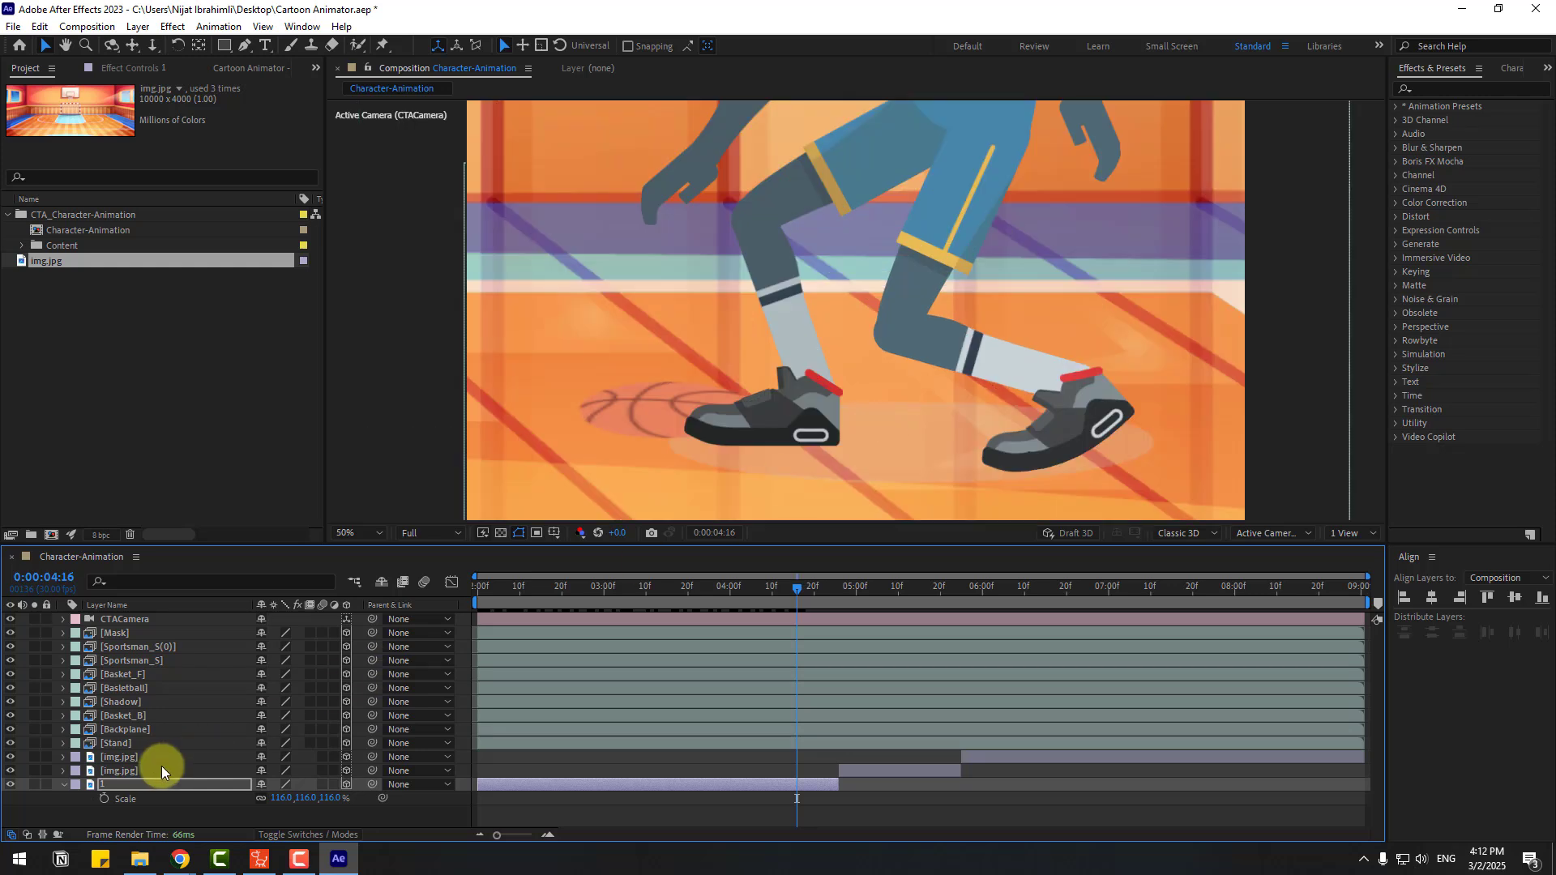
# Duplicate layer 1, apply Gaussian Blur to the copy, and rename it 1-BLUR
pyautogui.click(108, 793)
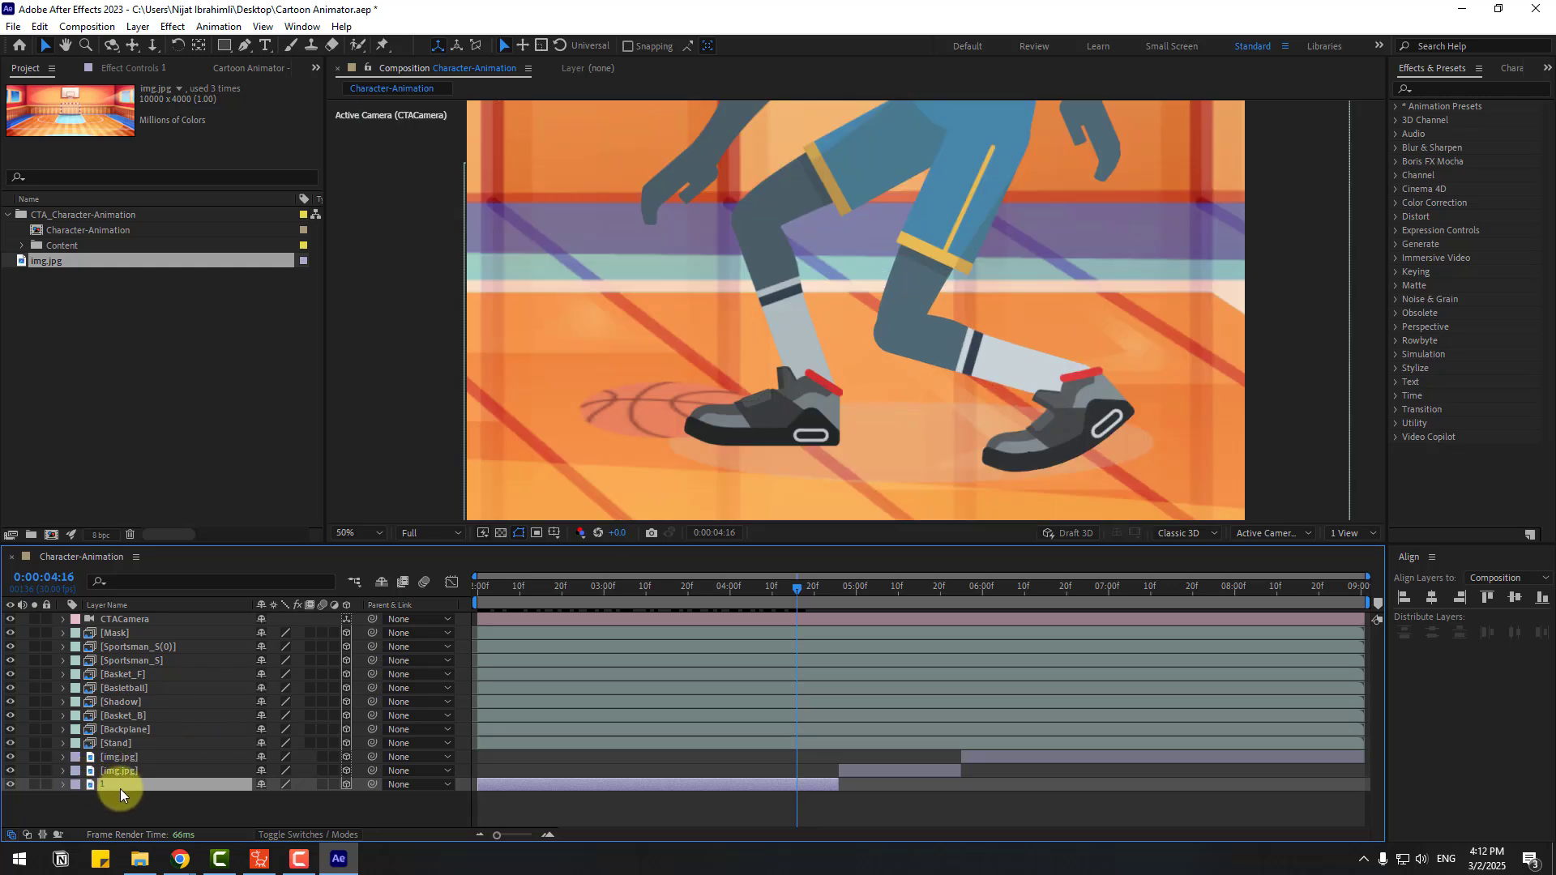
pyautogui.hotkey('ctrl', 'd')
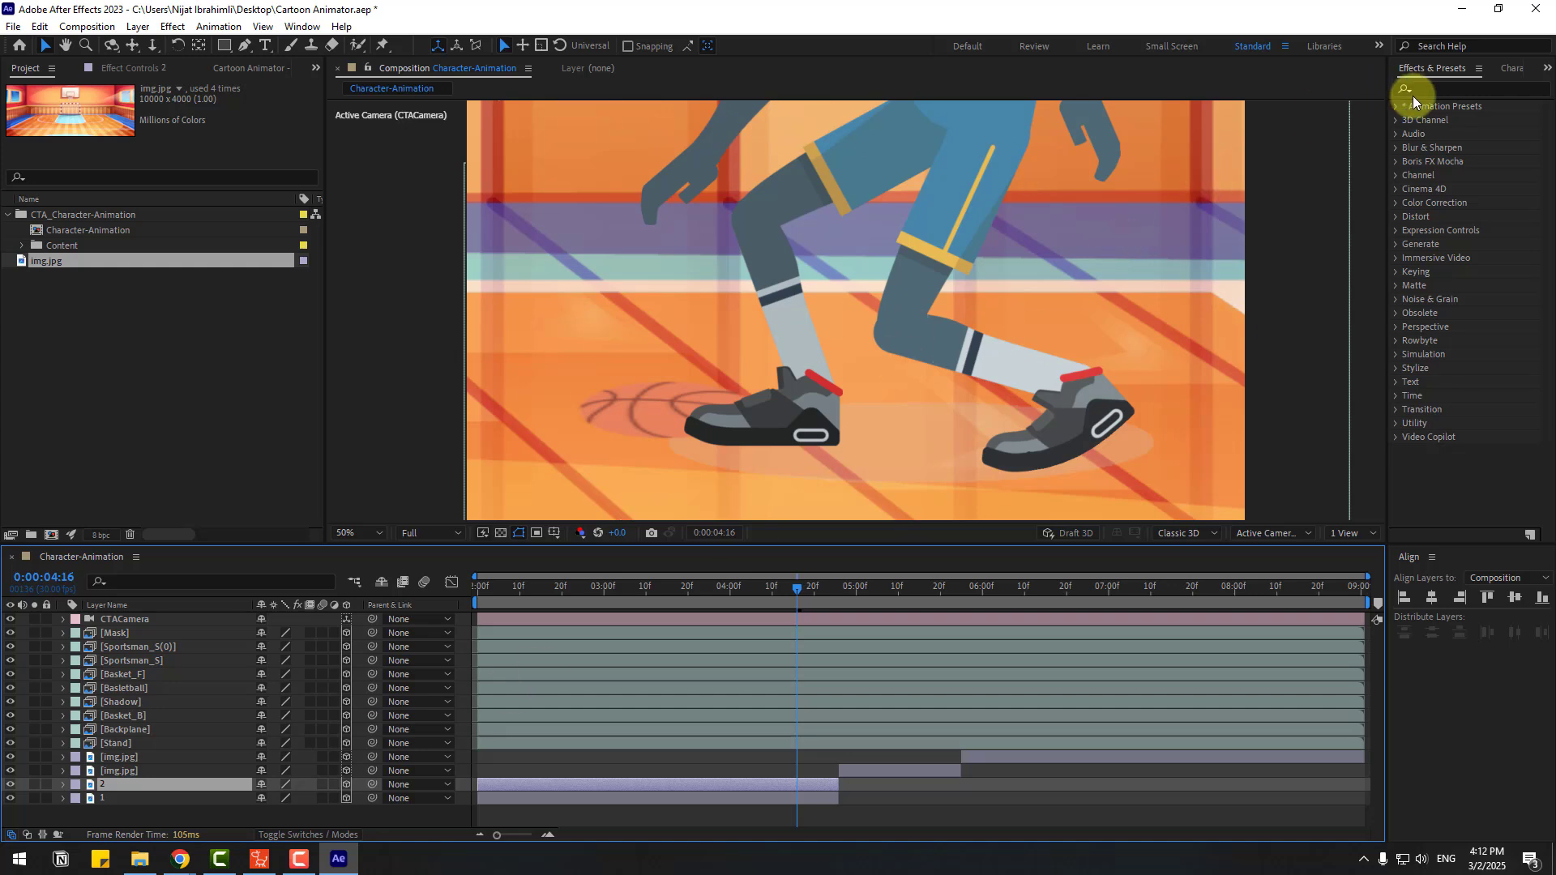
pyautogui.click(1433, 89)
pyautogui.write('gaus')
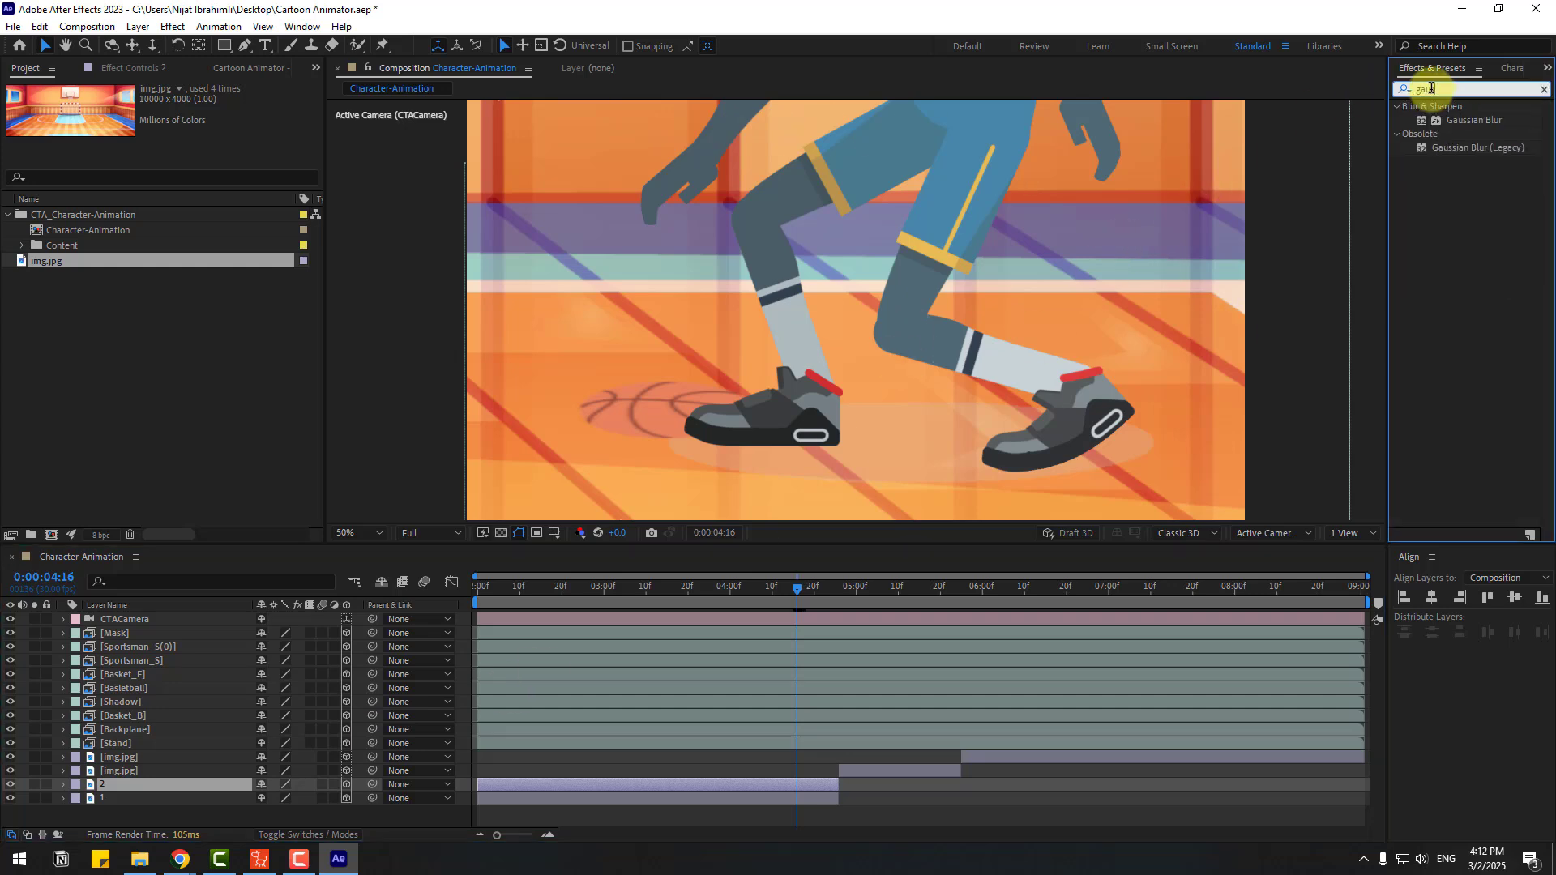
pyautogui.moveTo(1476, 118); pyautogui.dragTo(130, 793)
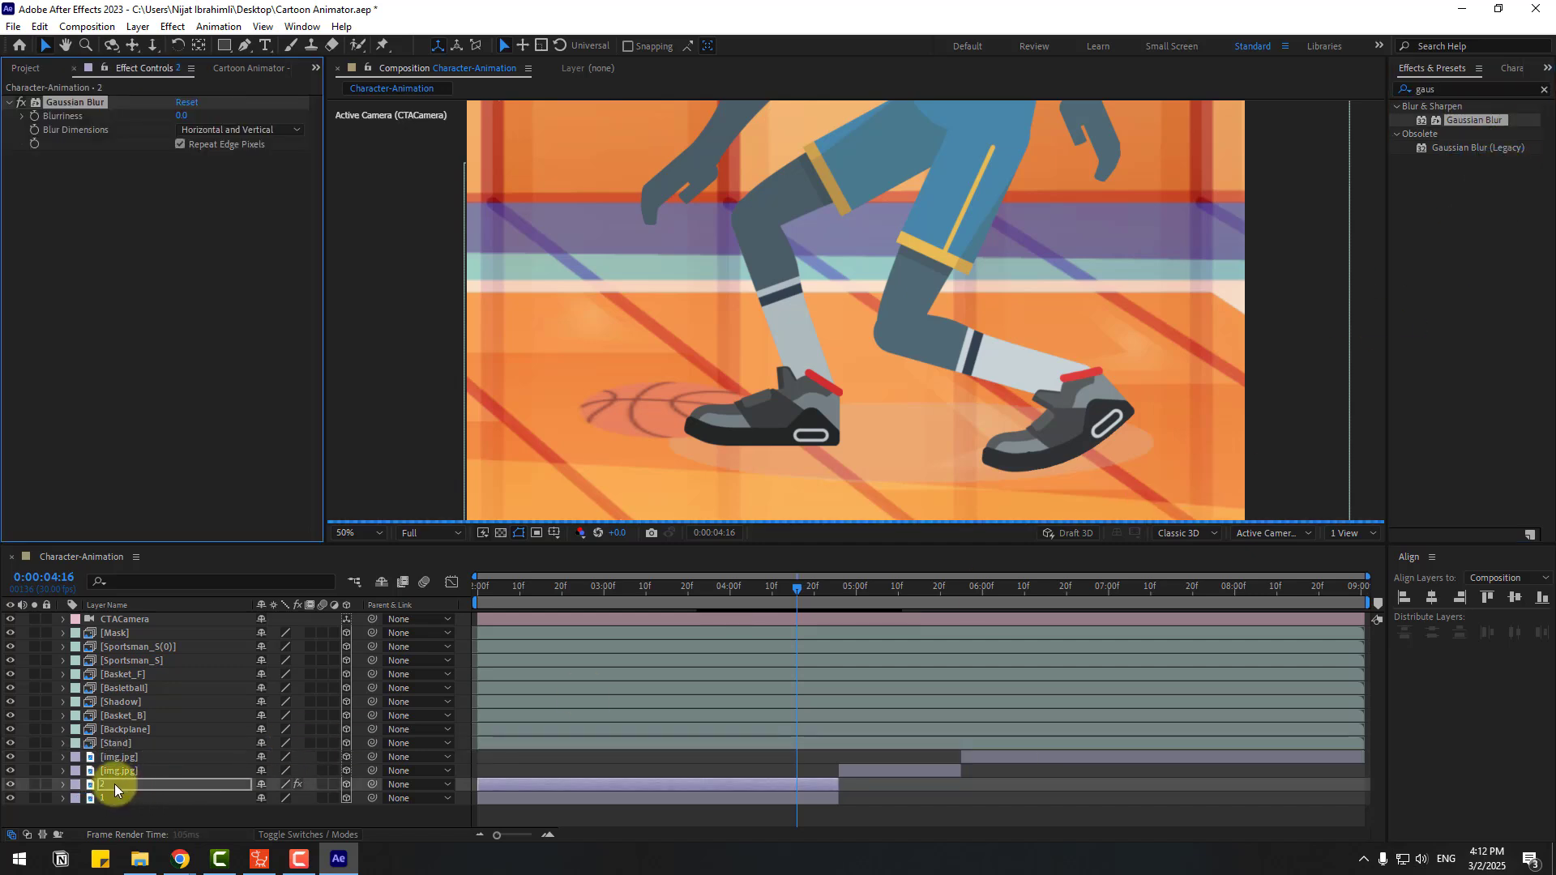
pyautogui.press('Return')
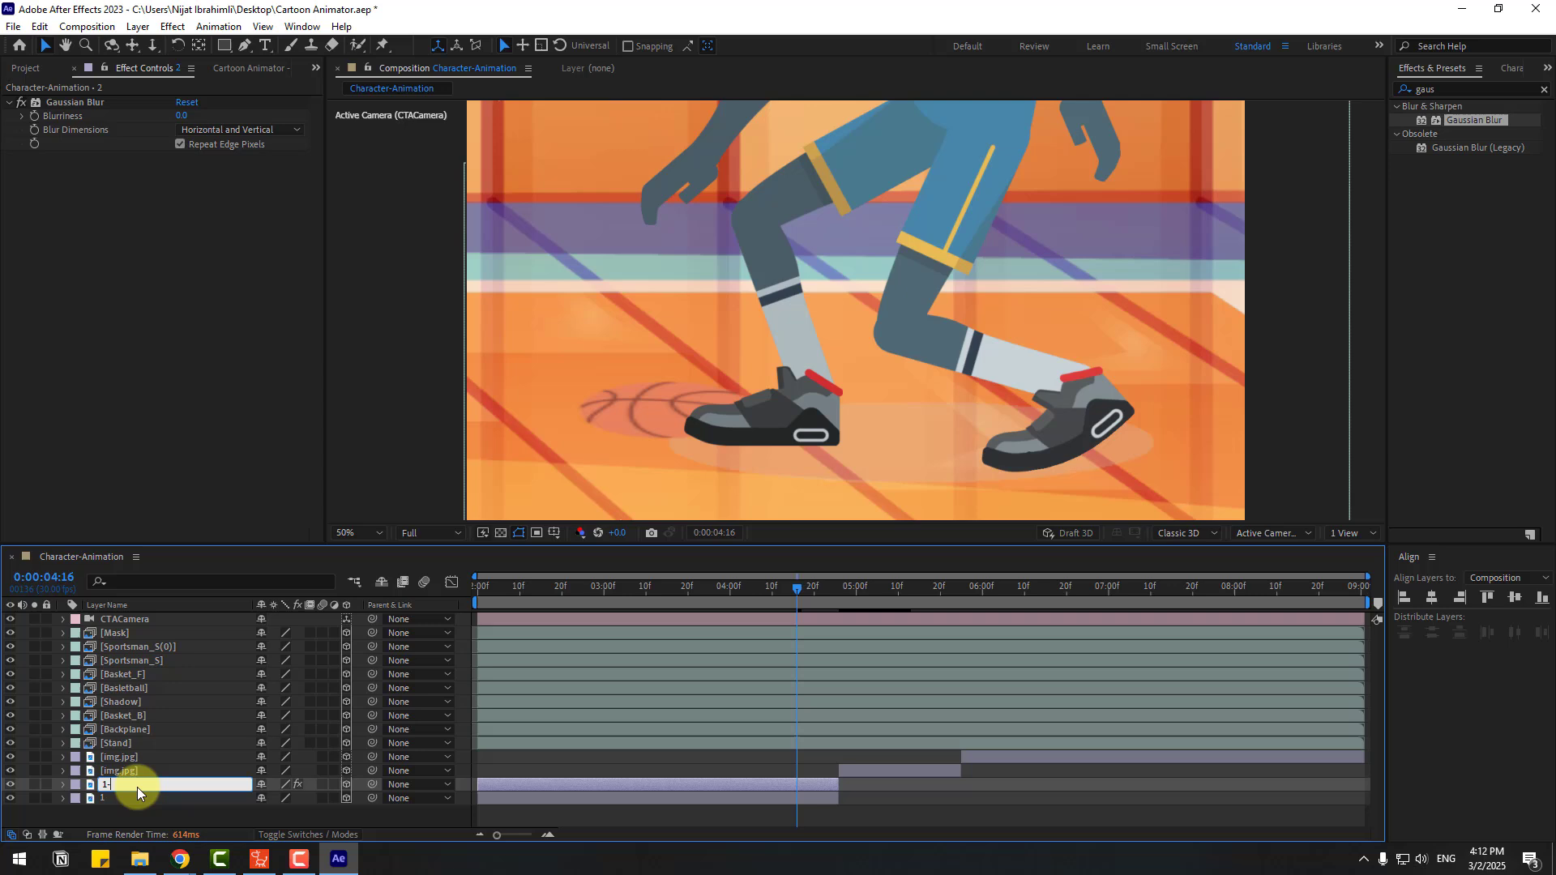
pyautogui.write('1-BLUR')
pyautogui.press('Return')
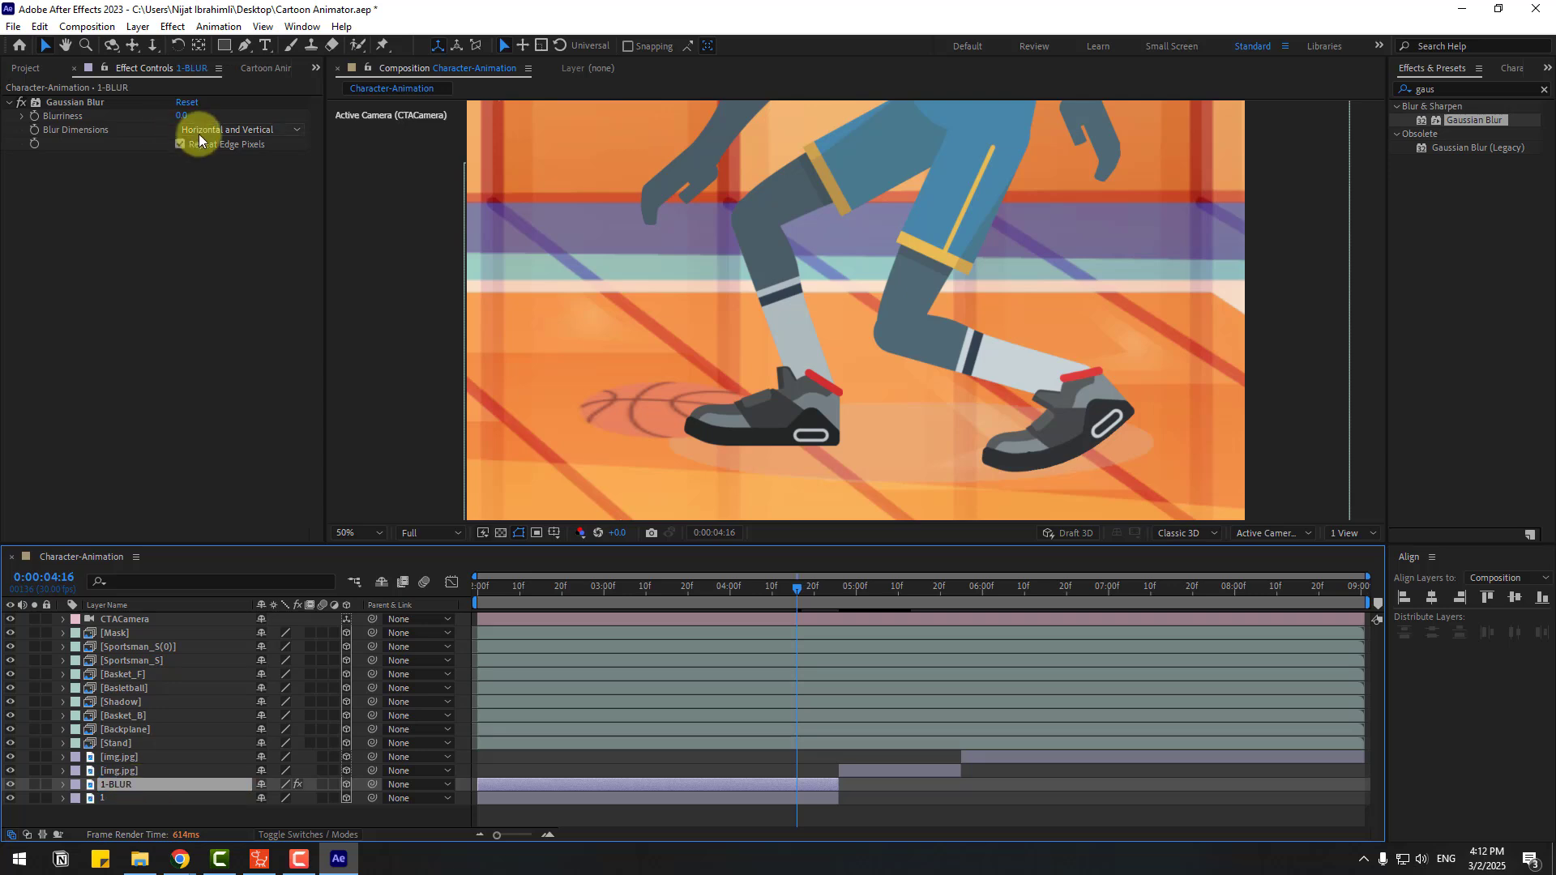
# Set 1-BLUR's Blurriness to 25 and switch the preview to Quarter resolution
pyautogui.moveTo(184, 121); pyautogui.dragTo(740, 70)
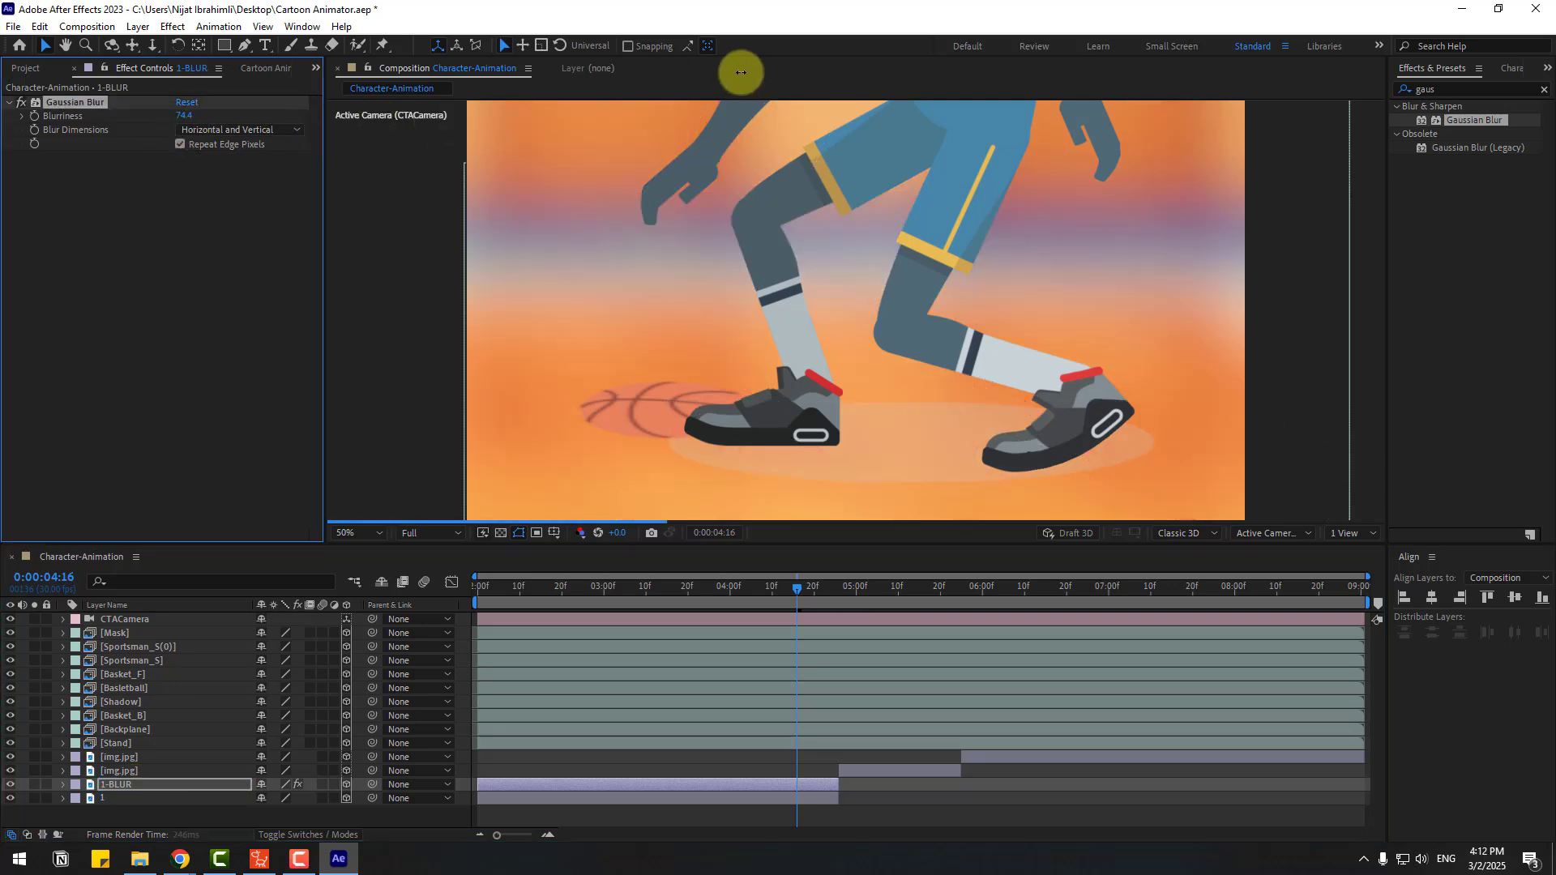
pyautogui.click(183, 115)
pyautogui.write('25')
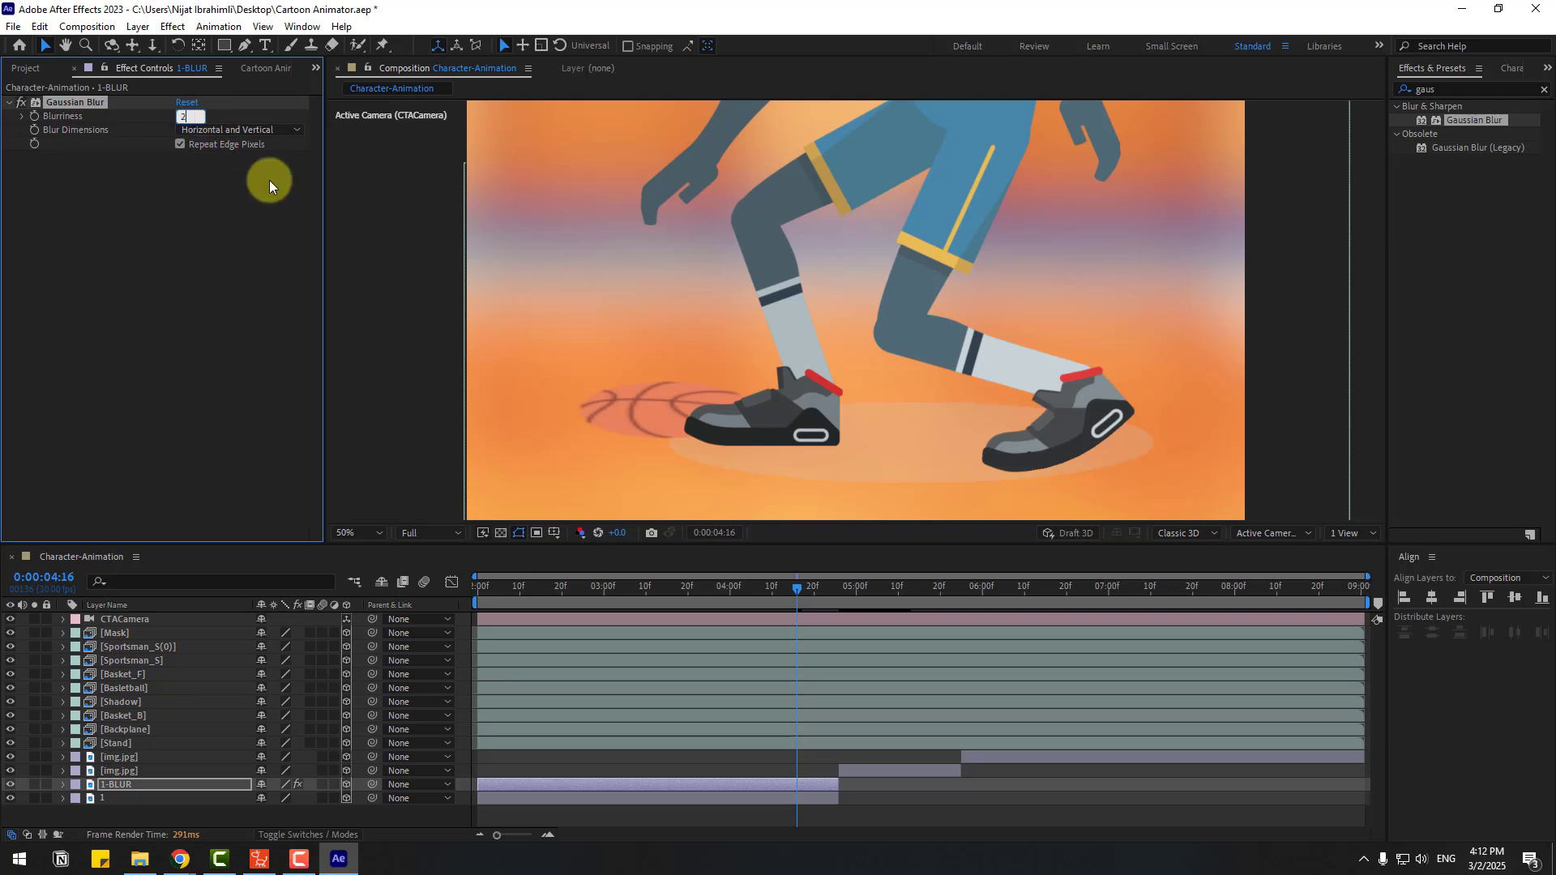
pyautogui.press('Return')
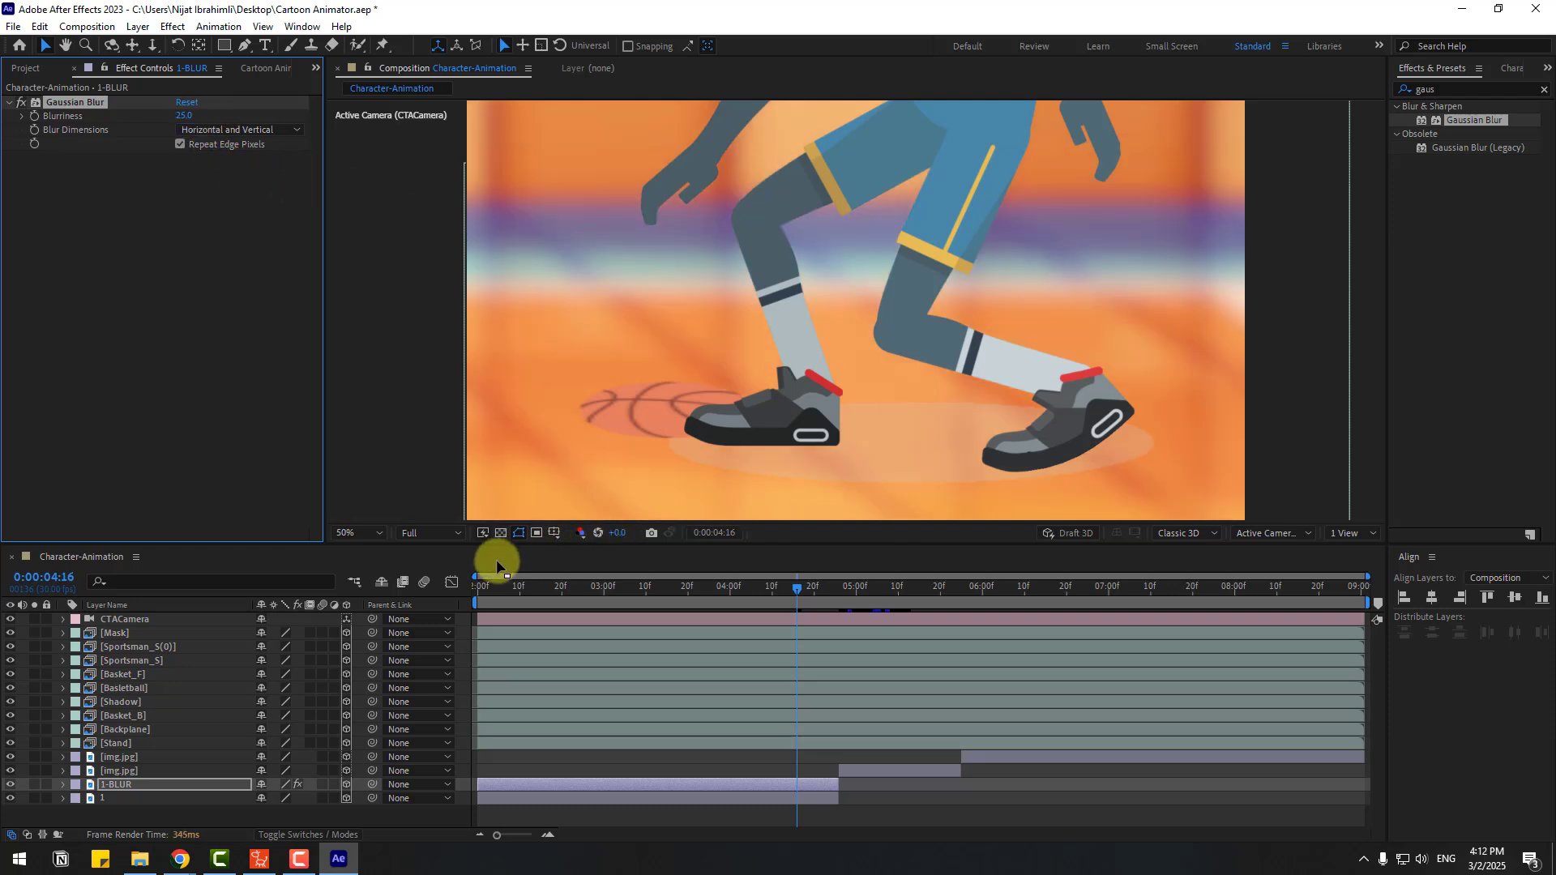
pyautogui.click(418, 533)
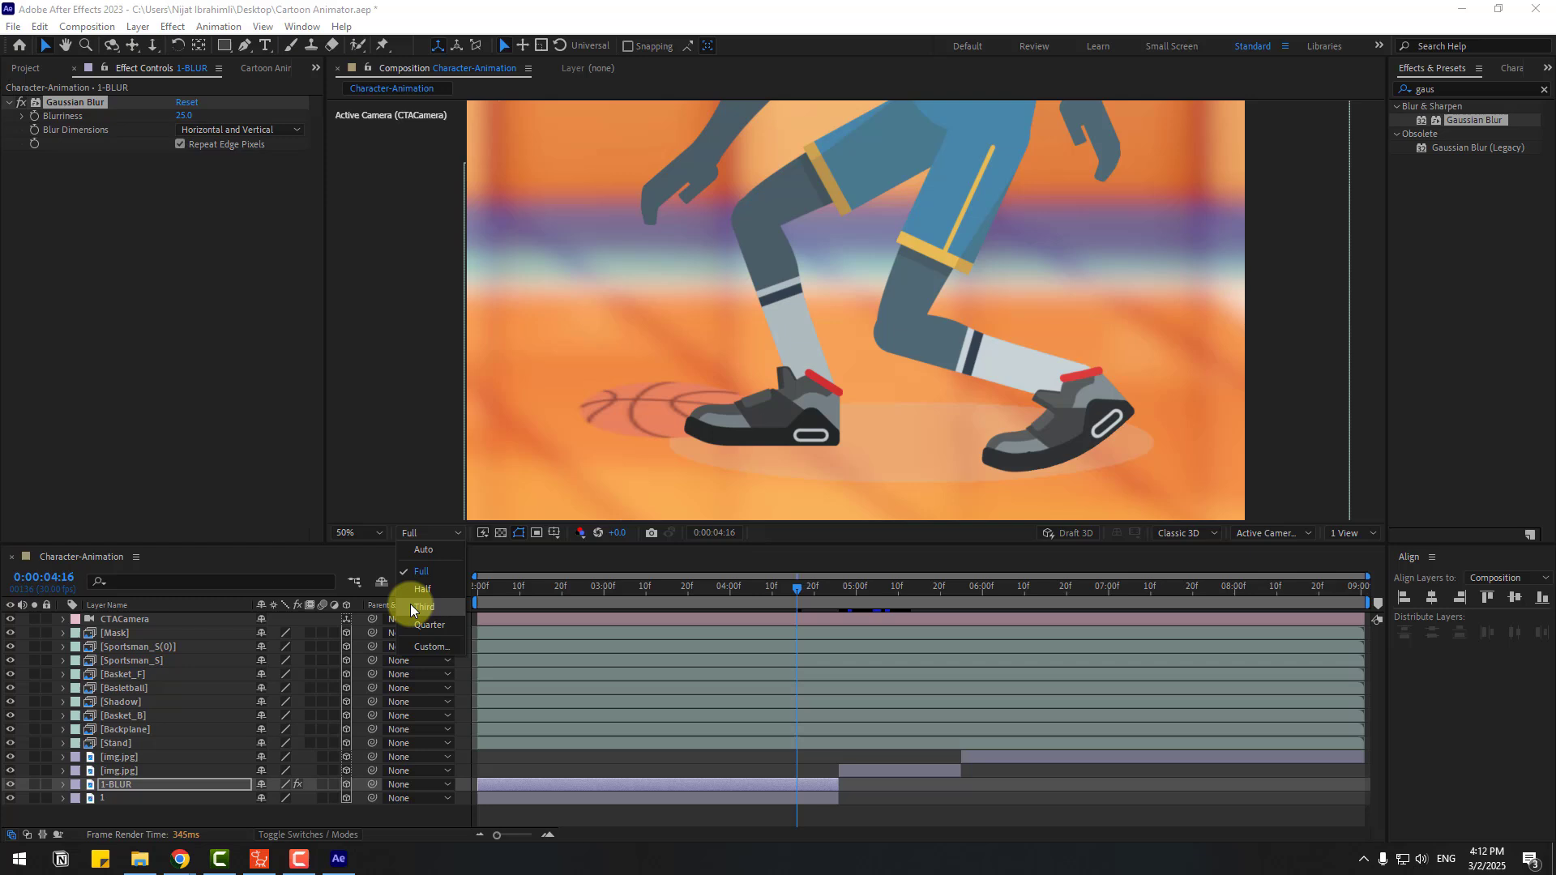
pyautogui.click(430, 626)
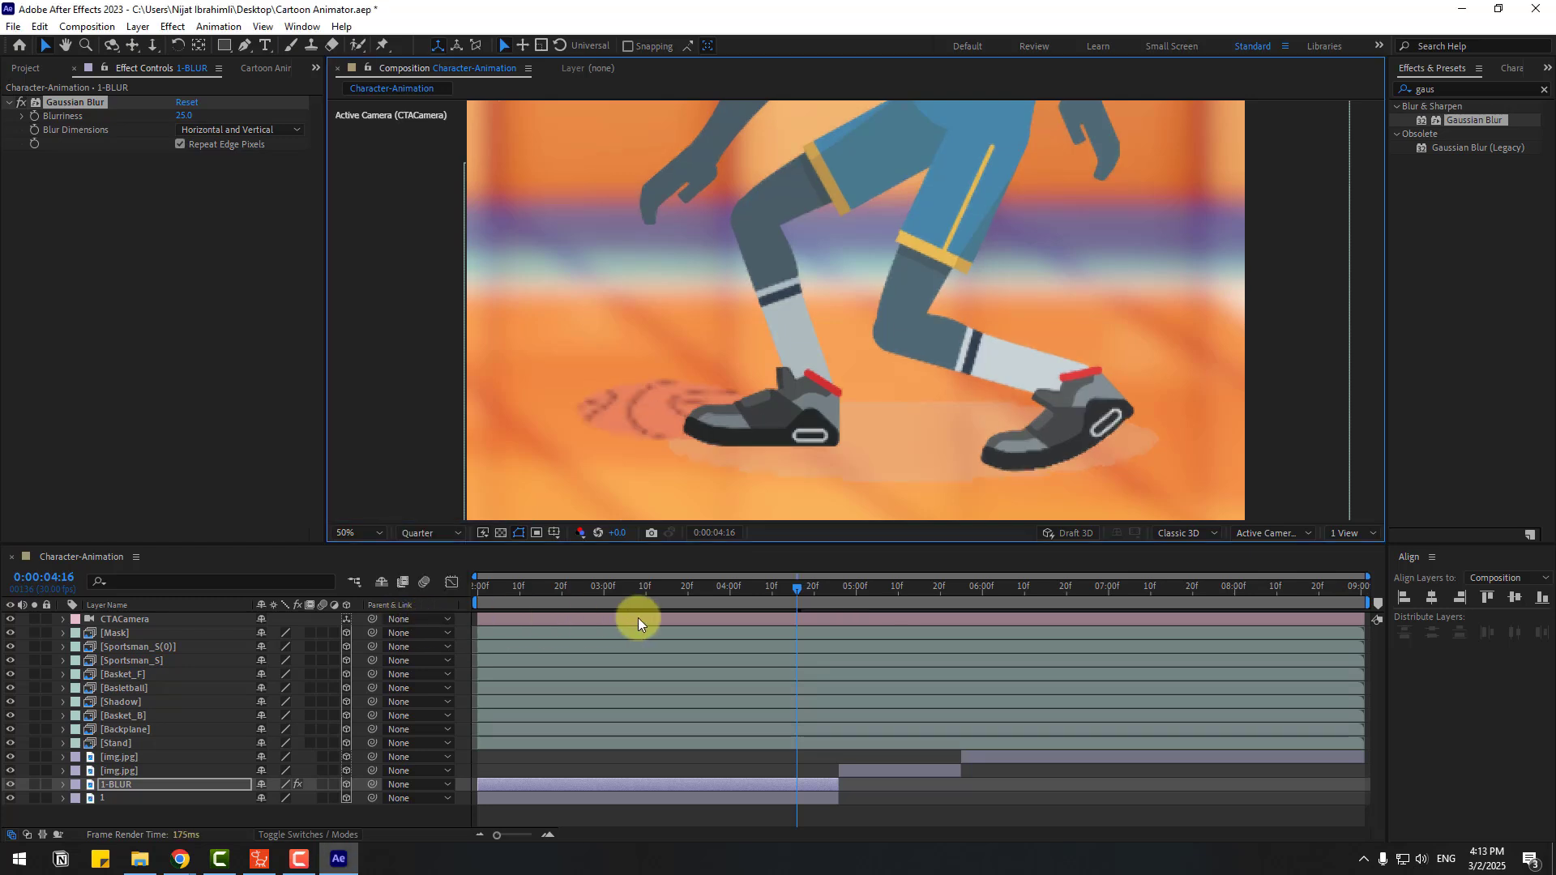
pyautogui.moveTo(487, 589); pyautogui.dragTo(600, 590)
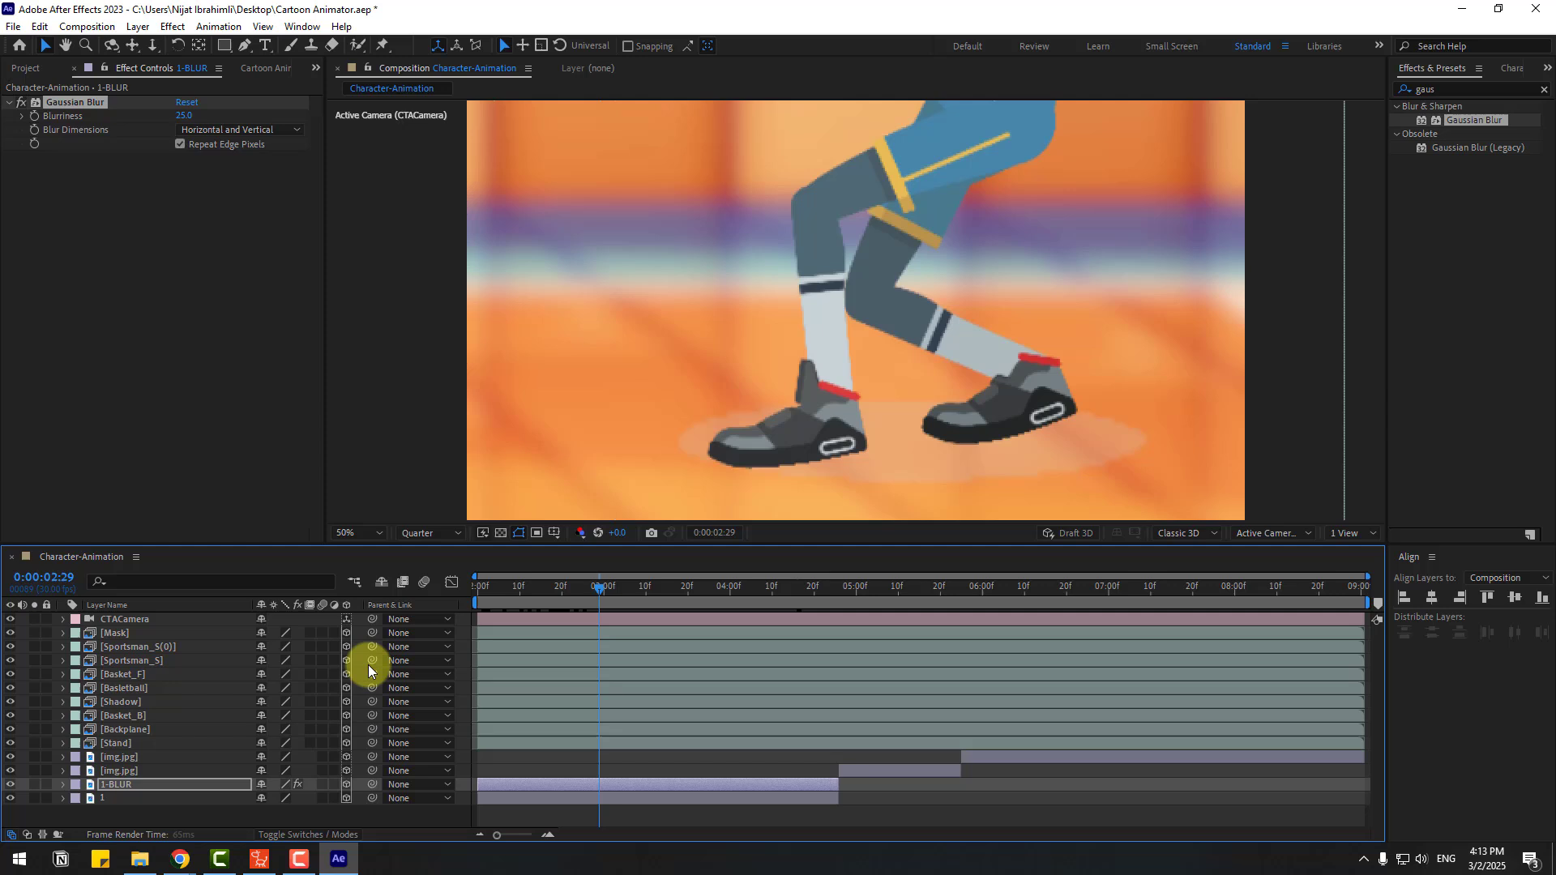
# Draw a rectangular mask on 1-BLUR covering the upper background
pyautogui.click(114, 785)
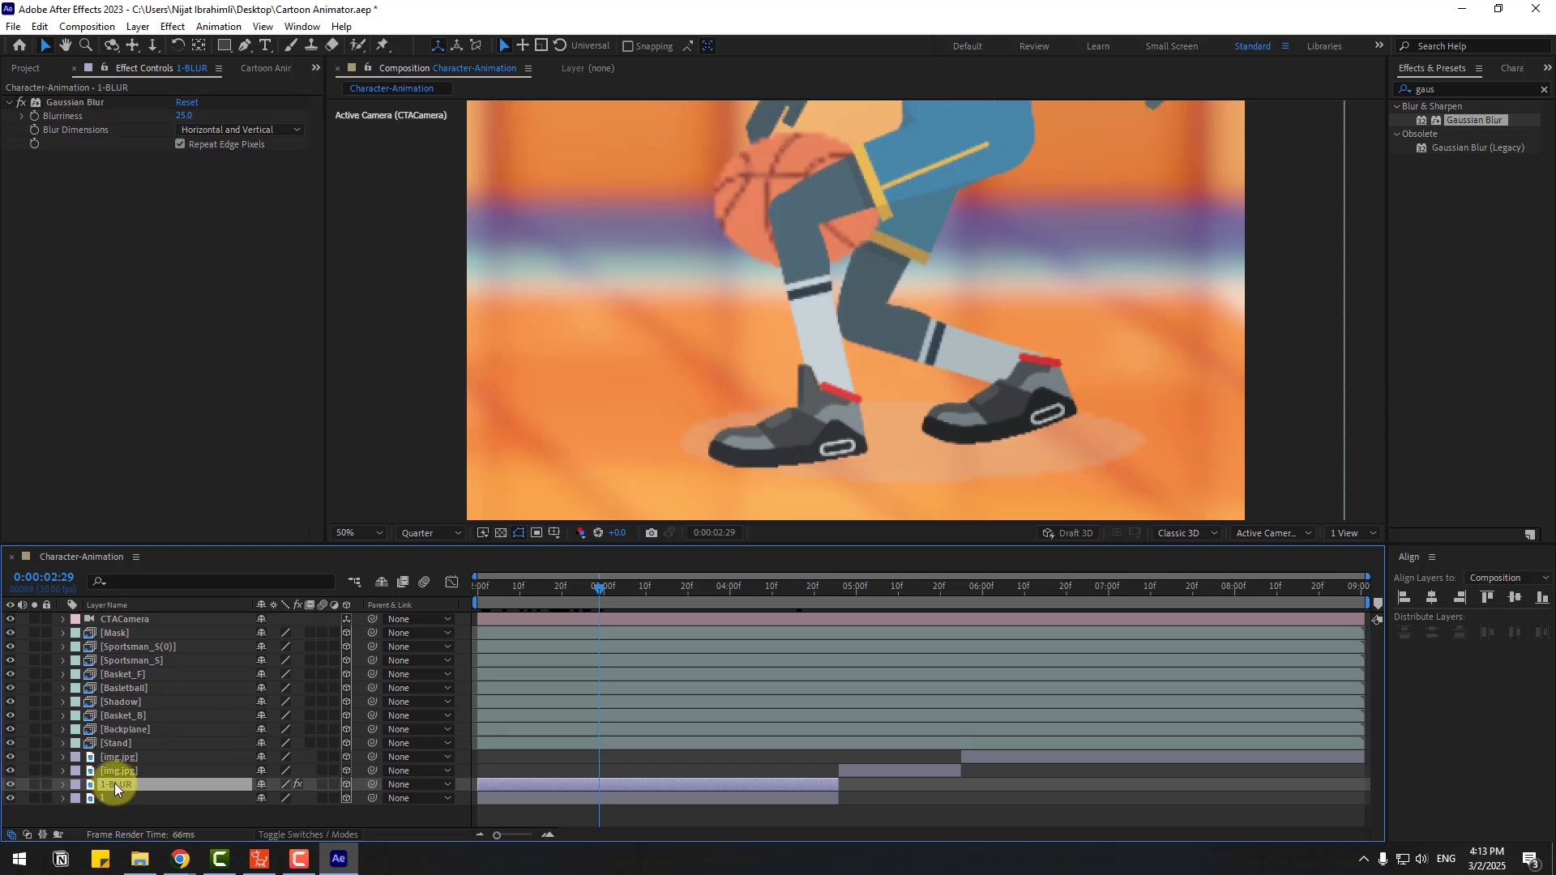
pyautogui.click(224, 46)
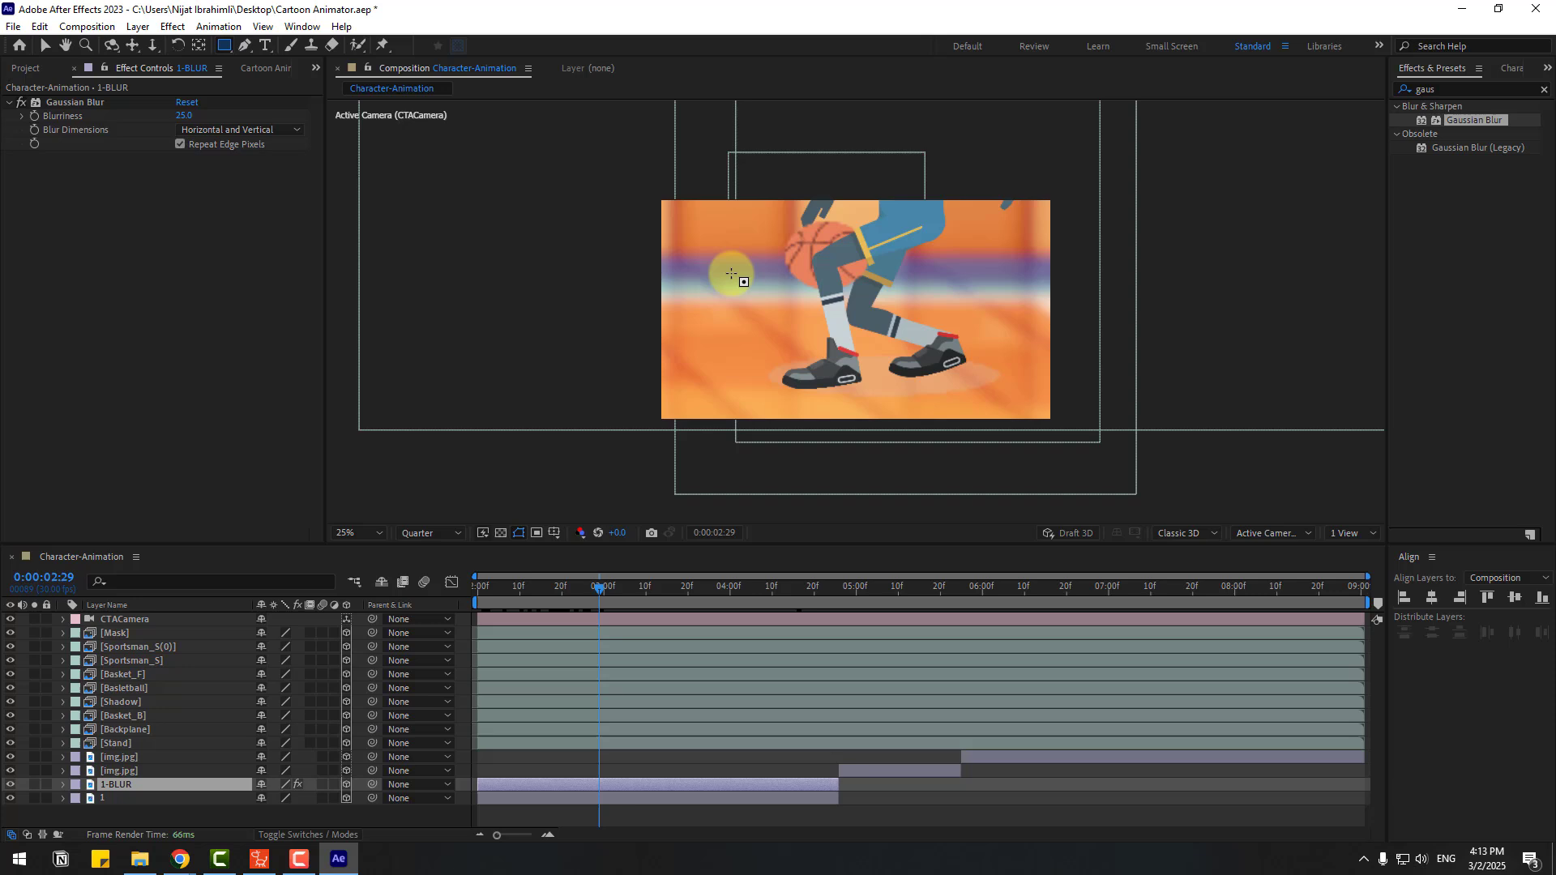
pyautogui.moveTo(633, 174); pyautogui.dragTo(1137, 340)
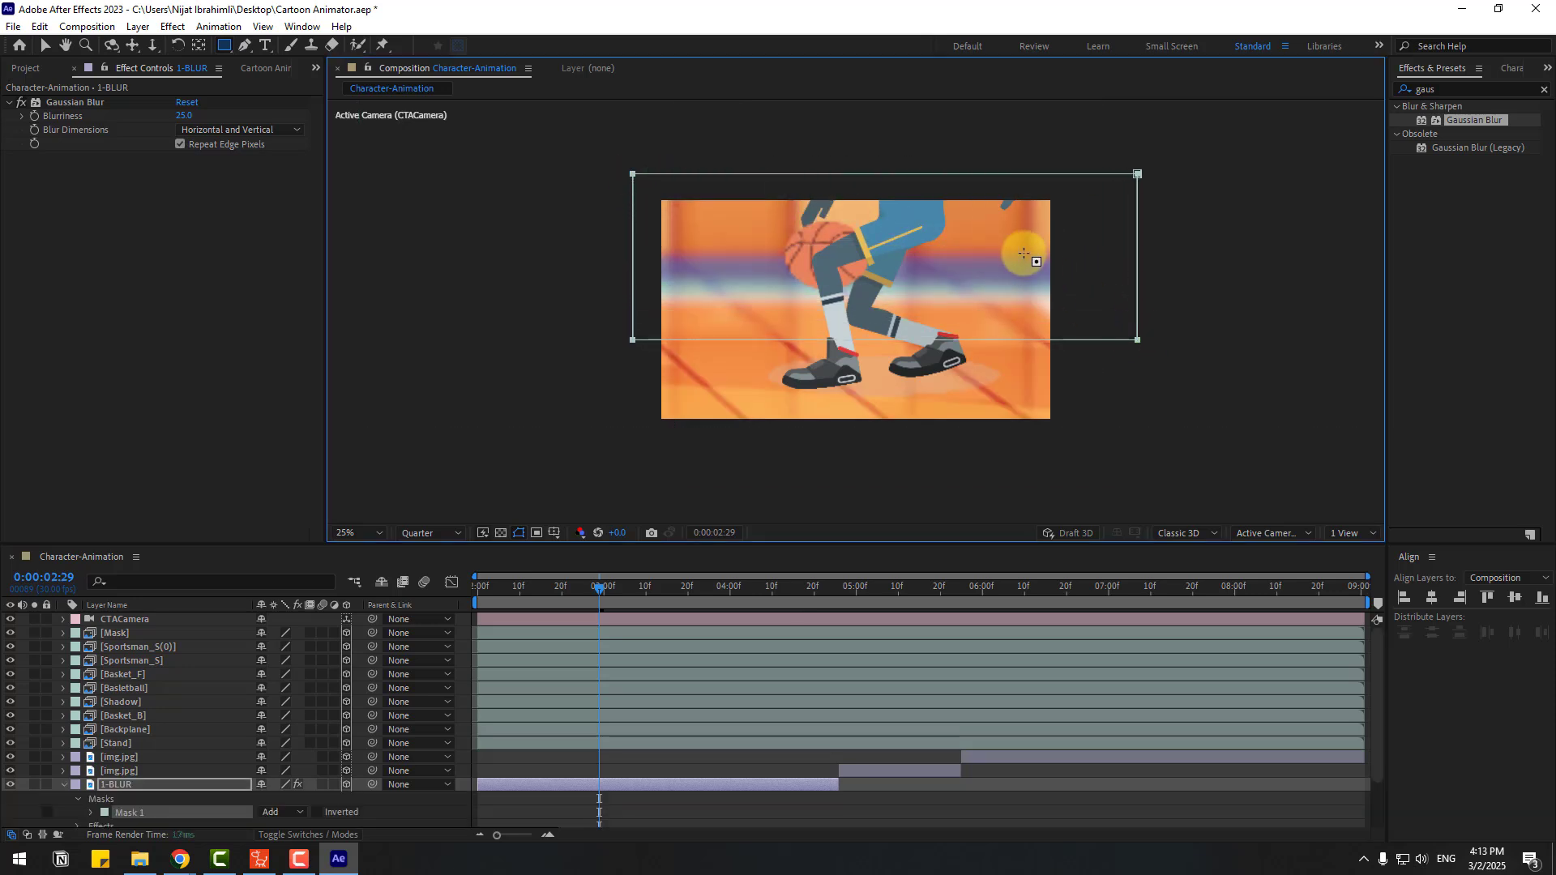
pyautogui.click(45, 45)
pyautogui.press('.')
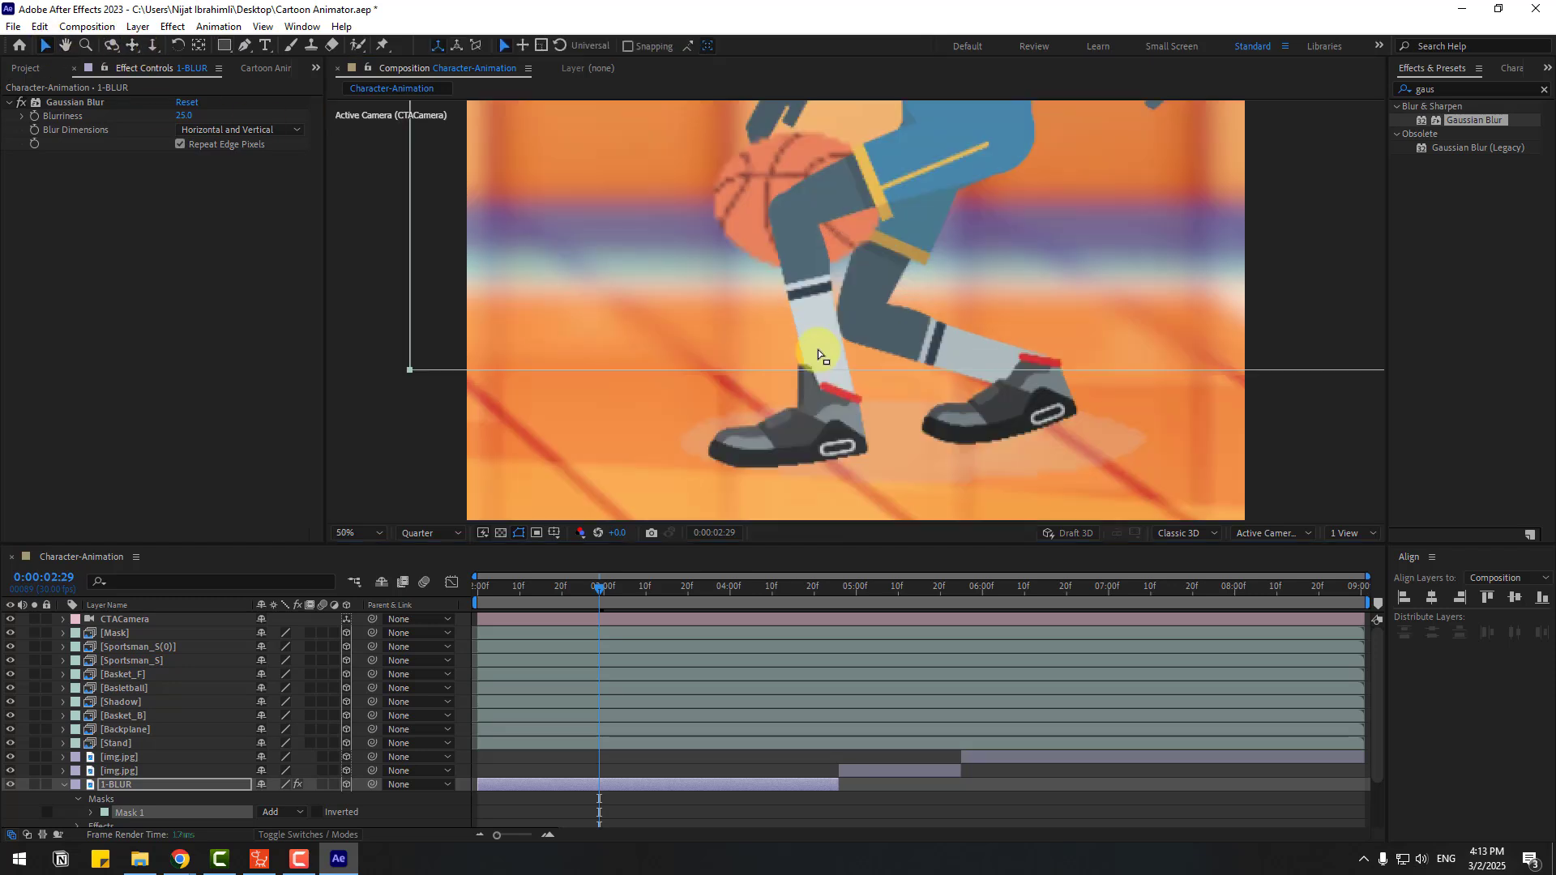
# Feather the 1-BLUR mask's edges and set the preview resolution to Full
pyautogui.click(90, 813)
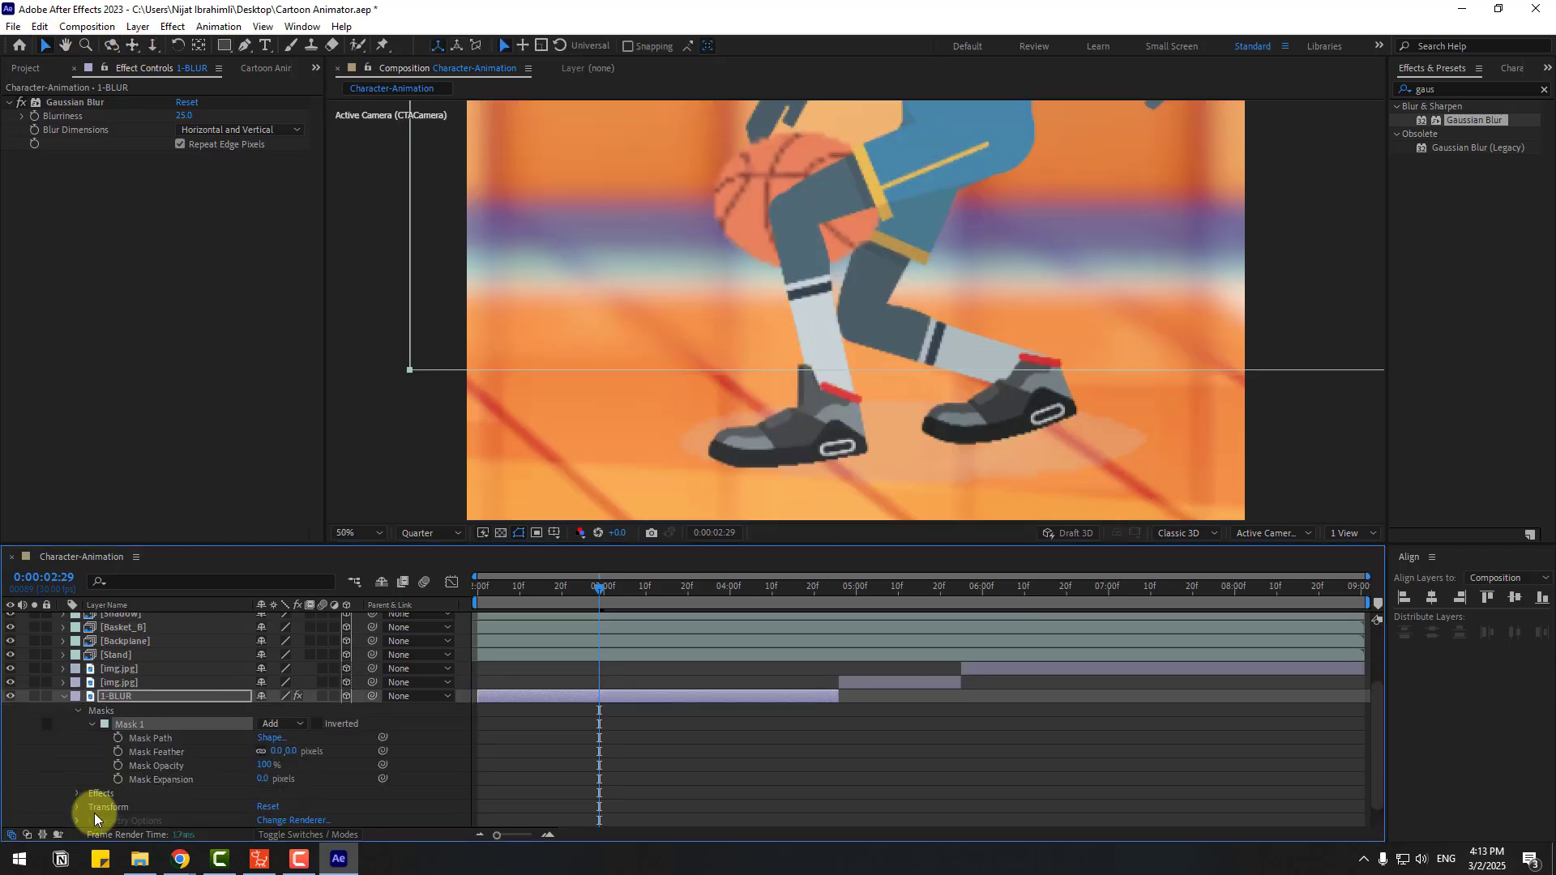
pyautogui.moveTo(285, 752); pyautogui.dragTo(387, 740)
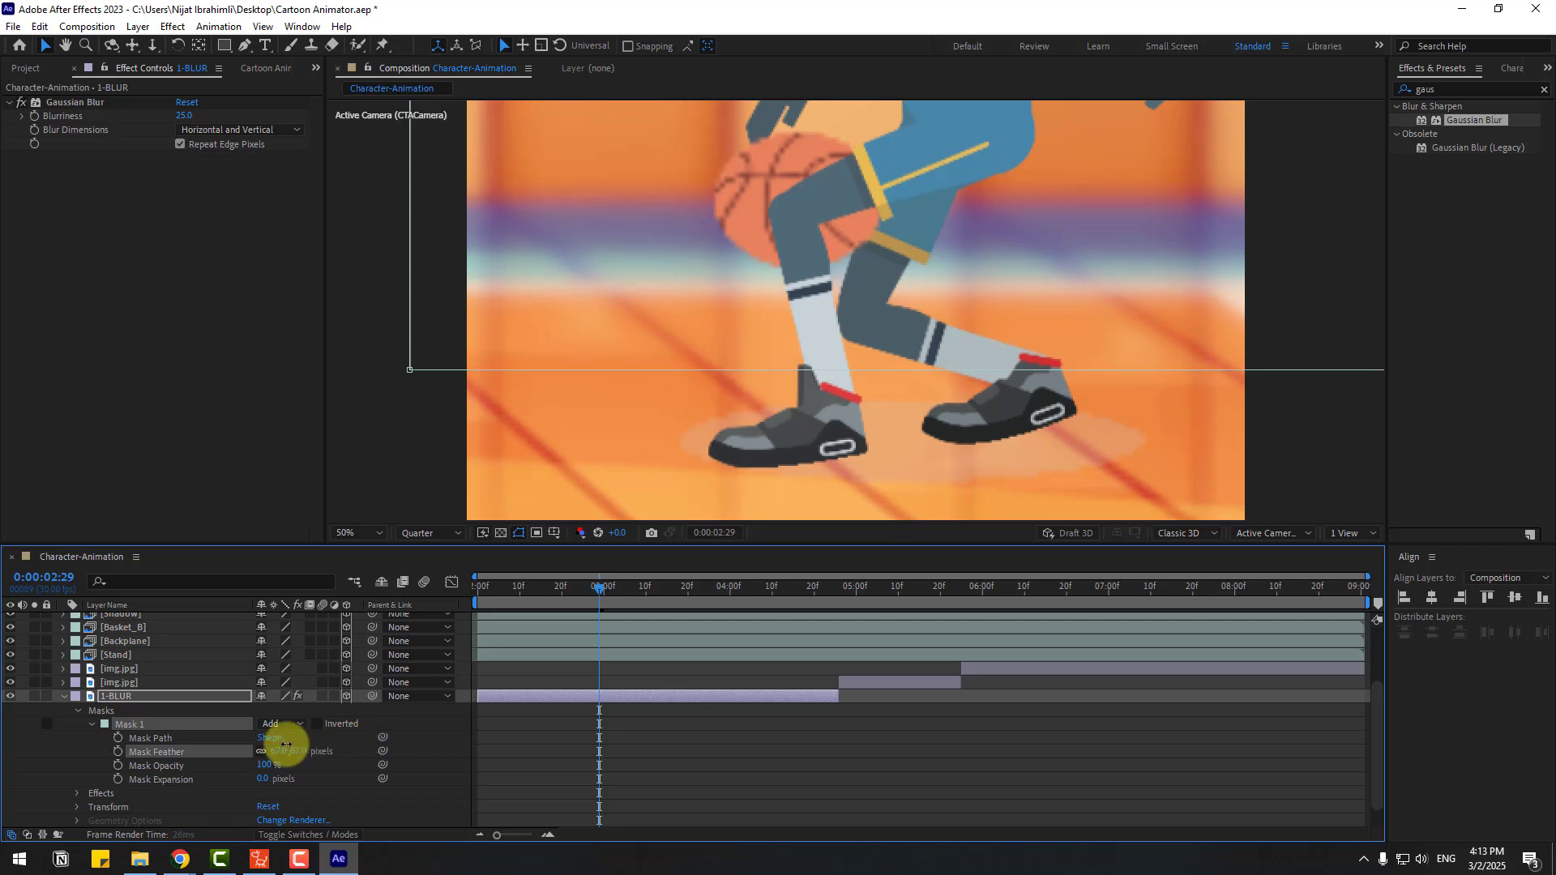
pyautogui.click(632, 752)
pyautogui.click(438, 533)
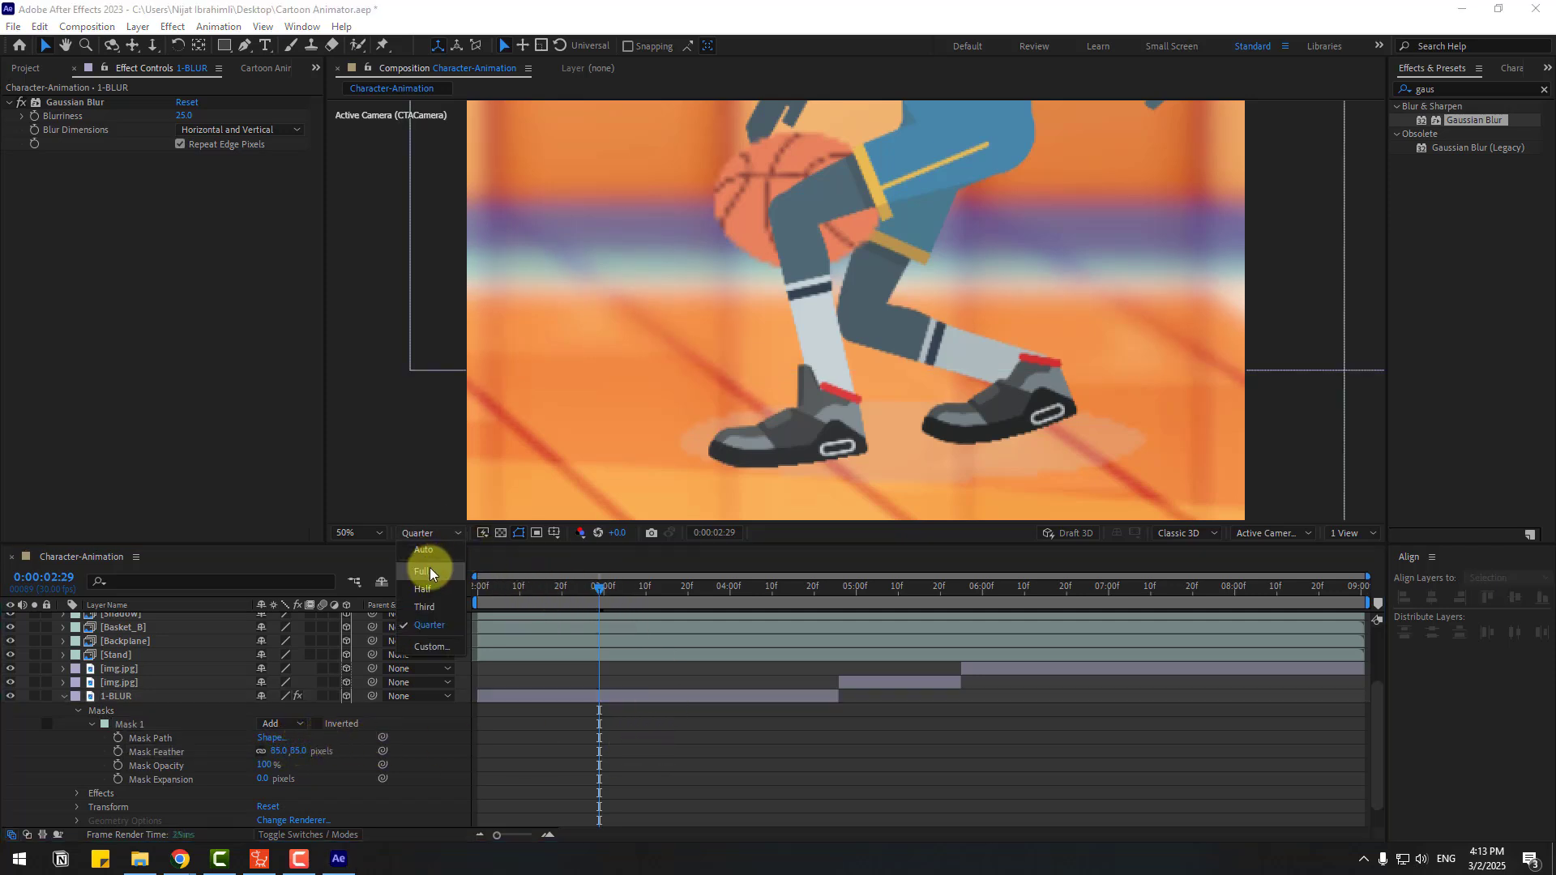
pyautogui.click(430, 567)
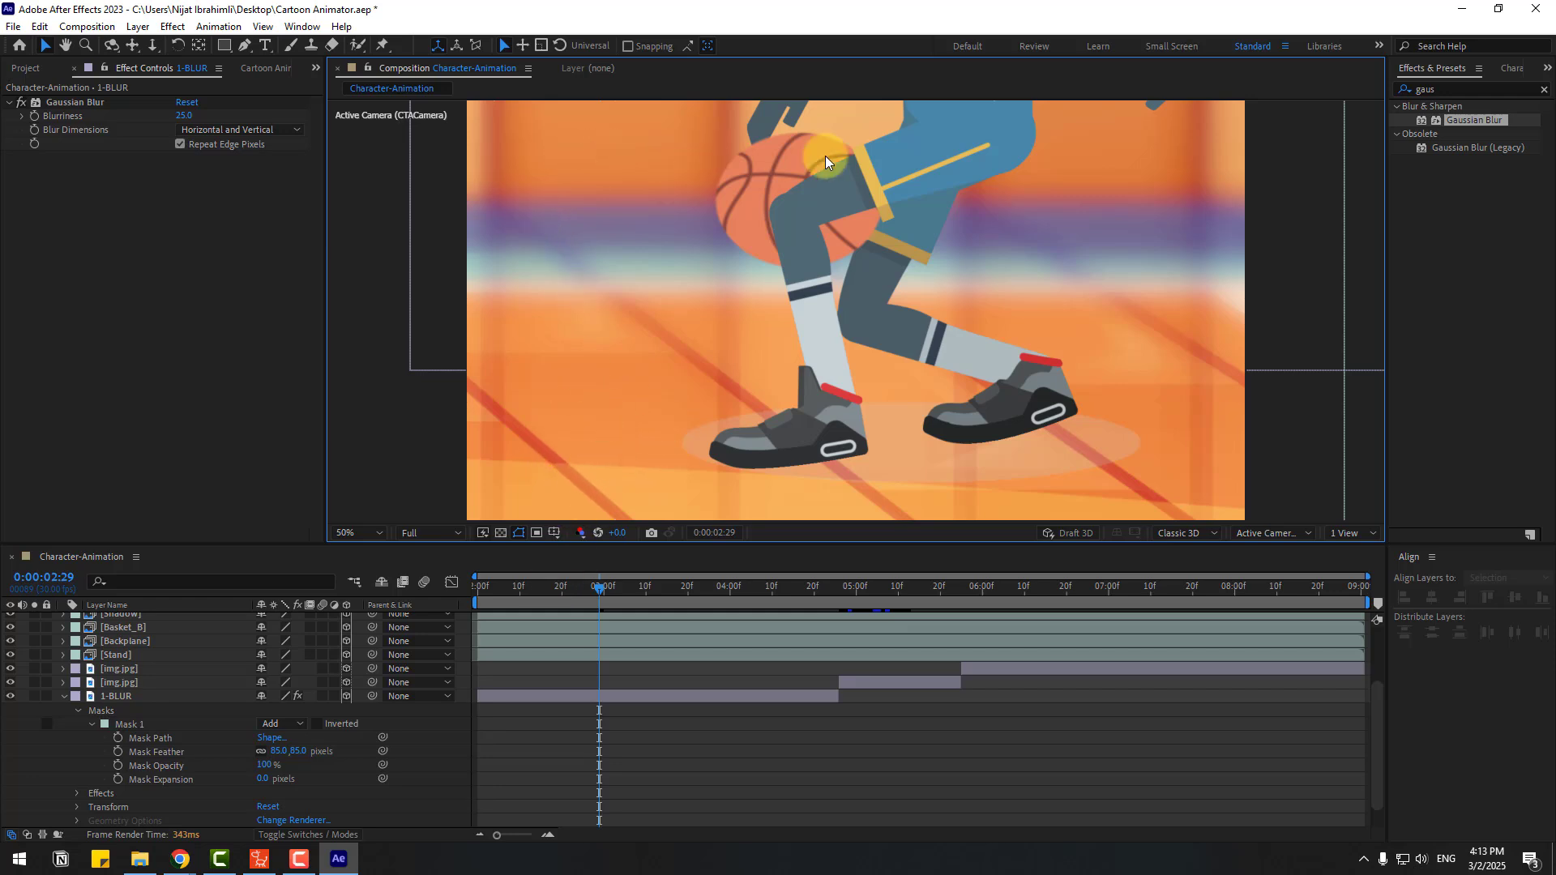
pyautogui.moveTo(583, 589); pyautogui.dragTo(516, 595)
# Set the Shadow layer's blend mode to Multiply
pyautogui.click(63, 698)
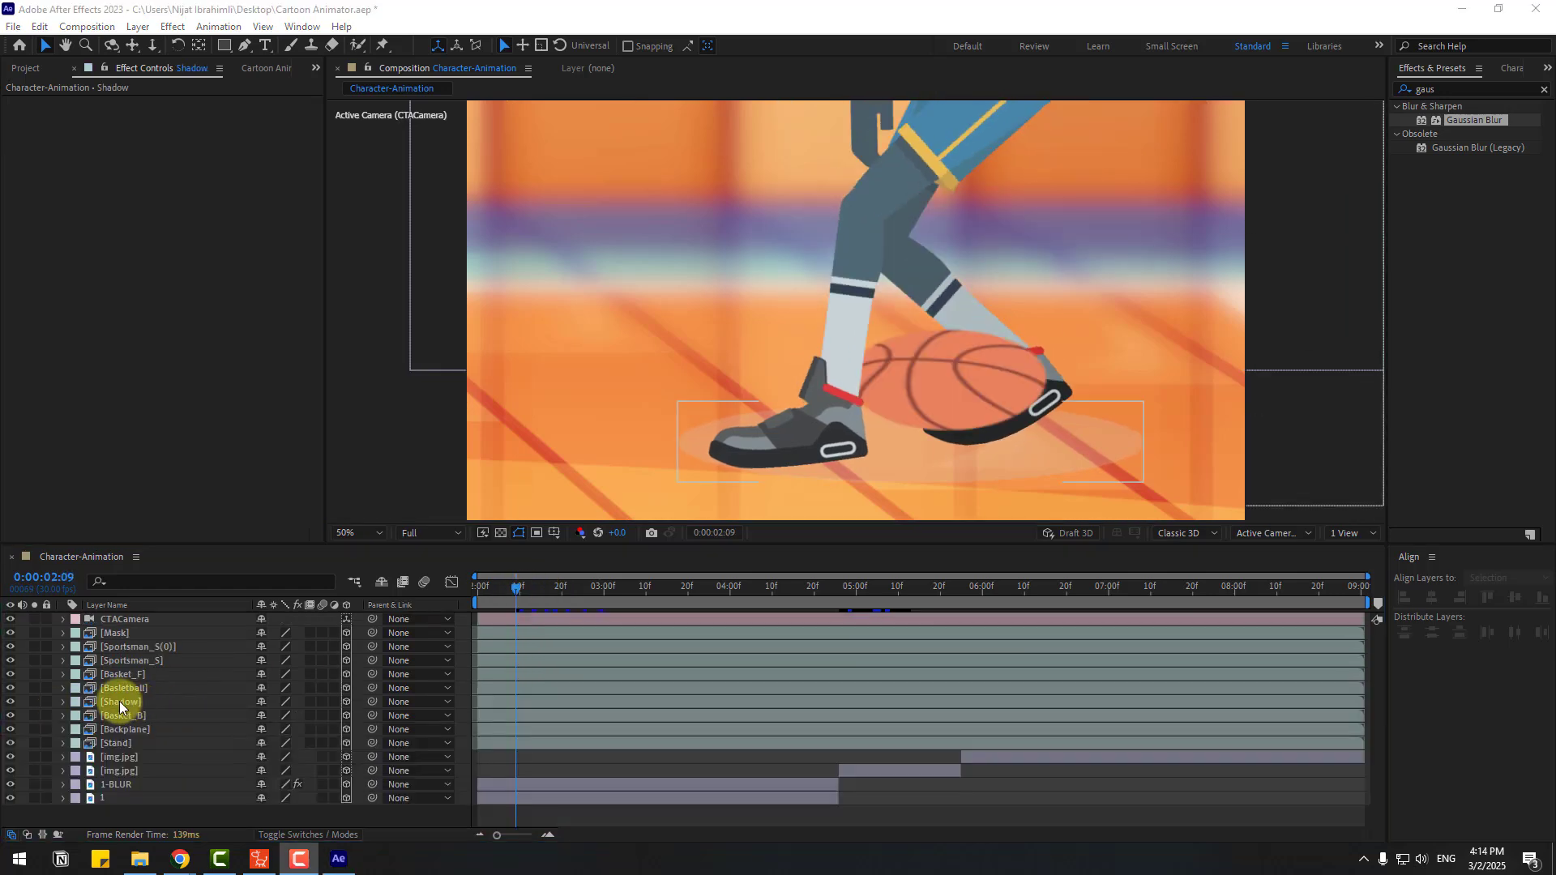
pyautogui.click(118, 702)
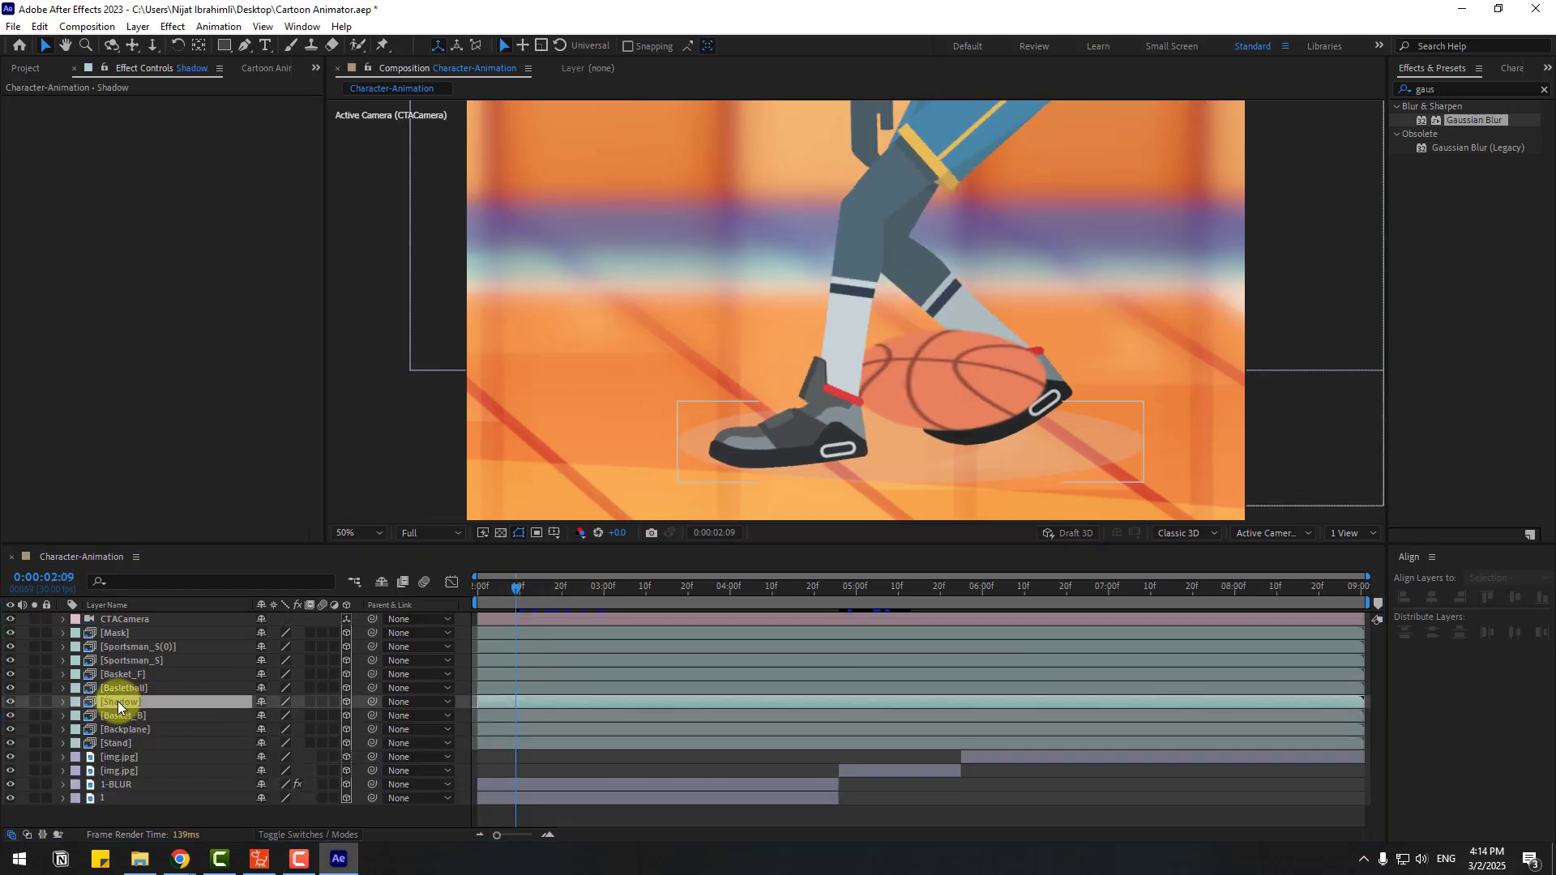
pyautogui.click(284, 835)
pyautogui.click(266, 702)
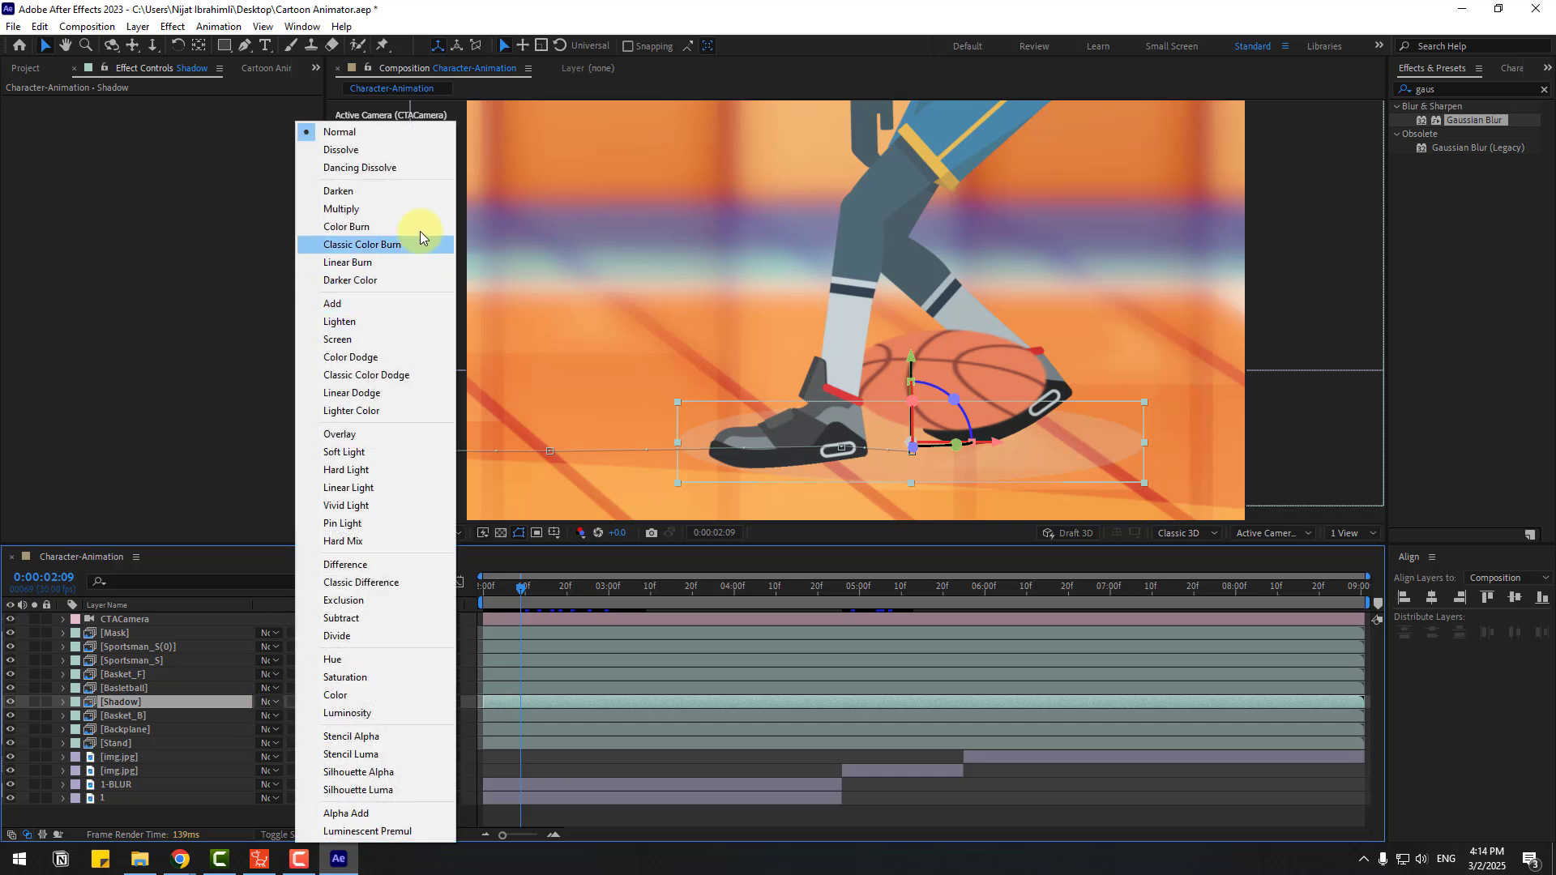
pyautogui.click(360, 208)
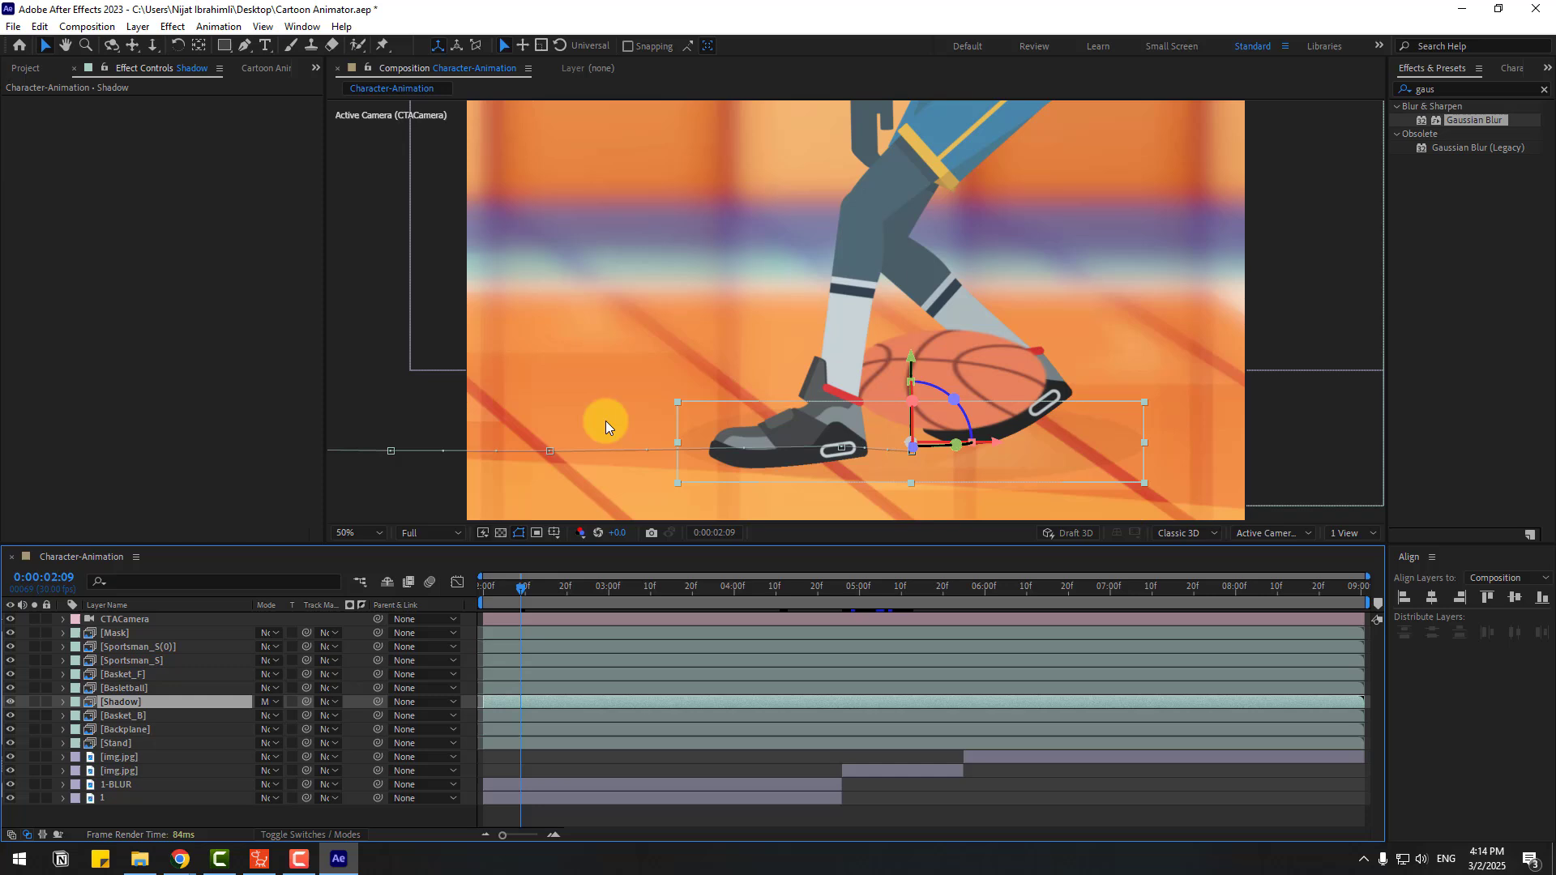
pyautogui.click(602, 810)
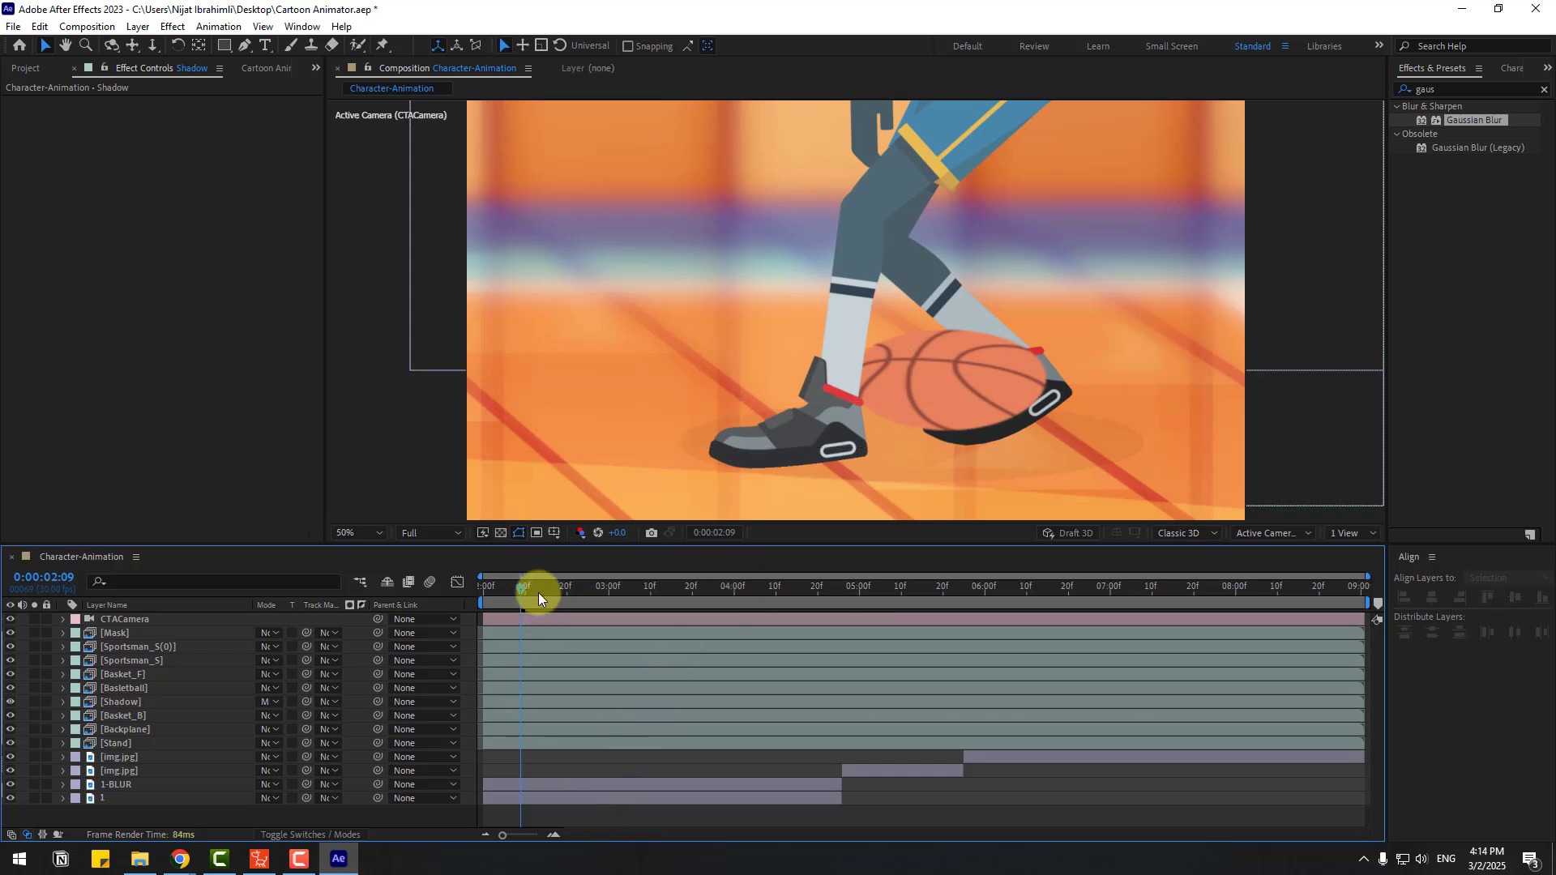
pyautogui.moveTo(538, 592); pyautogui.dragTo(613, 590)
# Apply Hue/Saturation to Sportsman_S(0) with Master Hue +4 and Lightness -21
pyautogui.click(1465, 86)
pyautogui.press('BackSpace')
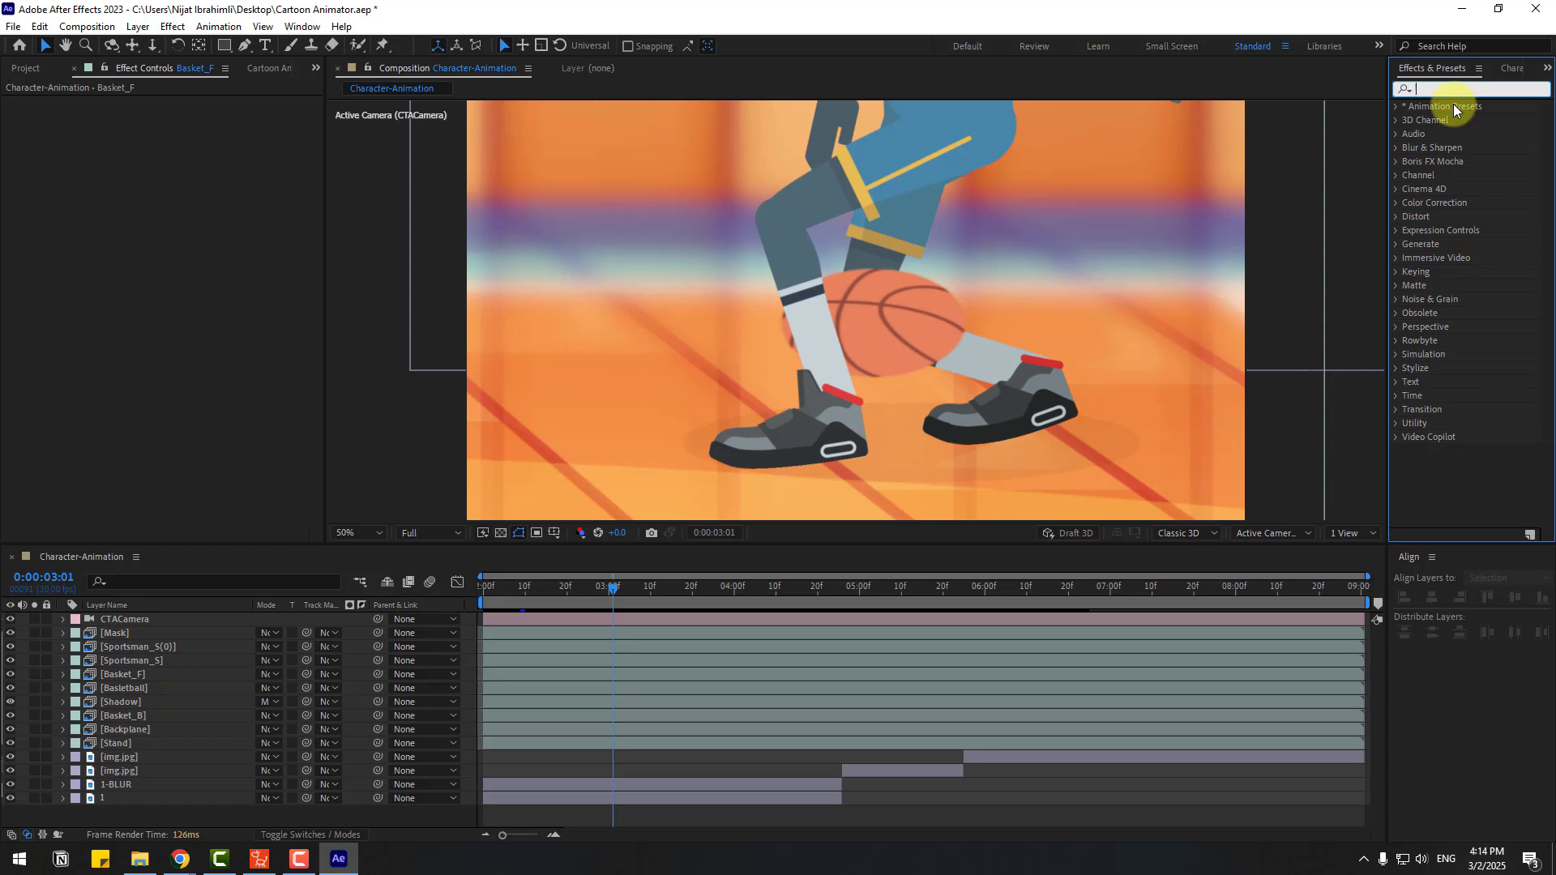
pyautogui.write('hue')
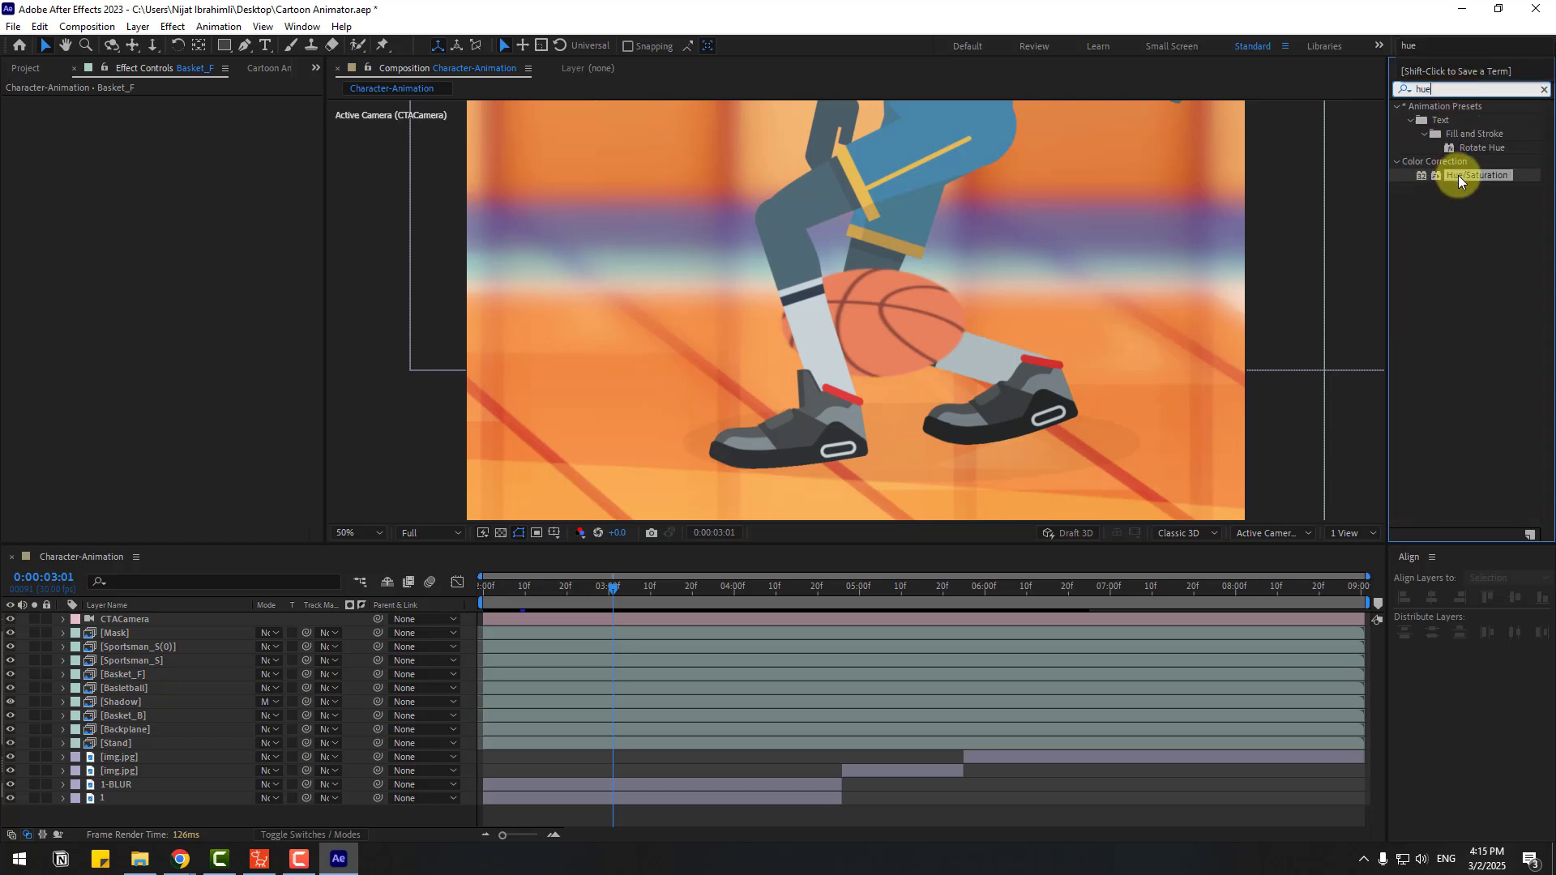
pyautogui.moveTo(1458, 175); pyautogui.dragTo(129, 648)
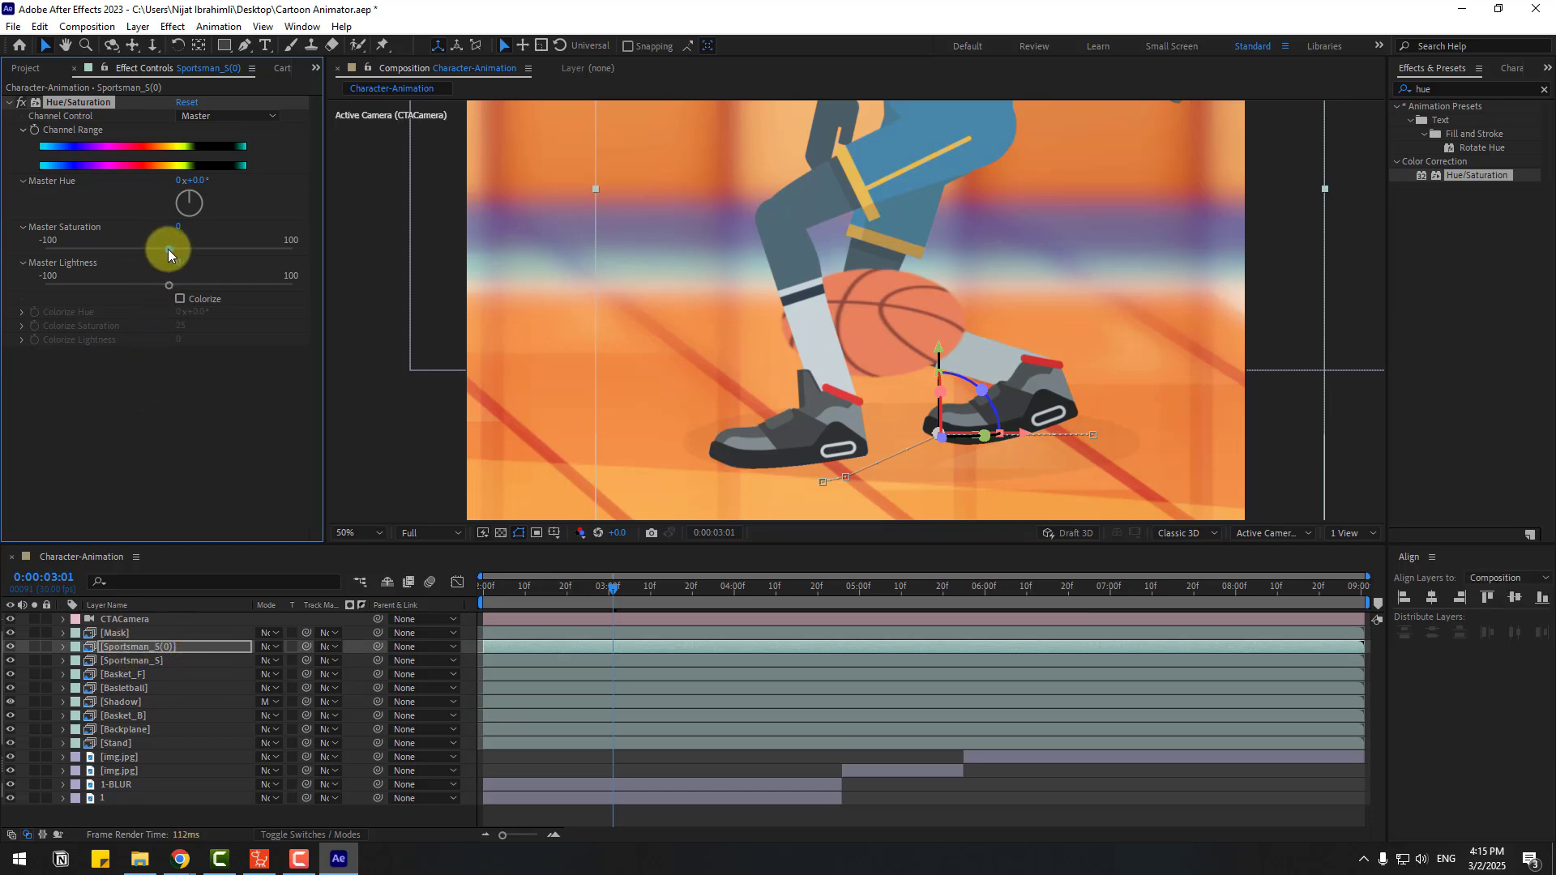
pyautogui.moveTo(172, 285)
pyautogui.mouseDown()
pyautogui.moveTo(201, 285)
pyautogui.moveTo(144, 290)
pyautogui.mouseUp()
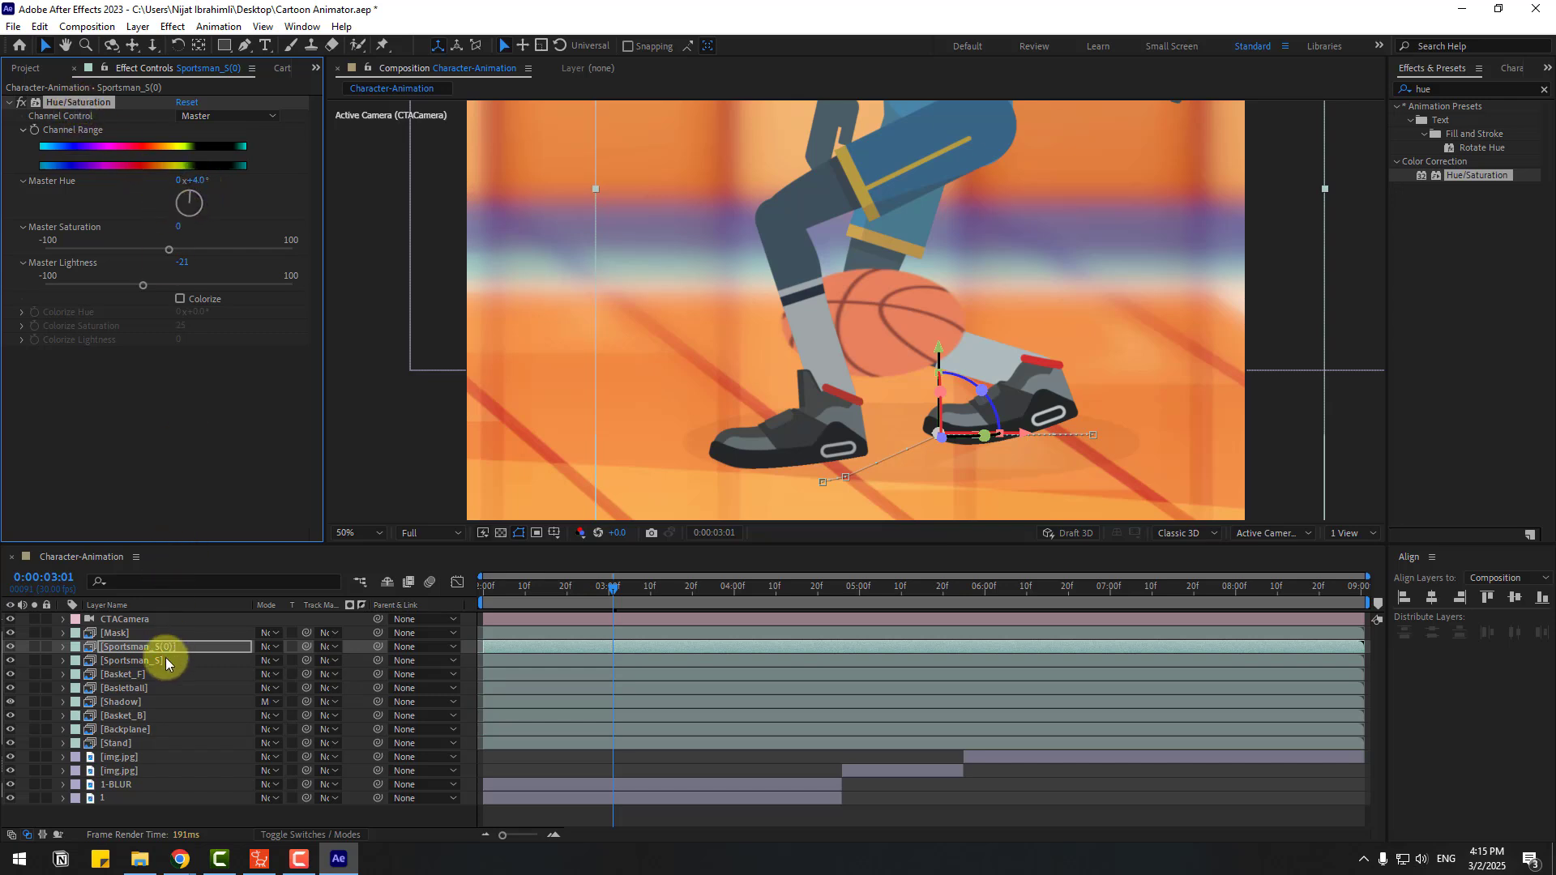
# Paste the same Hue/Saturation onto Sportsman_S and preview the animation
pyautogui.click(126, 663)
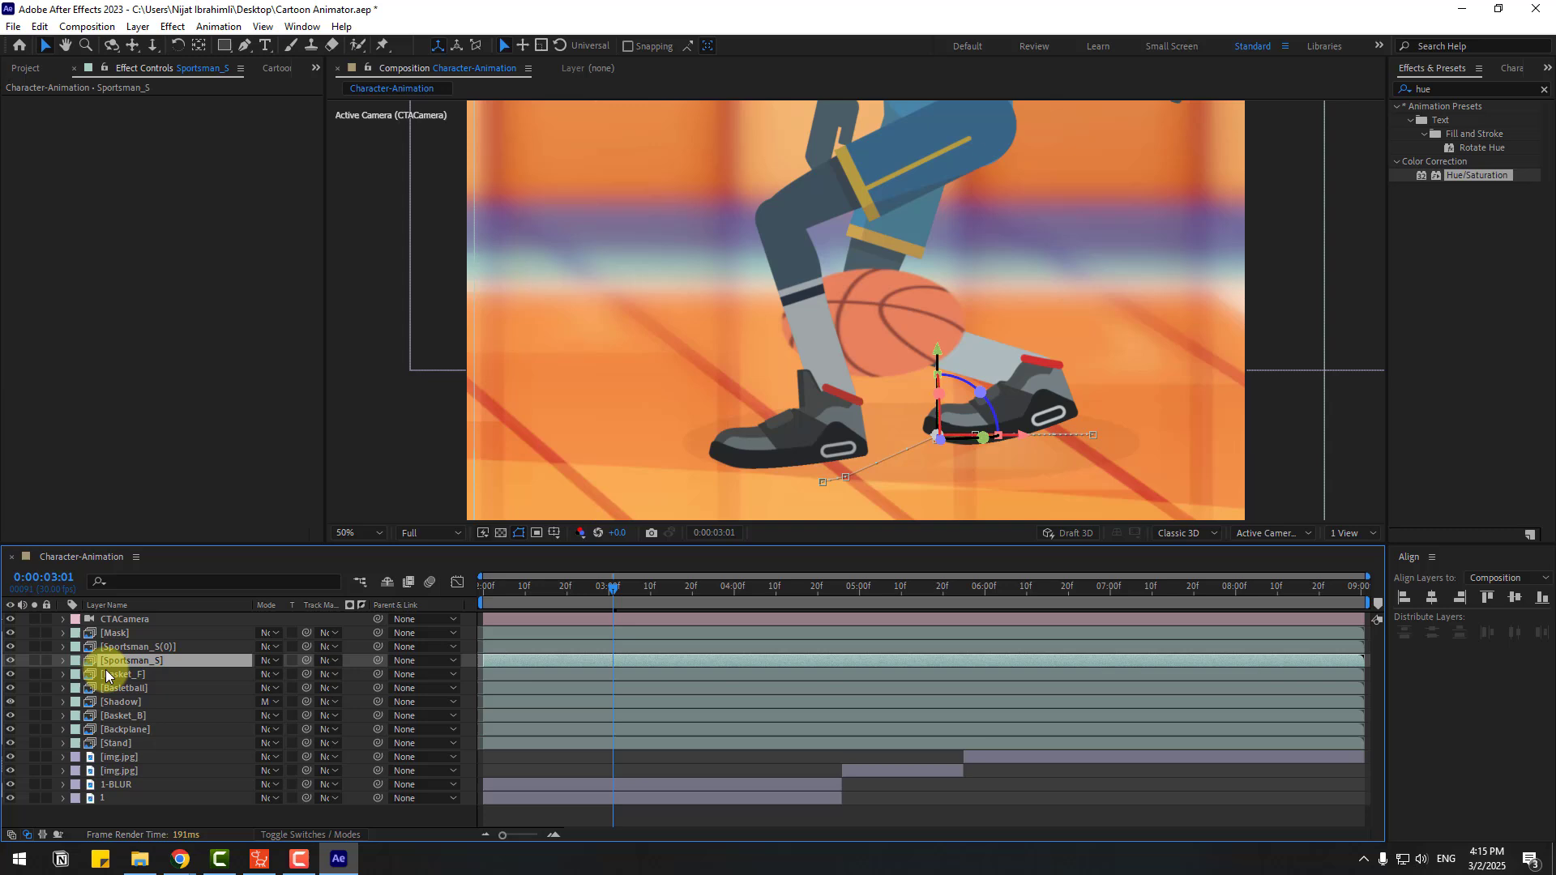
pyautogui.hotkey('ctrl', 'v')
pyautogui.press('pageup')
pyautogui.press('pageup')
pyautogui.press('pageup')
pyautogui.press('pageup')
pyautogui.press('pageup')
pyautogui.press('pageup')
pyautogui.press('pageup')
pyautogui.press('pageup')
pyautogui.press('pageup')
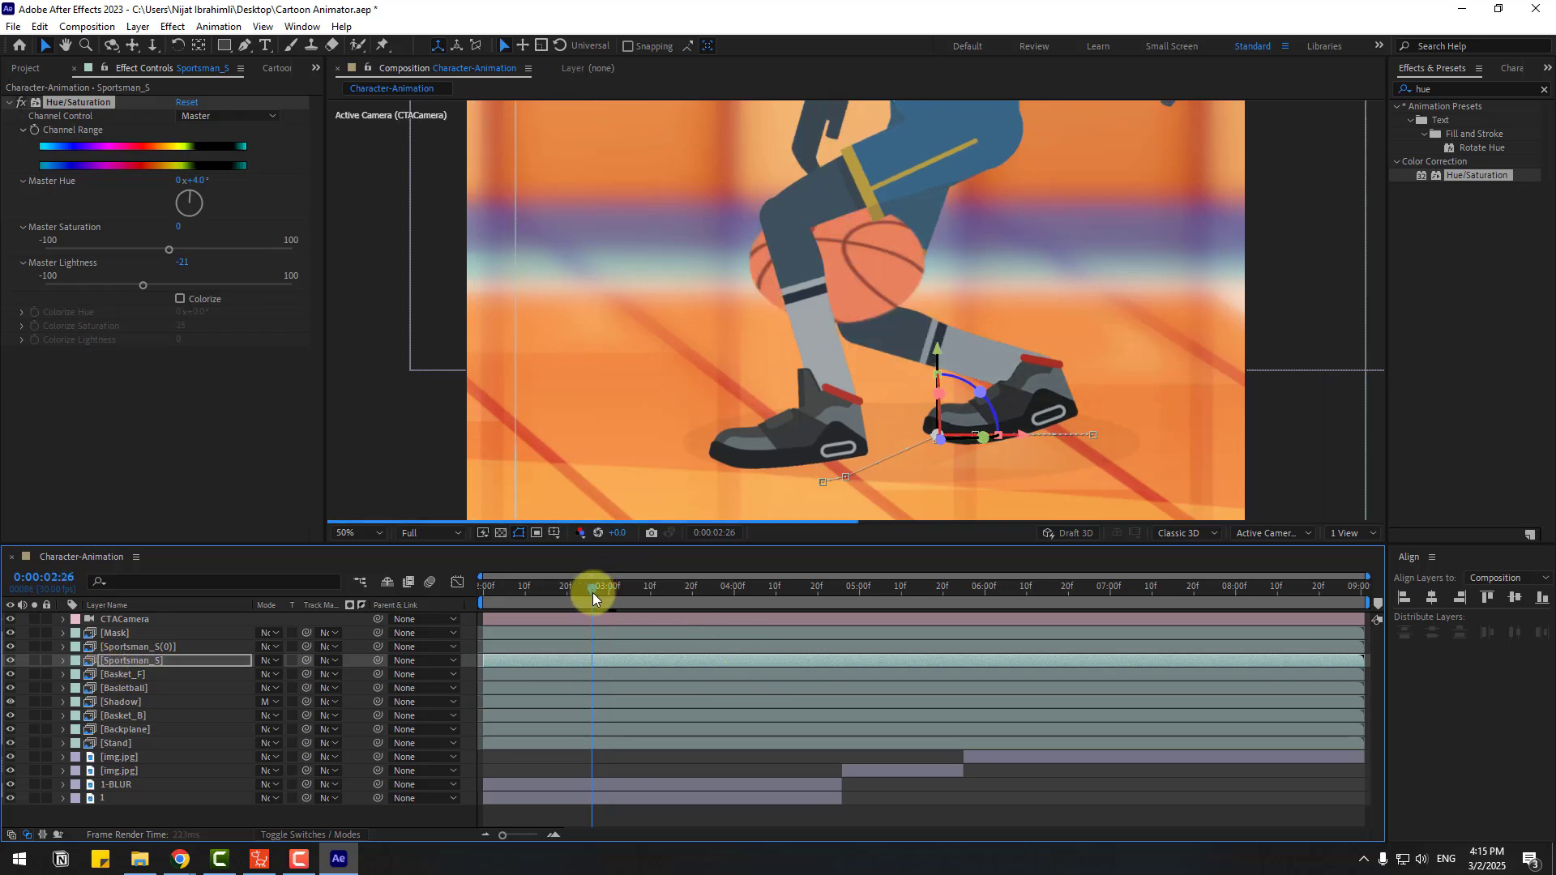
pyautogui.press('space')
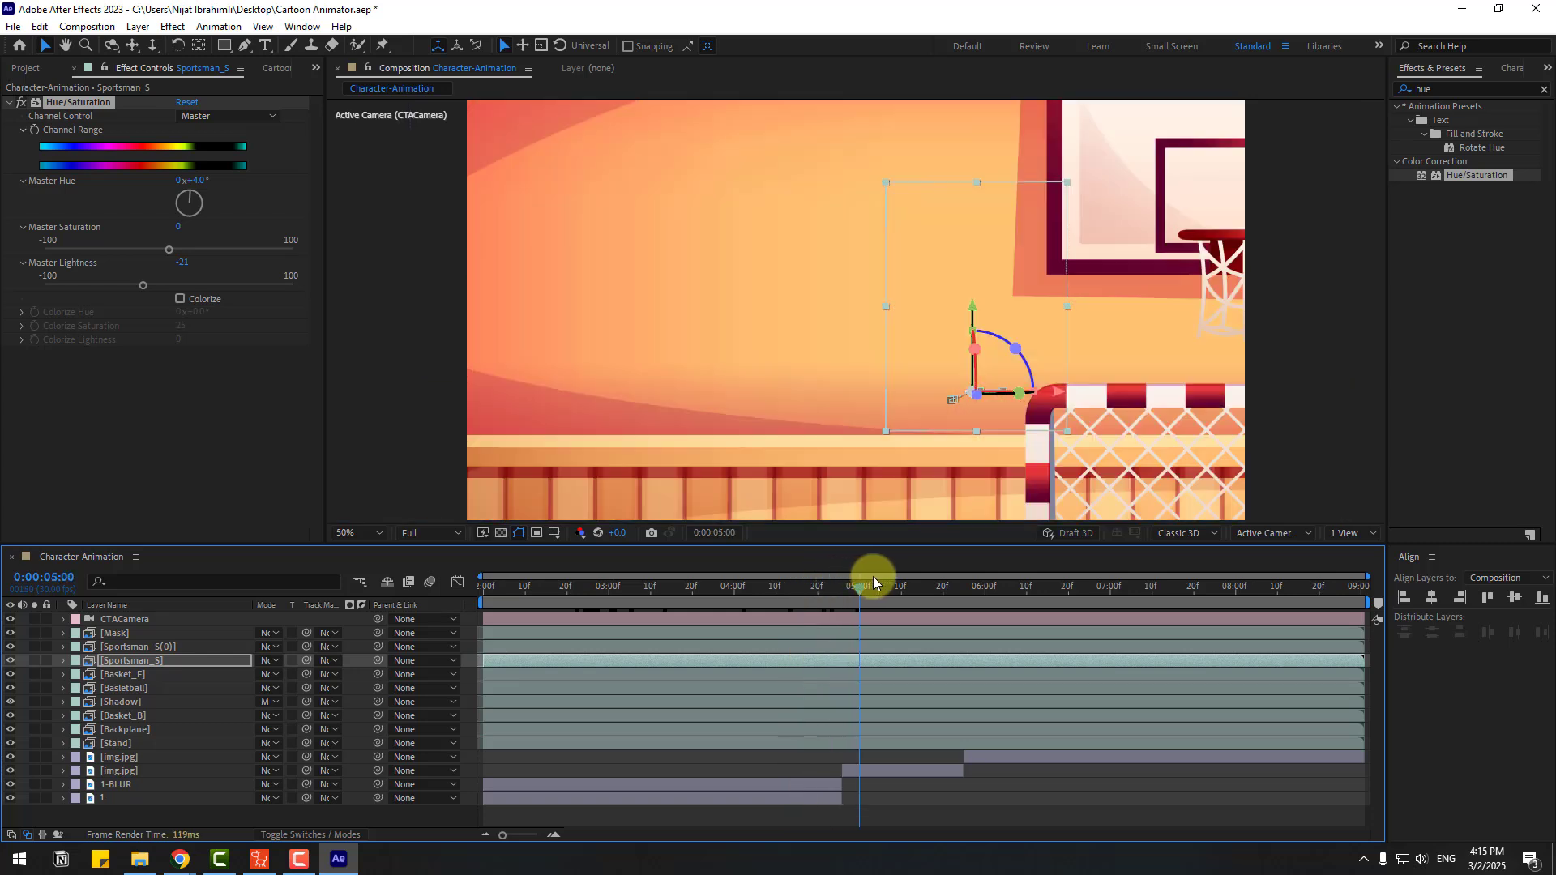
# Stop playback on the hoop shot and rename the second img.jpg layer to 2
pyautogui.click(873, 577)
pyautogui.click(862, 774)
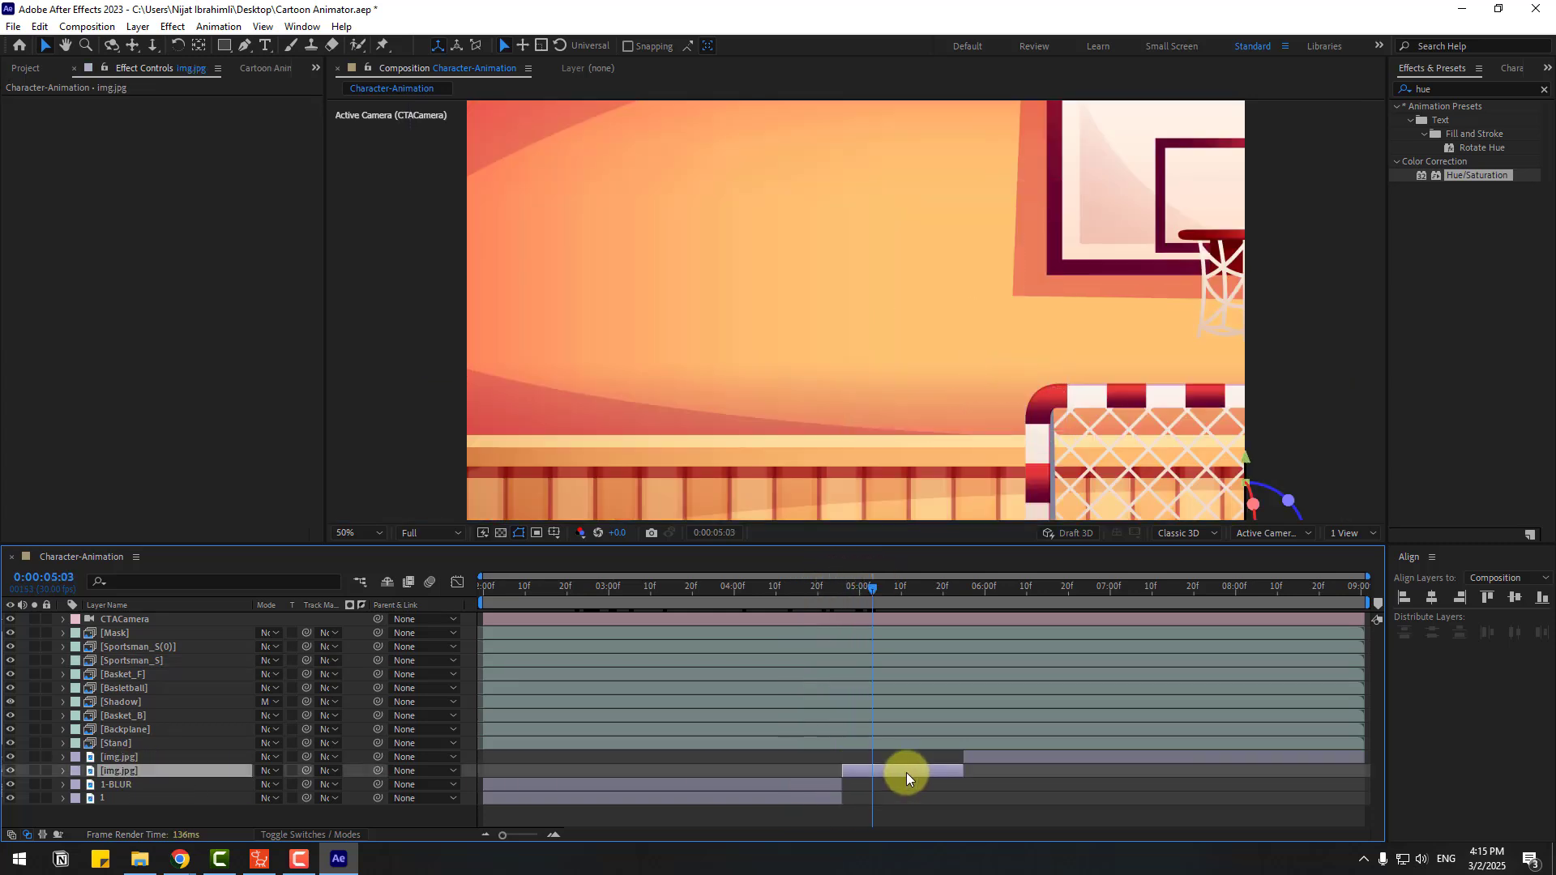
pyautogui.press('Return')
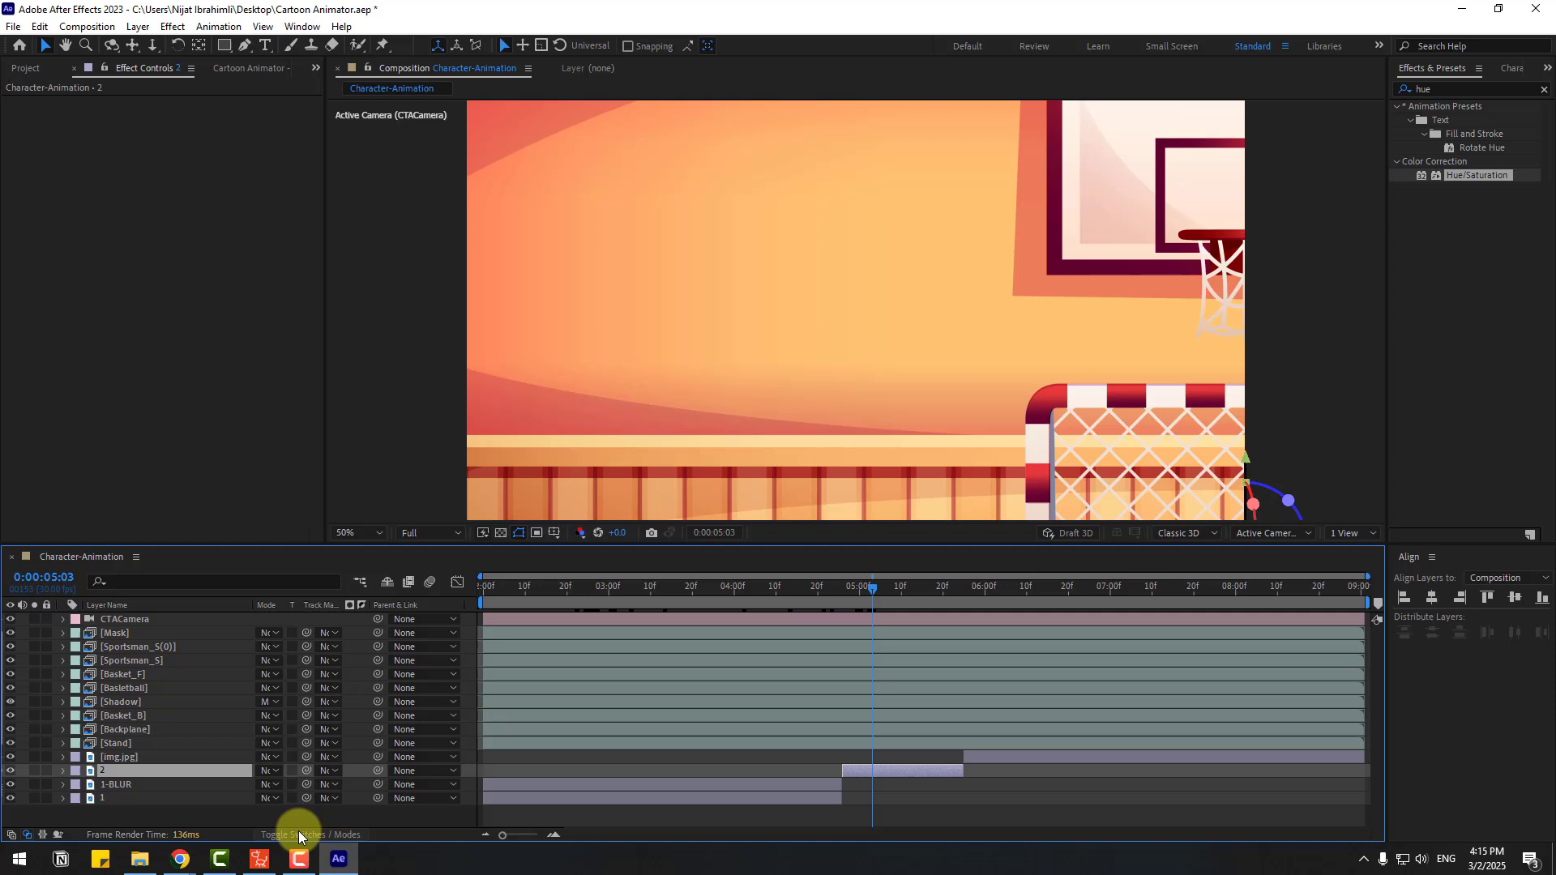
pyautogui.click(295, 834)
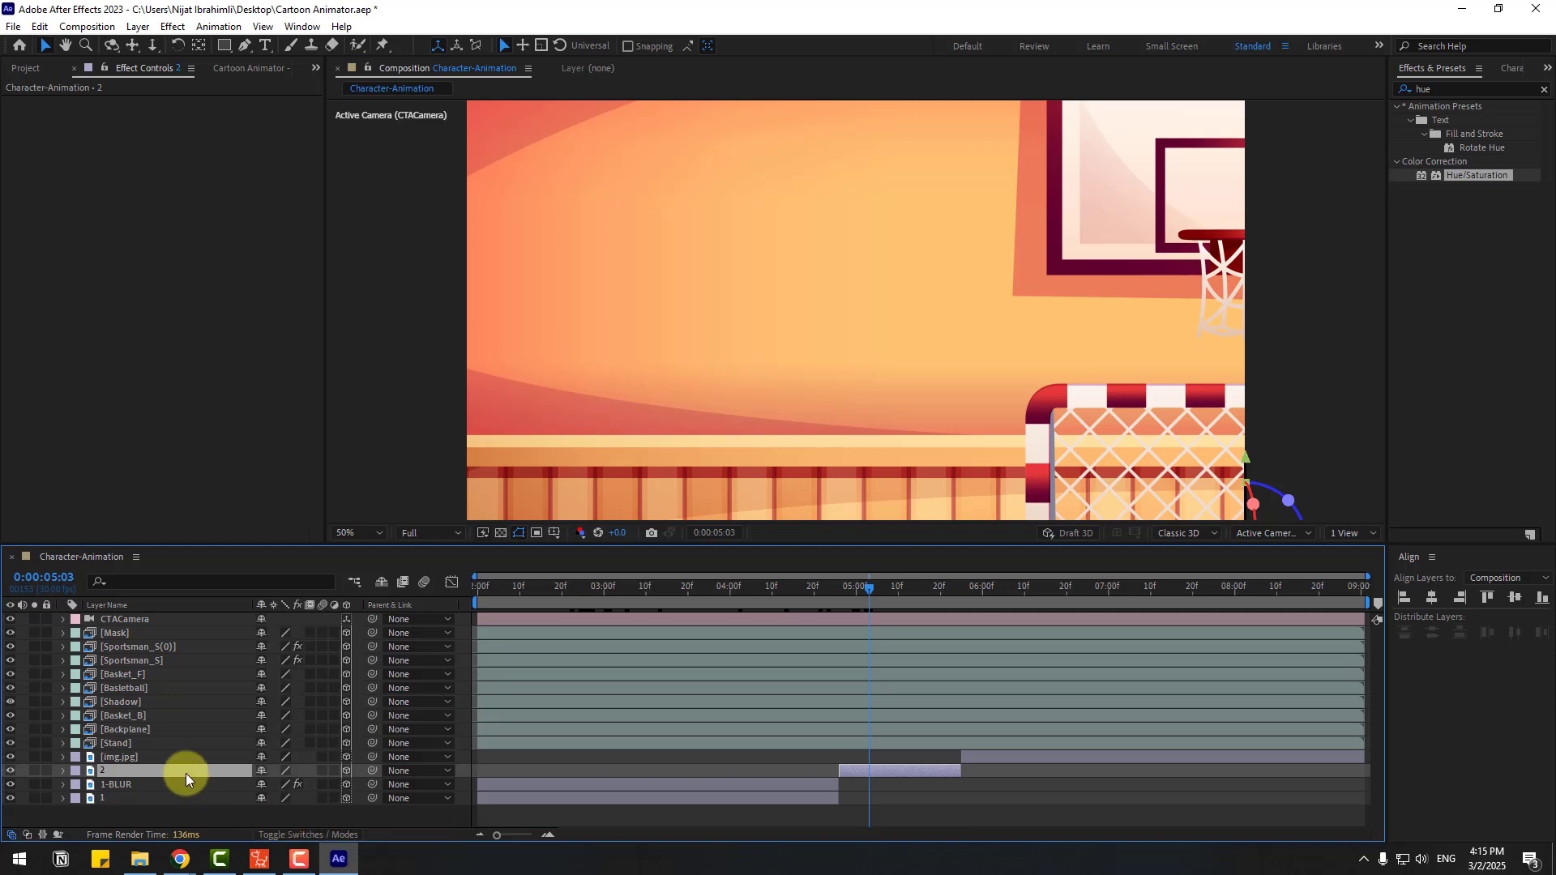
# Push layer 2 back to Z 49, scale it to 58.3%, and drag it to frame the court and goal
pyautogui.press('p')
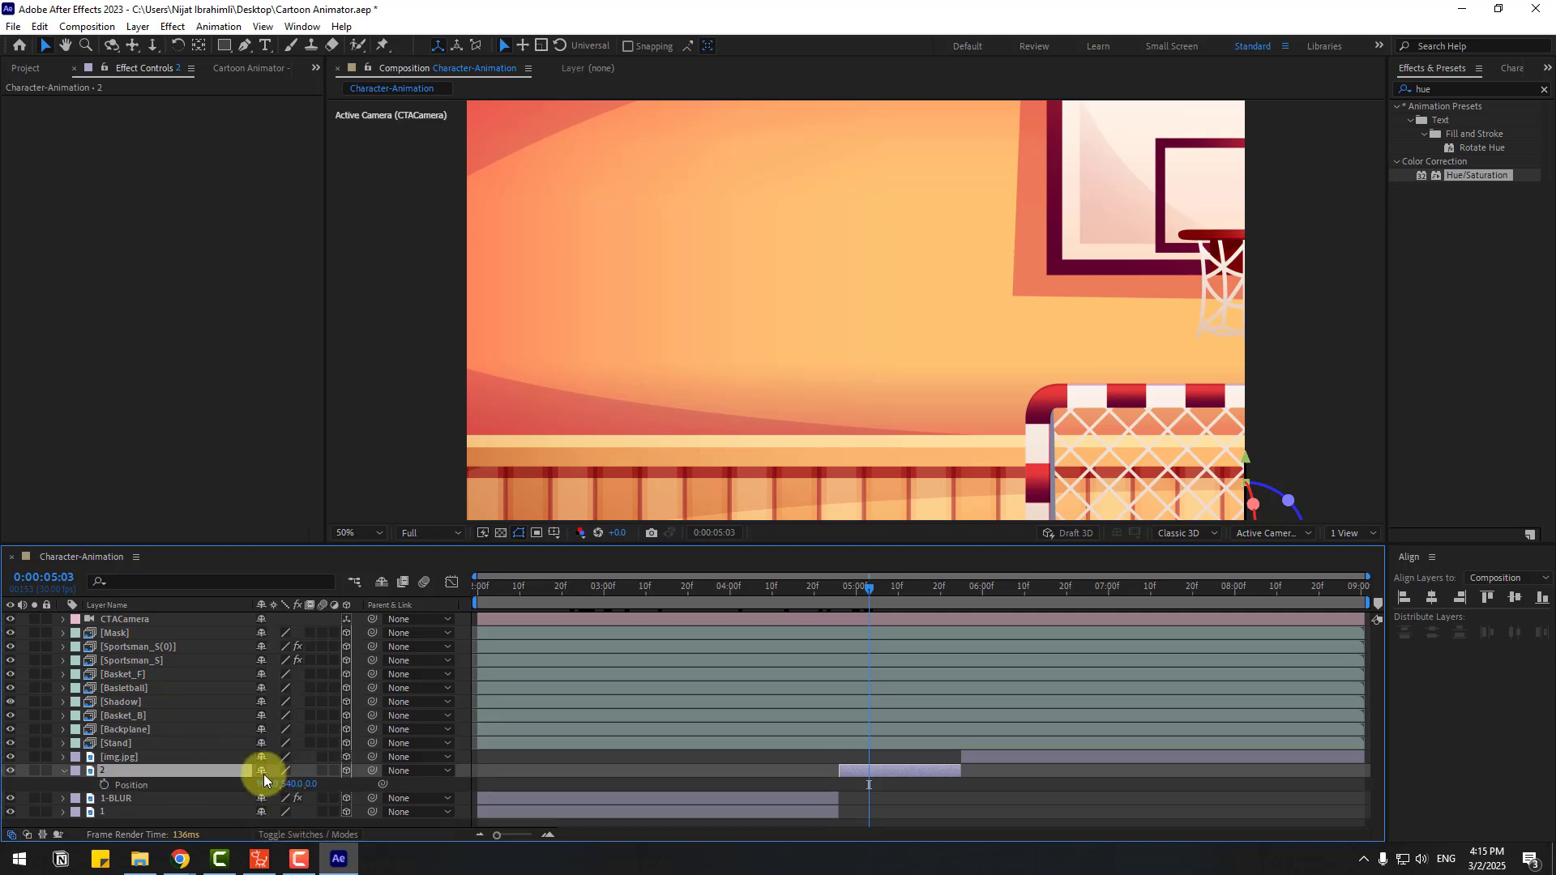
pyautogui.moveTo(314, 783); pyautogui.dragTo(209, 783)
pyautogui.press('s')
pyautogui.click(743, 373)
pyautogui.moveTo(743, 373); pyautogui.dragTo(868, 348)
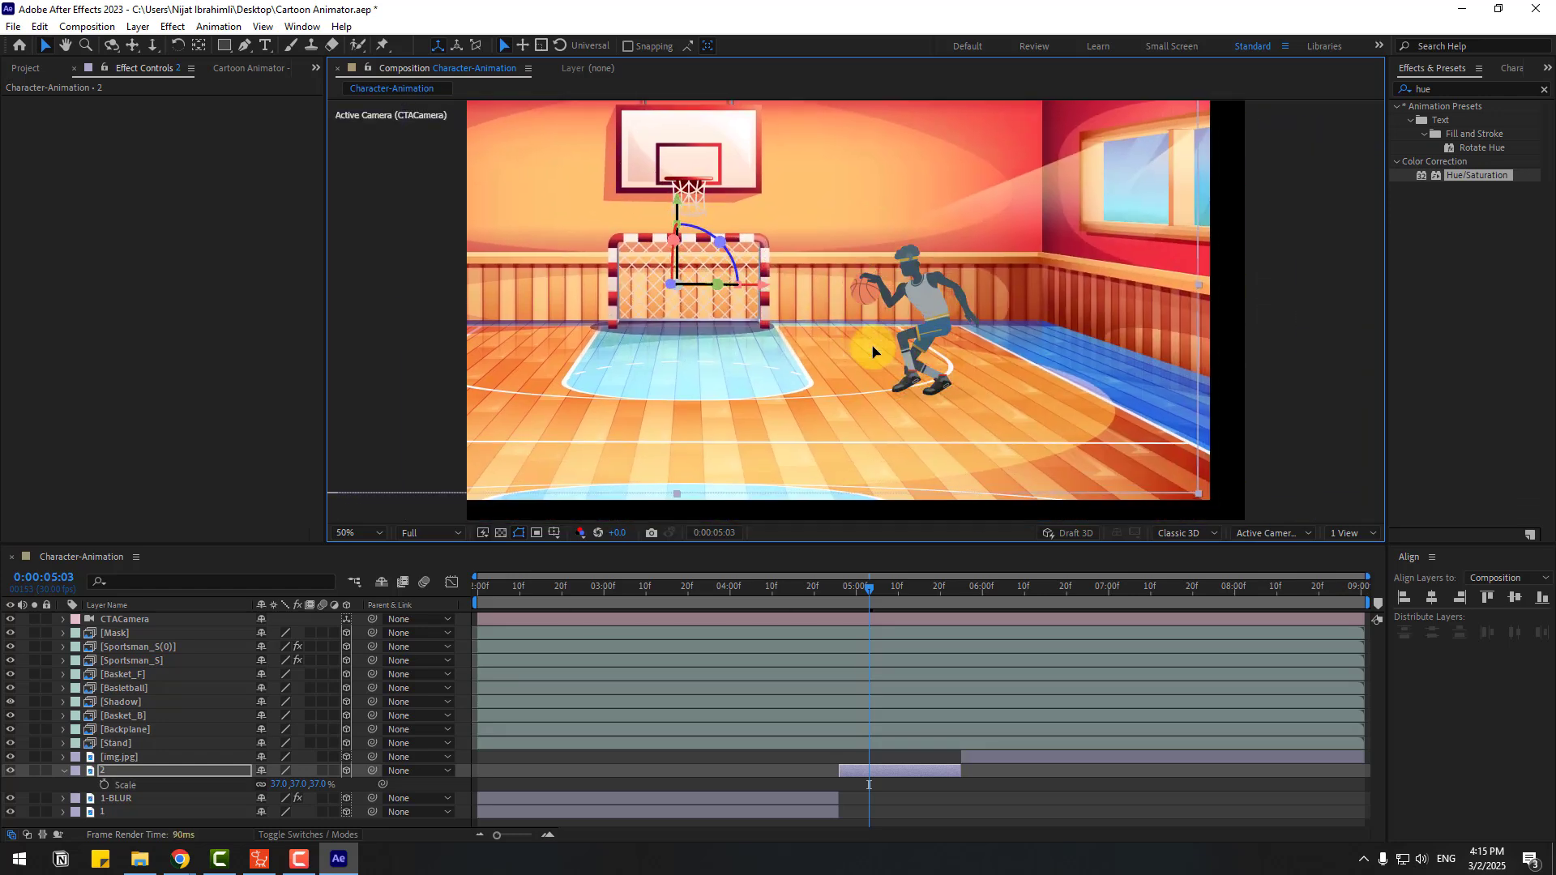
pyautogui.moveTo(811, 588); pyautogui.dragTo(991, 588)
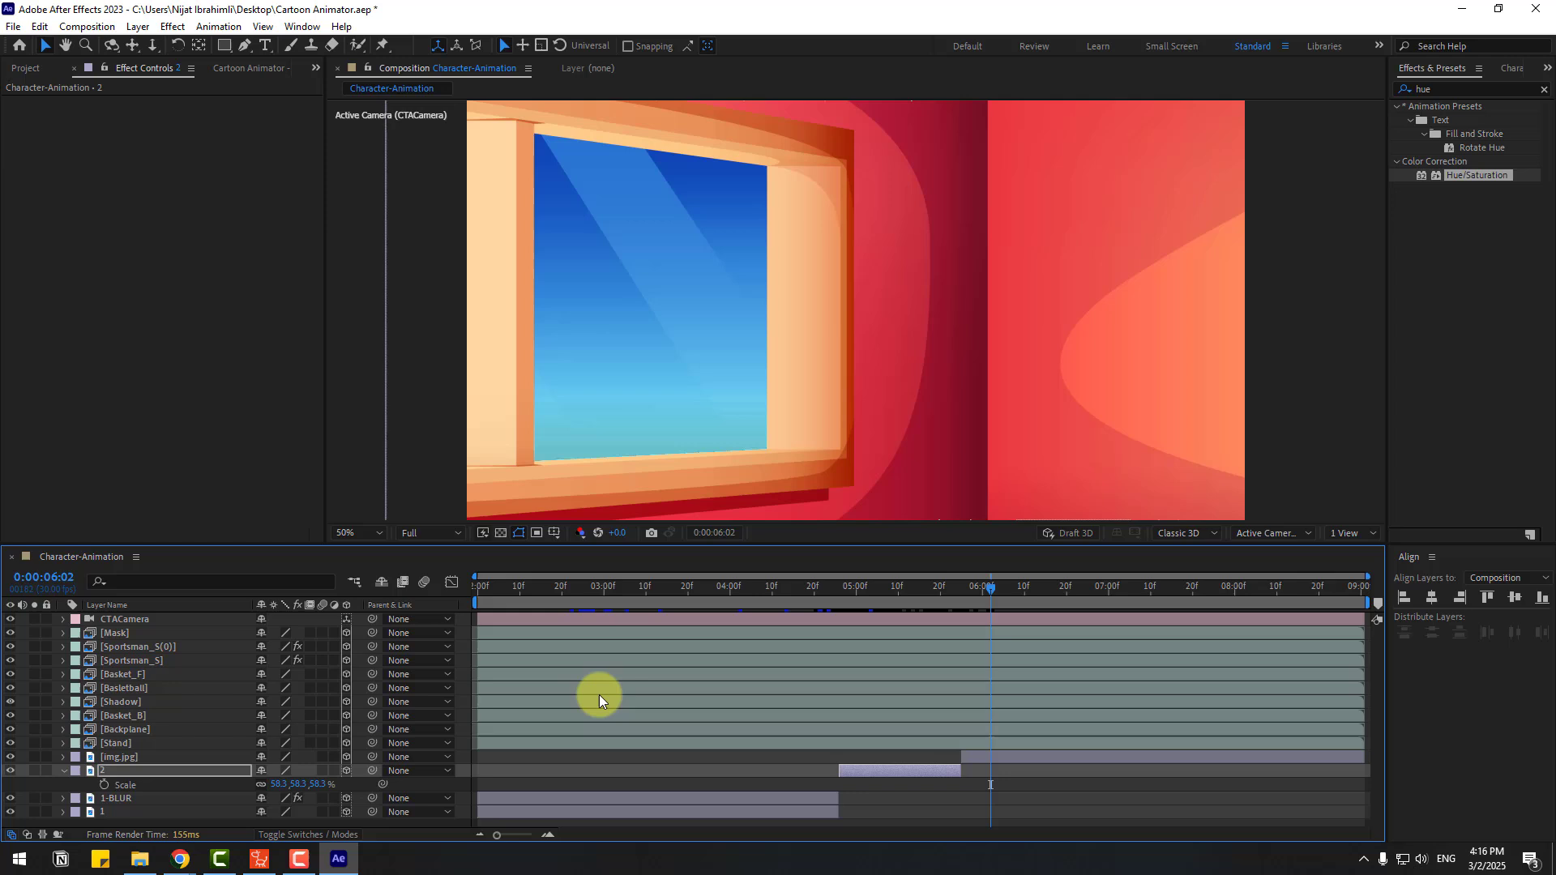
# Rename the remaining img.jpg layer to 3
pyautogui.click(62, 770)
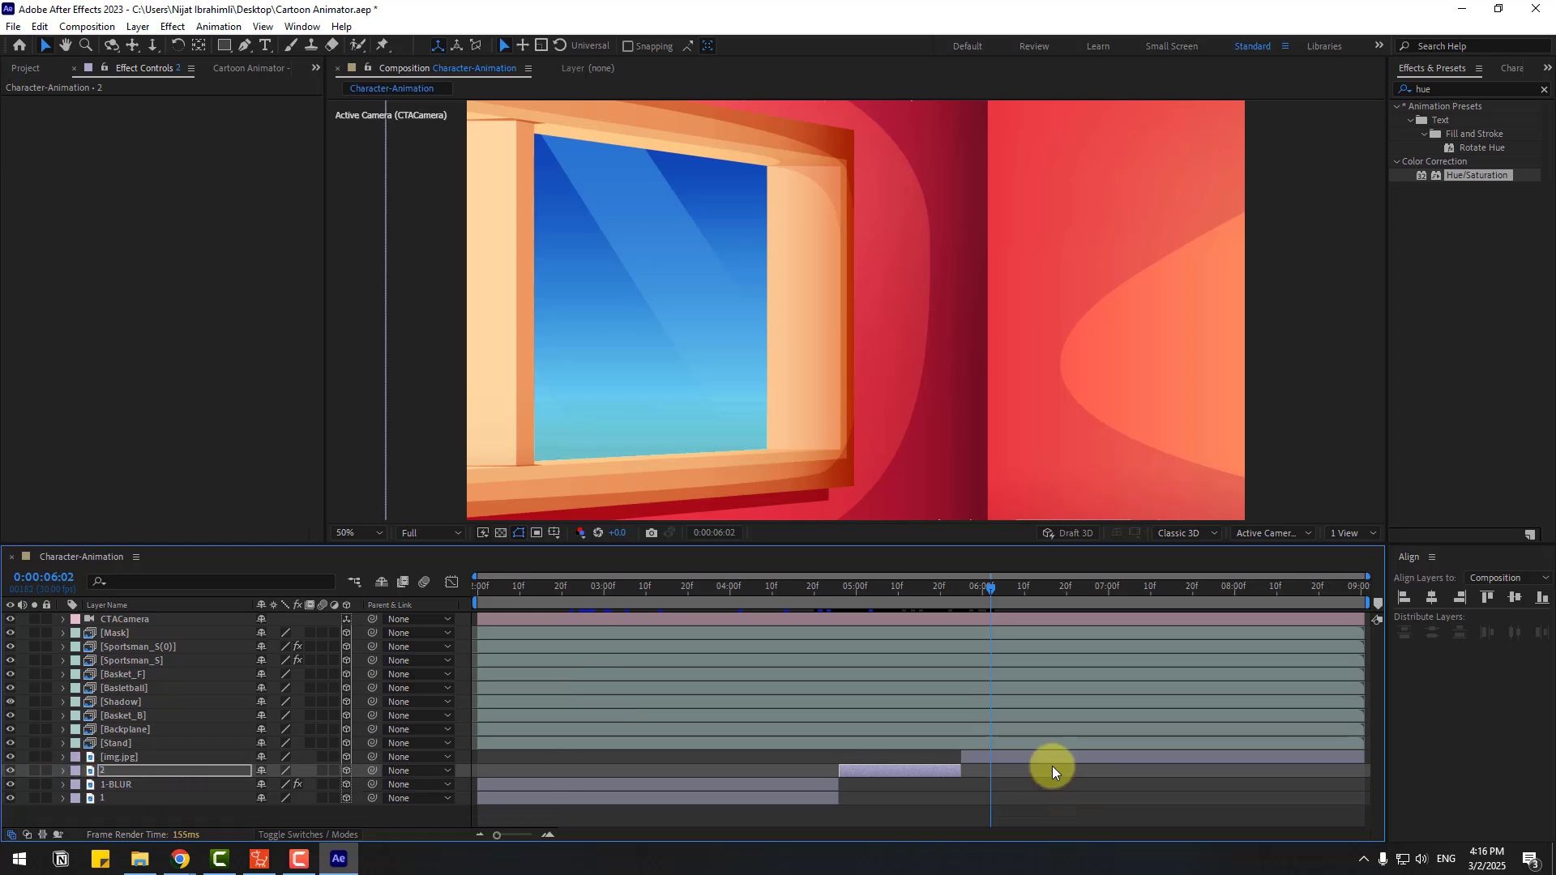
pyautogui.click(993, 757)
pyautogui.press('Return')
pyautogui.write('3')
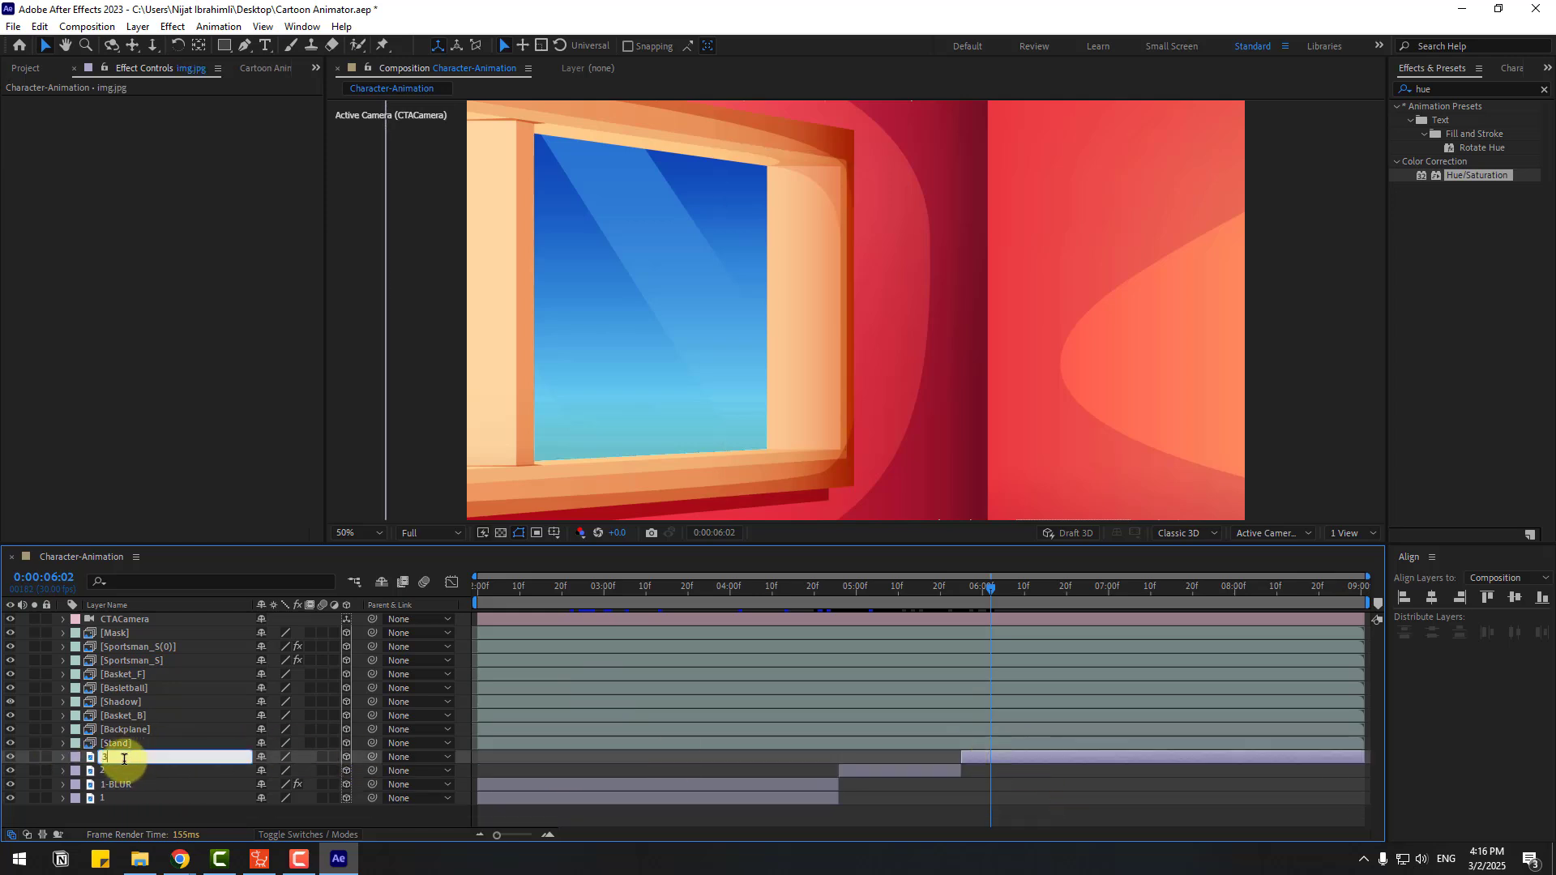
pyautogui.press('Return')
# Scale layer 3 to 52%, then move to the frames around seven seconds
pyautogui.press('p')
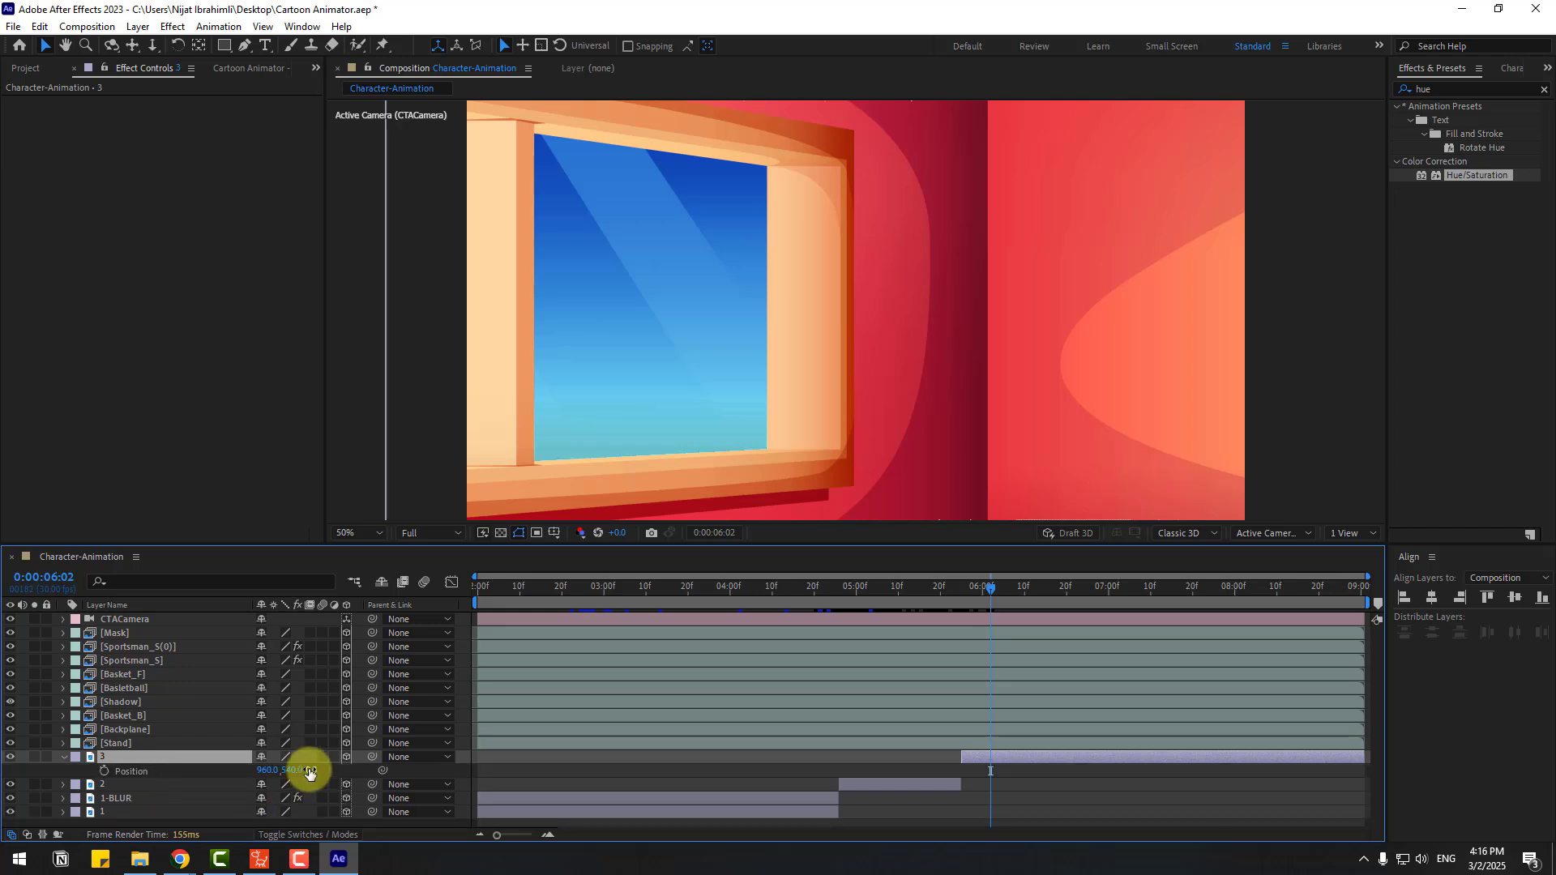
pyautogui.press('p')
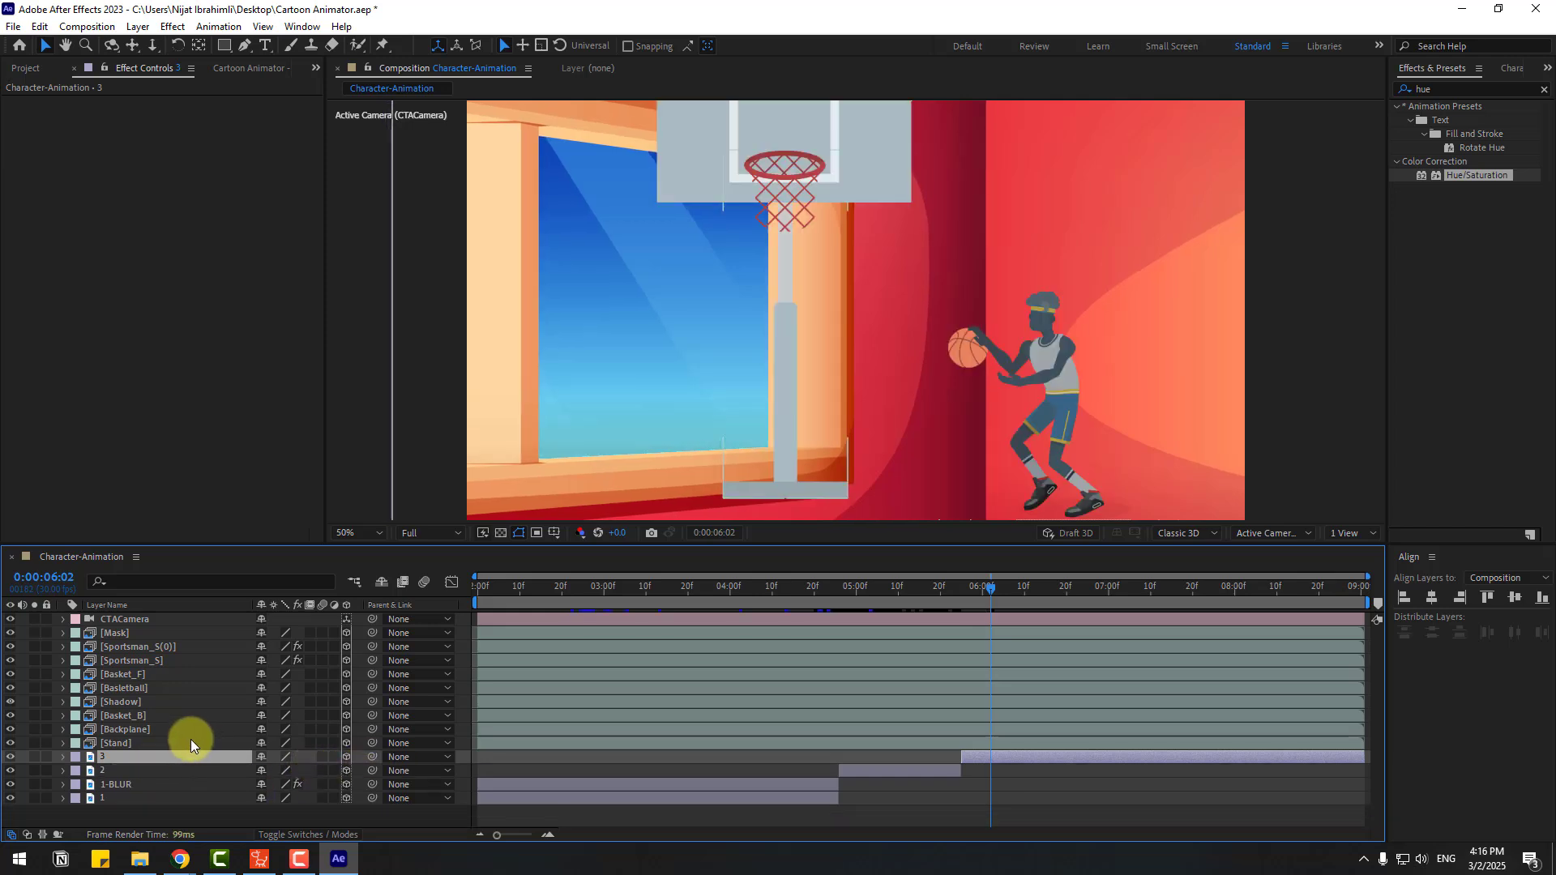
pyautogui.press('s')
pyautogui.moveTo(272, 771); pyautogui.dragTo(243, 771)
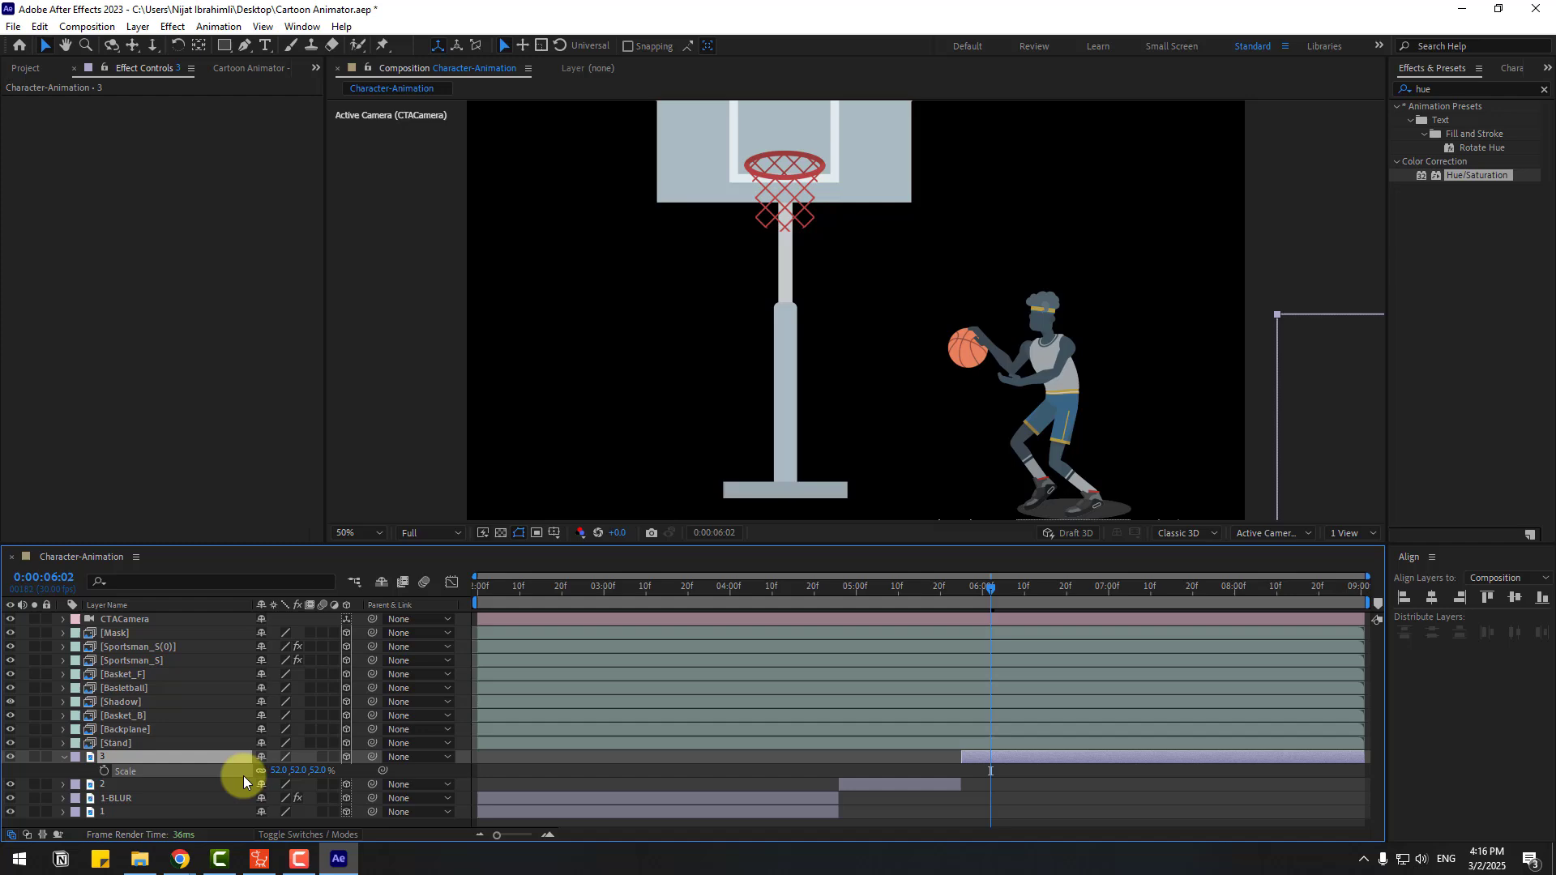
pyautogui.click(460, 291)
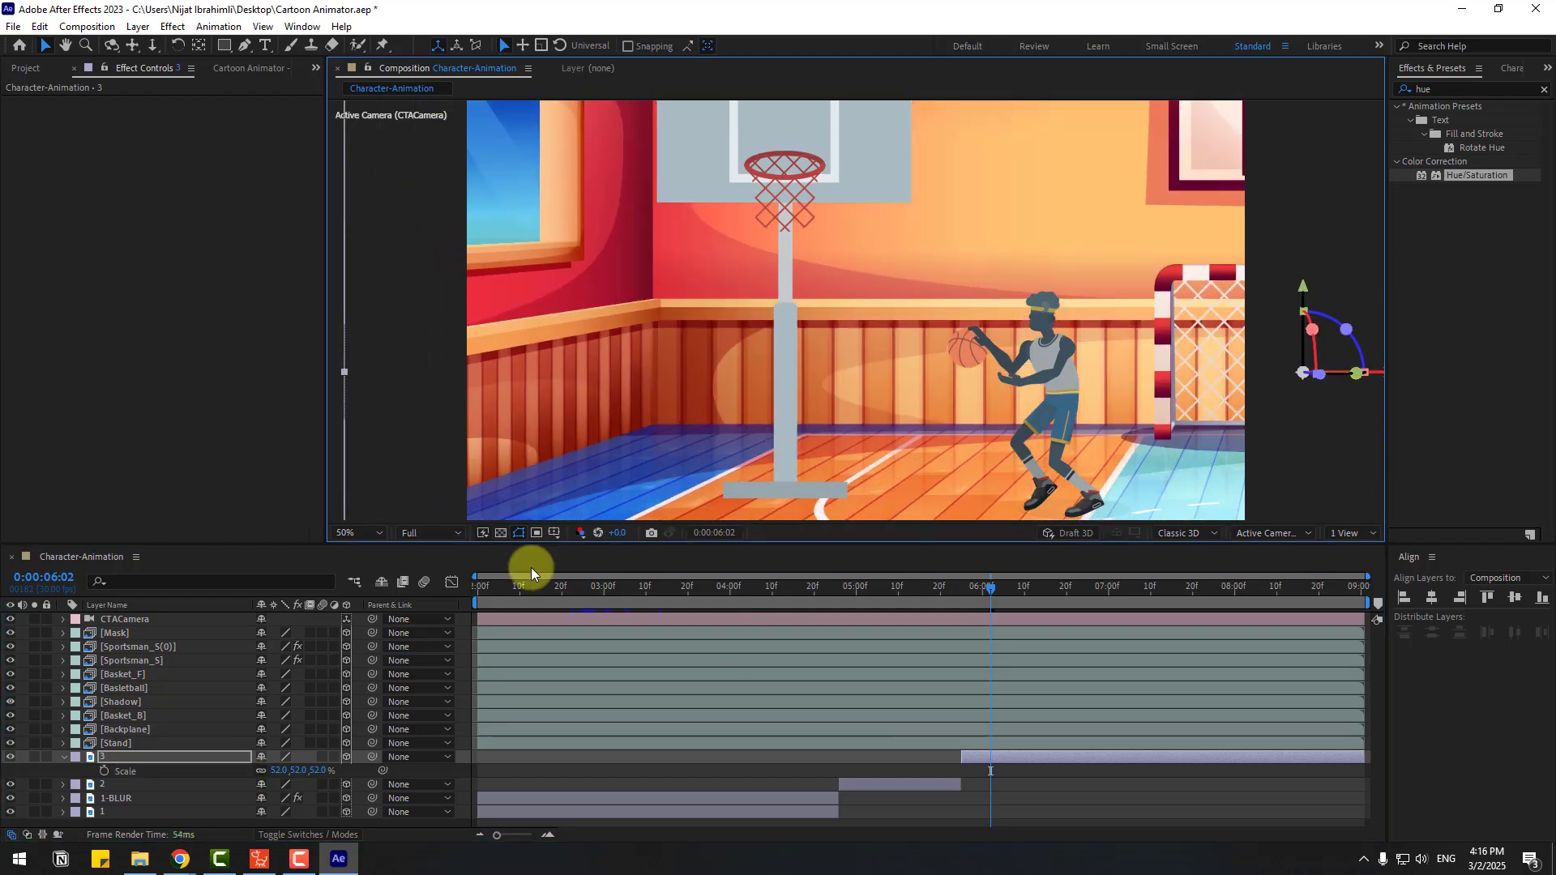
pyautogui.press('u')
pyautogui.press(',')
pyautogui.click(1051, 585)
pyautogui.moveTo(1091, 583)
pyautogui.mouseDown()
pyautogui.moveTo(1176, 586)
pyautogui.moveTo(1020, 585)
pyautogui.moveTo(1112, 585)
pyautogui.mouseUp()
# Split the CTACamera layer twice, the second cut at 0:00:07:16, creating CTACamera 3
pyautogui.scroll(2, 46, 625)
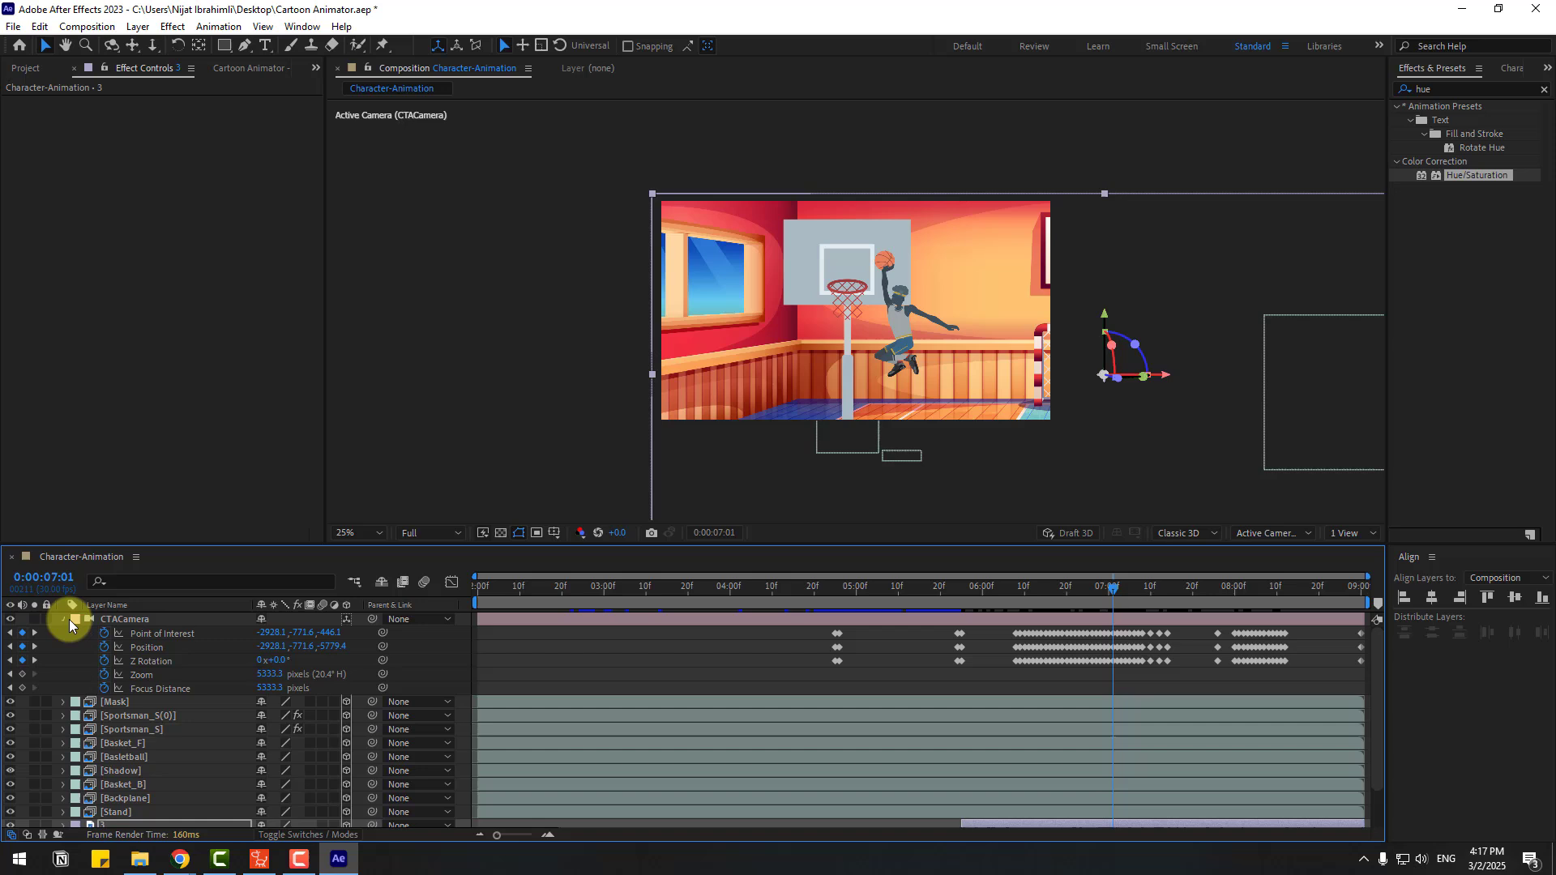
pyautogui.click(68, 620)
pyautogui.click(116, 619)
pyautogui.click(39, 26)
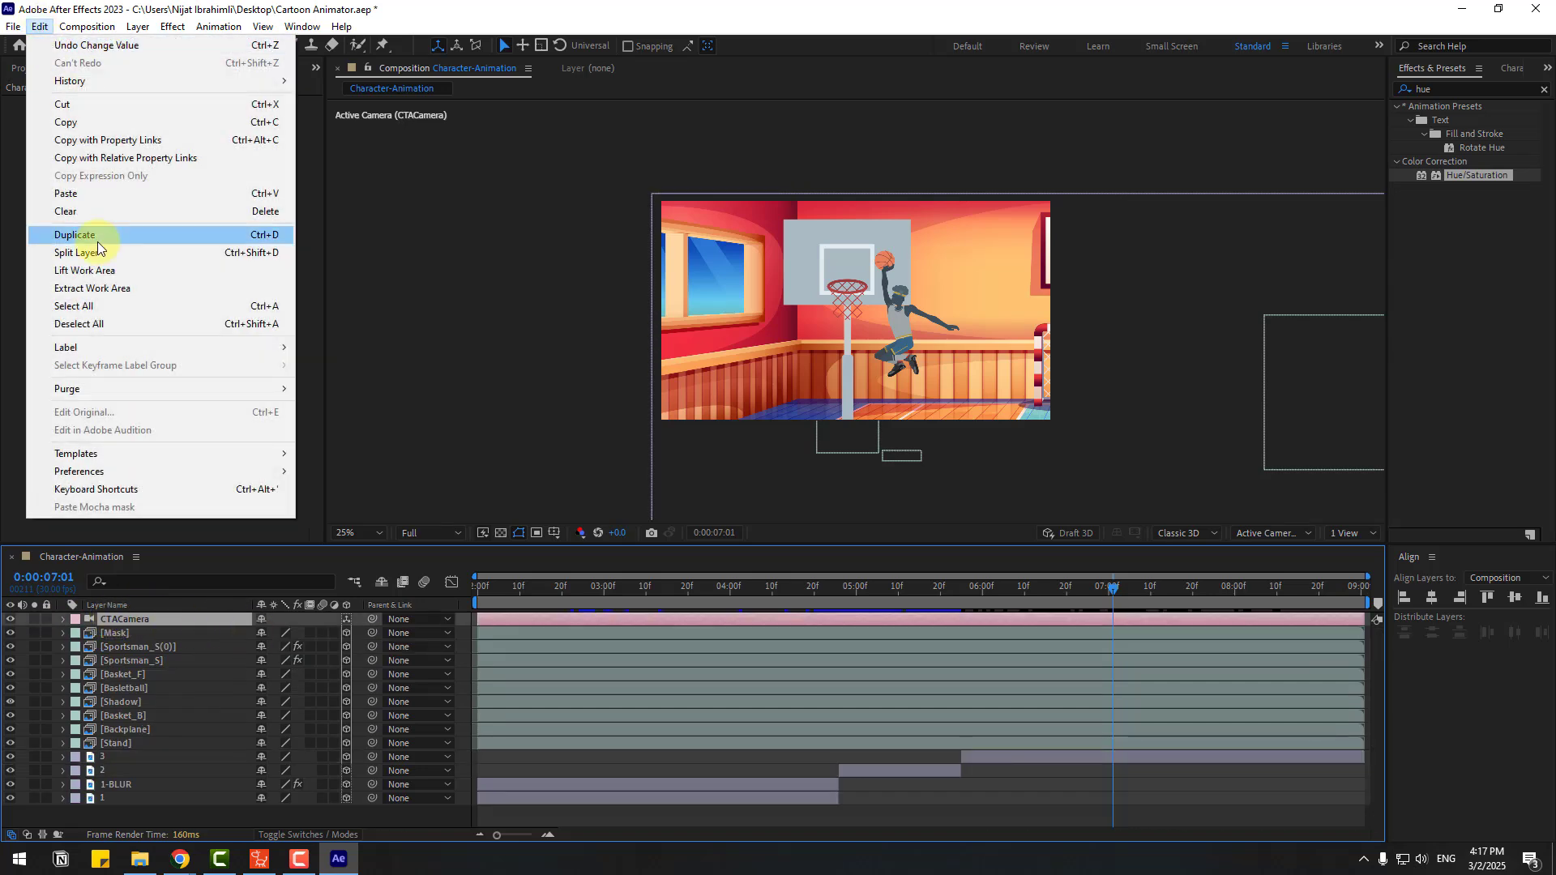
pyautogui.click(159, 252)
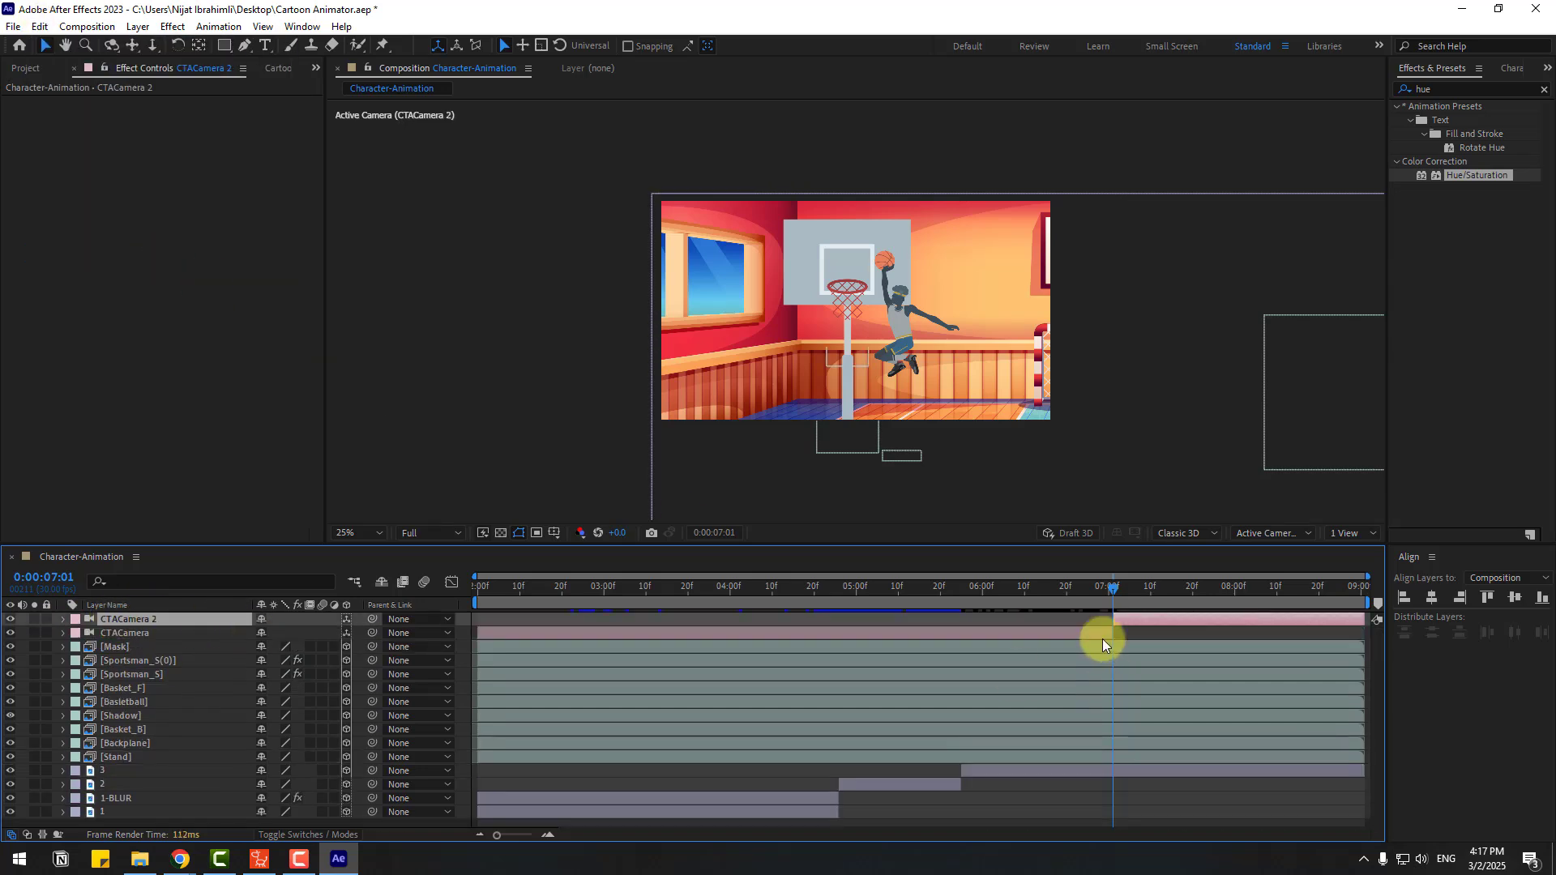
pyautogui.moveTo(1121, 585); pyautogui.dragTo(1154, 577)
pyautogui.click(39, 26)
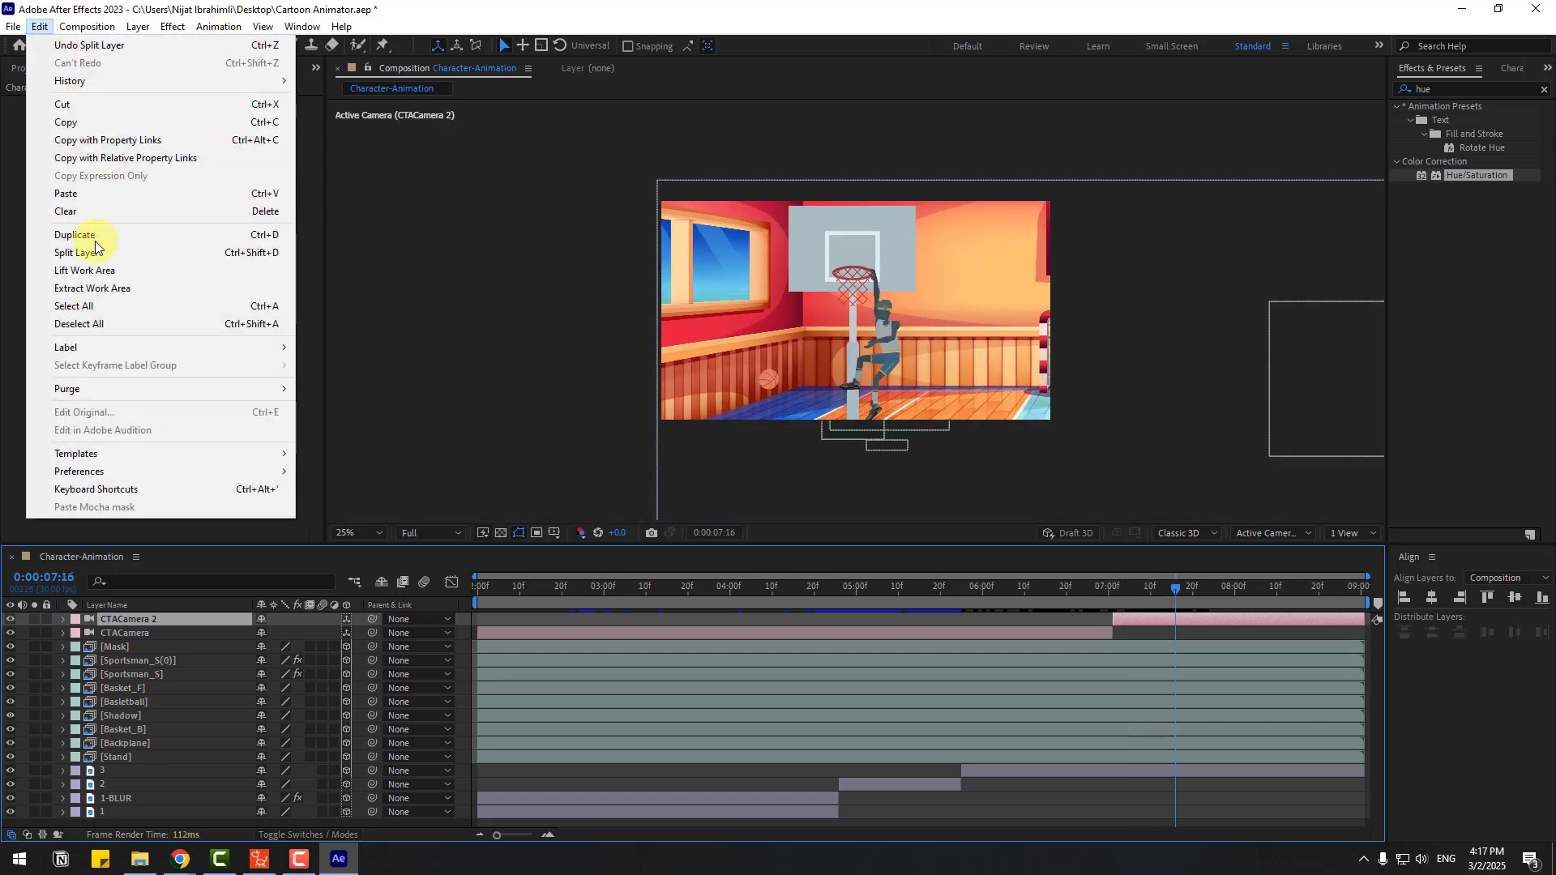
pyautogui.click(94, 253)
pyautogui.click(1195, 641)
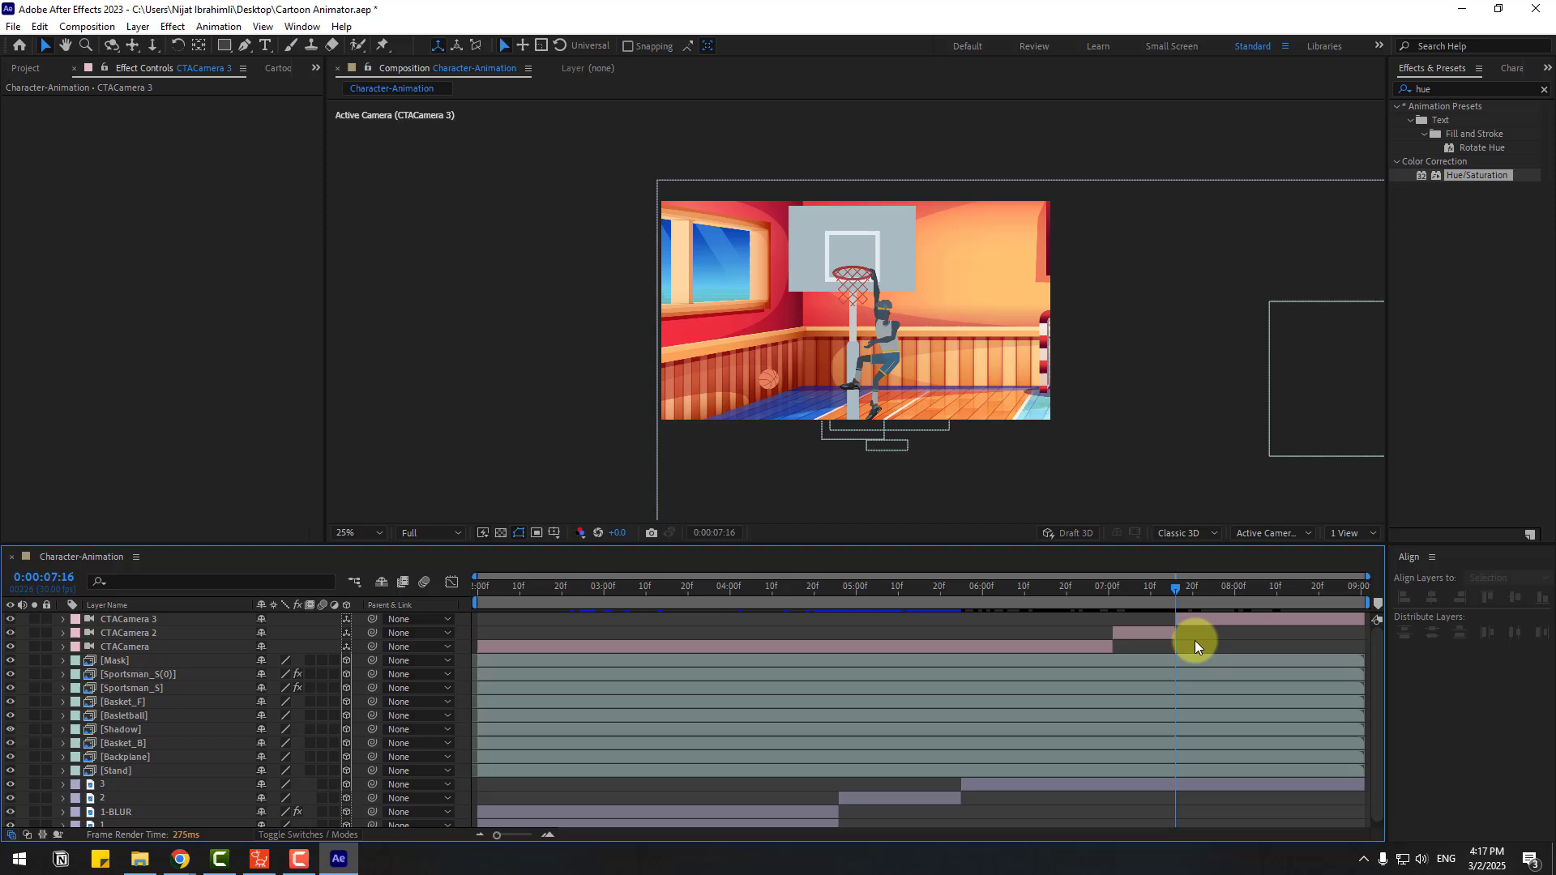
# Delete CTACamera 2's keyframes and turn off its Point of Interest, Position, Z Rotation, Zoom and Focus Distance stopwatches
pyautogui.click(1138, 589)
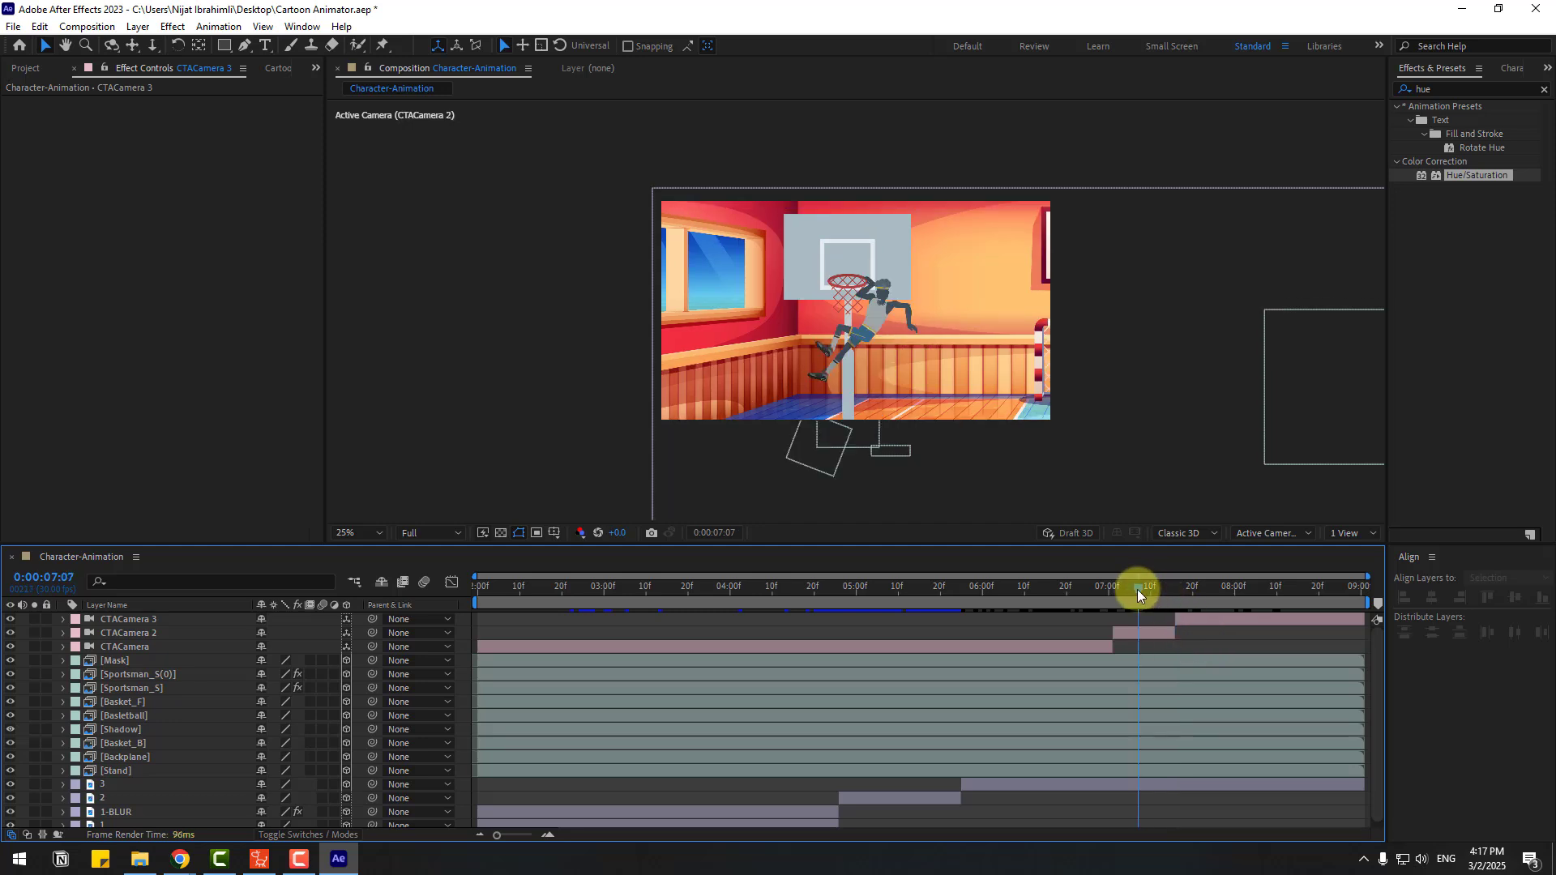
pyautogui.click(1140, 634)
pyautogui.hotkey('shift', '/')
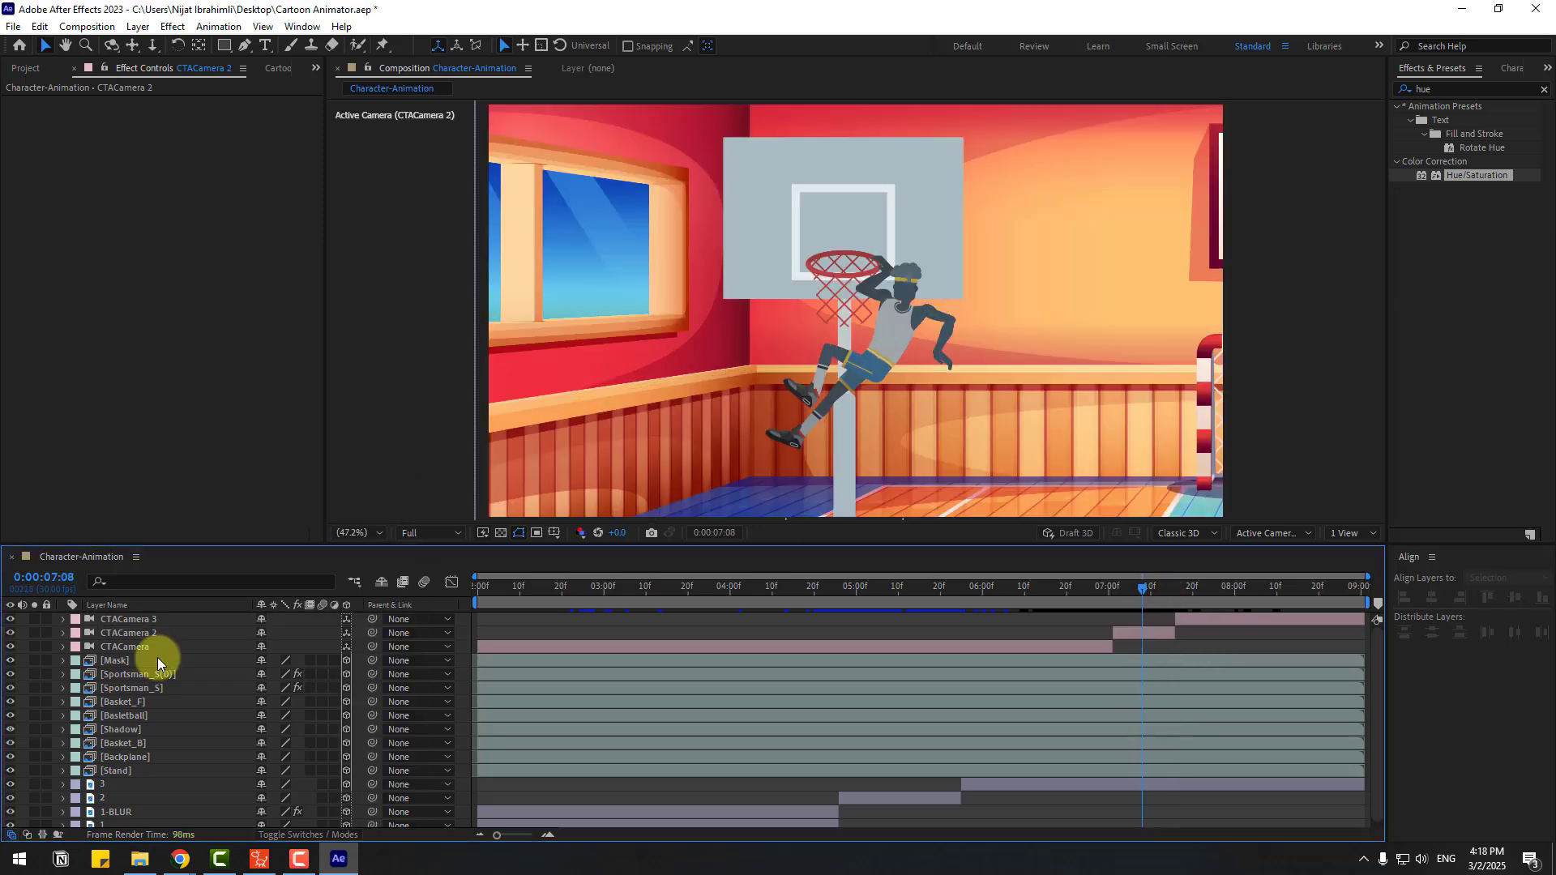
pyautogui.click(120, 634)
pyautogui.press('u')
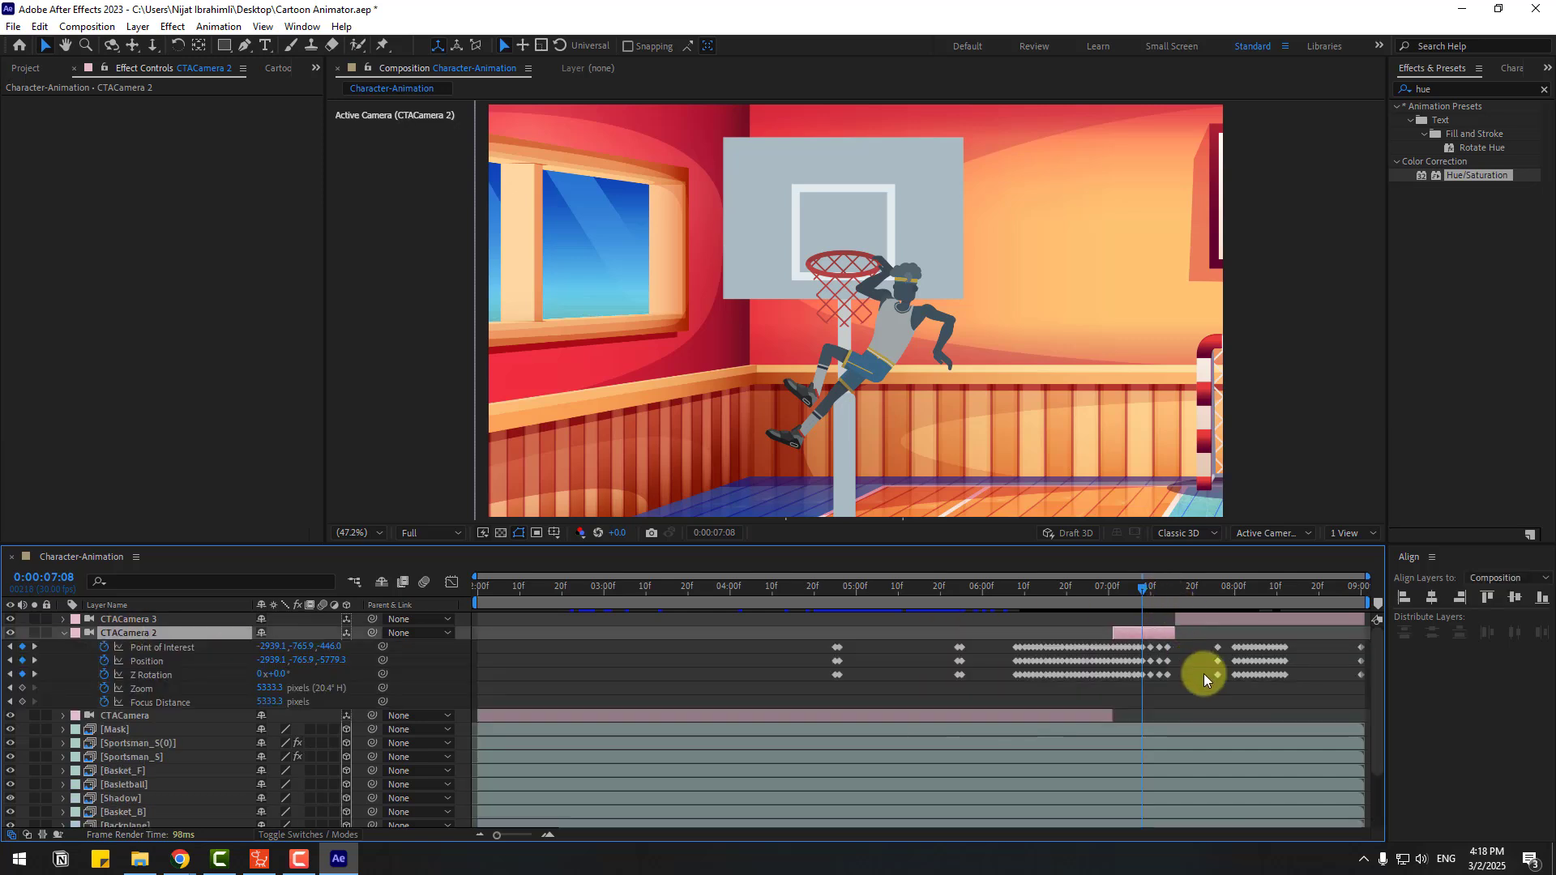
pyautogui.press('Delete')
pyautogui.click(105, 647)
pyautogui.click(104, 661)
pyautogui.click(104, 675)
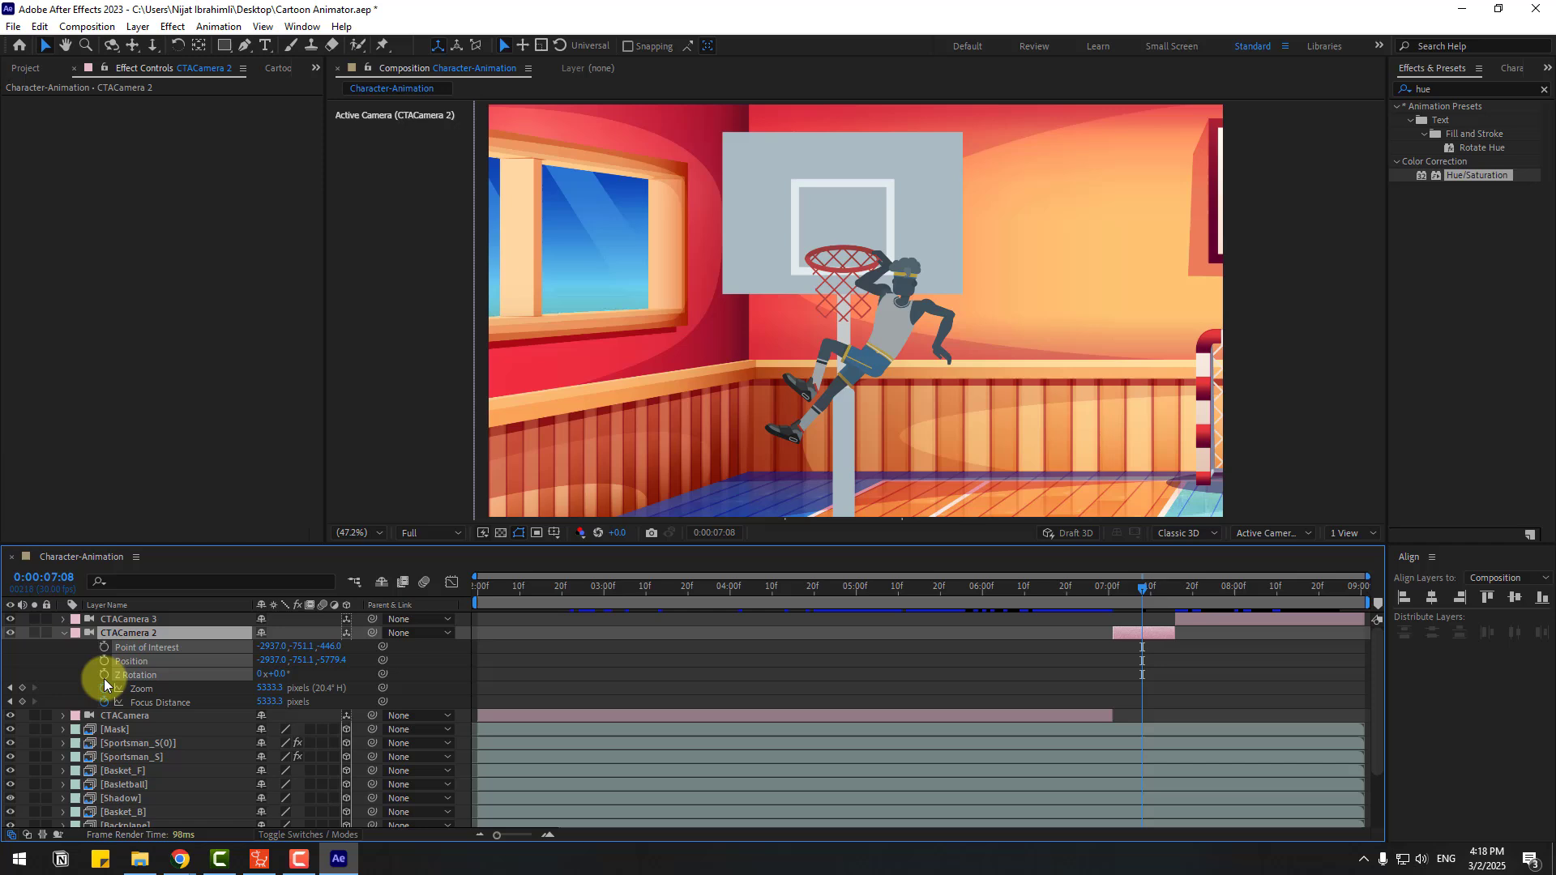
pyautogui.click(104, 689)
pyautogui.click(104, 702)
pyautogui.click(64, 634)
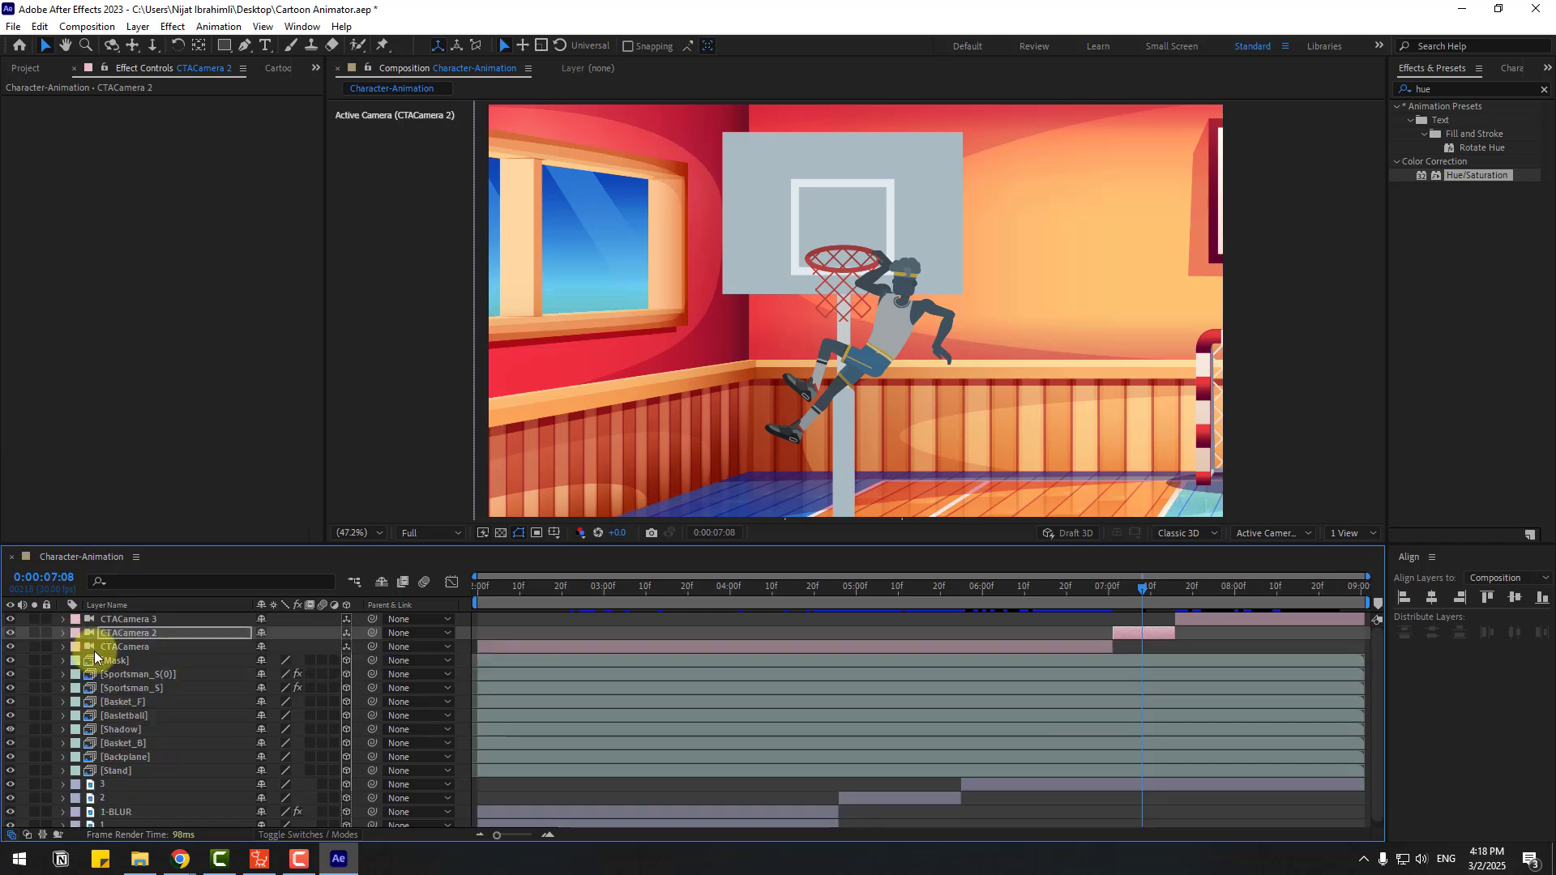
# Dolly CTACamera 2 in tight on the hoop and dunking player, then pan to refine the framing
pyautogui.press('c')
pyautogui.moveTo(903, 253); pyautogui.dragTo(960, 109)
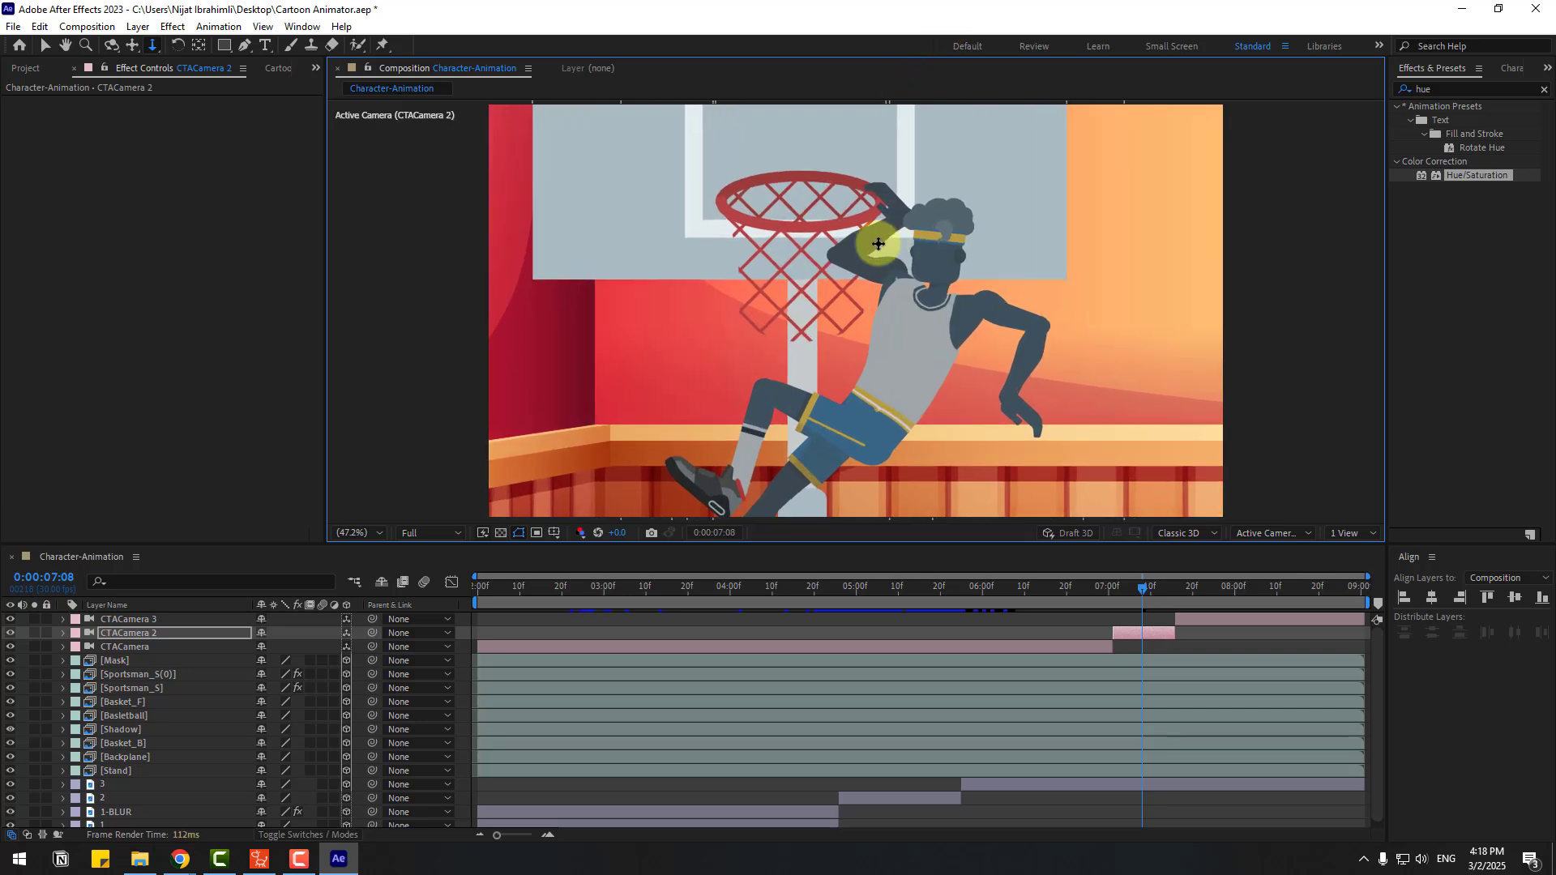
pyautogui.moveTo(892, 235); pyautogui.dragTo(900, 328)
pyautogui.press('c')
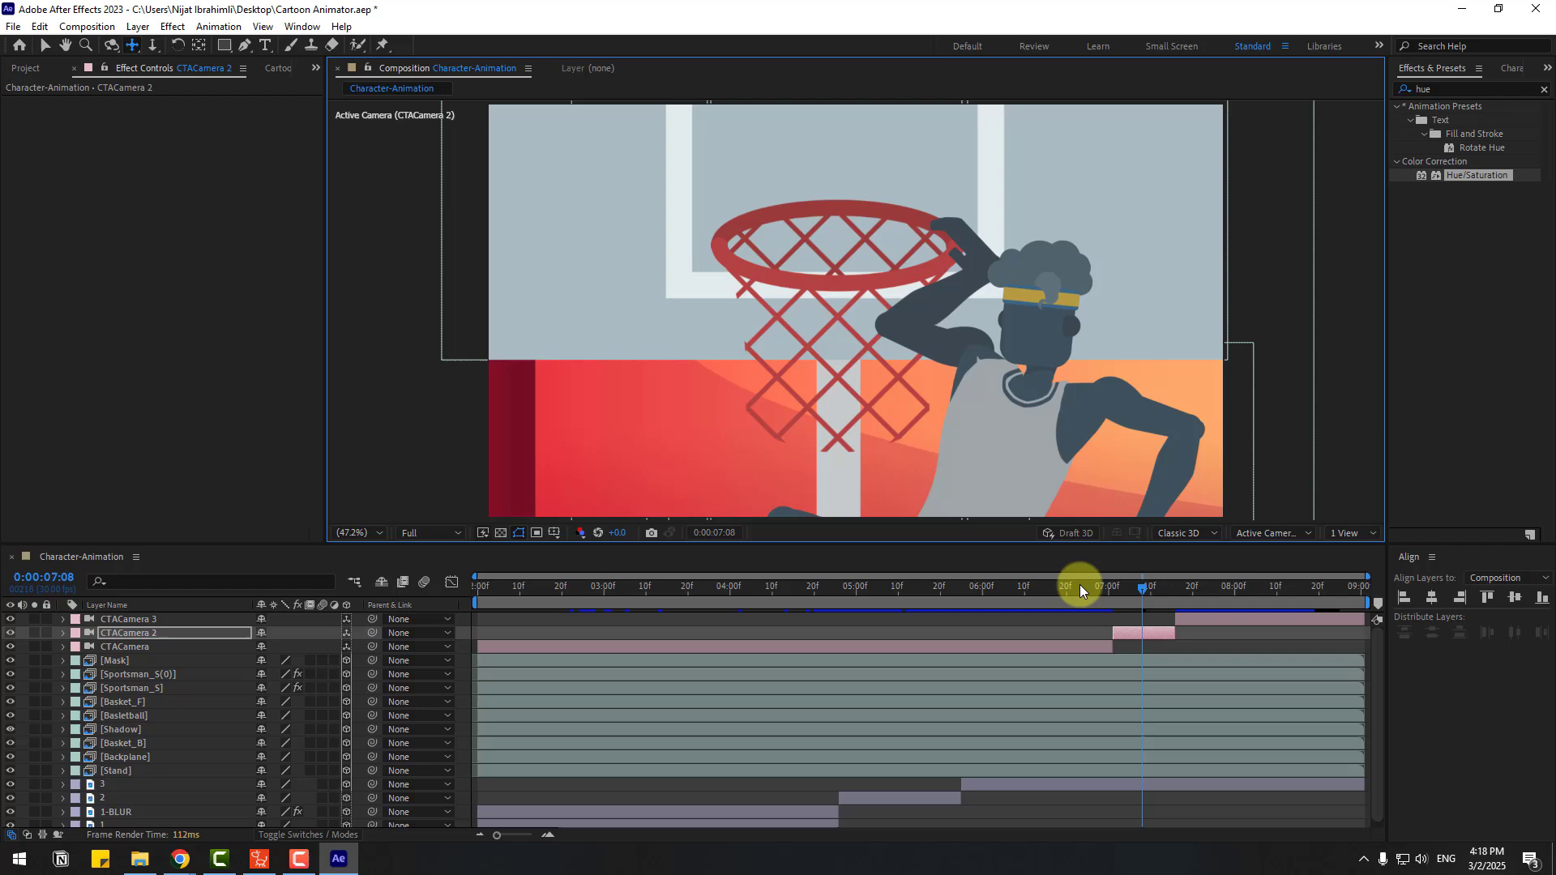
pyautogui.moveTo(1080, 587); pyautogui.dragTo(1112, 587)
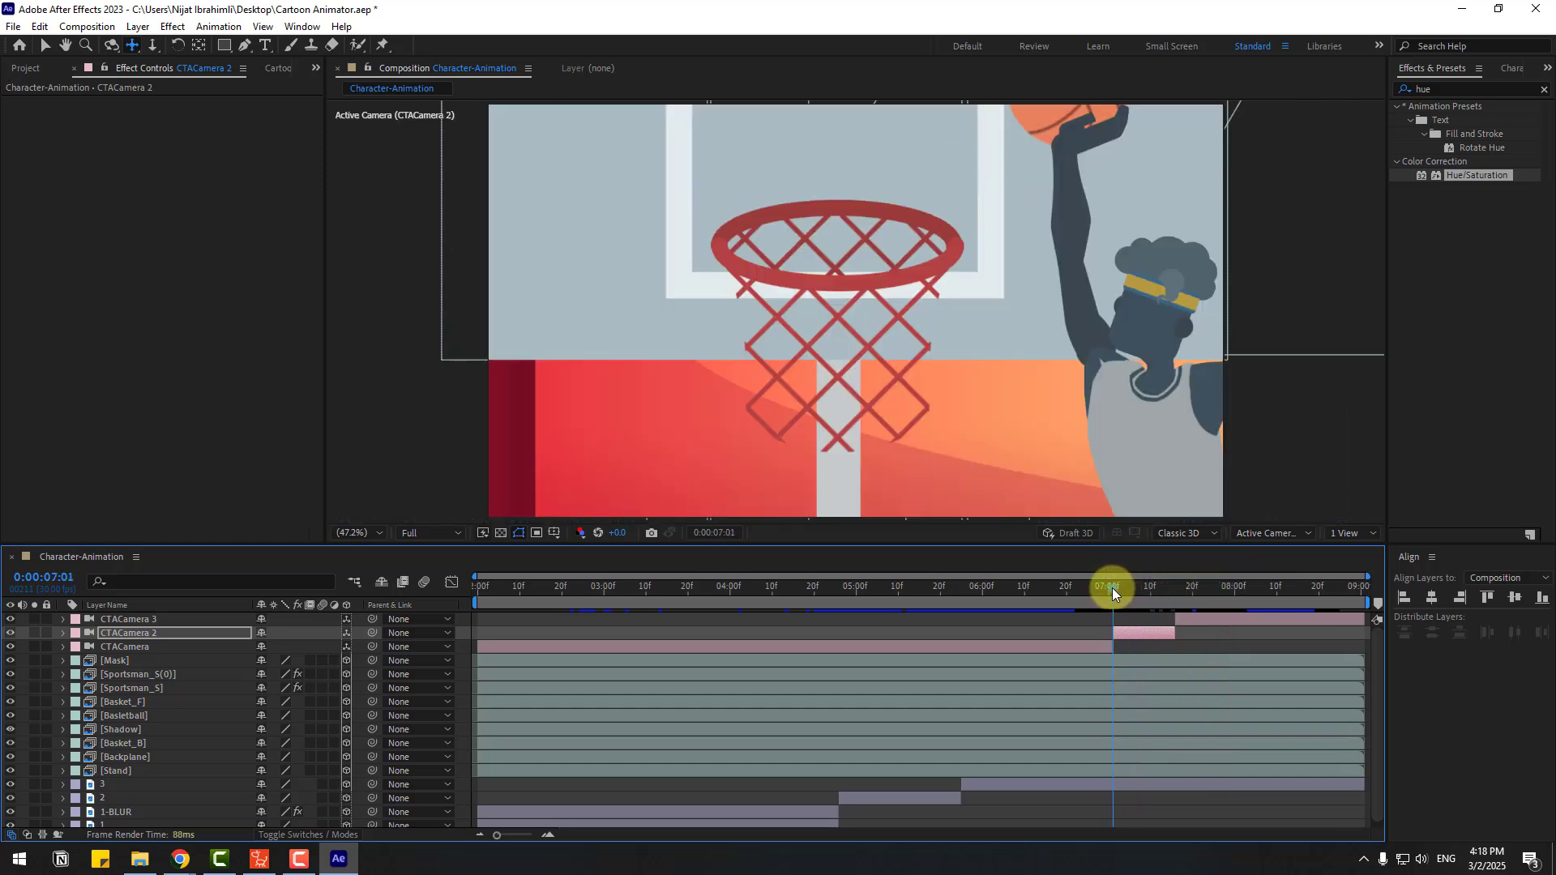
# Select the CTACamera 2 layer and reveal its Position property
pyautogui.press('v')
pyautogui.click(1049, 620)
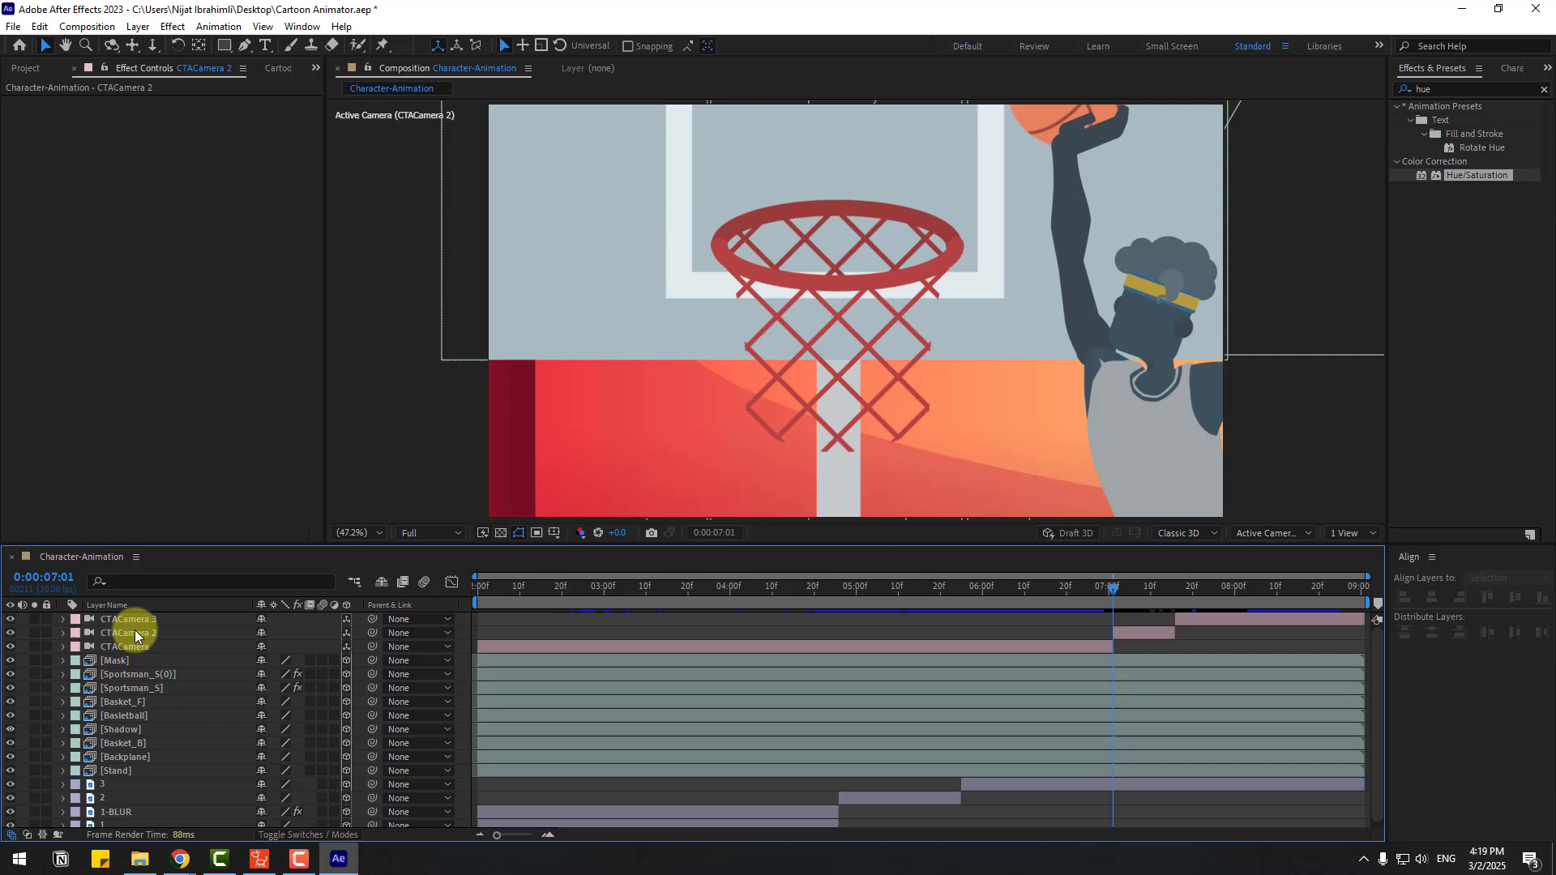
pyautogui.click(133, 632)
pyautogui.press('p')
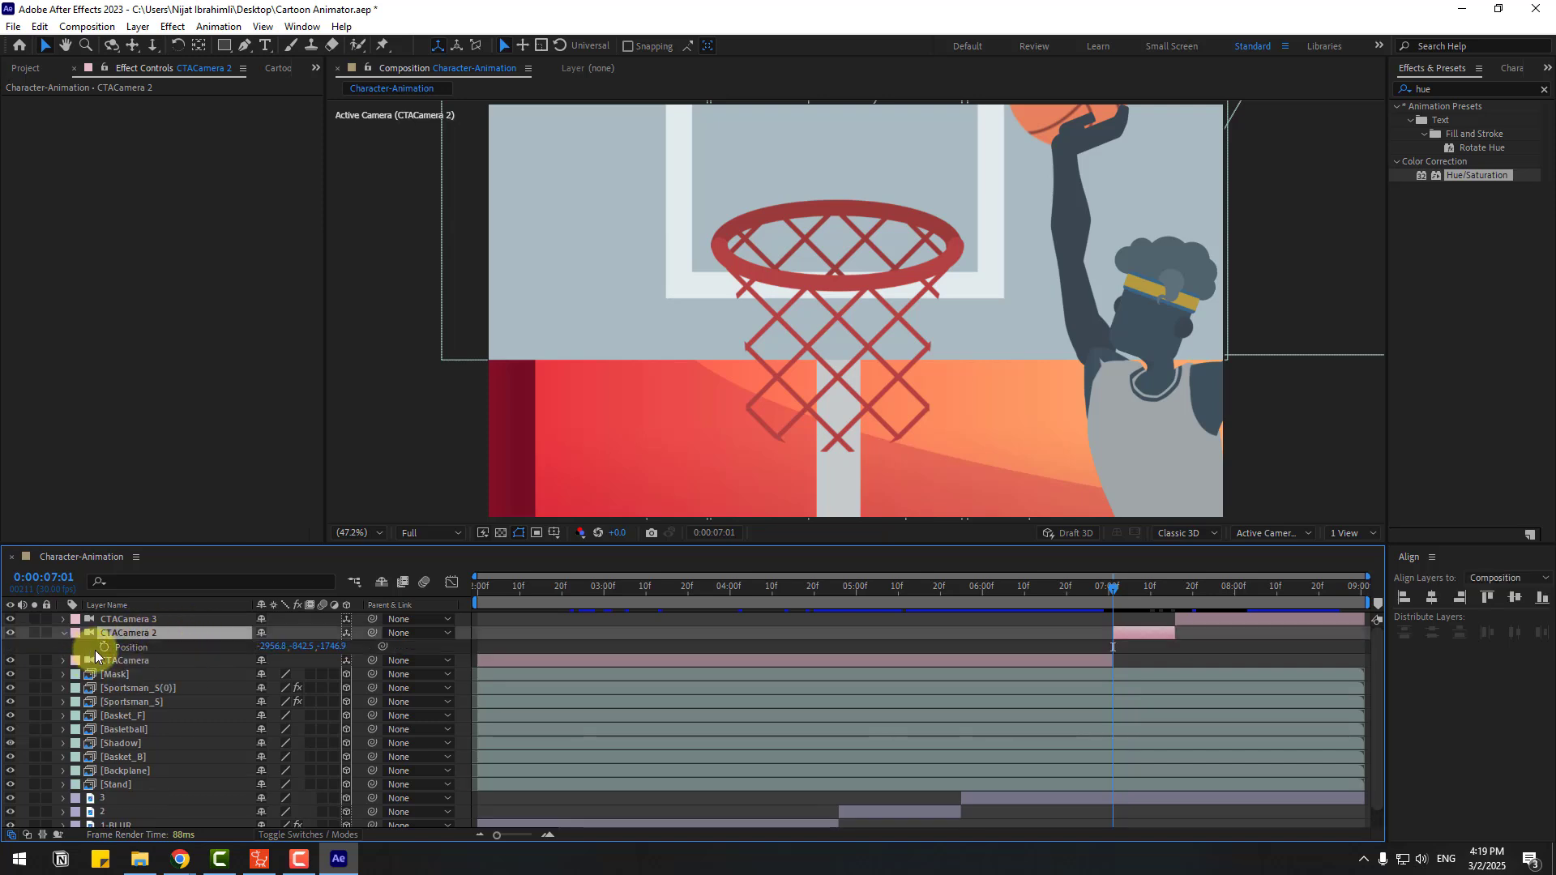
pyautogui.click(98, 646)
# Offset the camera framing at 7:05, 7:08 and 7:13, then shift the last keyframe slightly later
pyautogui.moveTo(1121, 590); pyautogui.dragTo(1130, 590)
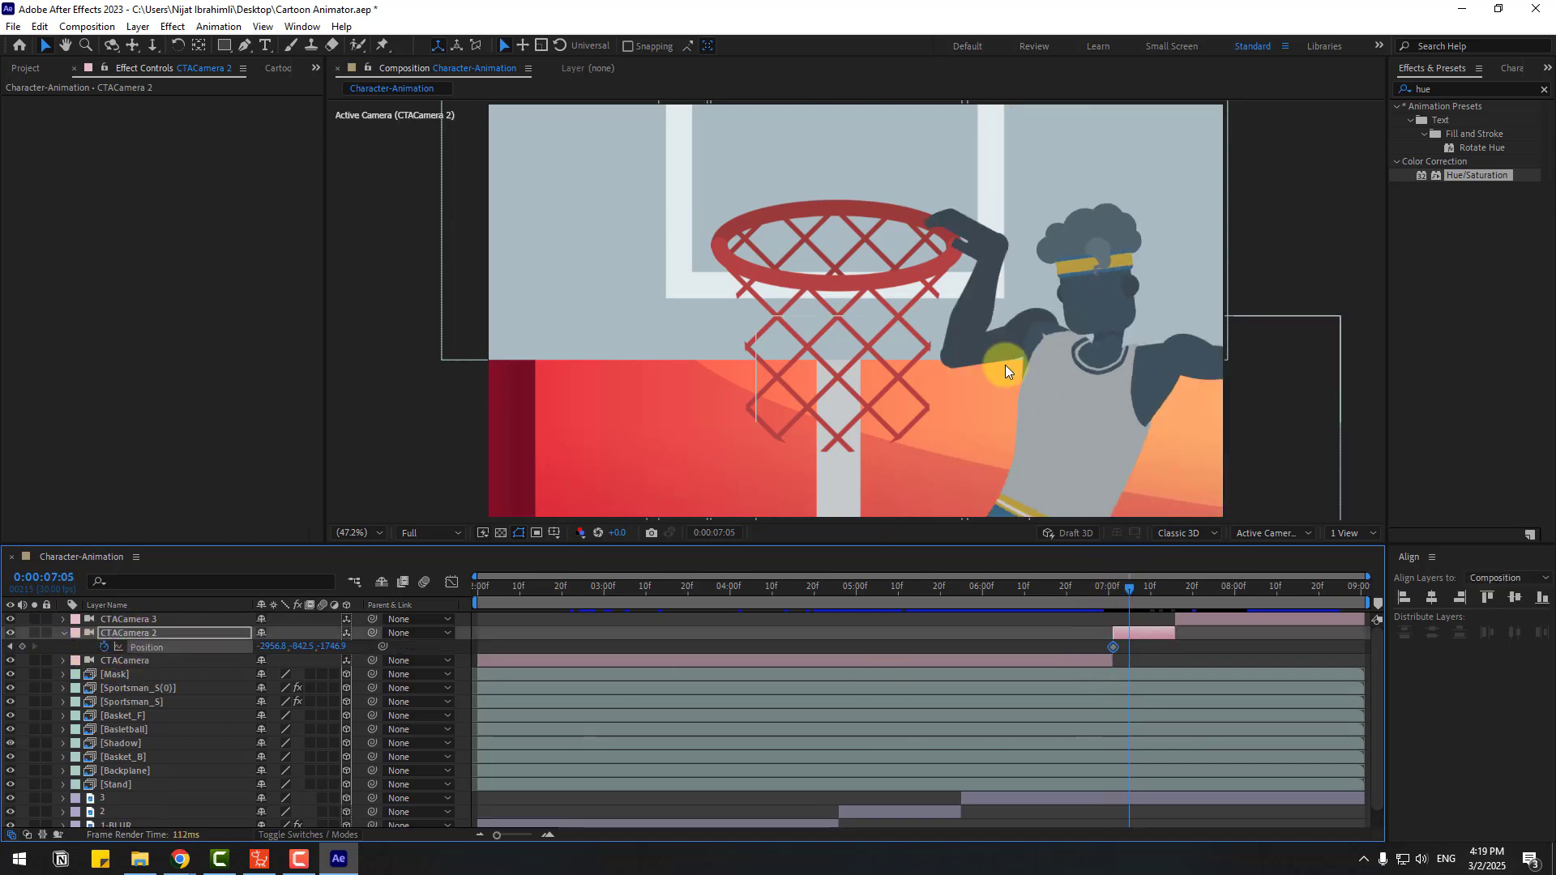
pyautogui.moveTo(938, 326); pyautogui.dragTo(950, 278)
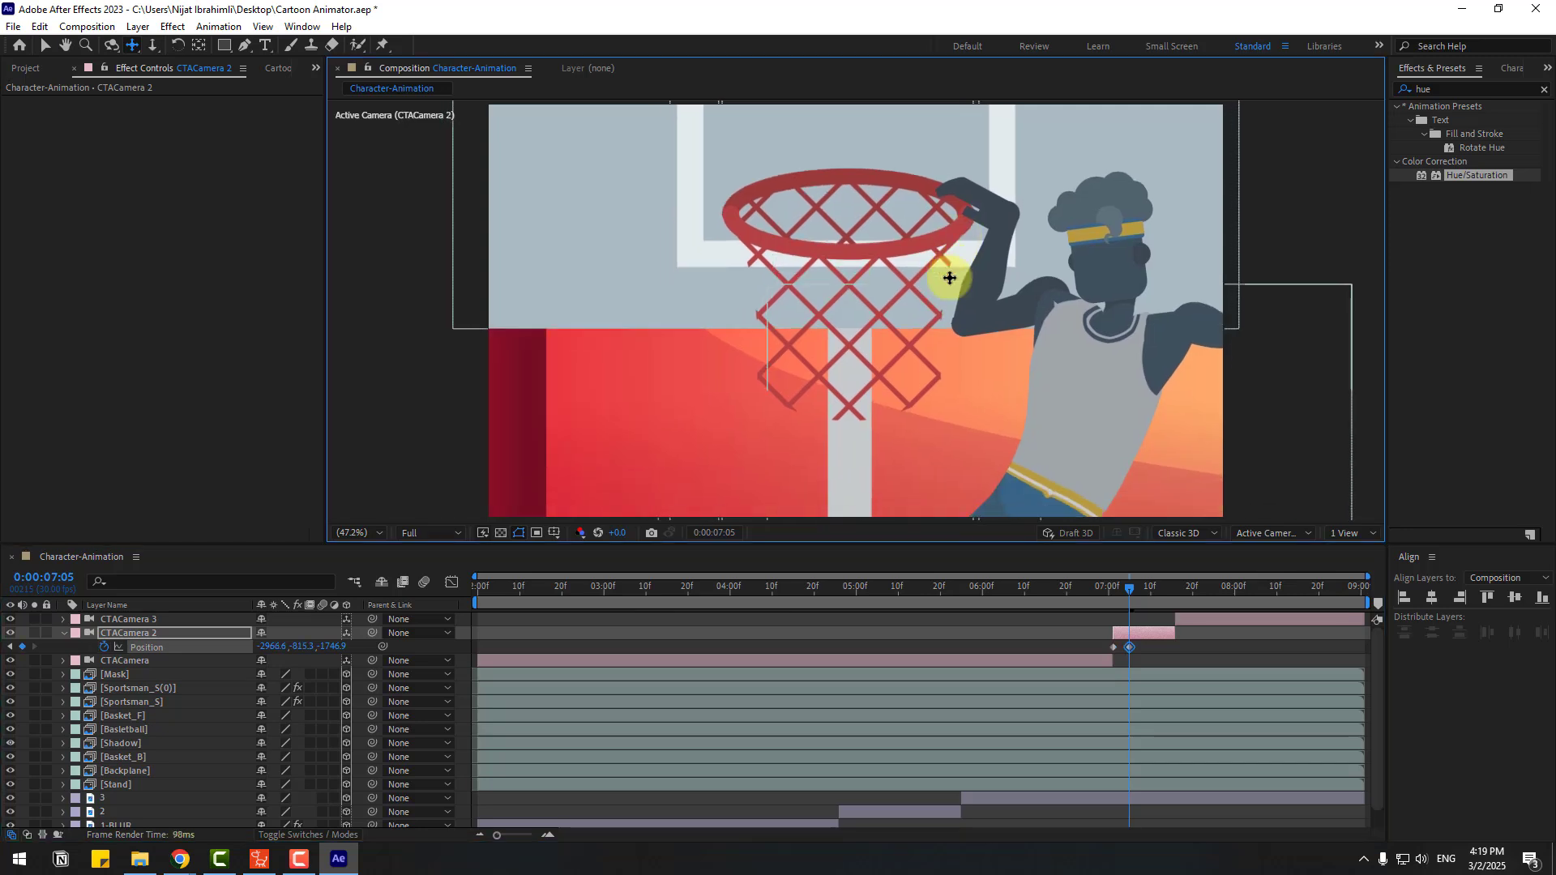
pyautogui.click(1143, 584)
pyautogui.moveTo(1098, 361); pyautogui.dragTo(1096, 344)
pyautogui.click(1165, 587)
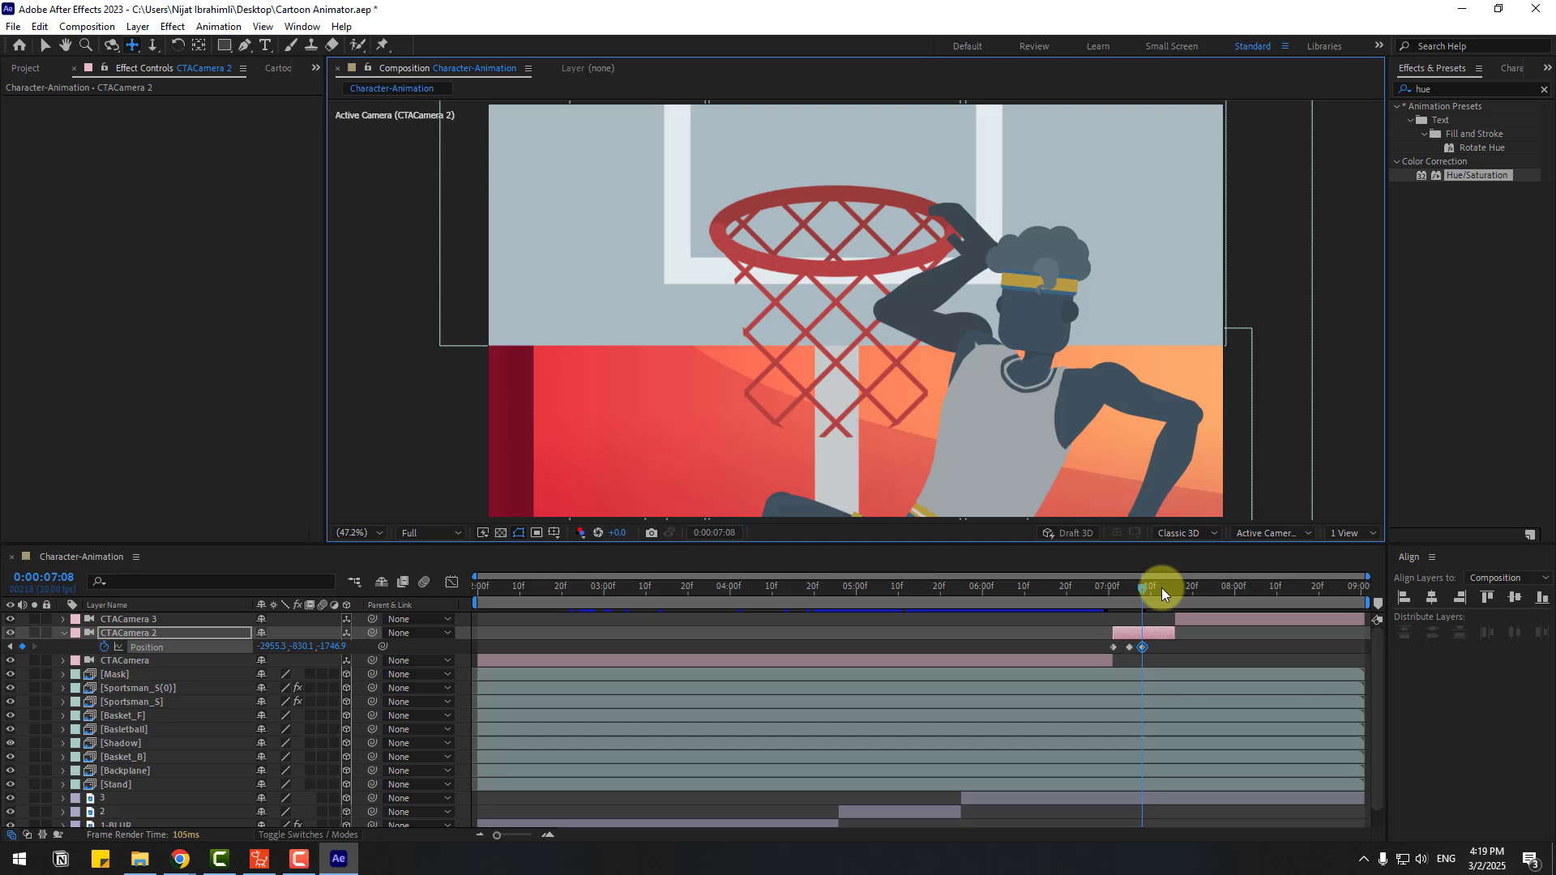
pyautogui.moveTo(945, 365); pyautogui.dragTo(932, 347)
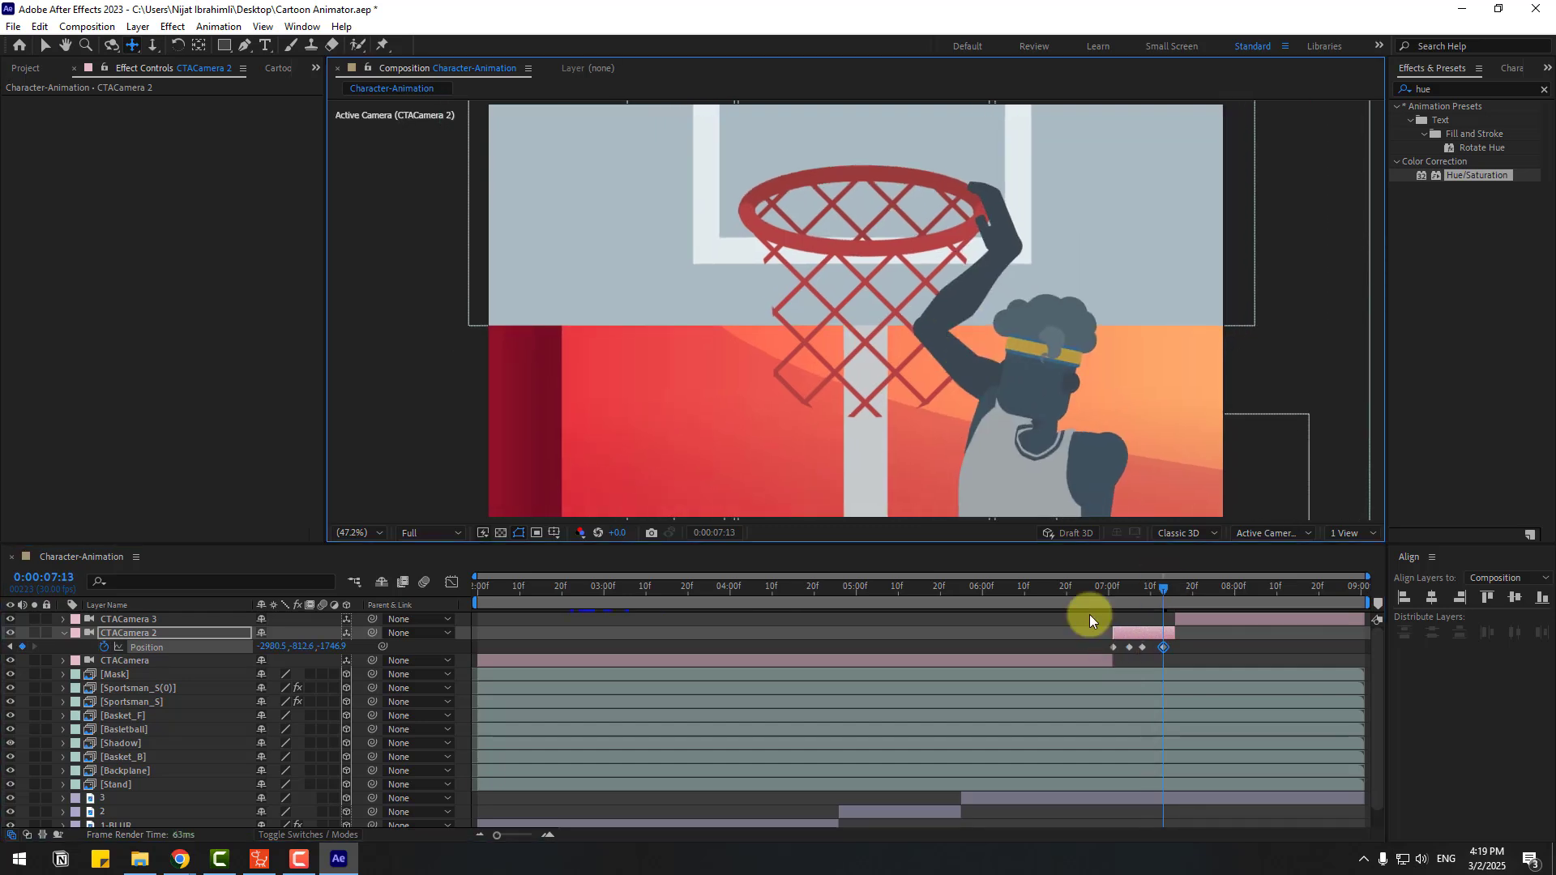
pyautogui.moveTo(1164, 645); pyautogui.dragTo(1171, 646)
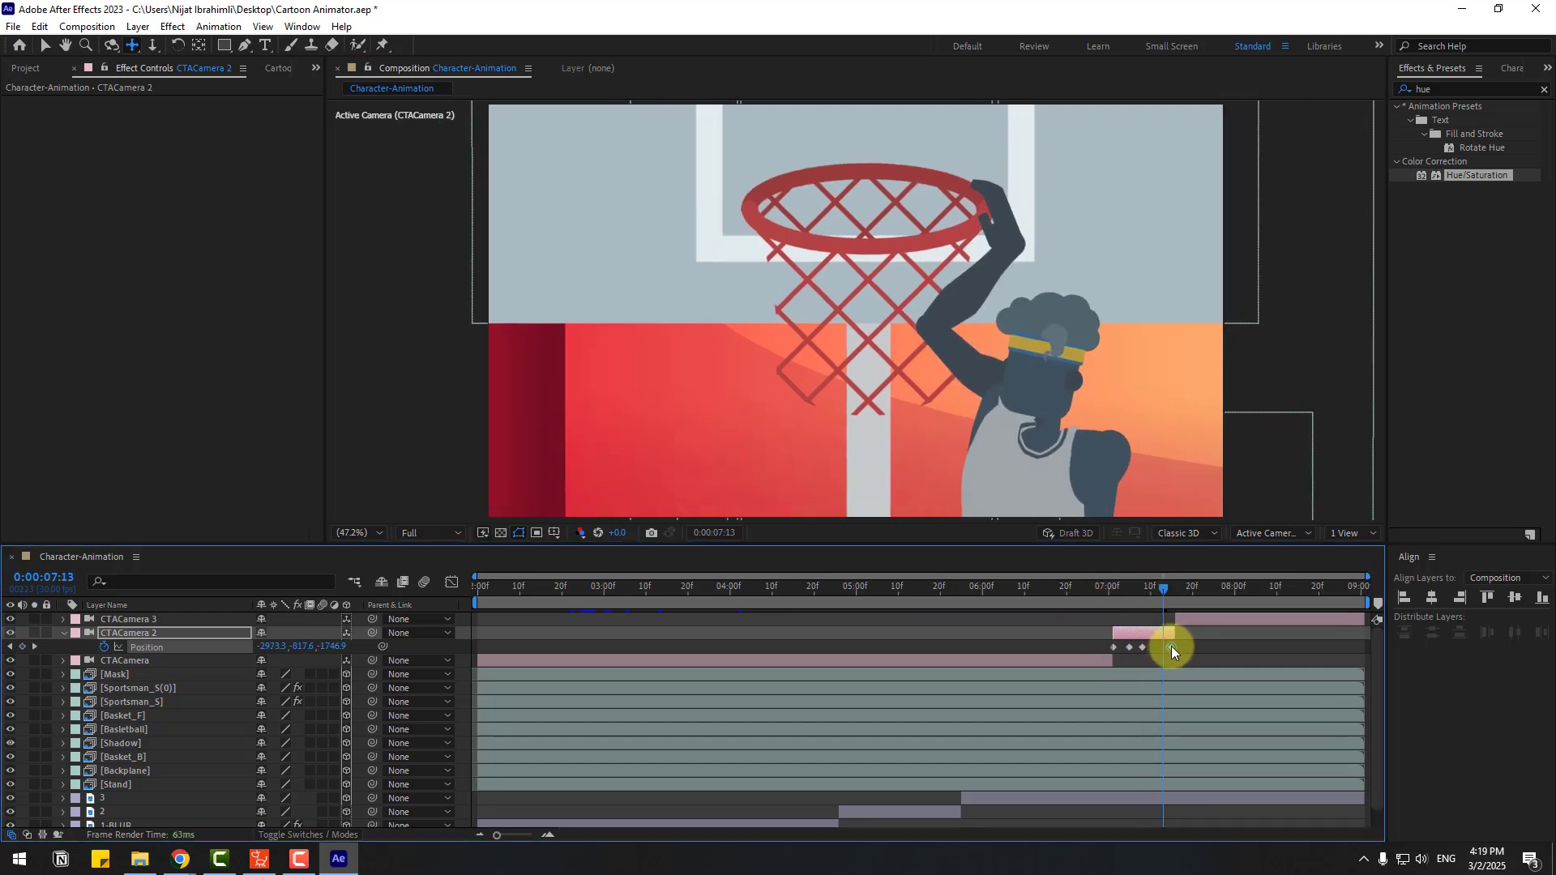
# Preview the camera shake from 6:20, then move the work area start back to about 5:07
pyautogui.click(1087, 586)
pyautogui.moveTo(475, 600); pyautogui.dragTo(1072, 593)
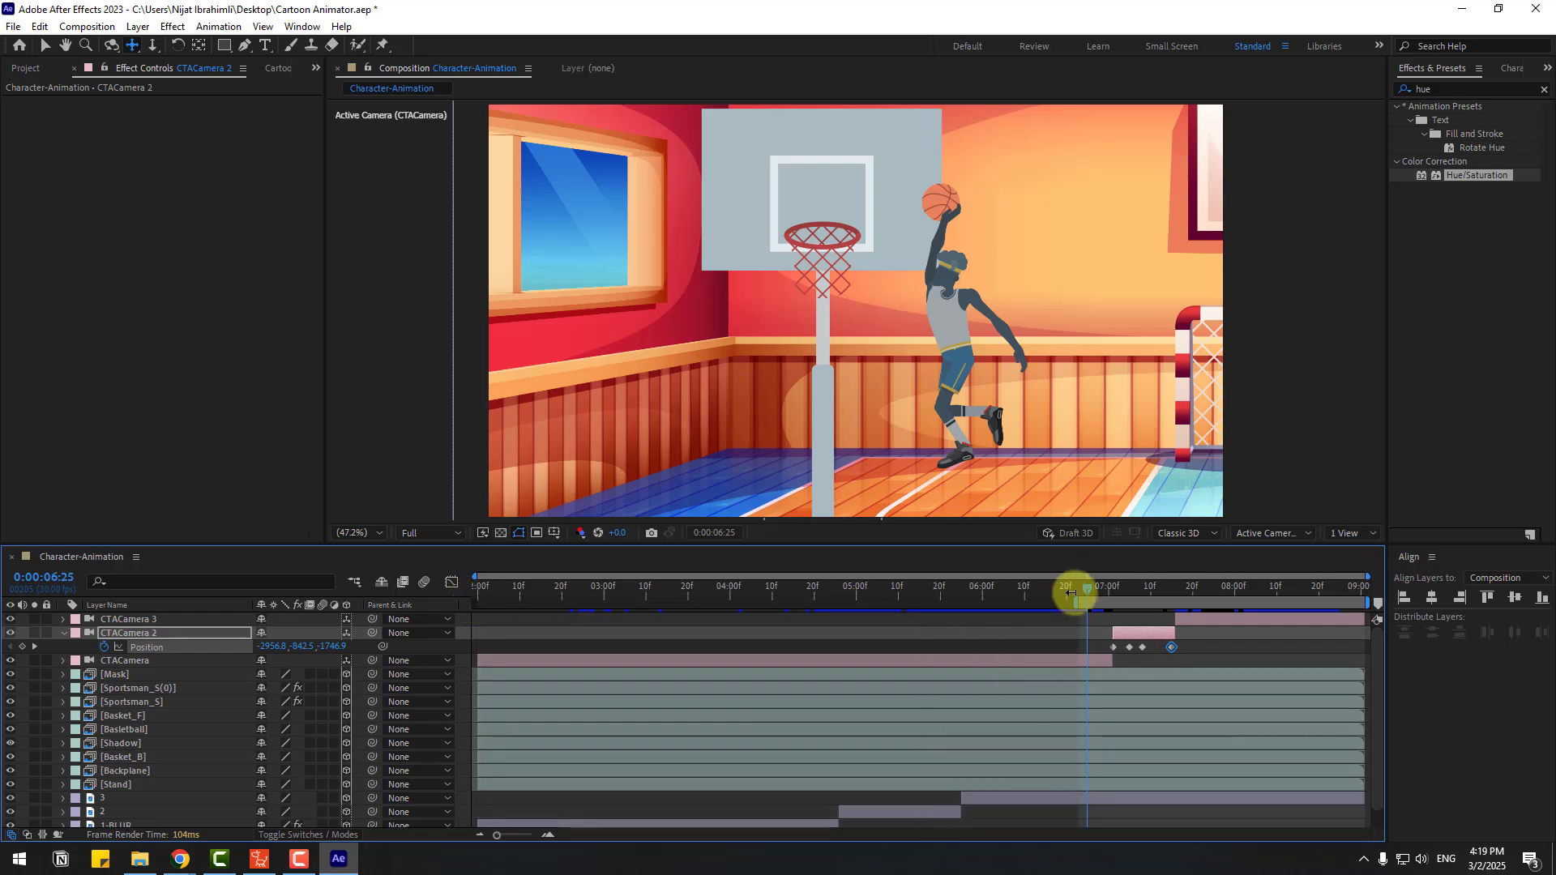
pyautogui.press('space')
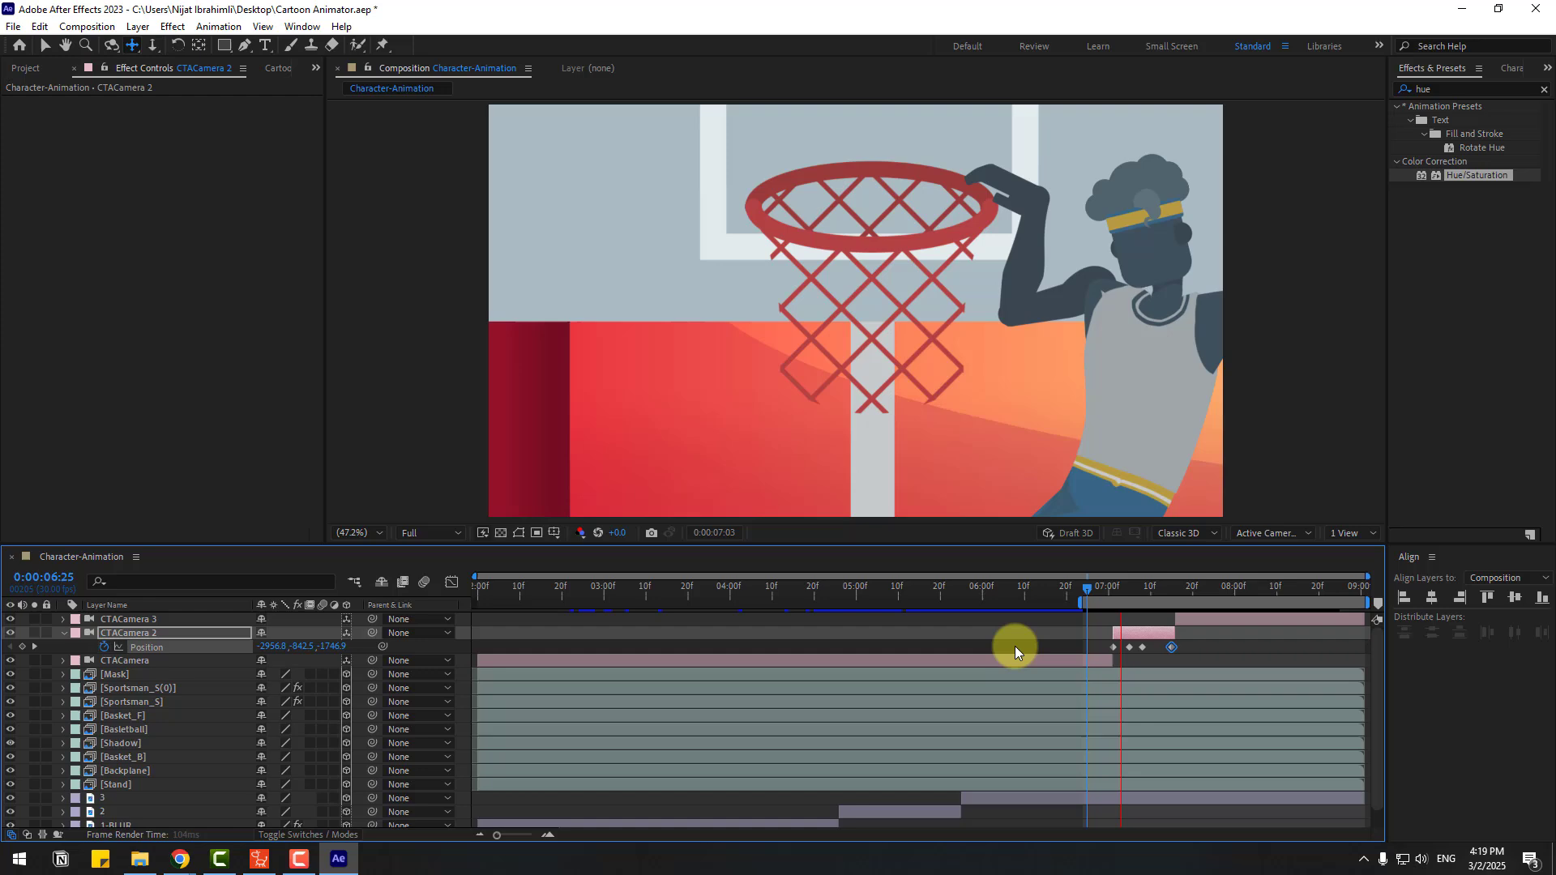
pyautogui.moveTo(1087, 600); pyautogui.dragTo(869, 599)
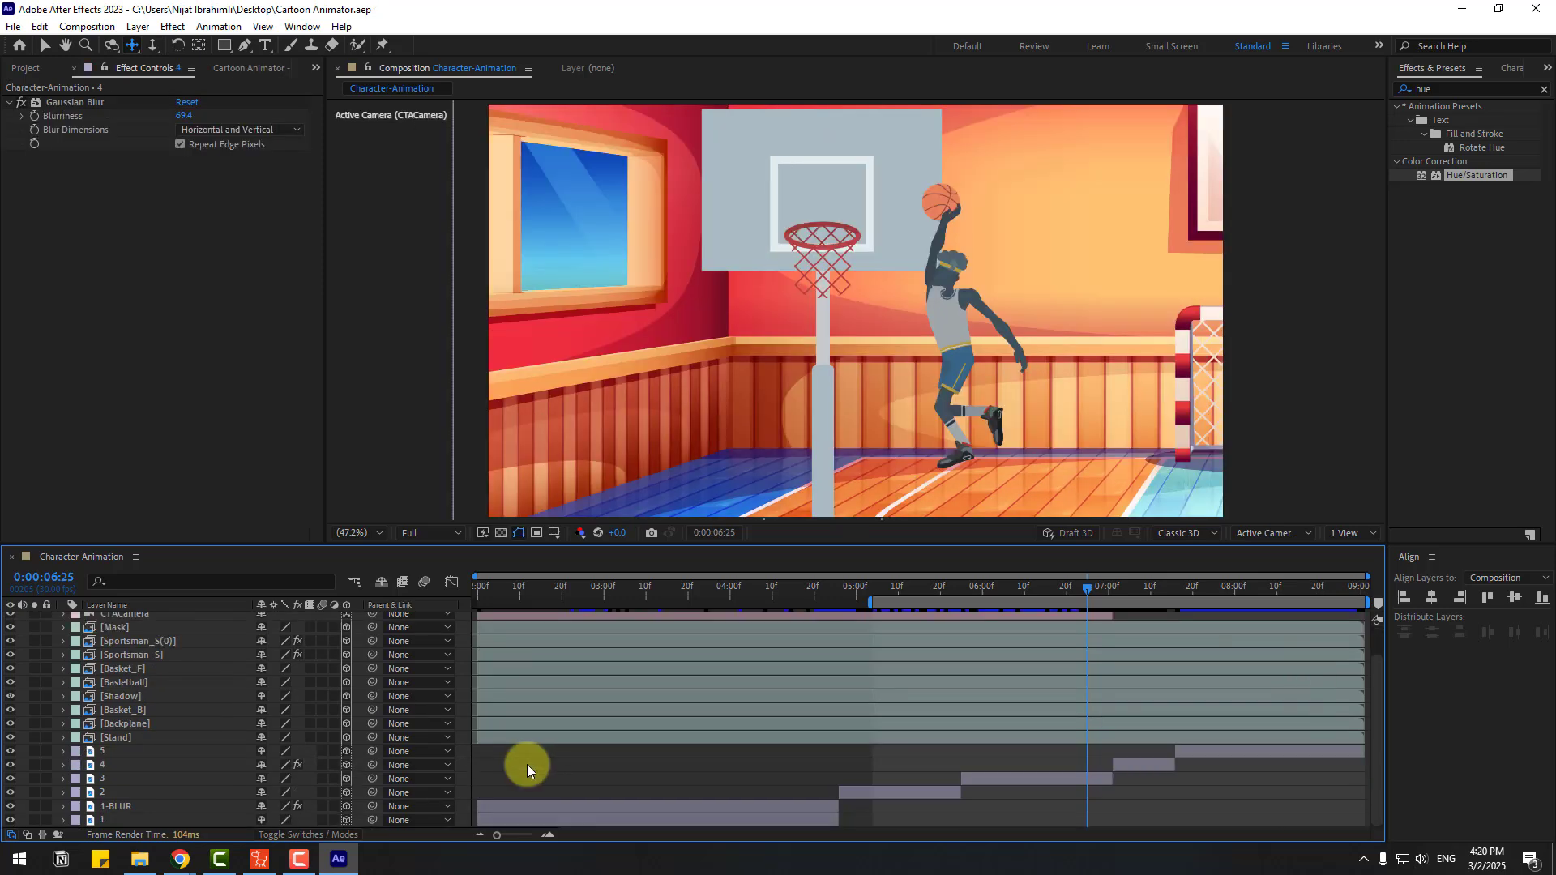
pyautogui.scroll(3, 521, 765)
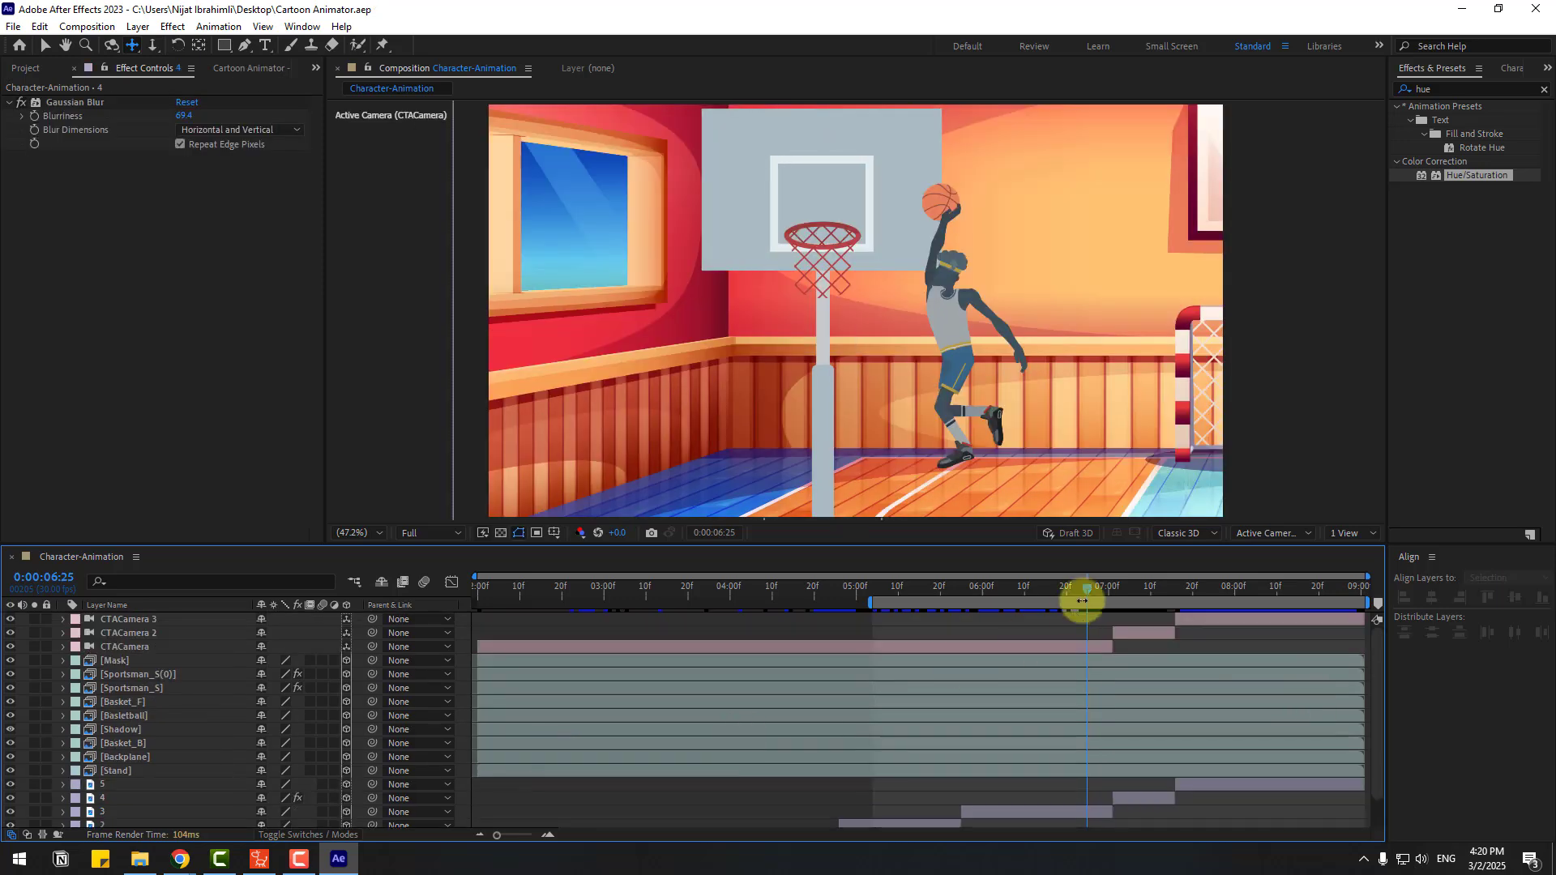
pyautogui.press('v')
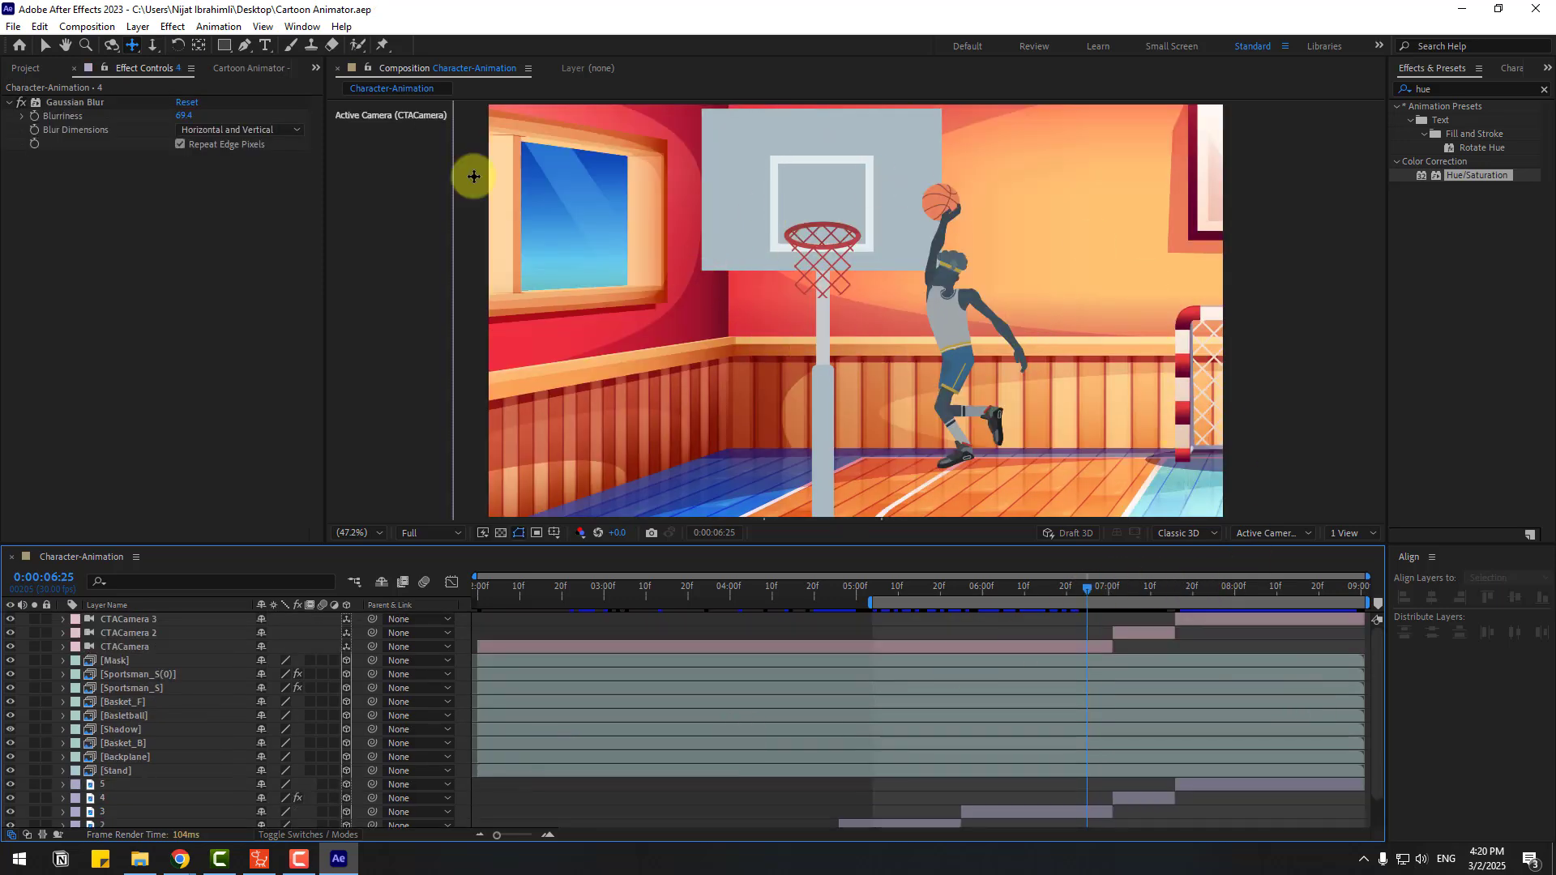
pyautogui.moveTo(933, 584); pyautogui.dragTo(392, 486)
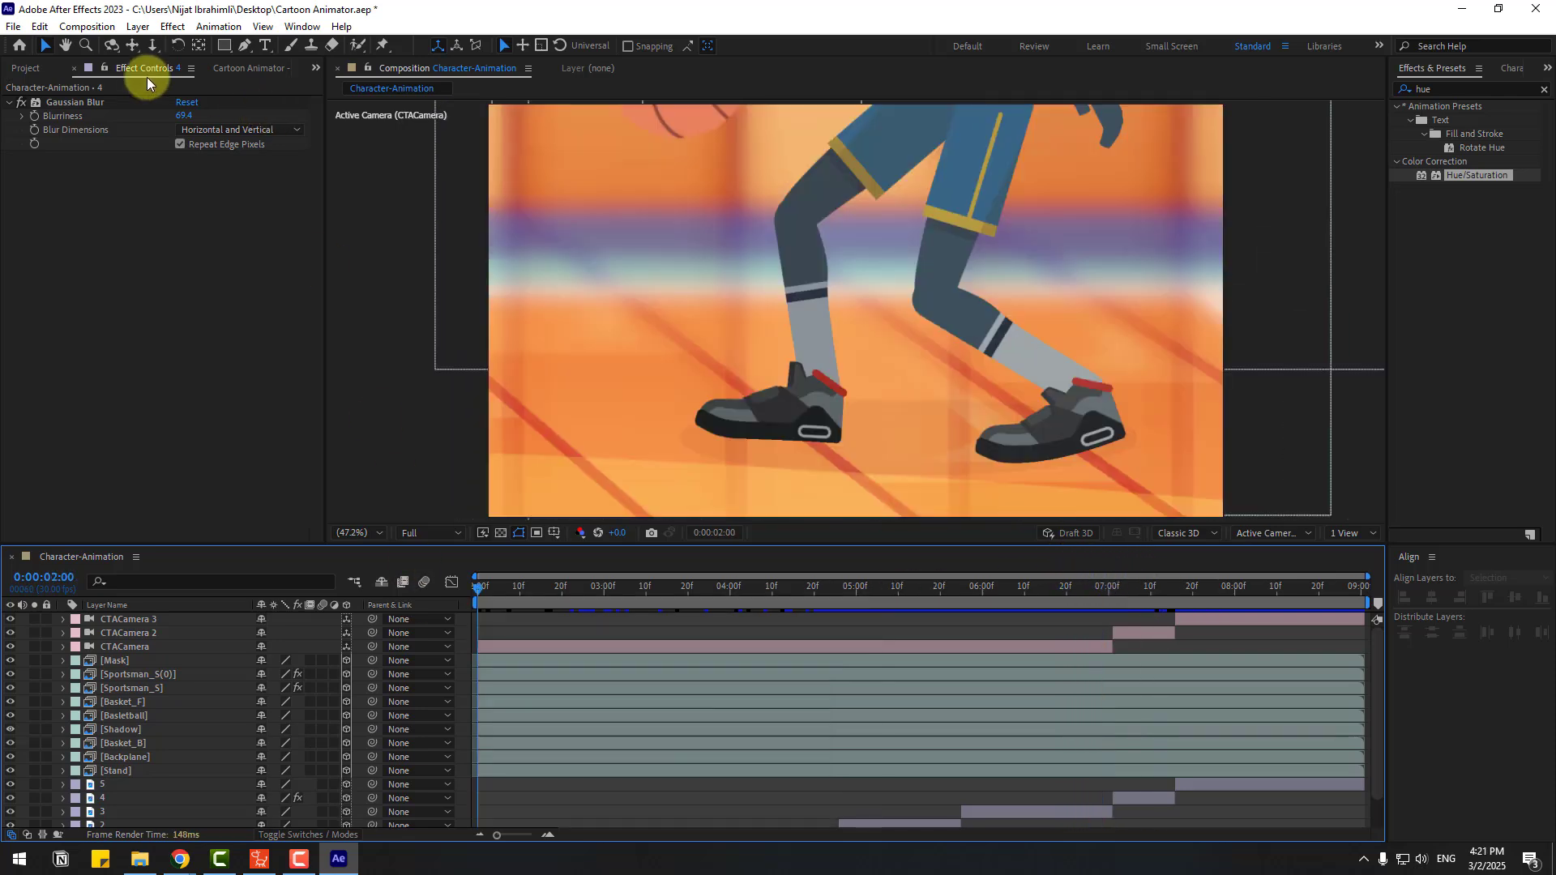
# Create a new light layer of type Spot
pyautogui.click(138, 26)
pyautogui.moveTo(140, 49)
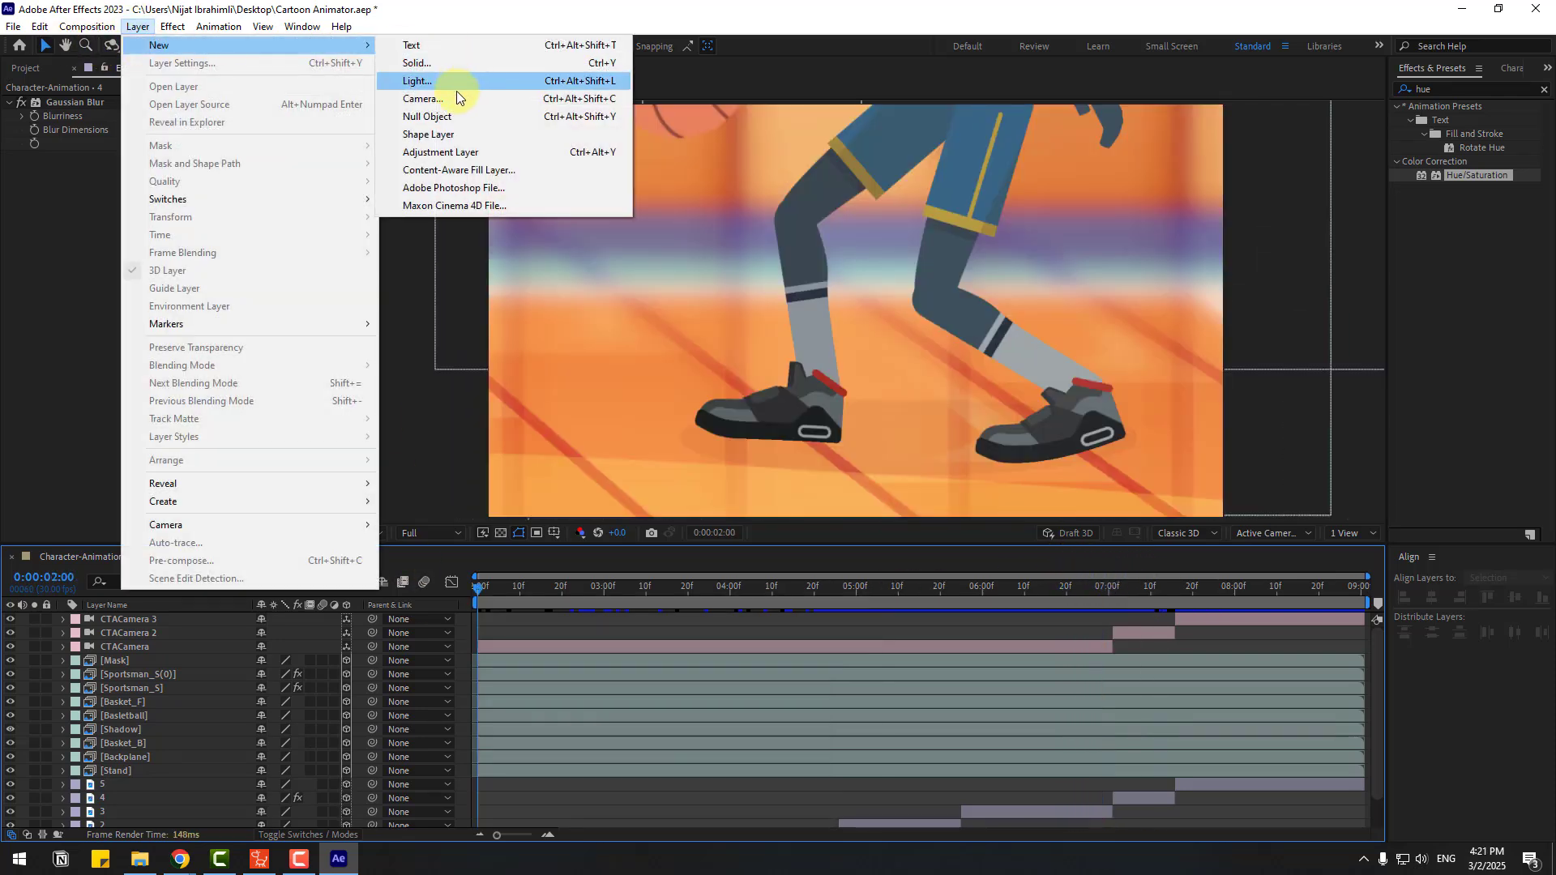
pyautogui.click(441, 86)
pyautogui.click(496, 281)
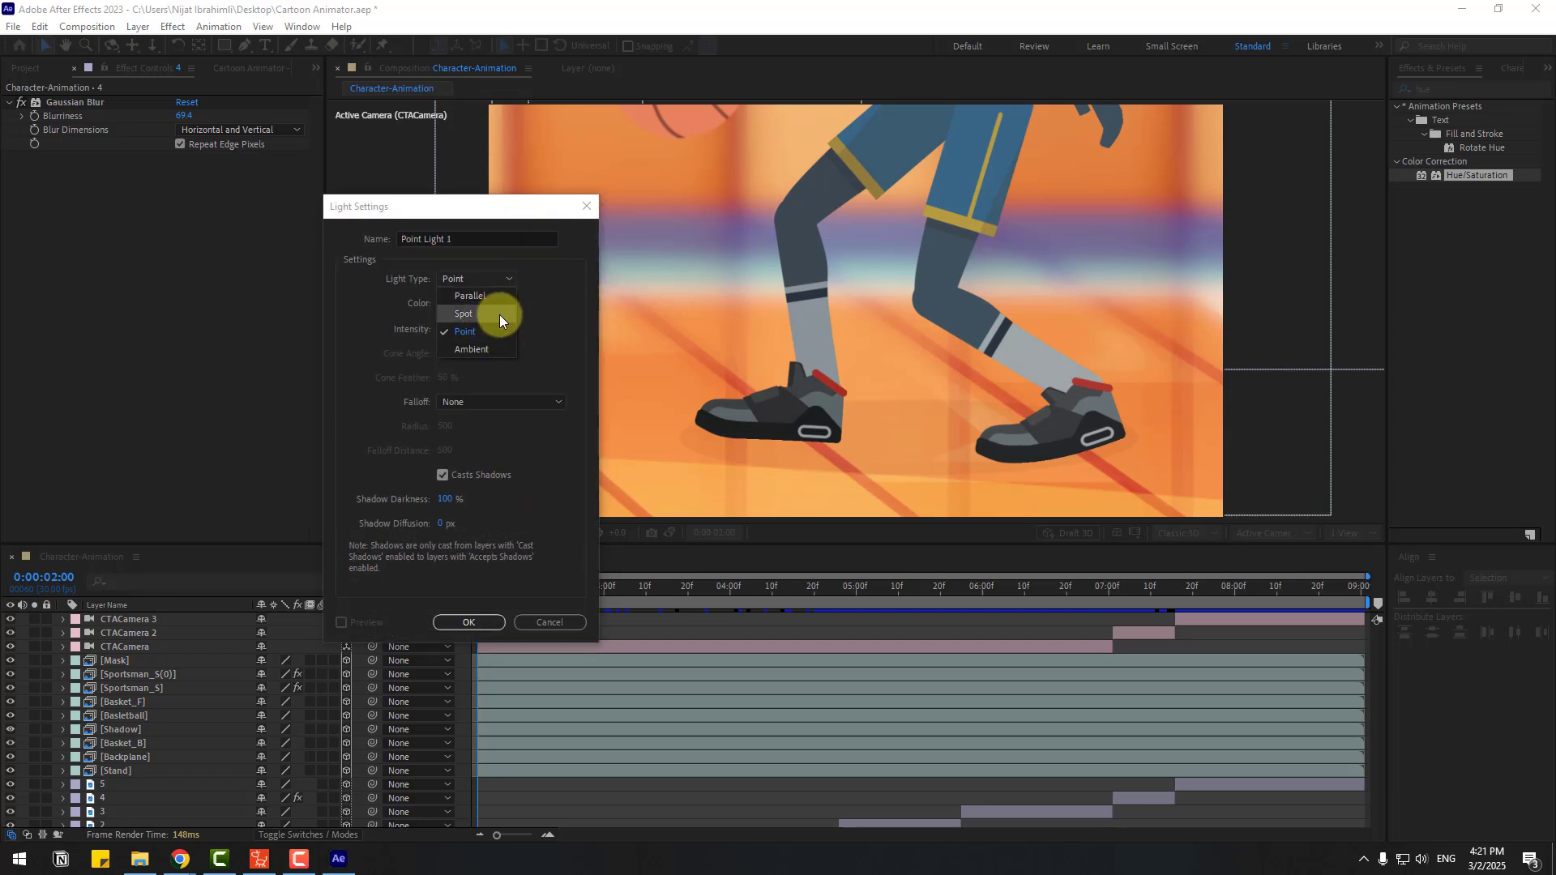
pyautogui.click(480, 314)
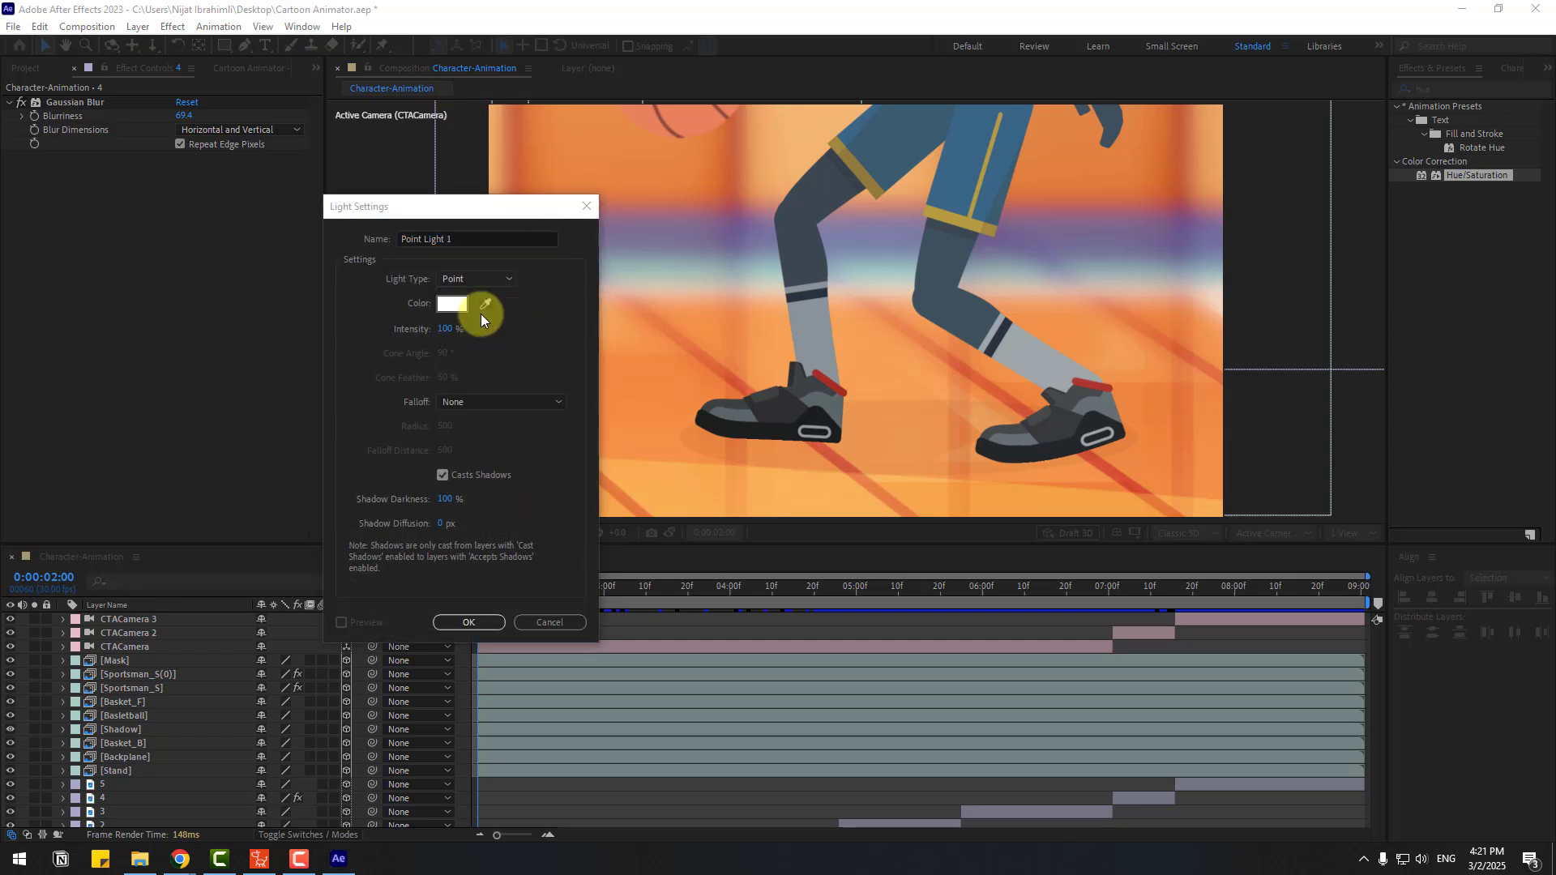
pyautogui.click(470, 623)
# Aim Spot Light 1 with Point of Interest X -510 and Position Y -730
pyautogui.click(996, 587)
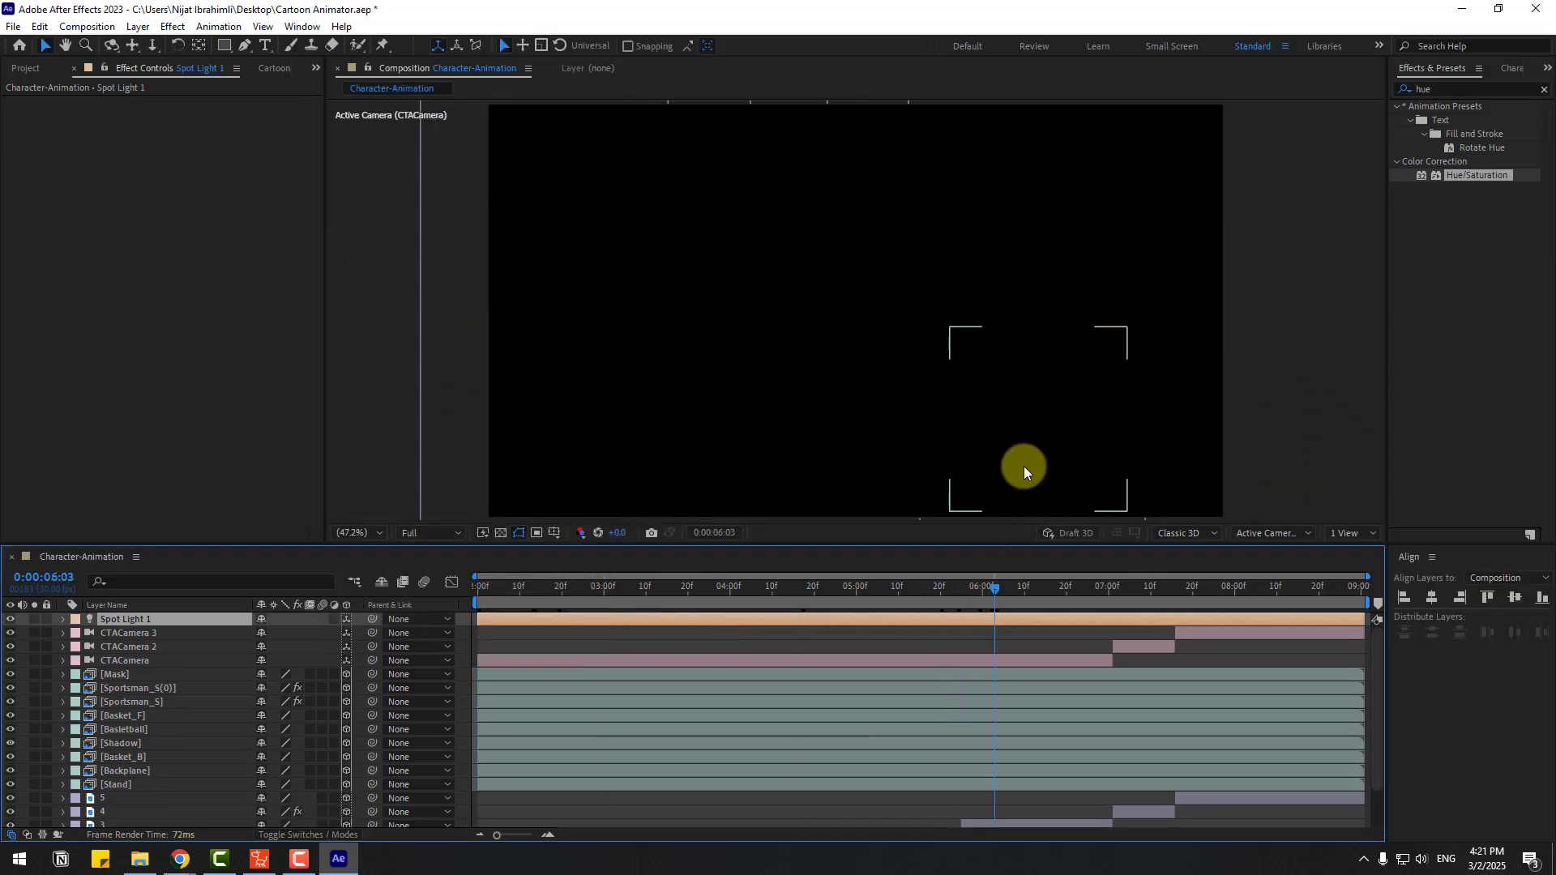
pyautogui.scroll(-4, 1023, 462)
pyautogui.click(62, 619)
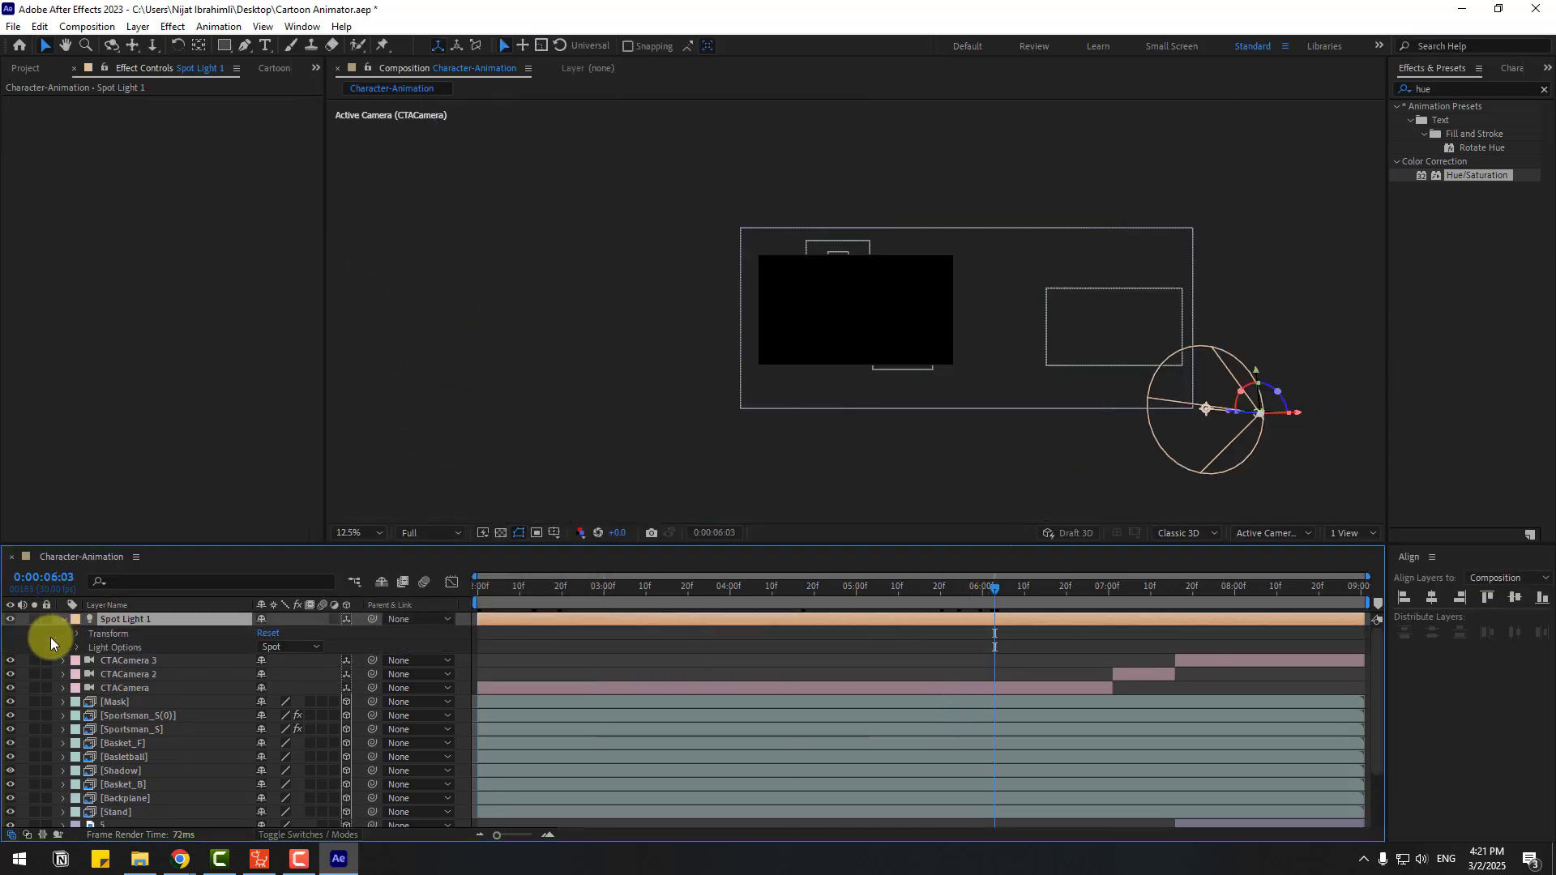
pyautogui.click(76, 635)
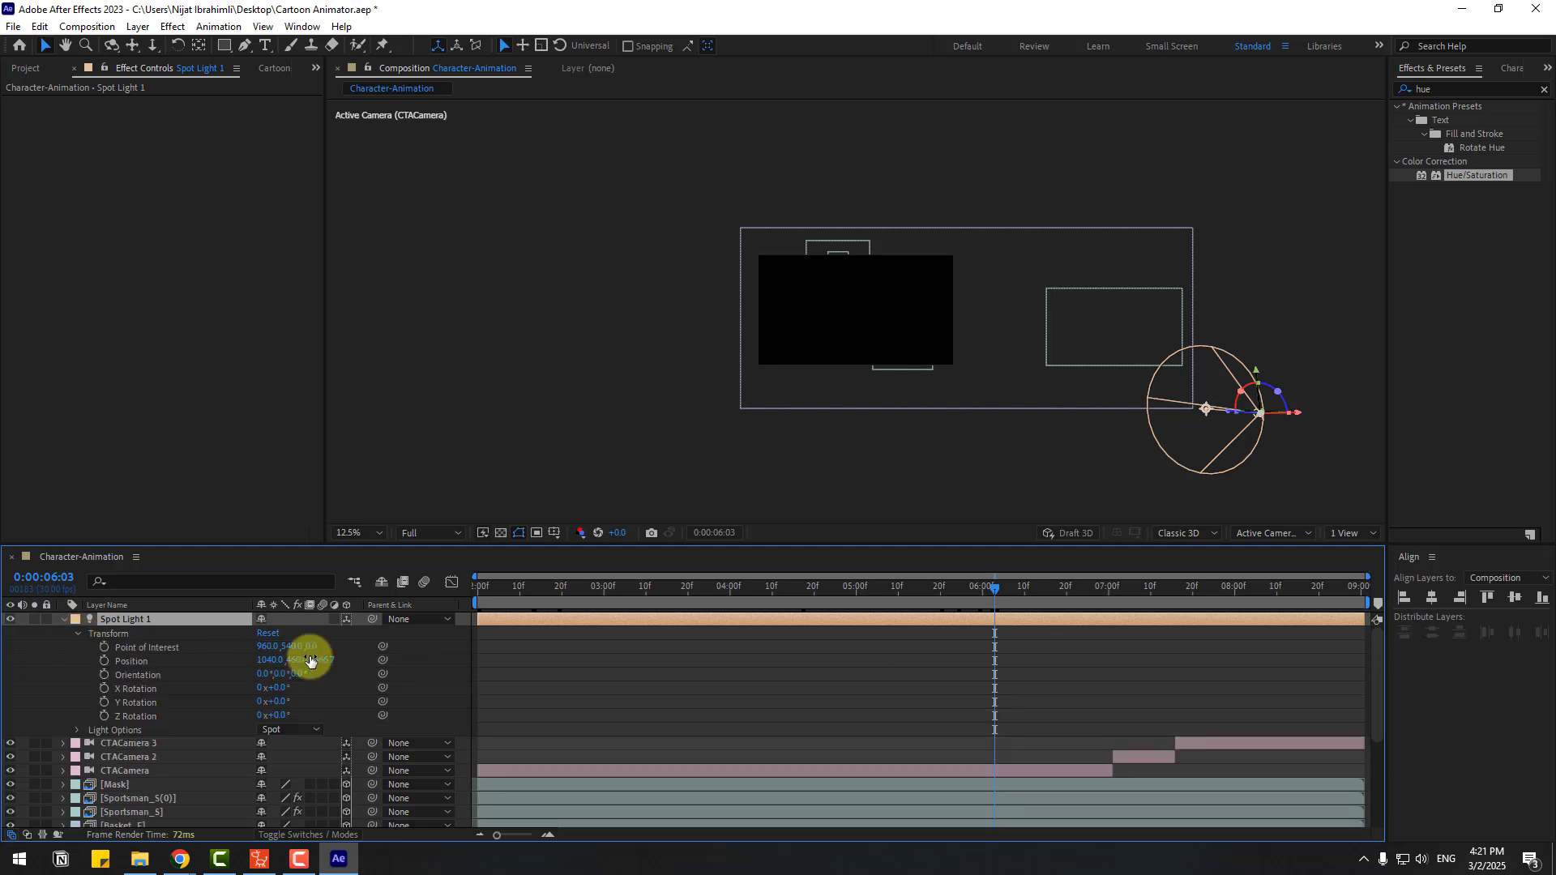
pyautogui.moveTo(276, 647); pyautogui.dragTo(105, 643)
pyautogui.moveTo(678, 591); pyautogui.dragTo(452, 596)
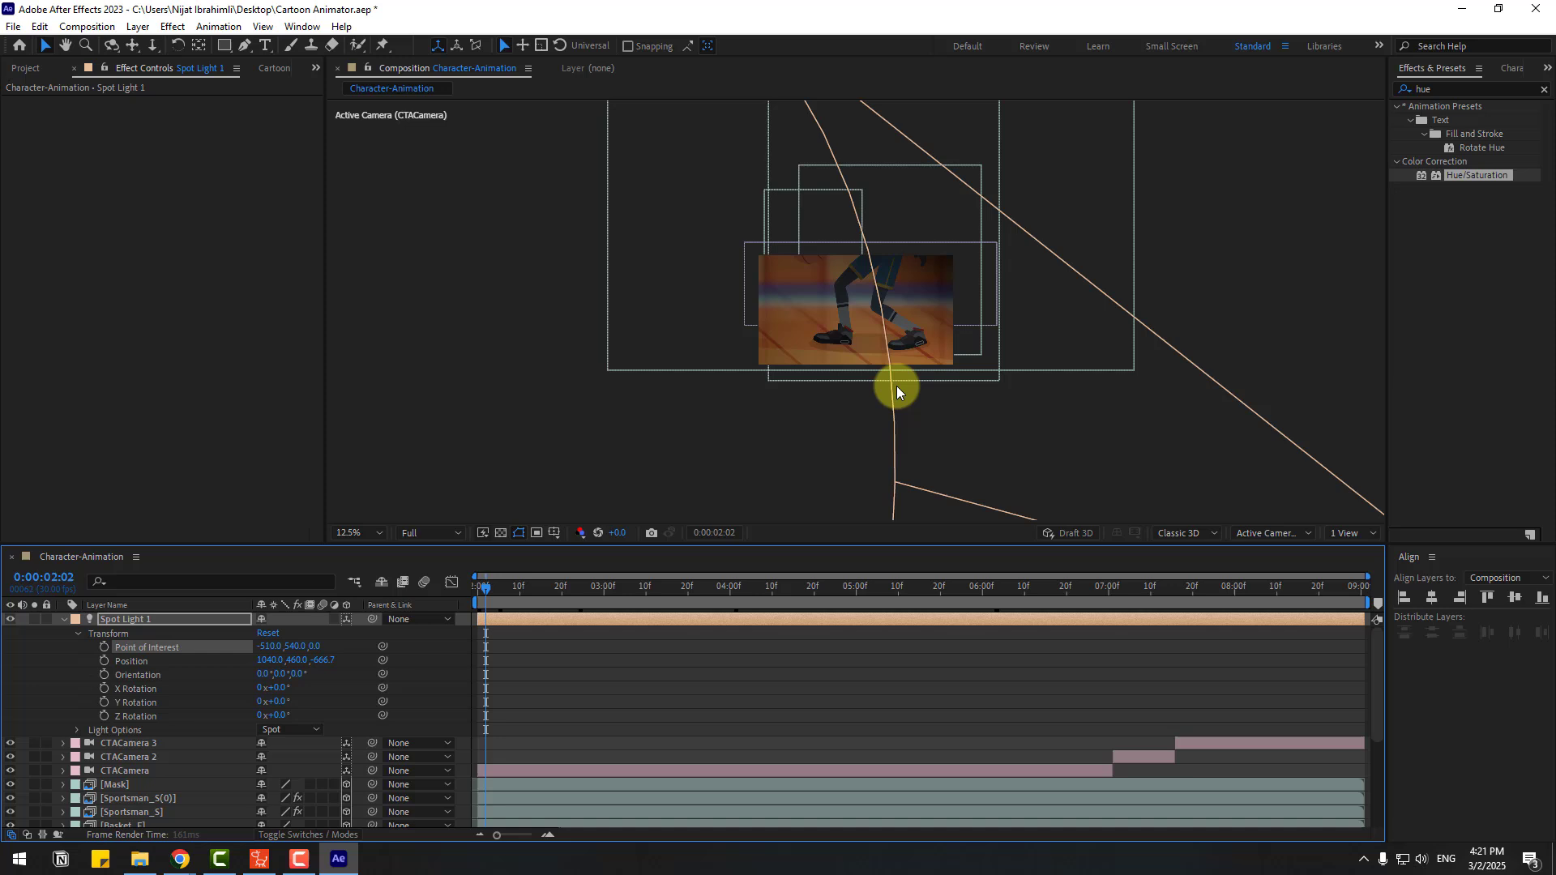
pyautogui.scroll(2, 898, 391)
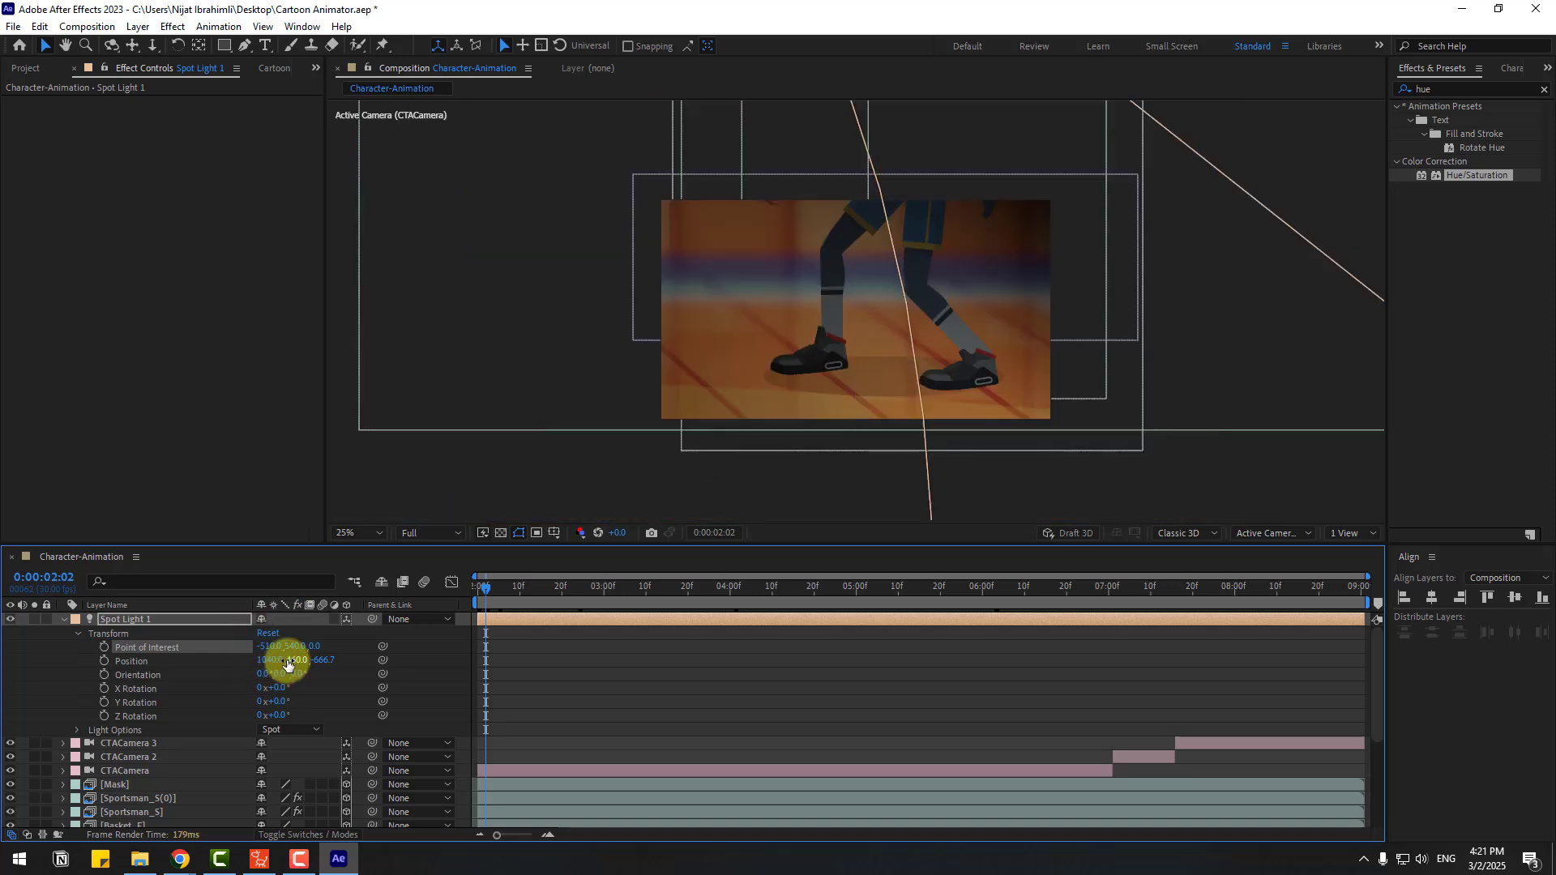
pyautogui.moveTo(288, 663); pyautogui.dragTo(191, 649)
pyautogui.moveTo(197, 647); pyautogui.dragTo(323, 674)
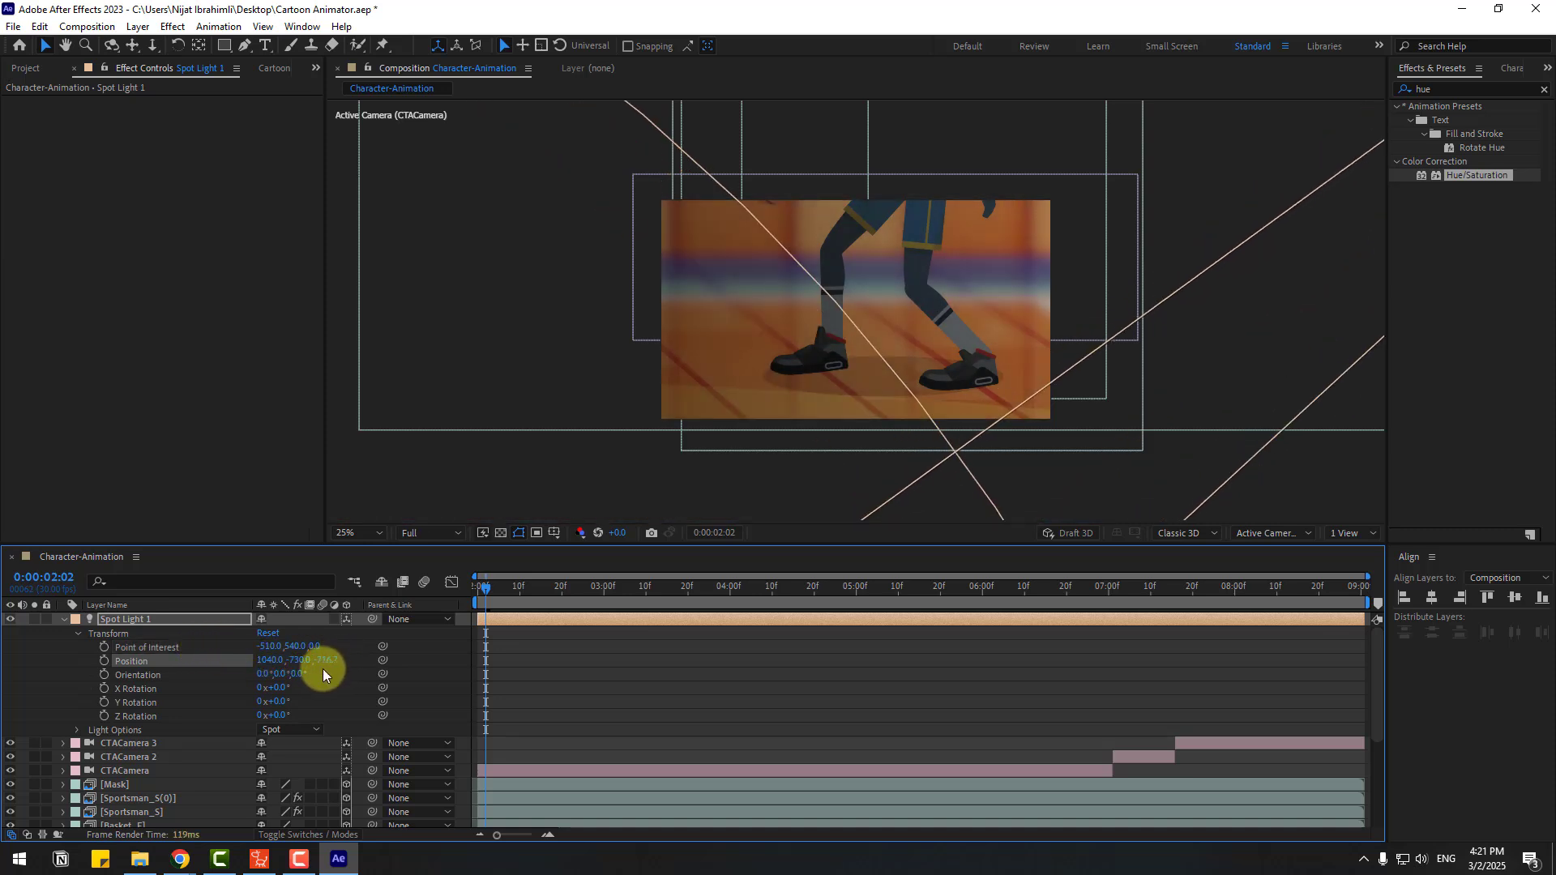
# Re-aim Spot Light 1 by lowering its point of interest and rotating it toward the player
pyautogui.click(77, 730)
pyautogui.scroll(-2, 198, 741)
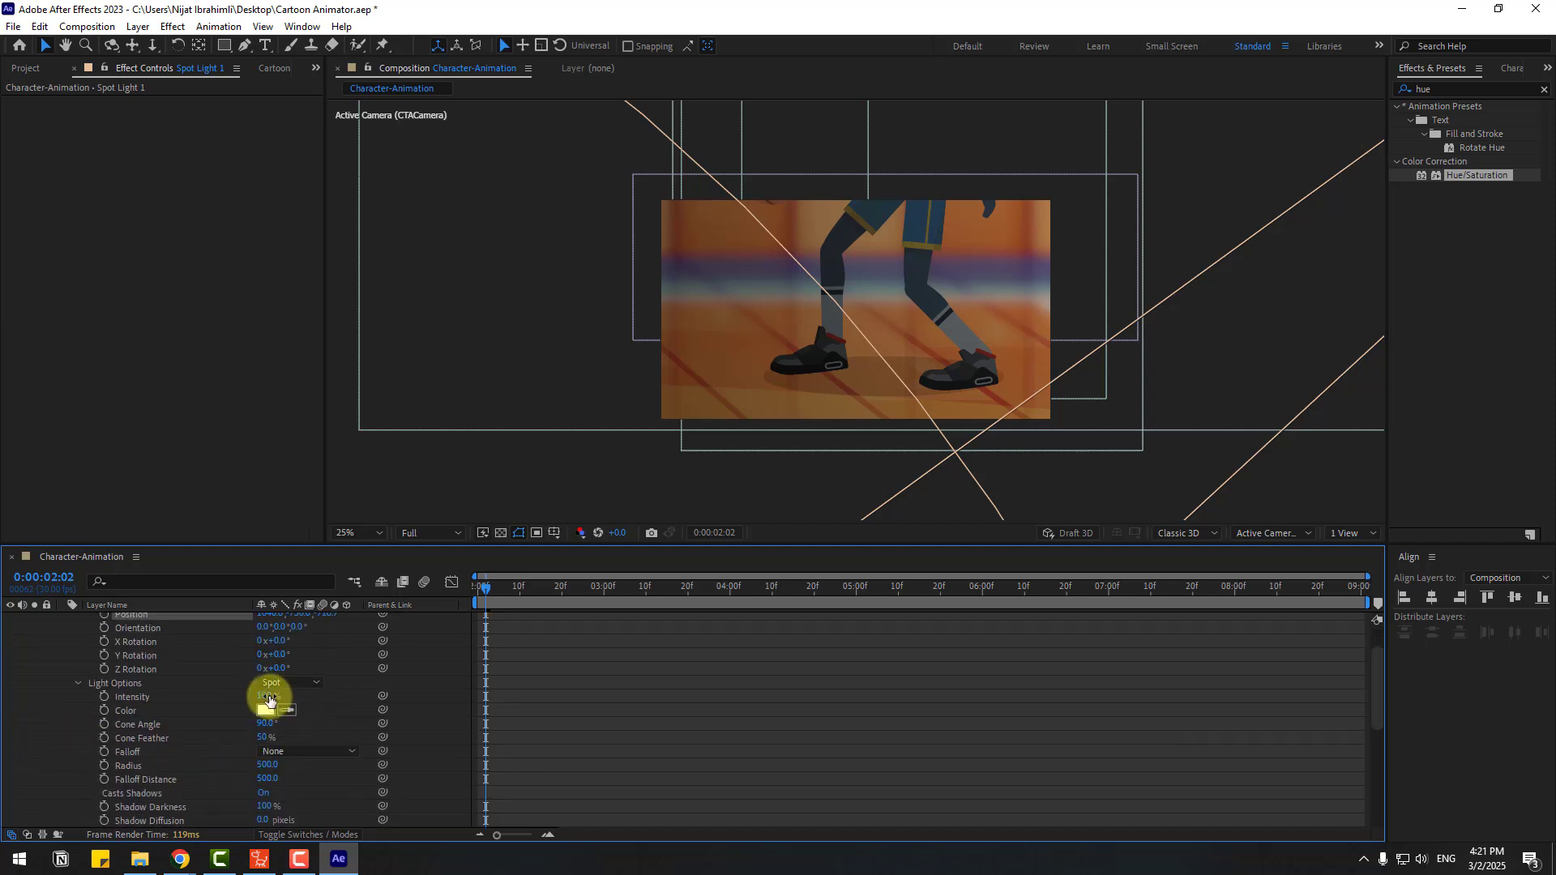
pyautogui.scroll(2, 243, 714)
pyautogui.moveTo(280, 695); pyautogui.dragTo(222, 664)
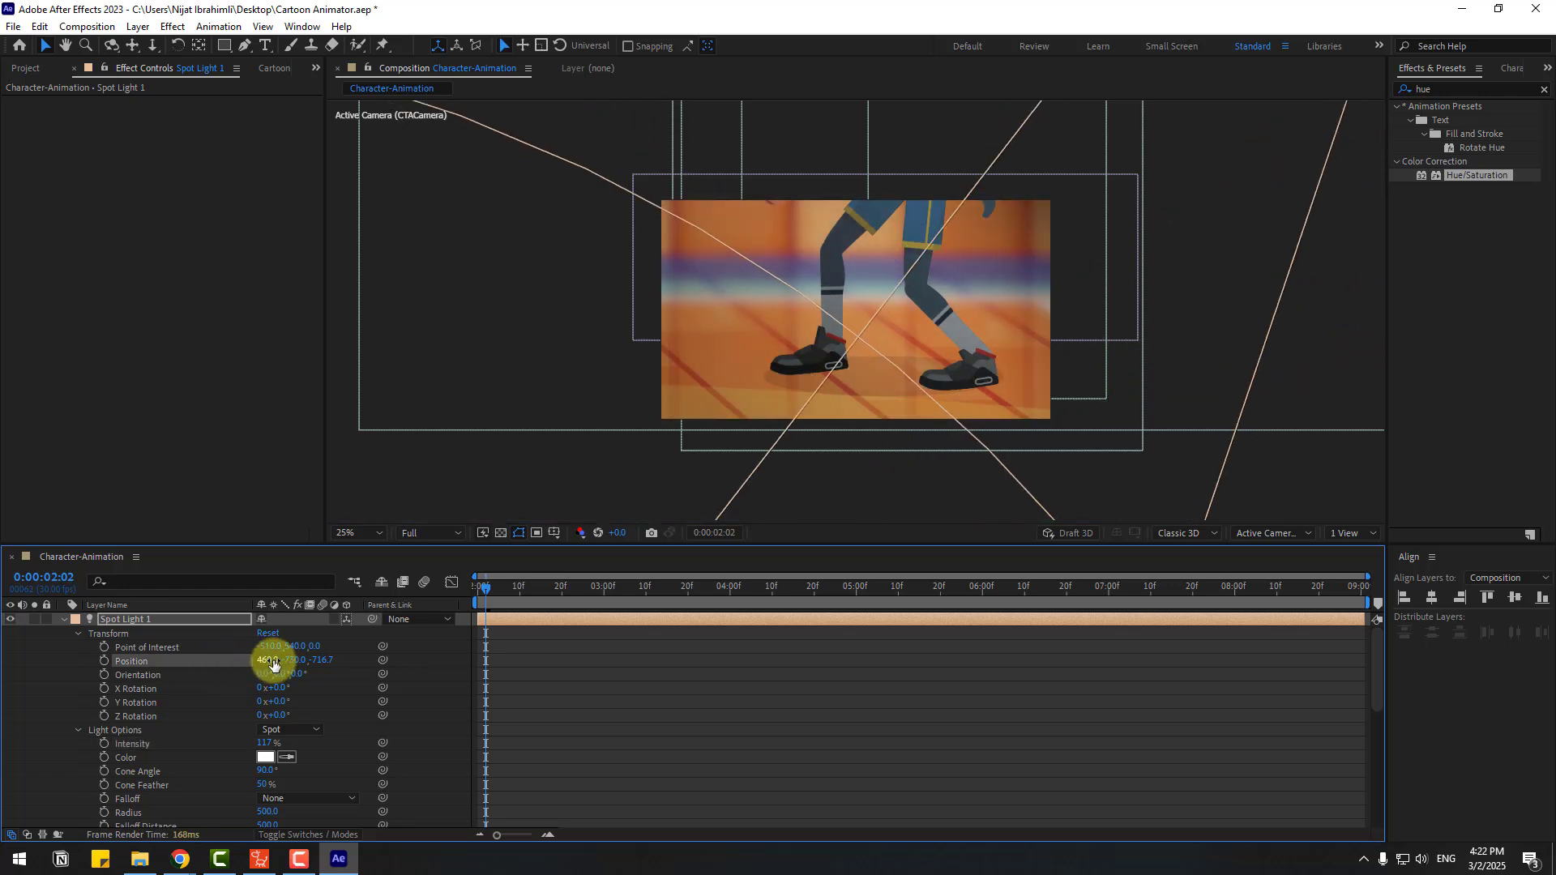
pyautogui.moveTo(486, 585); pyautogui.dragTo(908, 574)
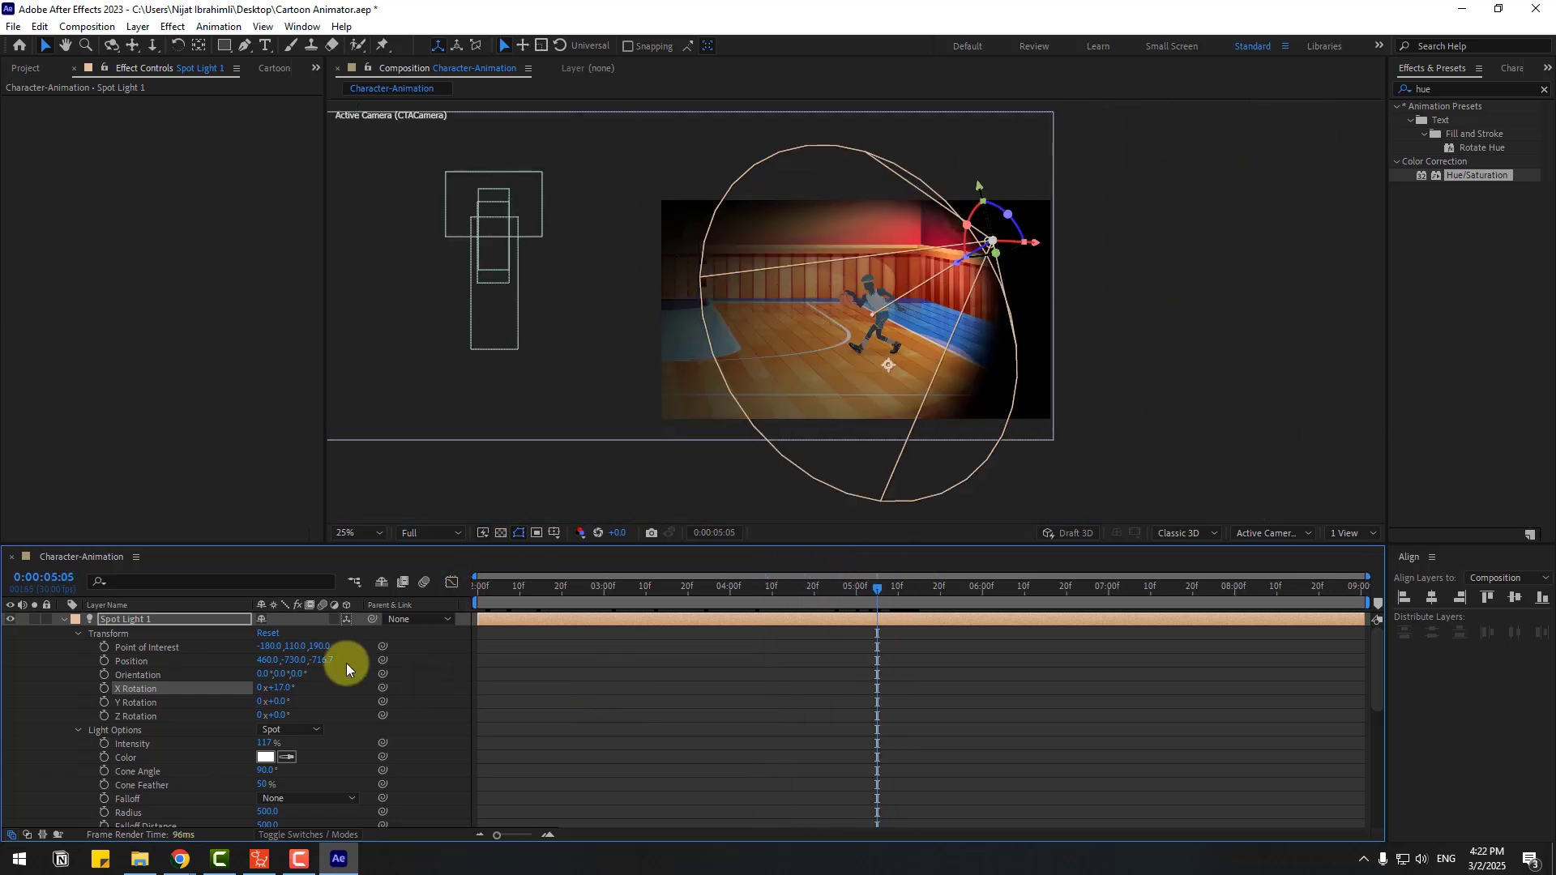
pyautogui.moveTo(293, 655); pyautogui.dragTo(326, 616)
pyautogui.moveTo(1040, 245); pyautogui.dragTo(1080, 222)
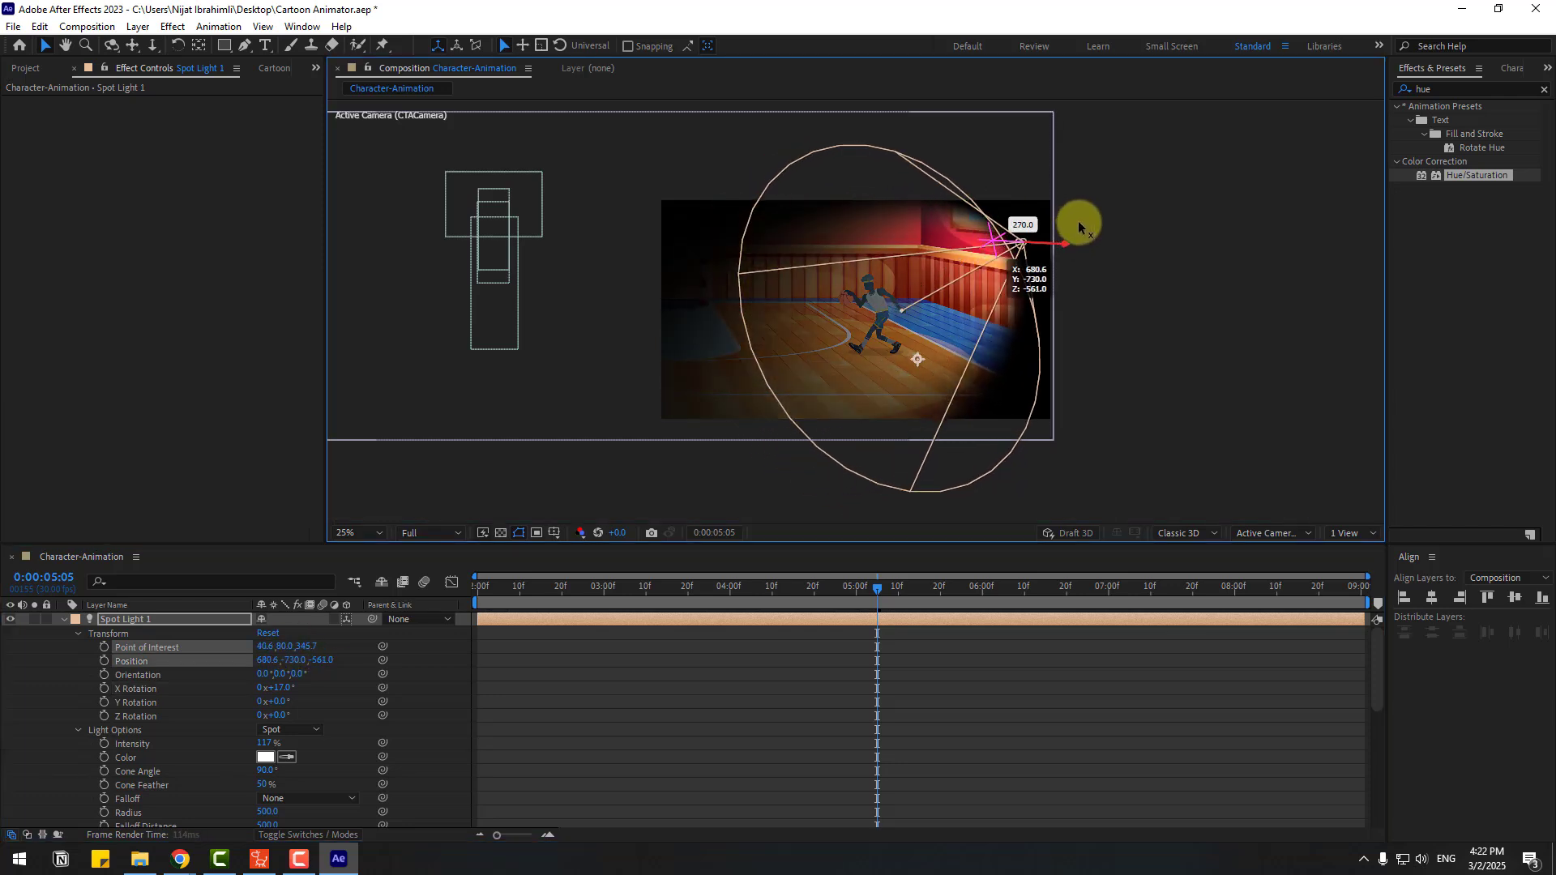
# Widen the spotlight cone to about 111° and push the light back in depth
pyautogui.scroll(-2, 162, 748)
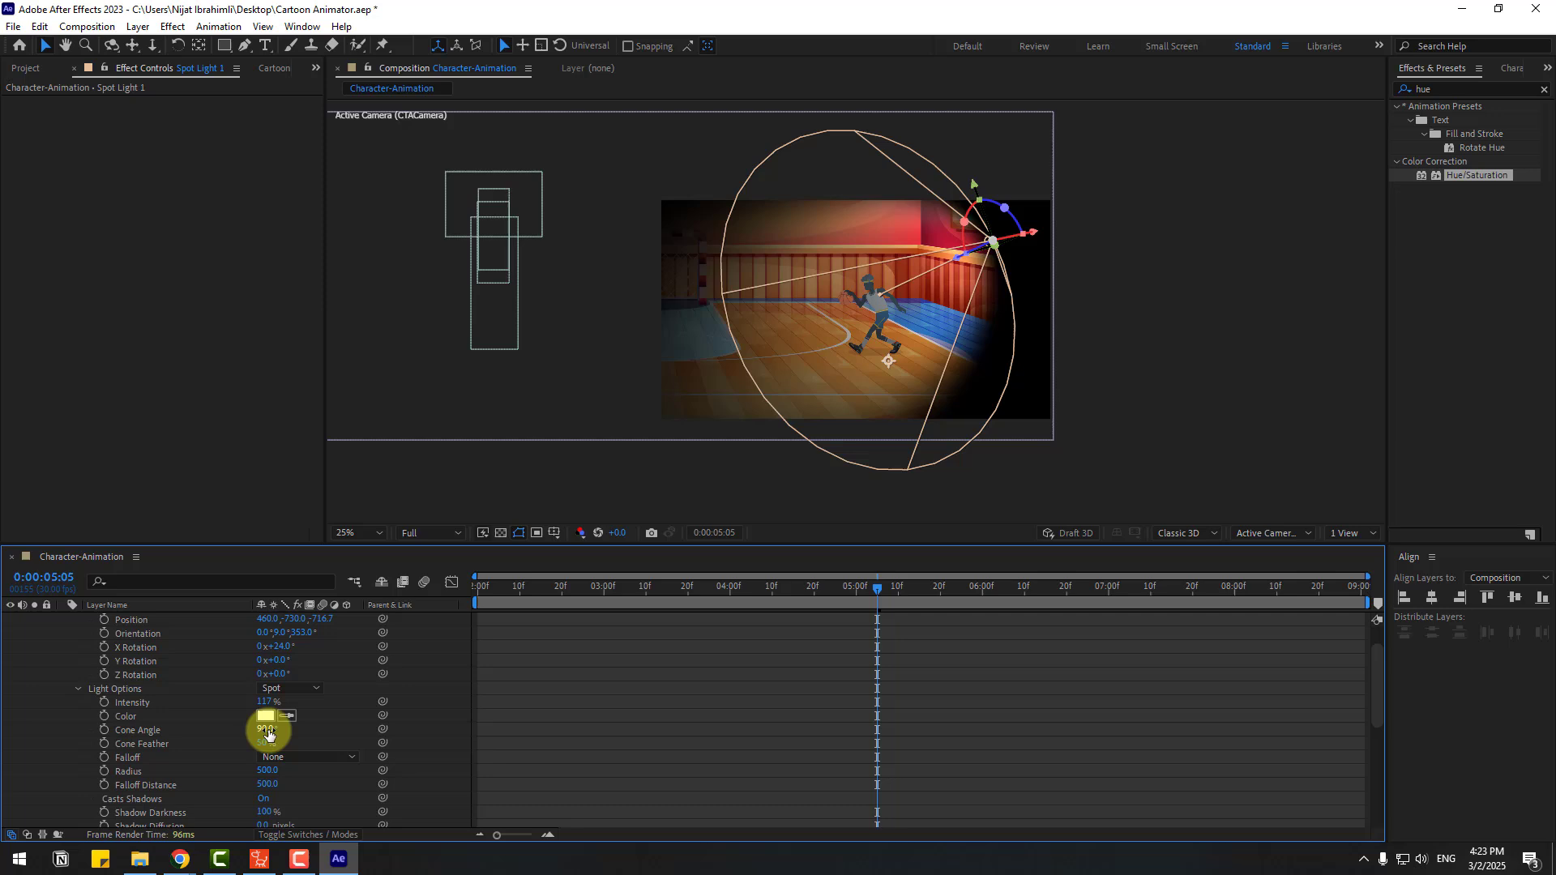
pyautogui.moveTo(268, 732); pyautogui.dragTo(281, 730)
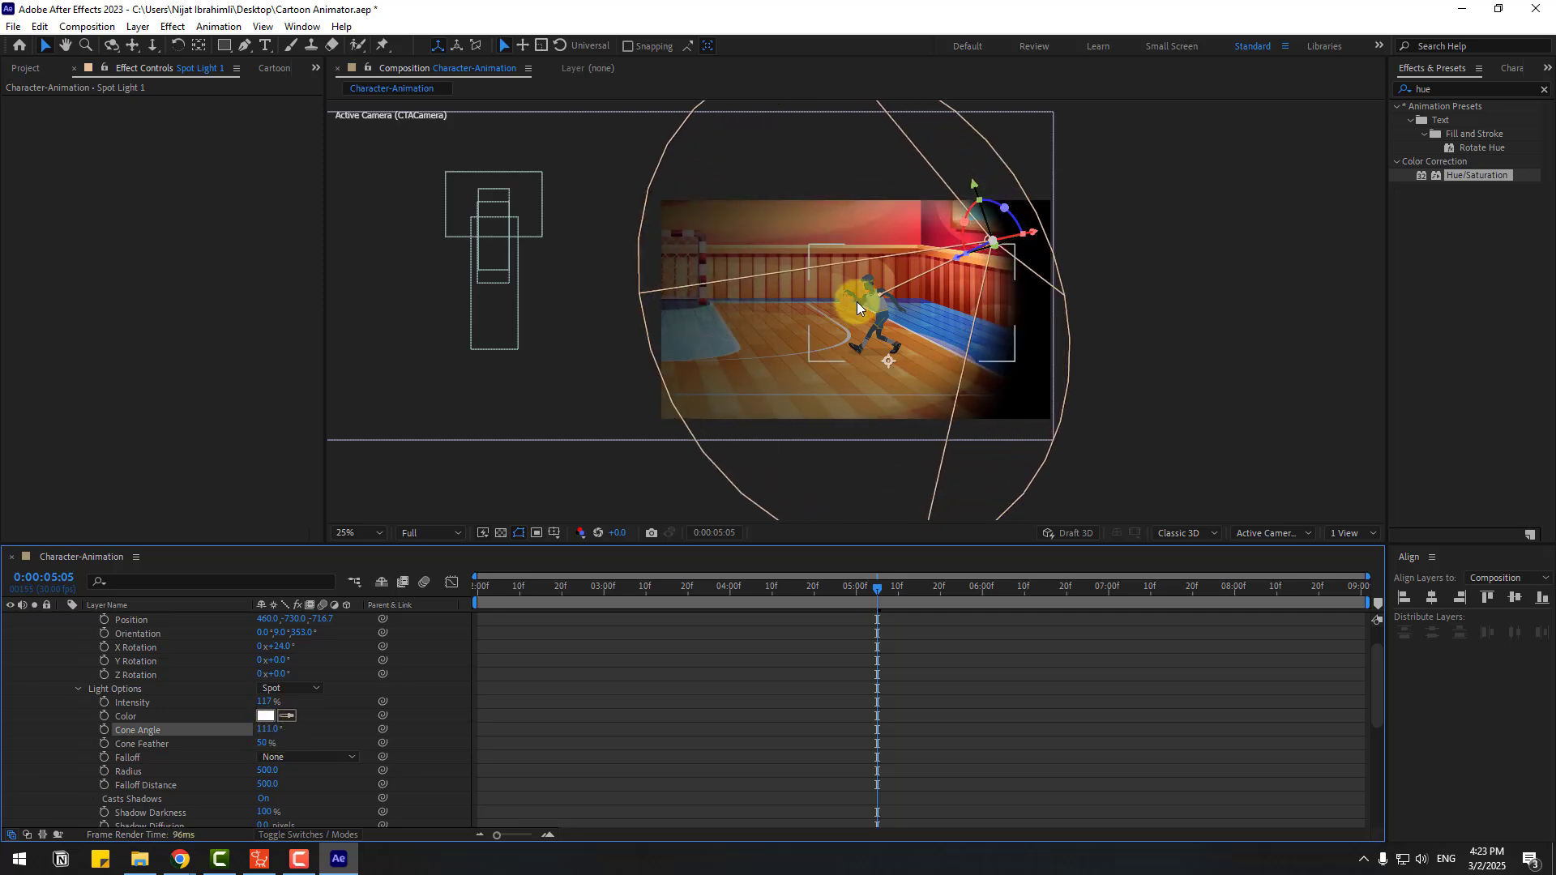
pyautogui.moveTo(957, 256); pyautogui.dragTo(1029, 240)
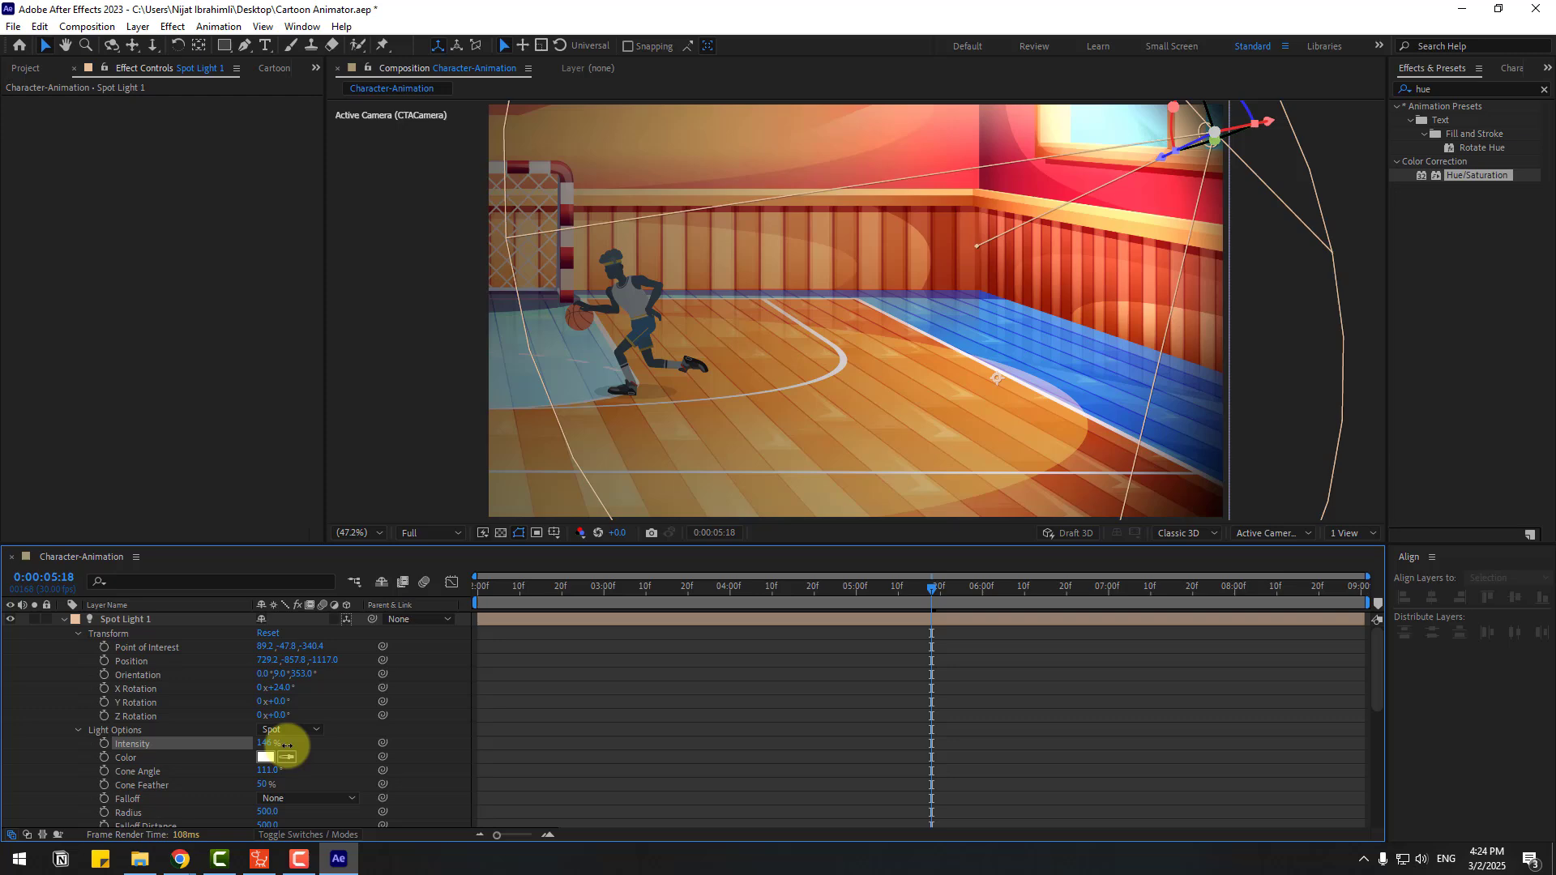
pyautogui.moveTo(494, 604); pyautogui.dragTo(778, 618)
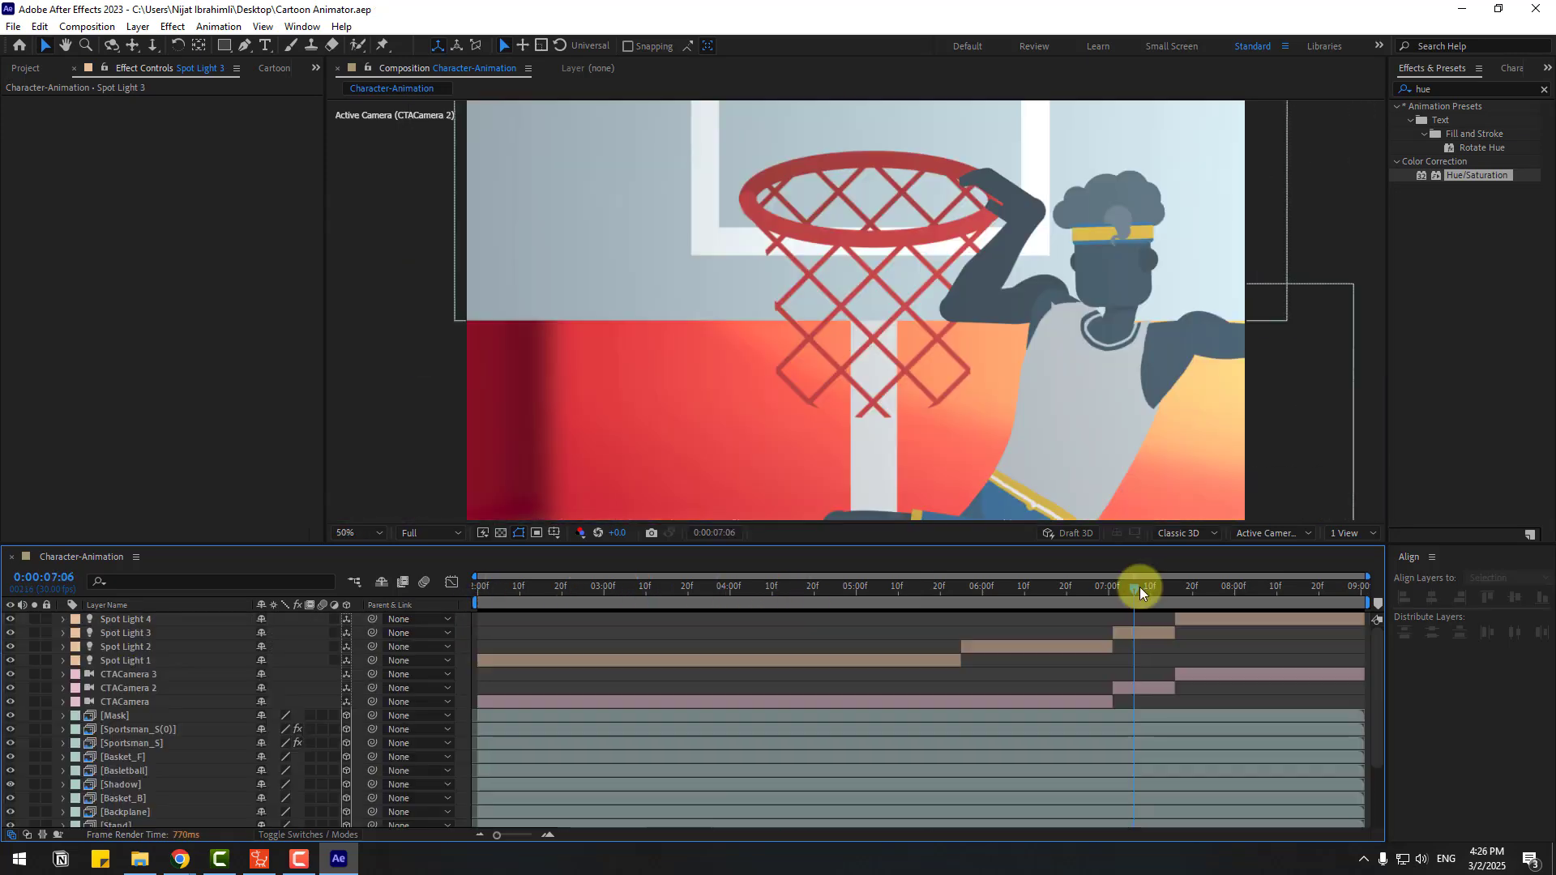
pyautogui.moveTo(1139, 591)
pyautogui.mouseDown()
pyautogui.moveTo(1116, 591)
pyautogui.moveTo(1136, 591)
pyautogui.mouseUp()
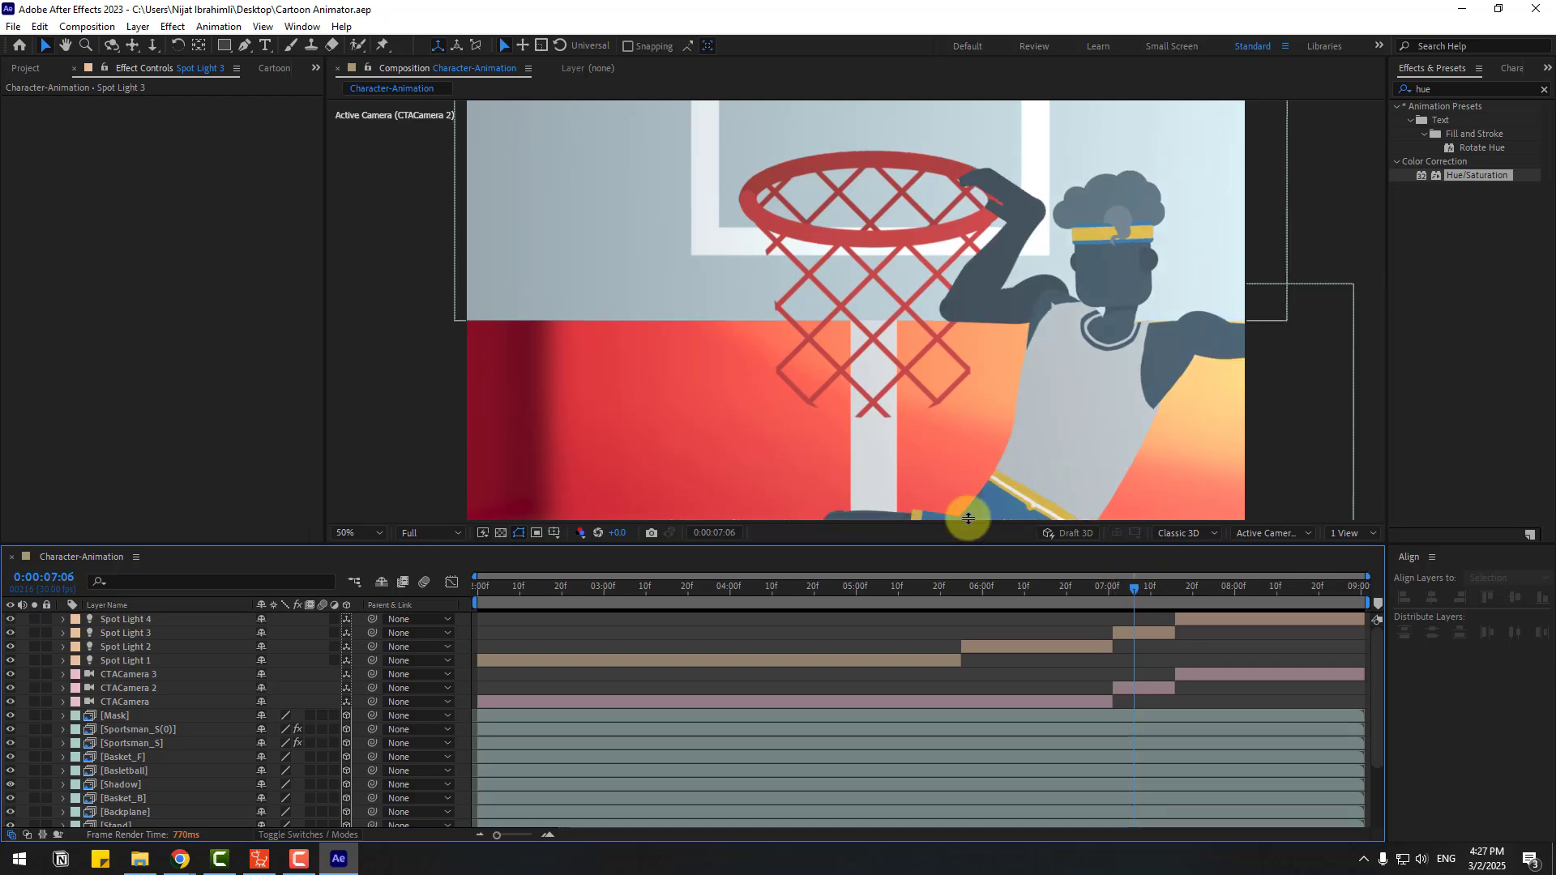
# Add Animation Composer 3's Particle Fireworks preset from Starter Precomps > Shape Elements, starting slightly earlier
pyautogui.click(301, 27)
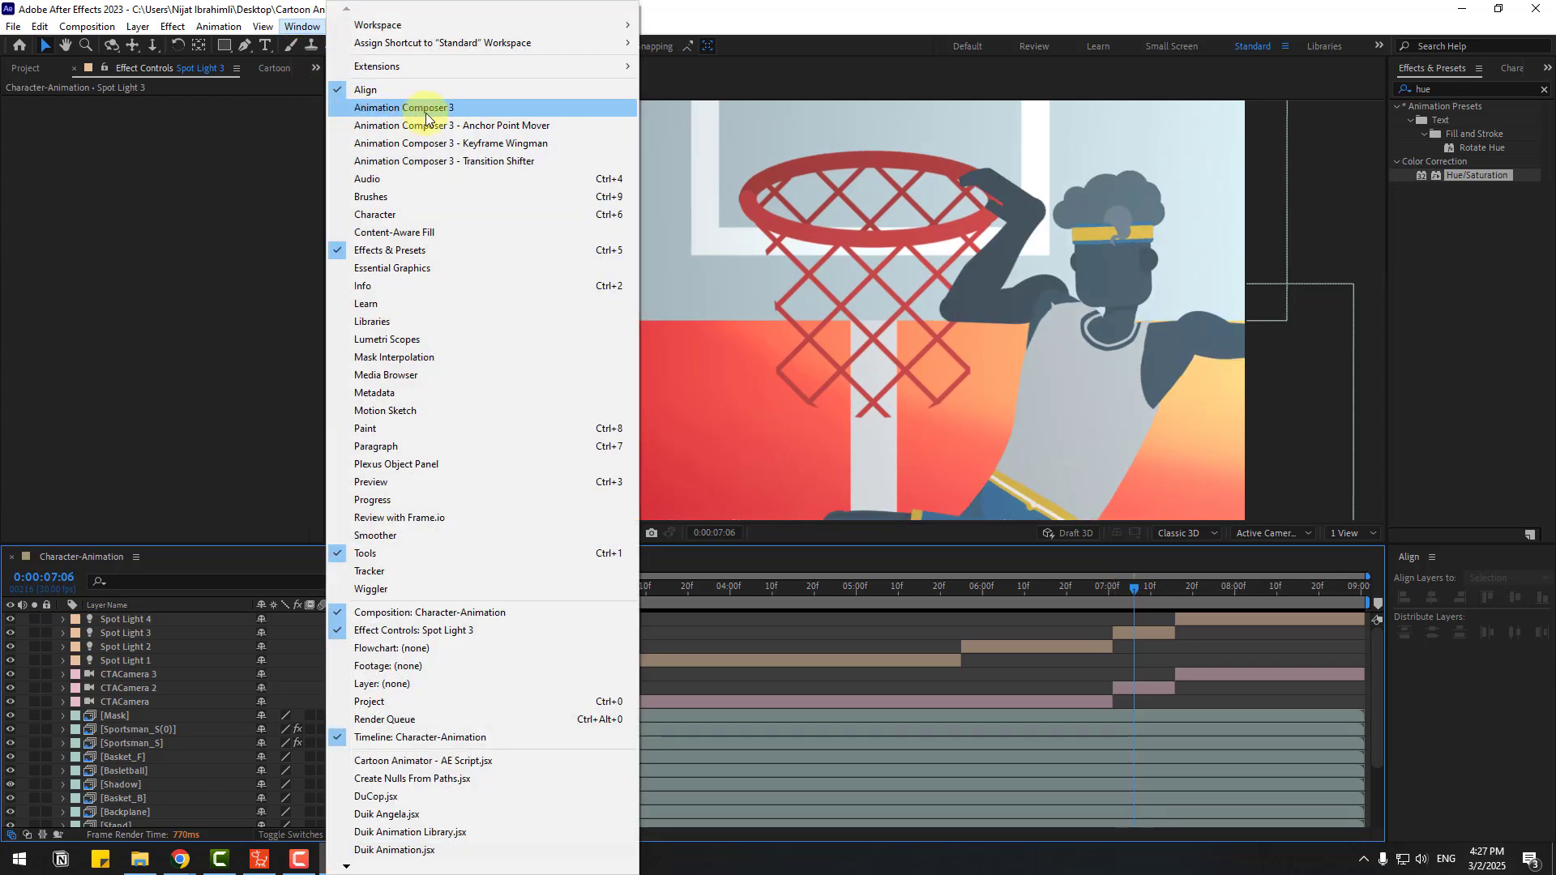
pyautogui.click(508, 109)
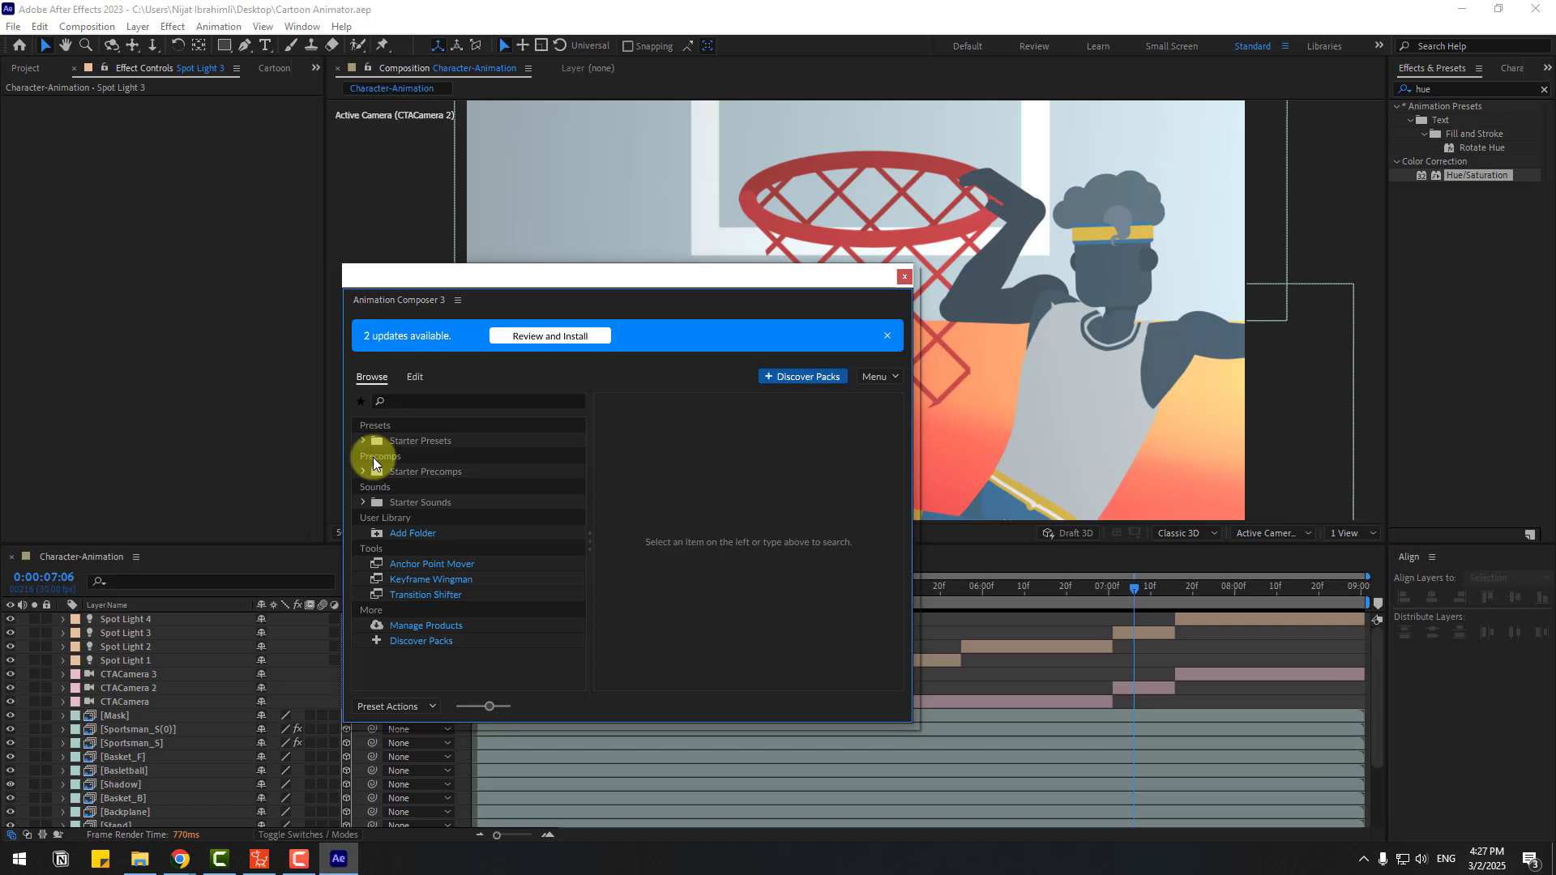
pyautogui.click(364, 473)
pyautogui.click(379, 504)
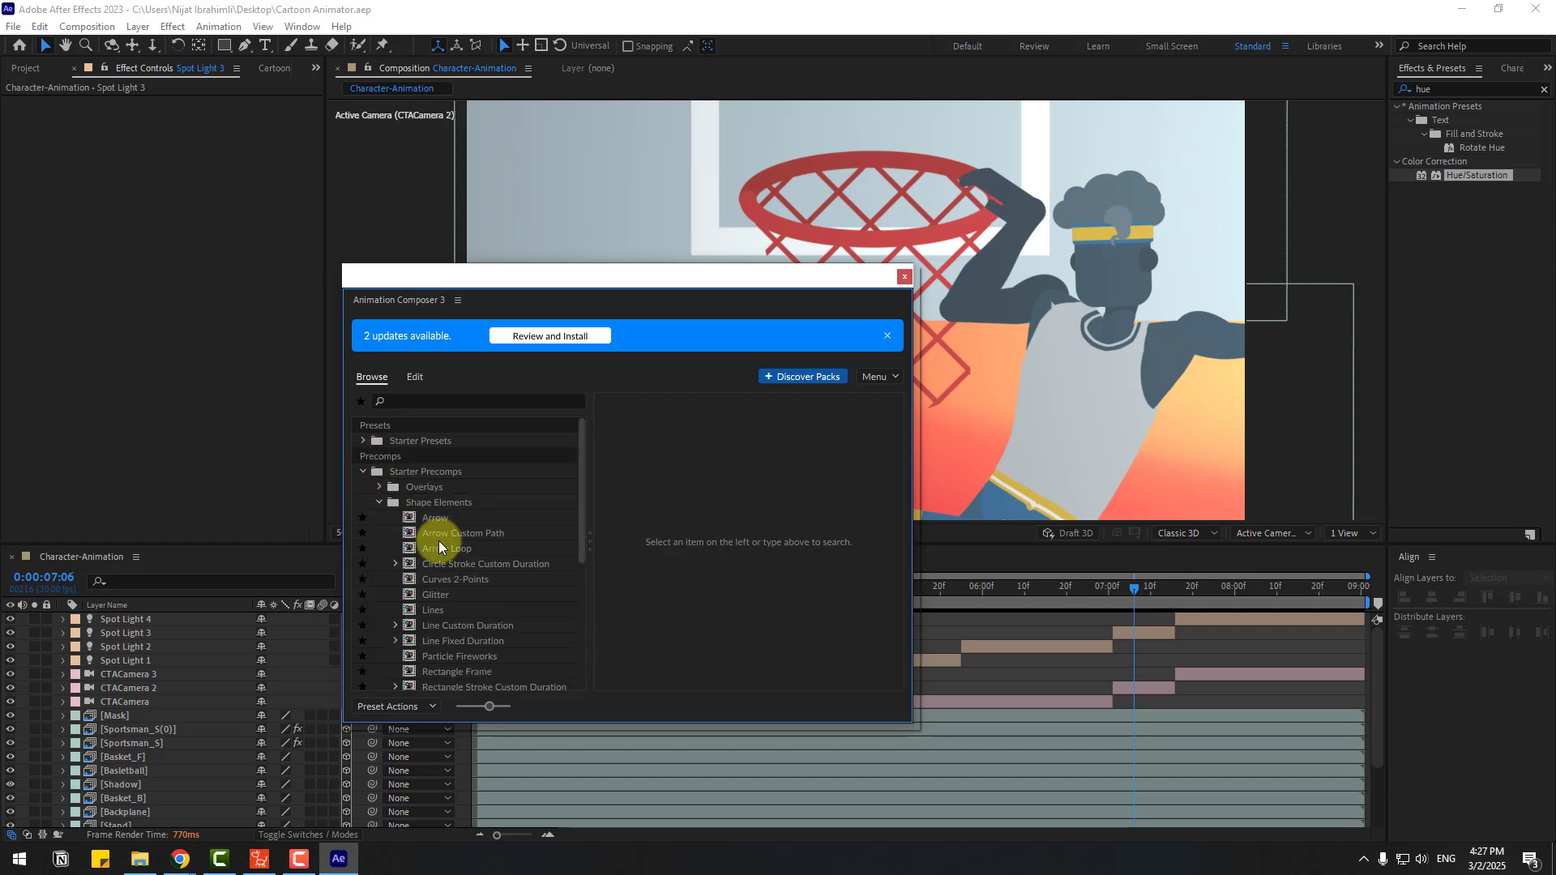
pyautogui.click(437, 503)
pyautogui.scroll(-3, 897, 588)
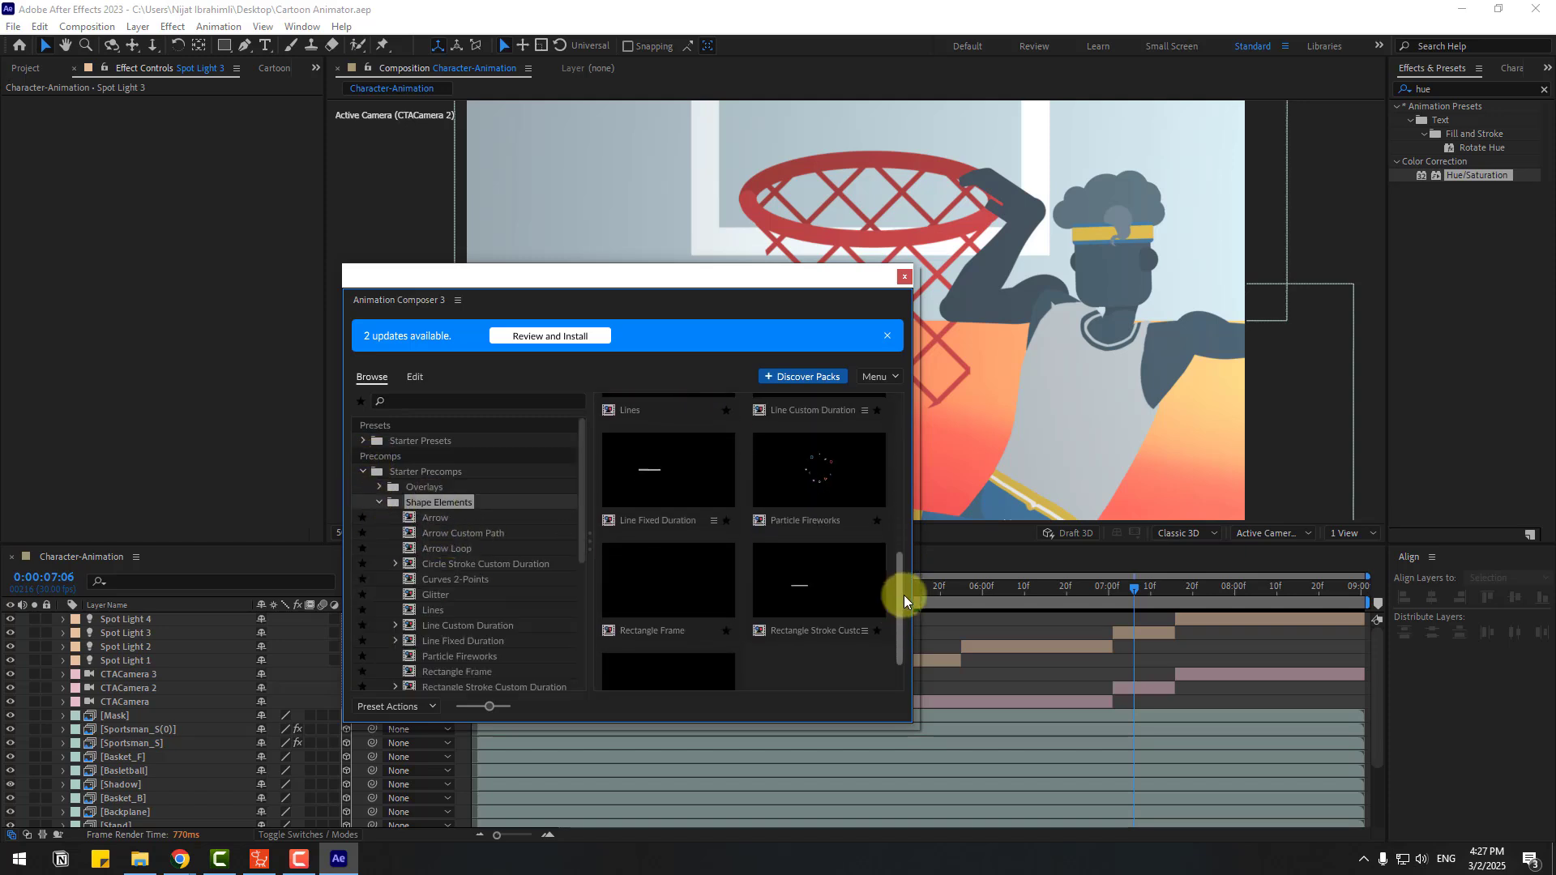
pyautogui.click(826, 489)
pyautogui.click(876, 706)
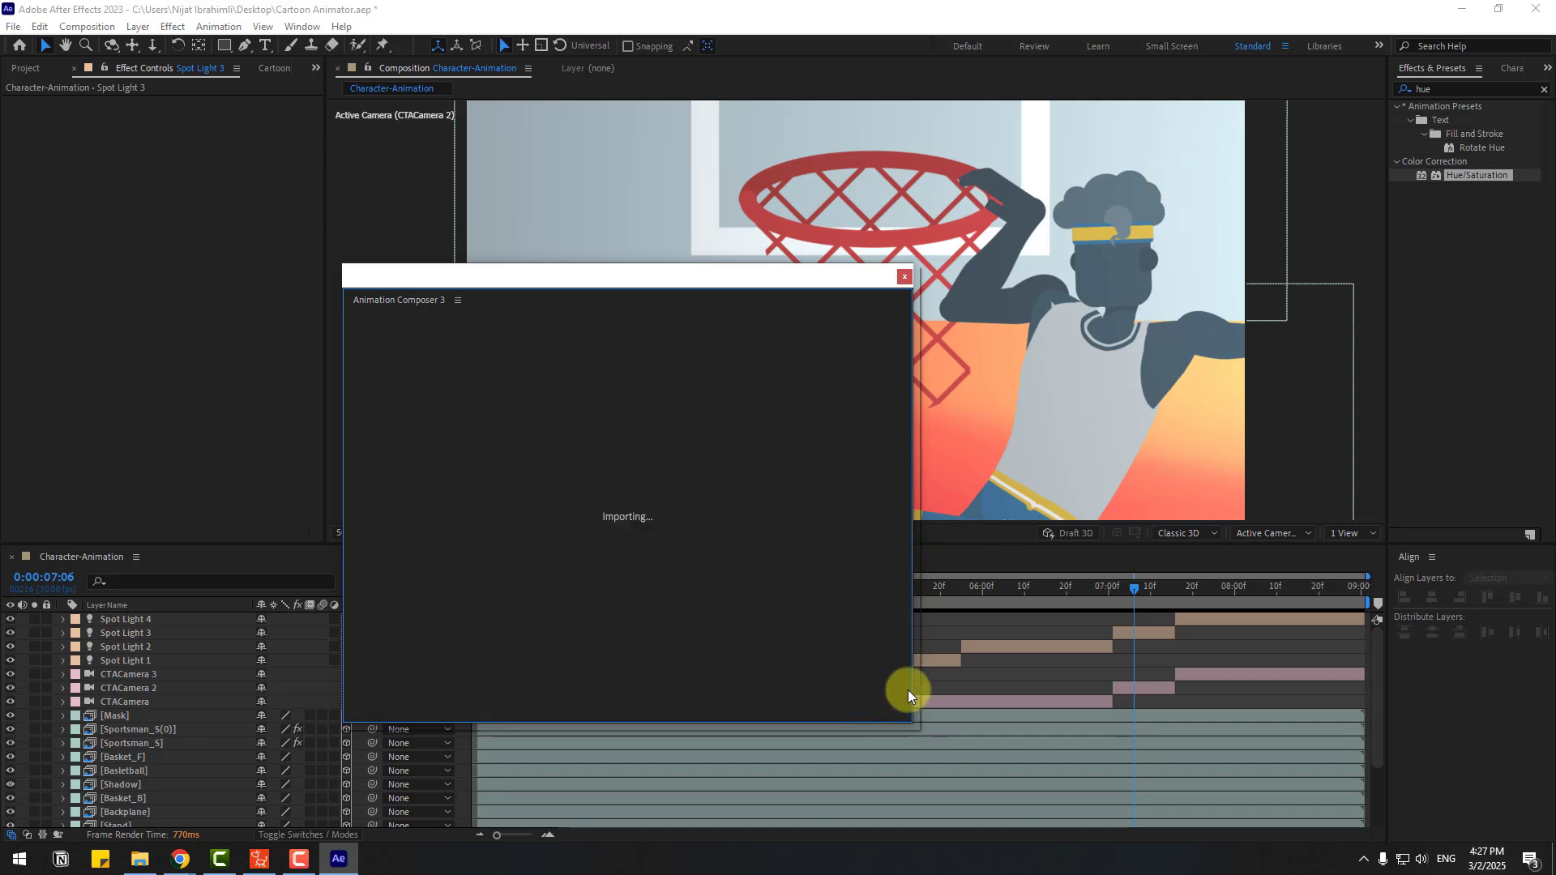
pyautogui.click(905, 276)
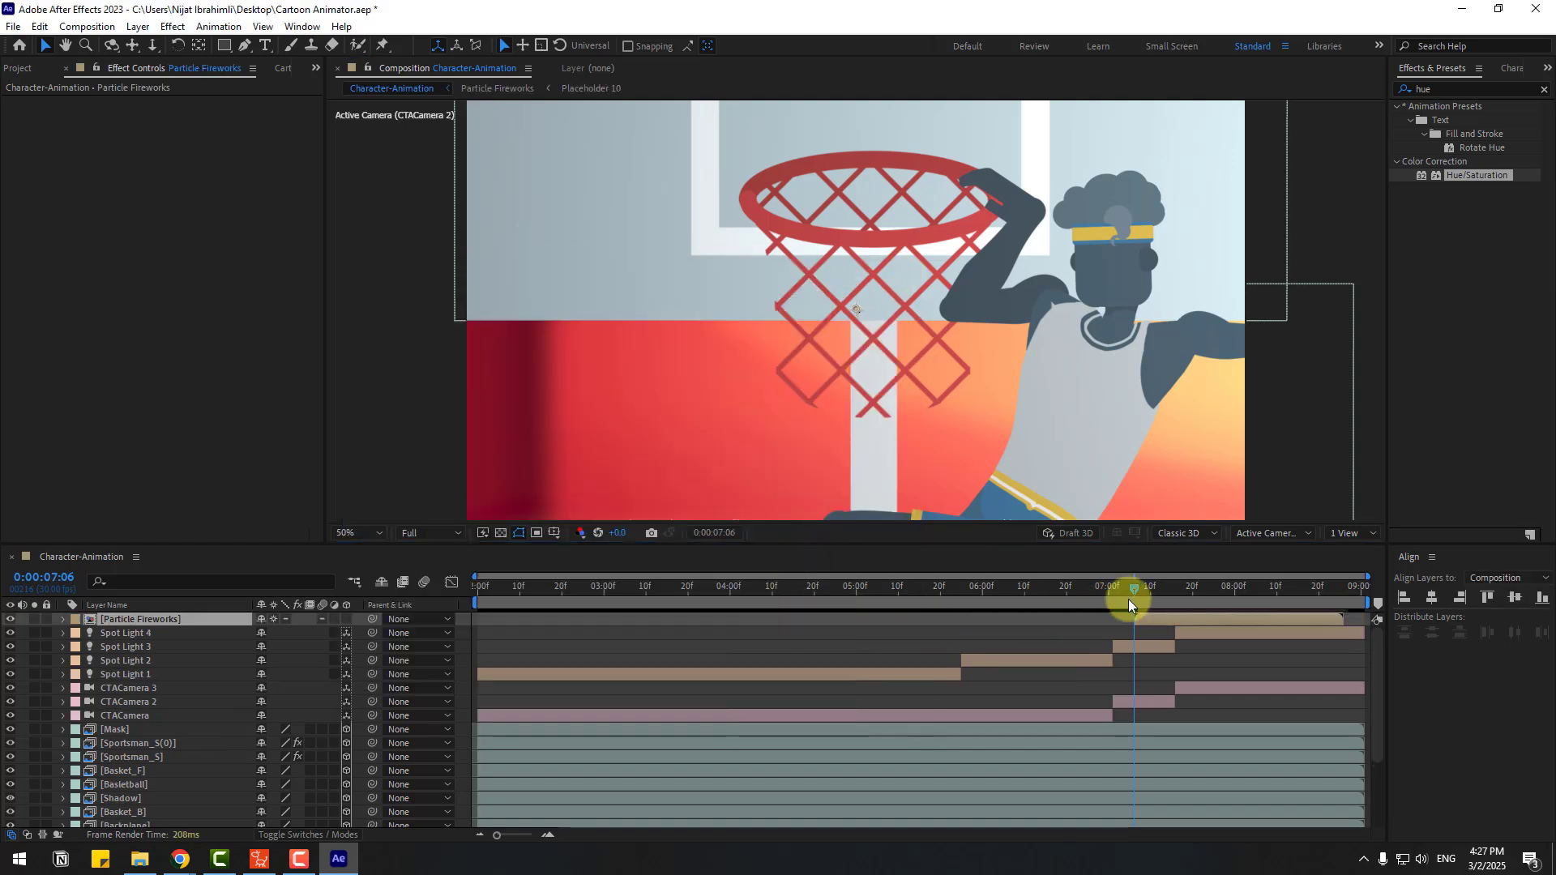
pyautogui.moveTo(1129, 605); pyautogui.dragTo(1101, 627)
pyautogui.click(1158, 620)
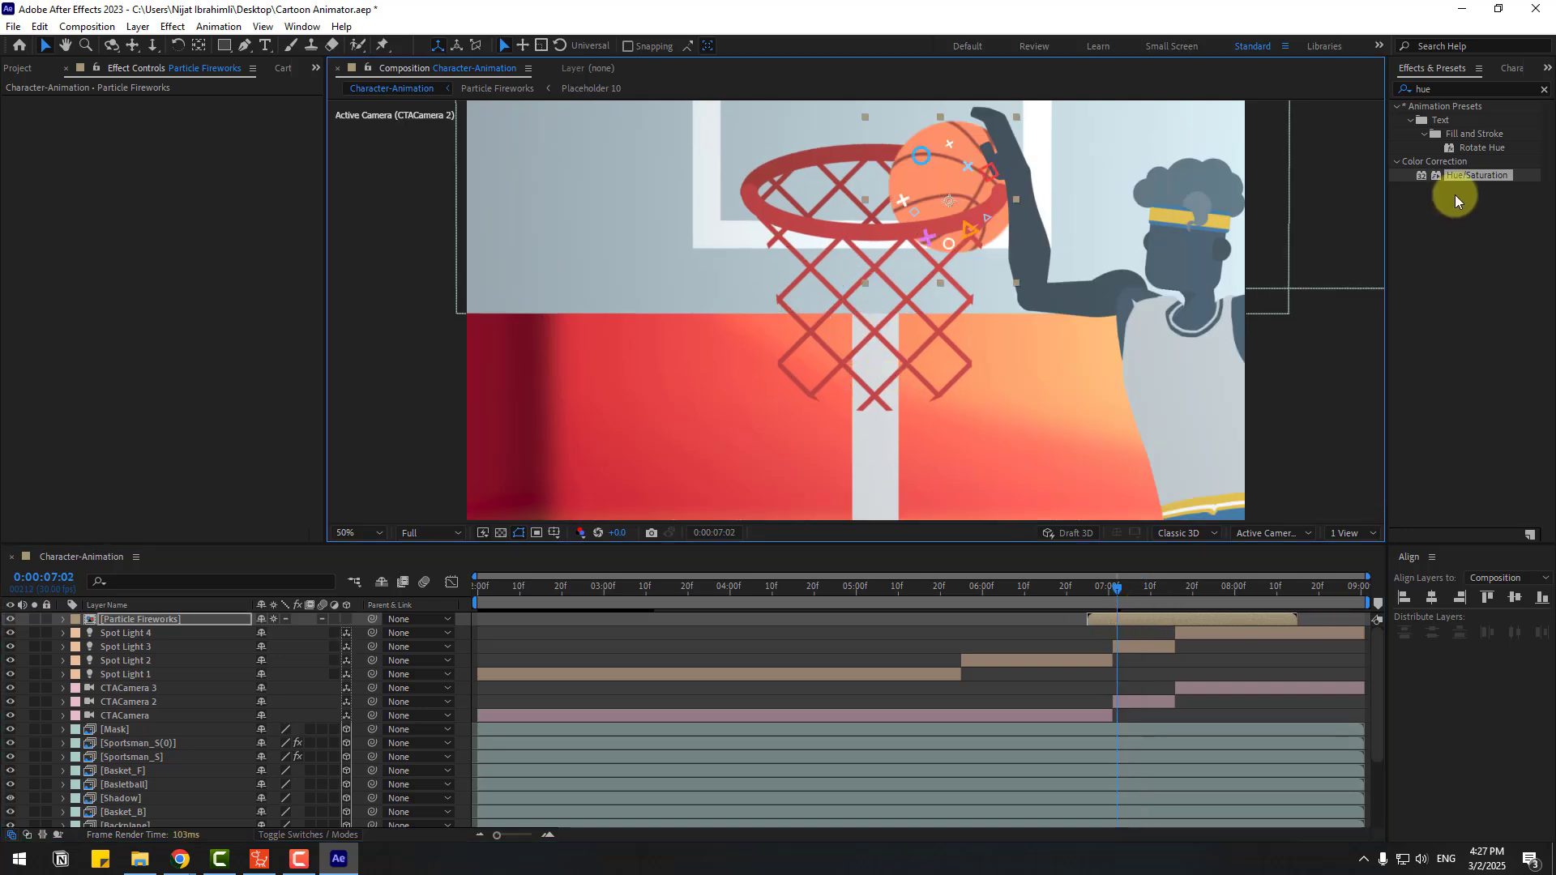
# Apply a Fill effect to Particle Fireworks with the colour set to white
pyautogui.click(1427, 89)
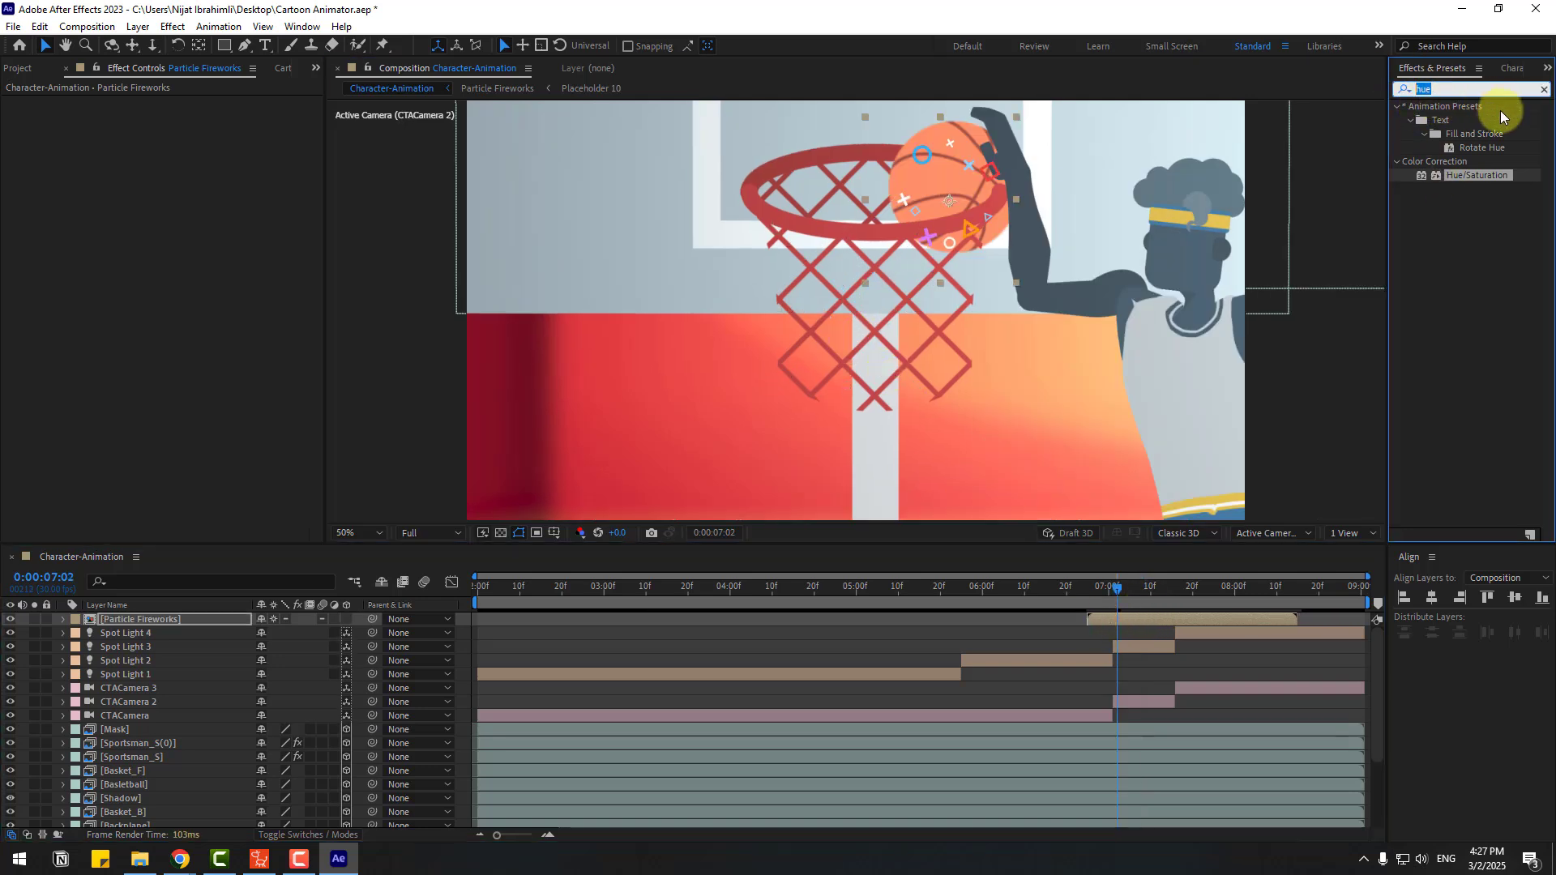
pyautogui.write('fill')
pyautogui.moveTo(1459, 202); pyautogui.dragTo(1098, 618)
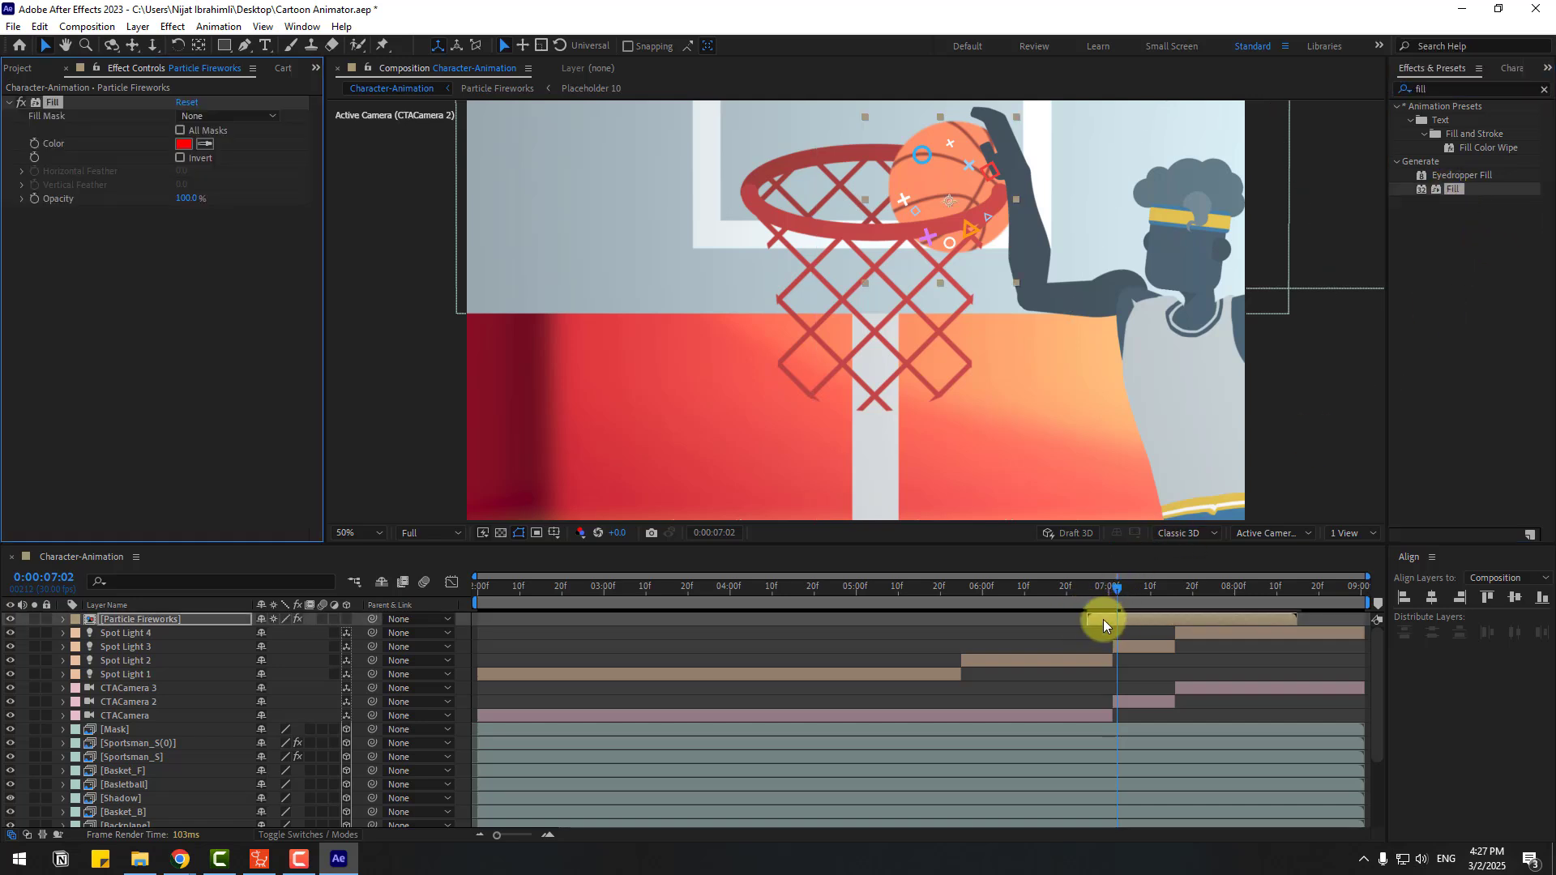
pyautogui.click(186, 144)
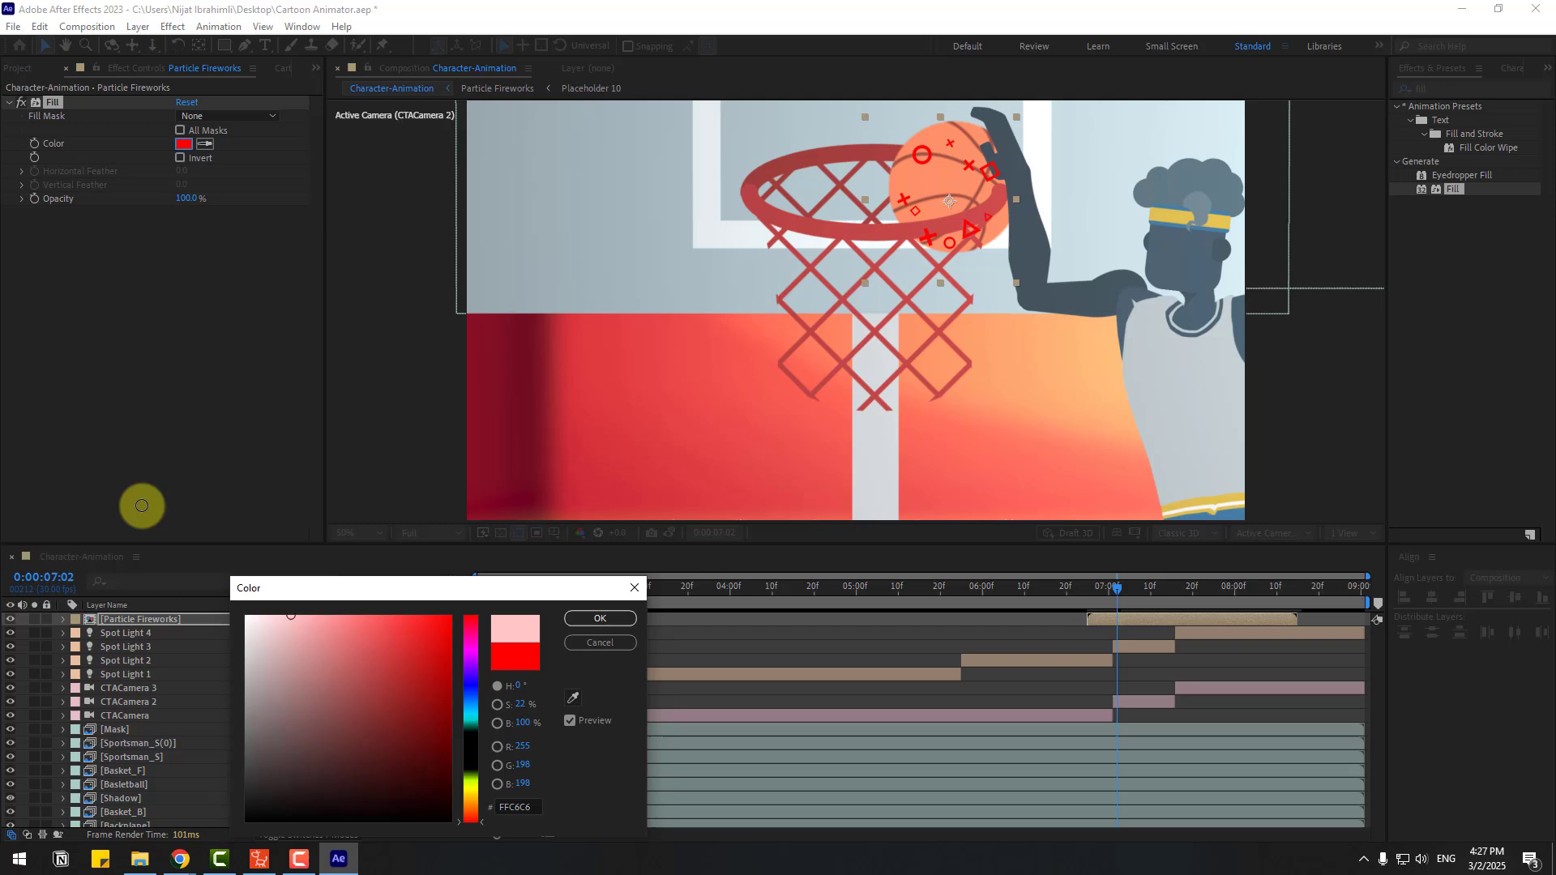
pyautogui.click(584, 619)
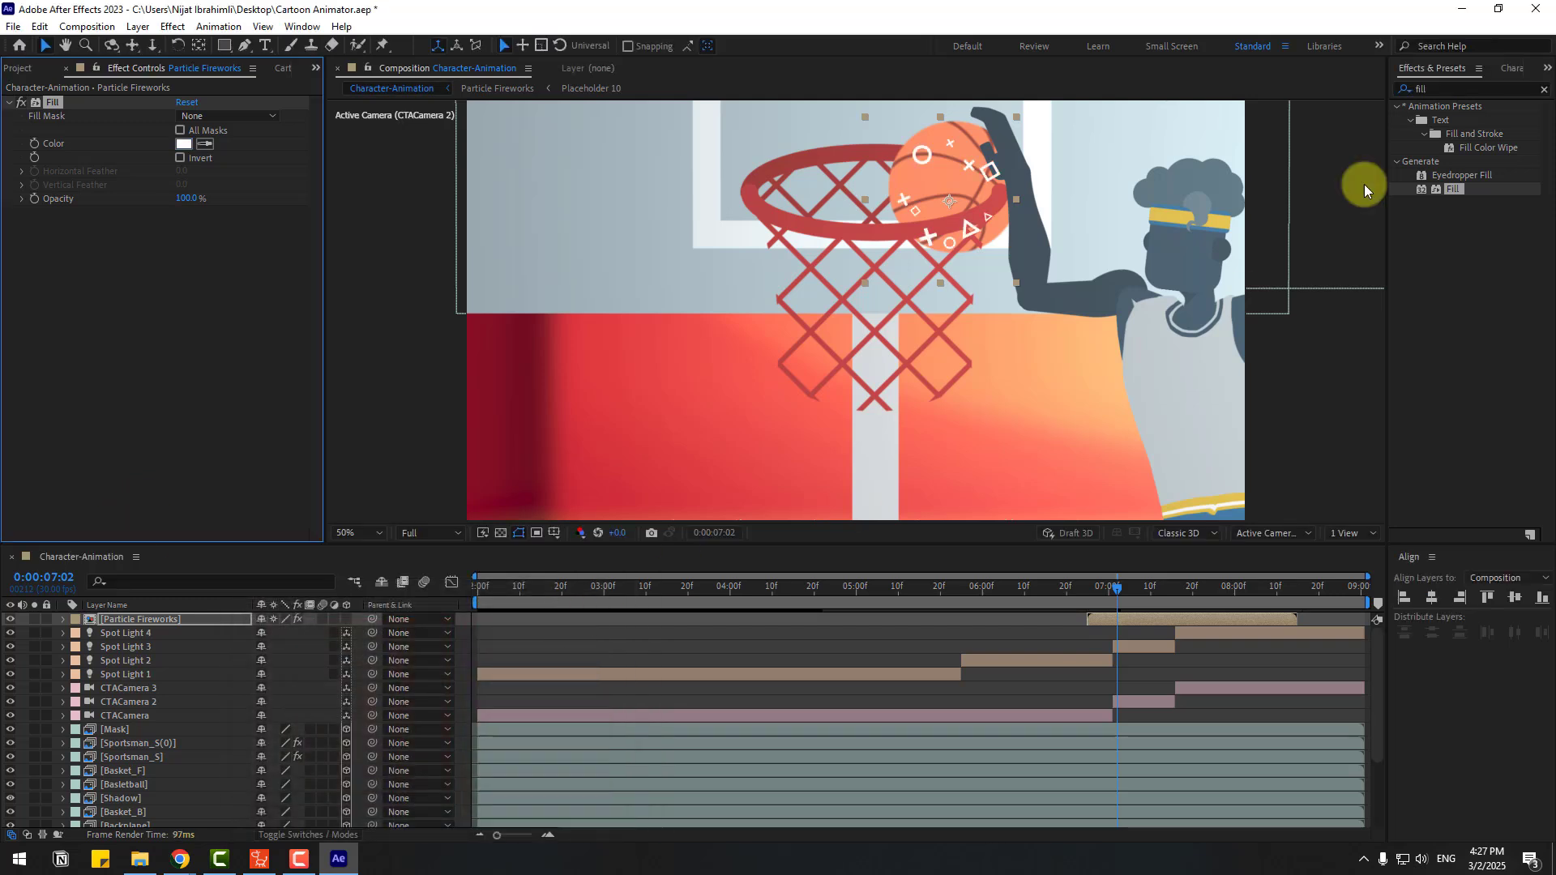
# Apply a Glow effect to Particle Fireworks with a Glow Radius of 33
pyautogui.click(1439, 90)
pyautogui.write('glow')
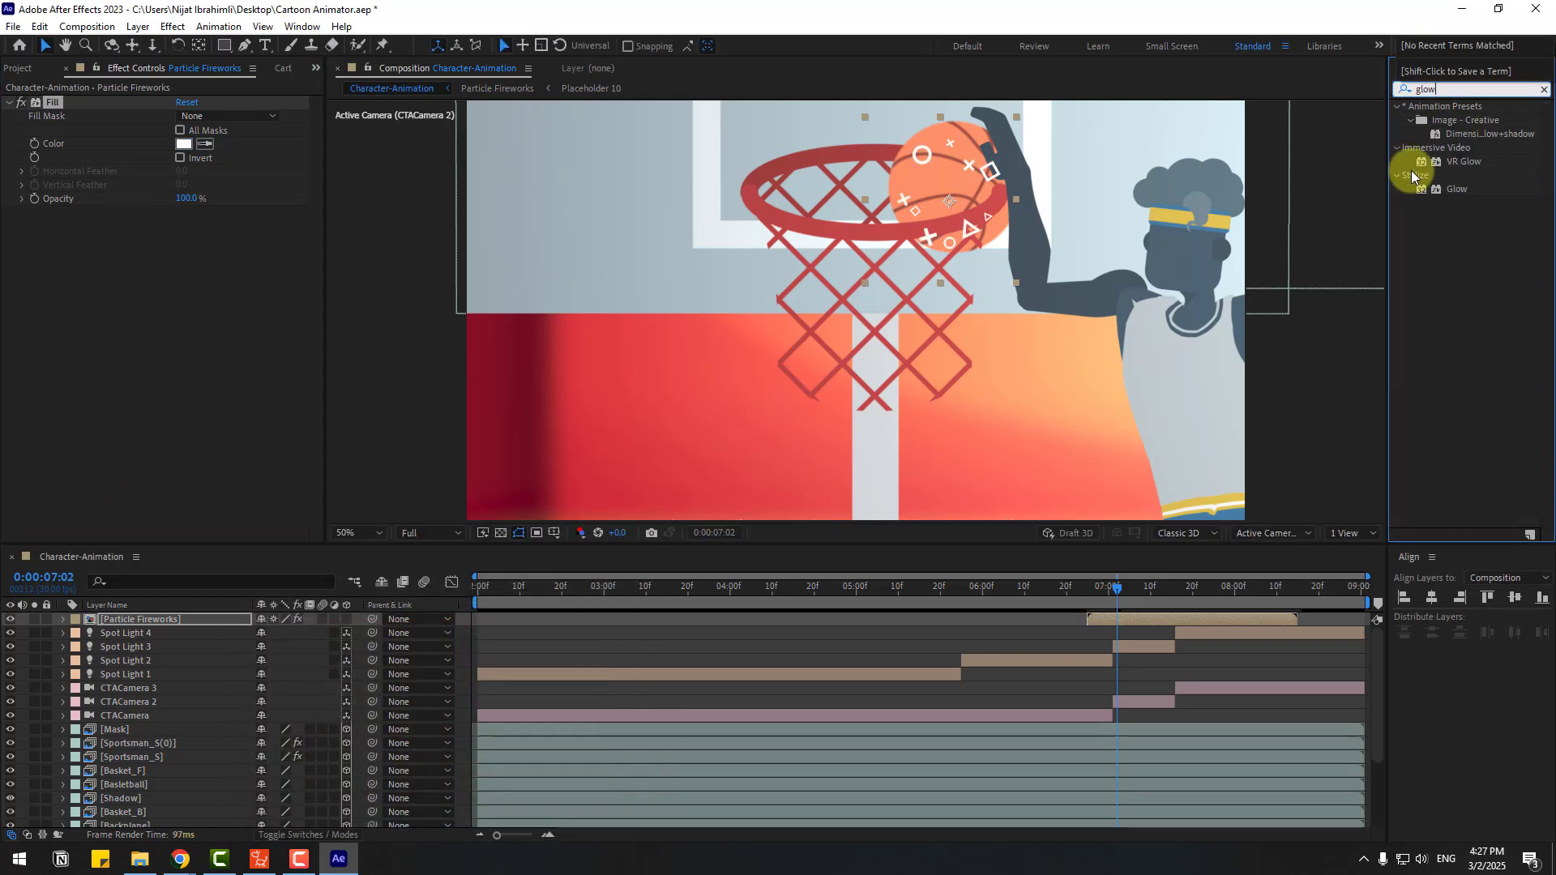
pyautogui.moveTo(1440, 188); pyautogui.dragTo(1139, 623)
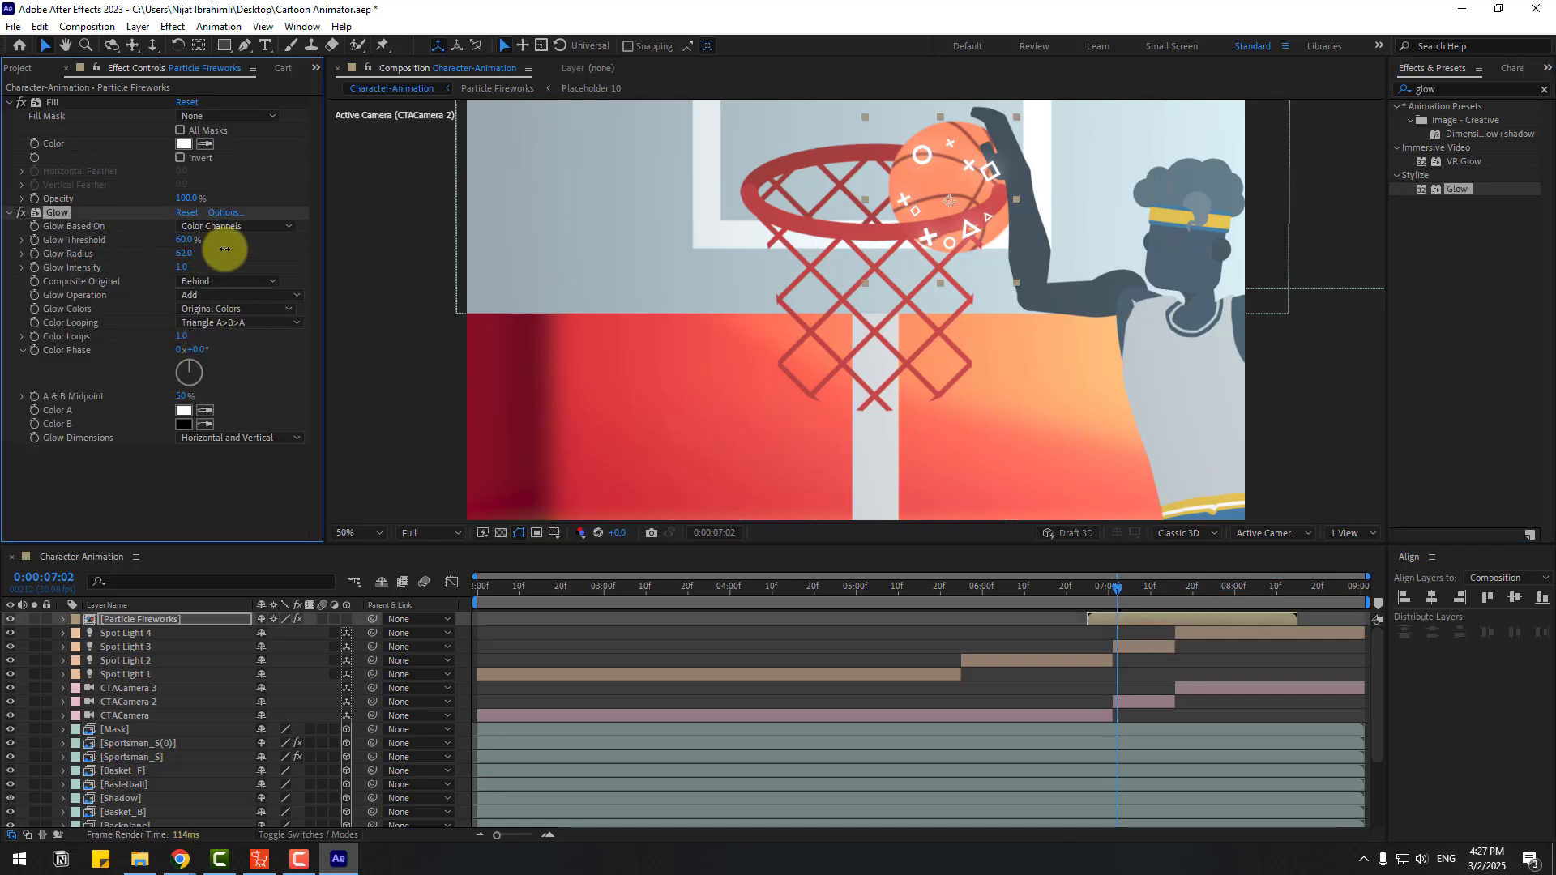
pyautogui.moveTo(1087, 589)
pyautogui.mouseDown()
pyautogui.moveTo(1140, 594)
pyautogui.moveTo(1087, 591)
pyautogui.mouseUp()
# Preview the fireworks shot from 6:20, then reset the work area start to 0:00
pyautogui.moveTo(472, 605); pyautogui.dragTo(1055, 601)
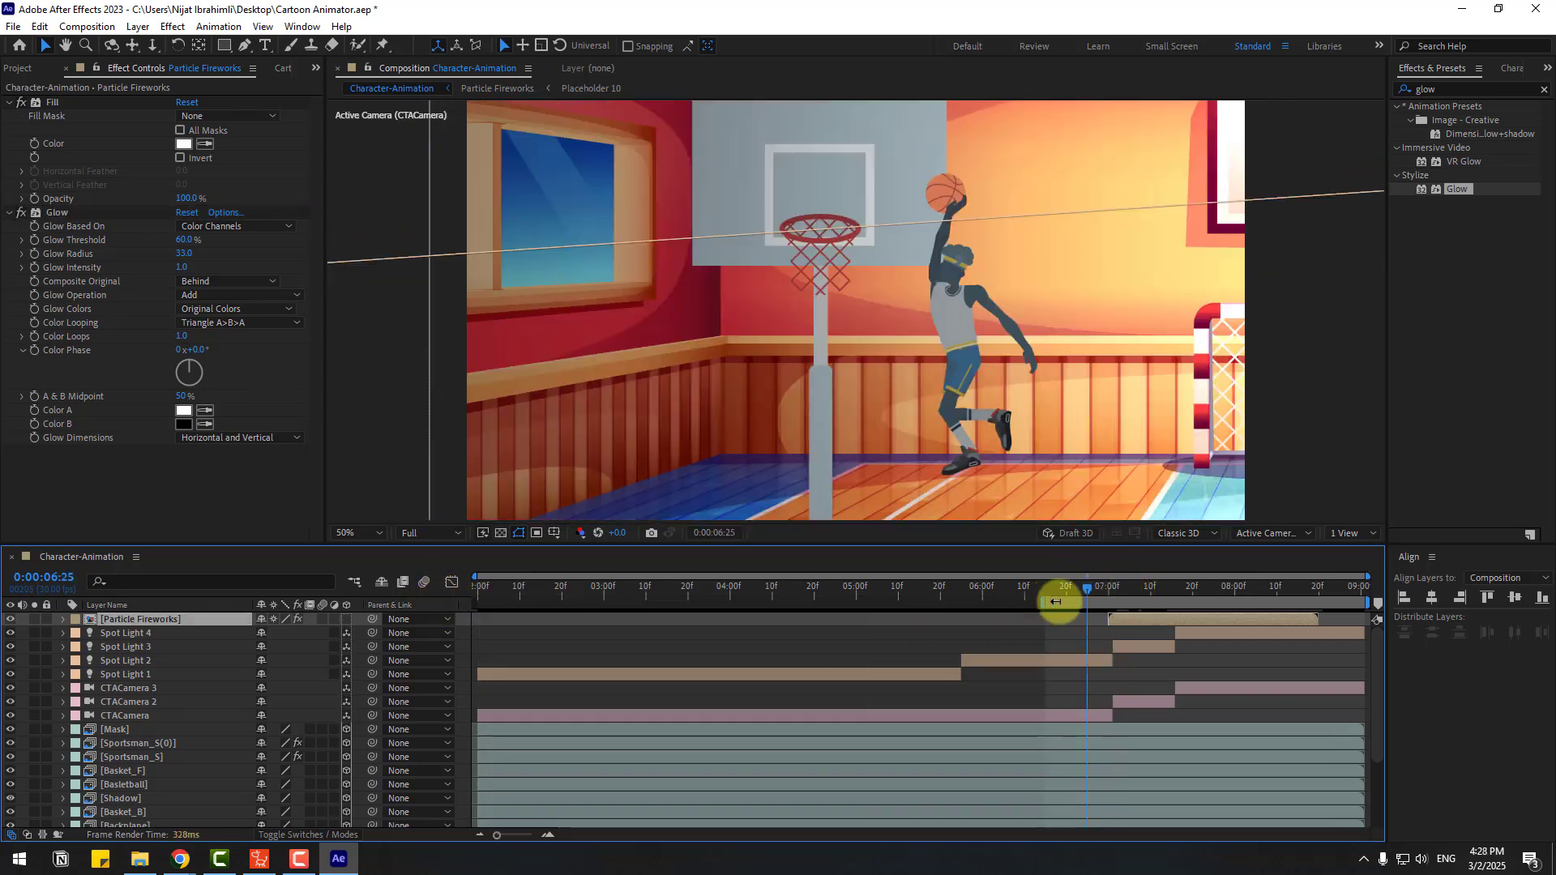
pyautogui.press('space')
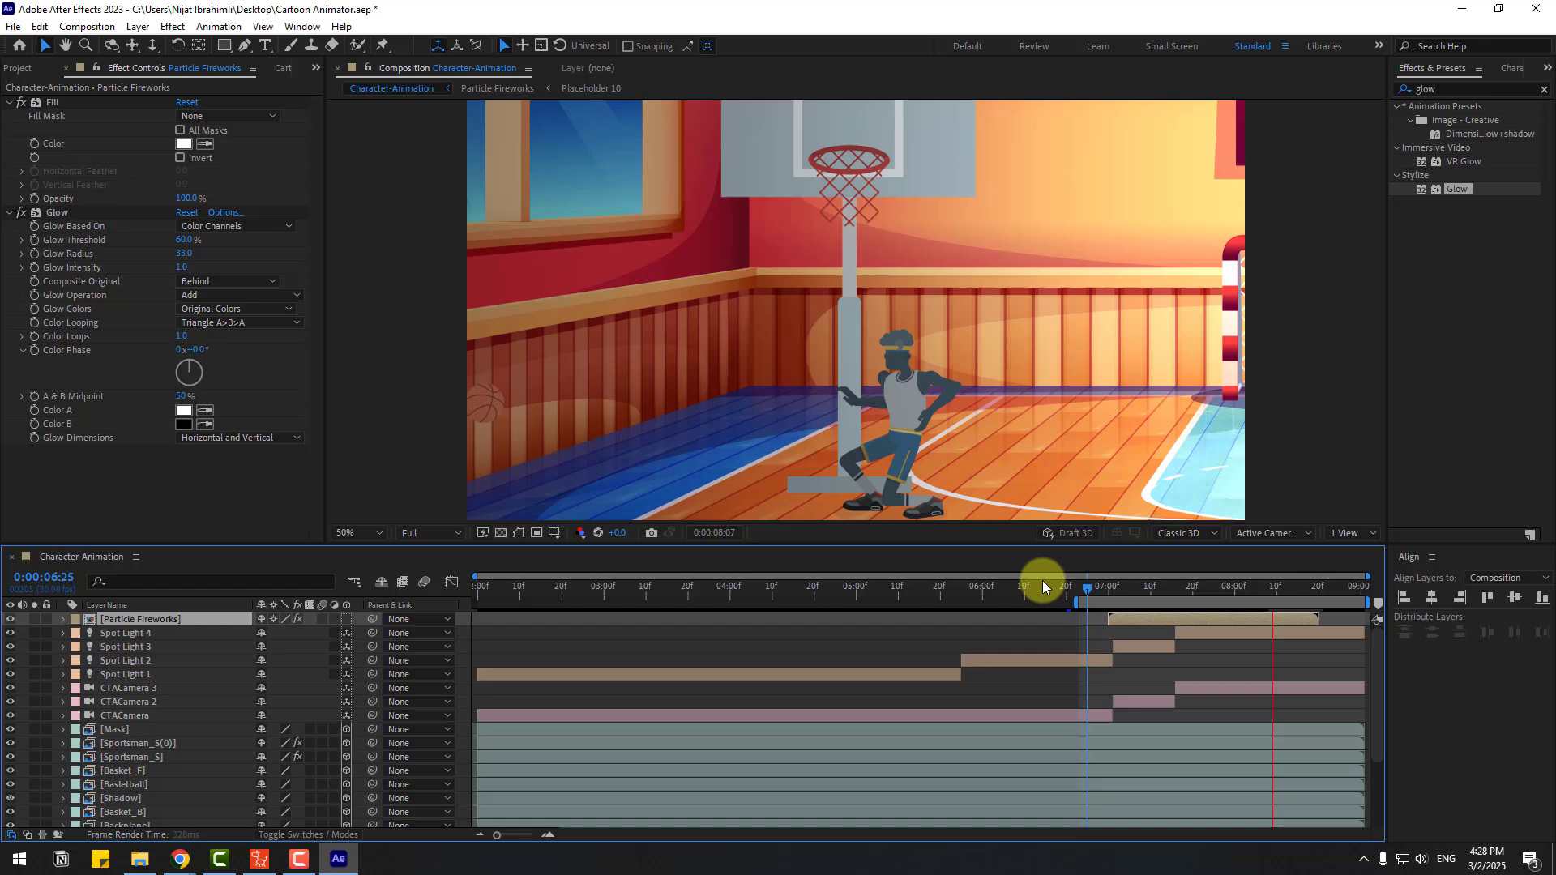
pyautogui.moveTo(1078, 603); pyautogui.dragTo(479, 628)
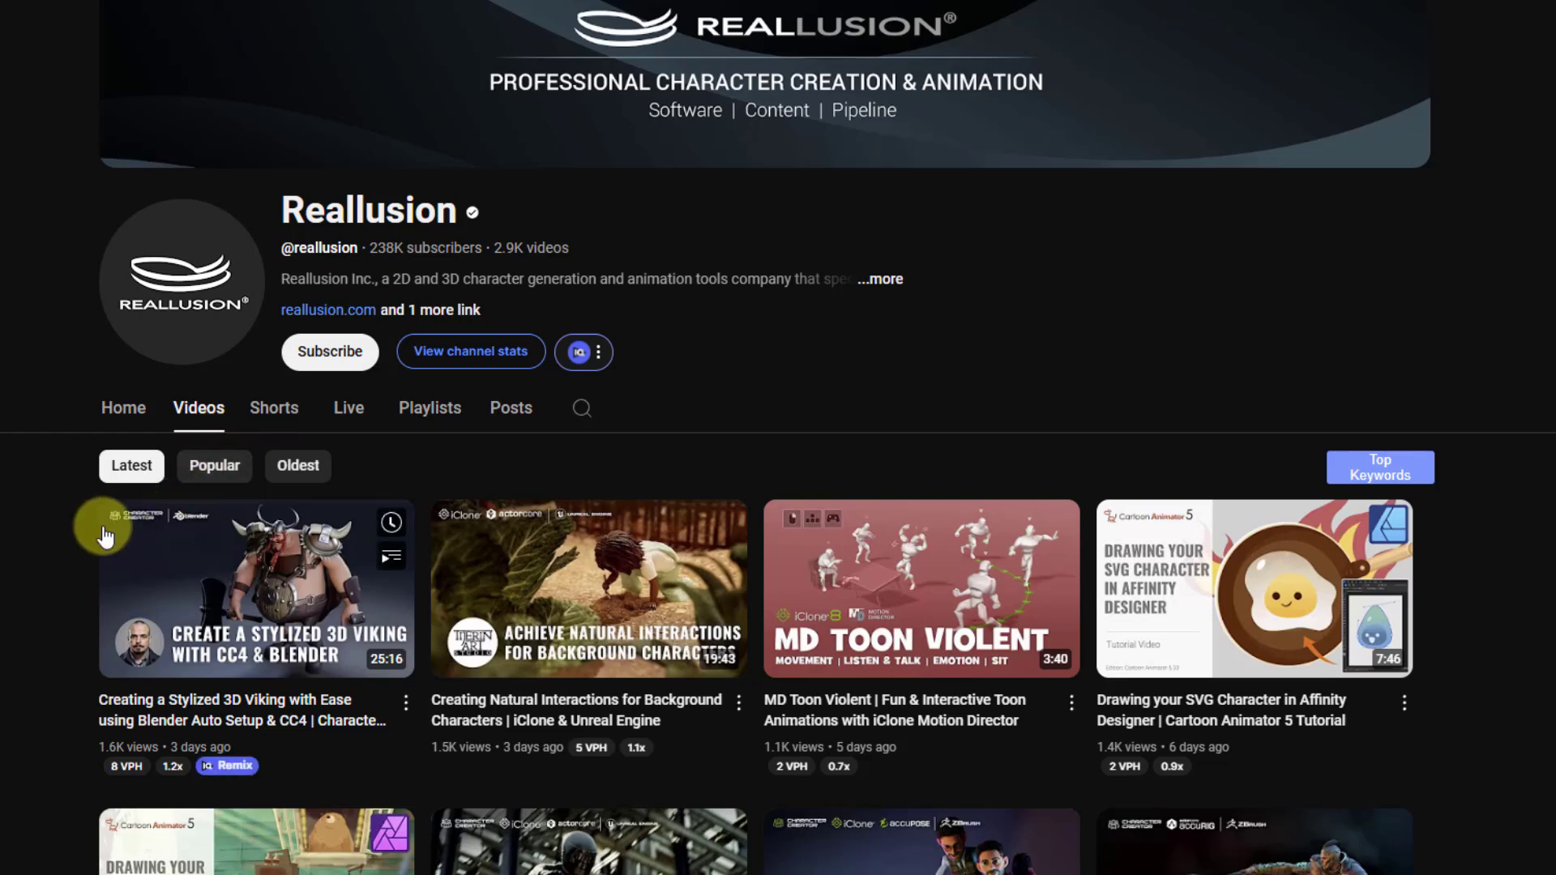
# Scroll through the Cartoon Animator 5 Getting Started video page and its 28-video playlist
pyautogui.scroll(-2, 104, 535)
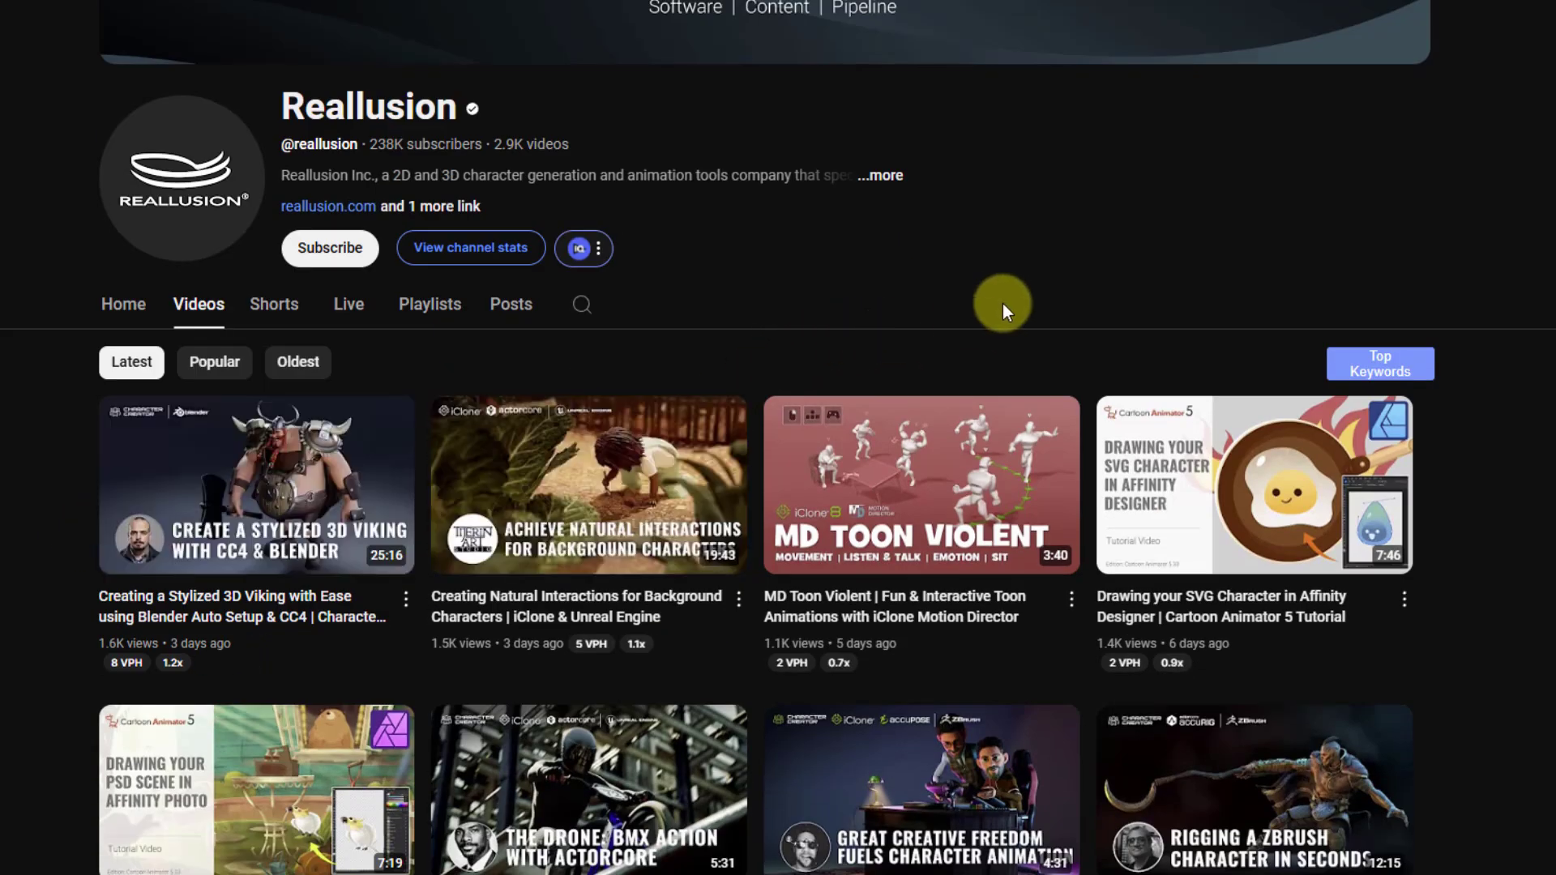
pyautogui.scroll(-2, 1005, 313)
pyautogui.scroll(4, 1019, 243)
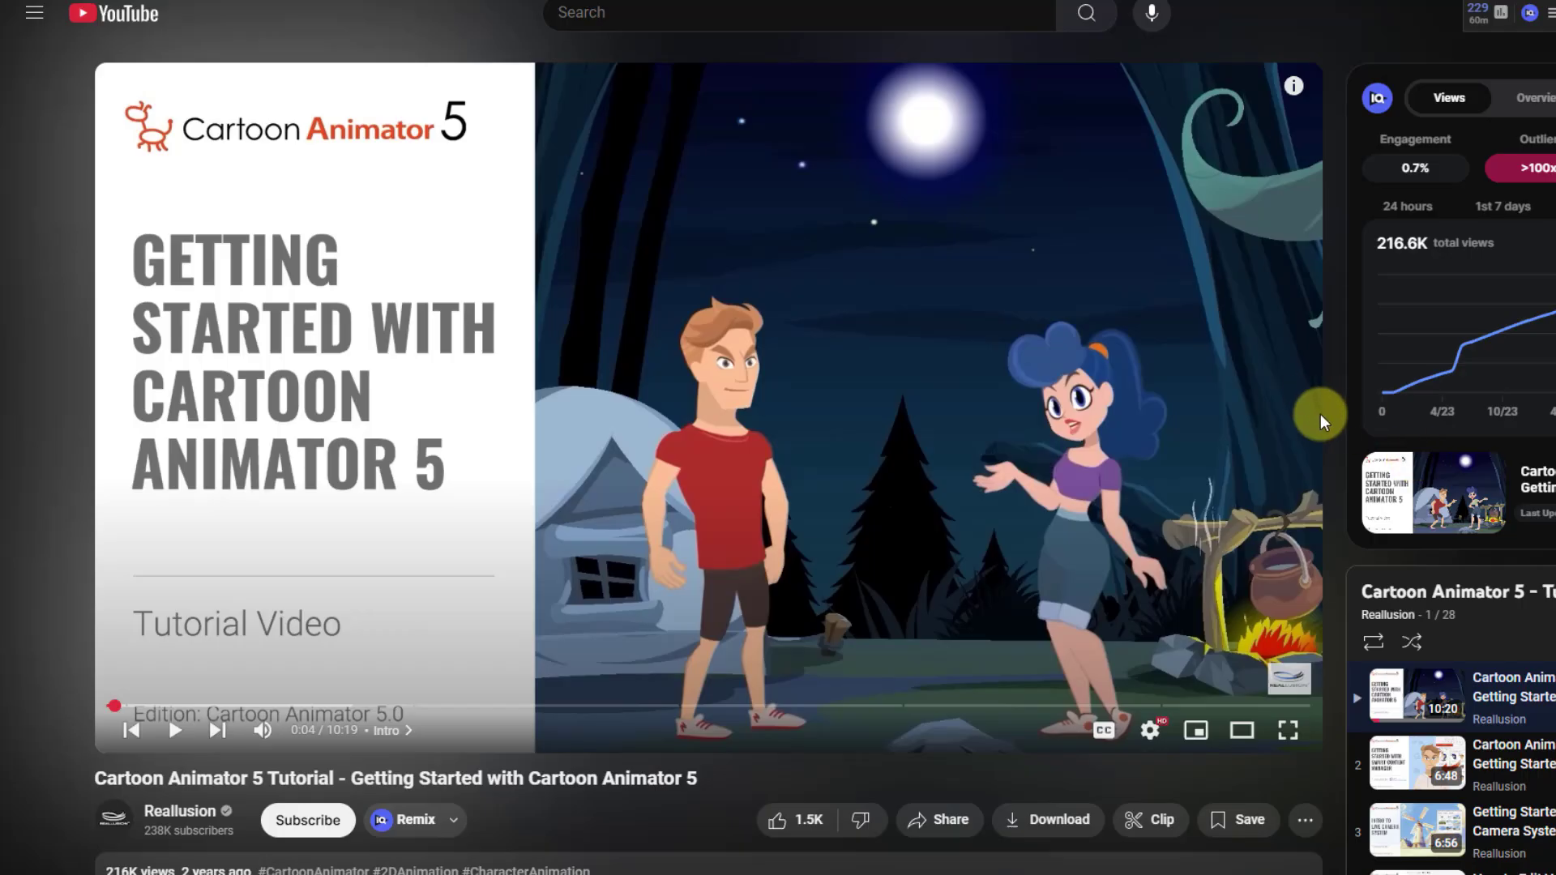
pyautogui.scroll(-2, 1339, 378)
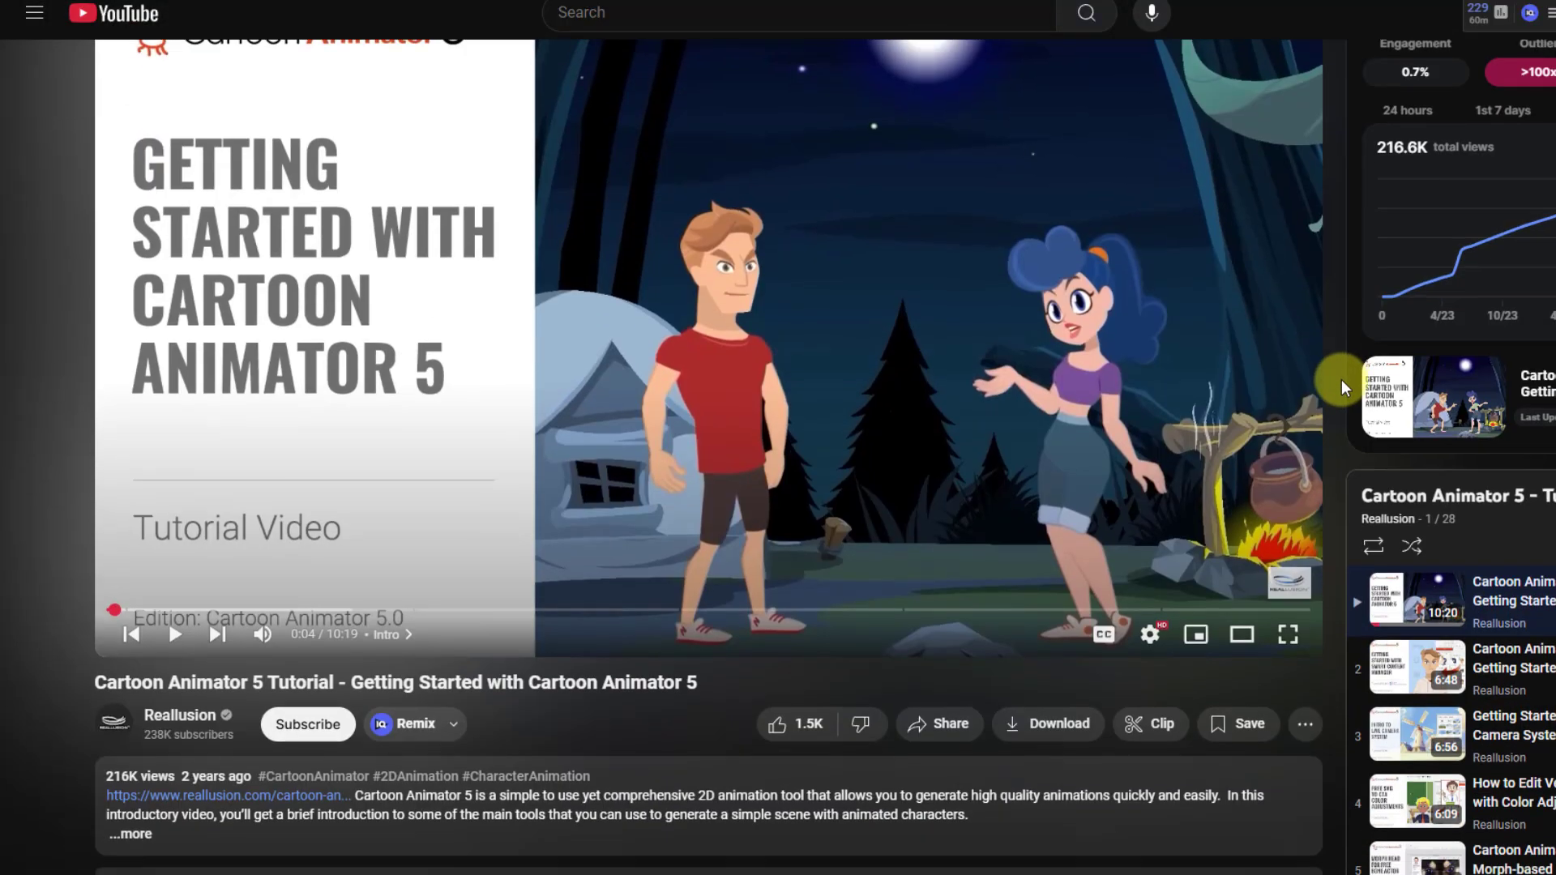
pyautogui.scroll(-3, 1346, 363)
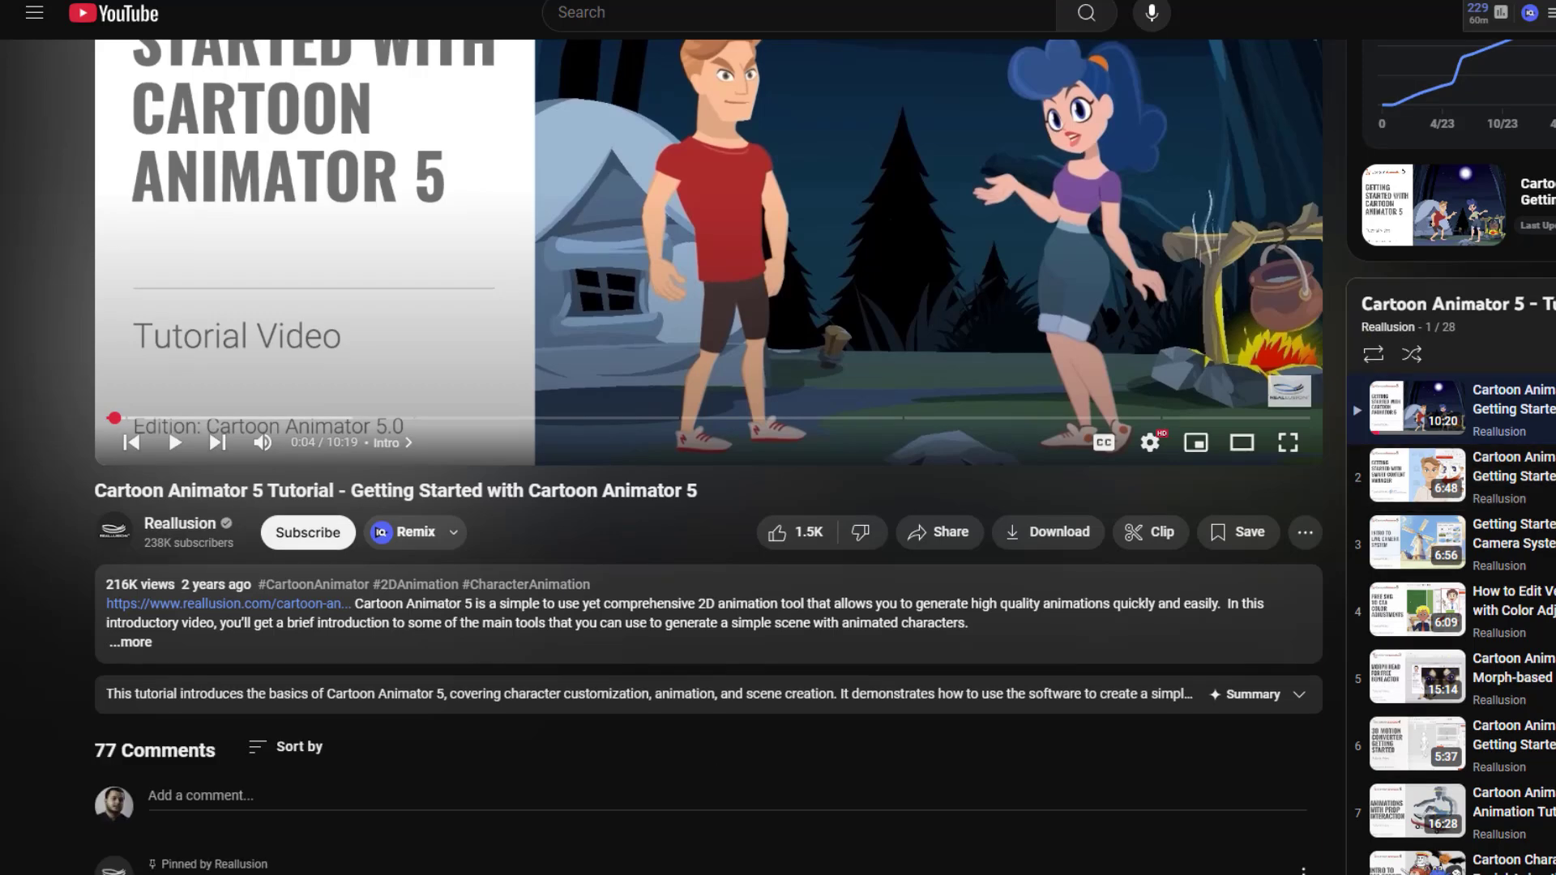
pyautogui.scroll(-8, 1451, 624)
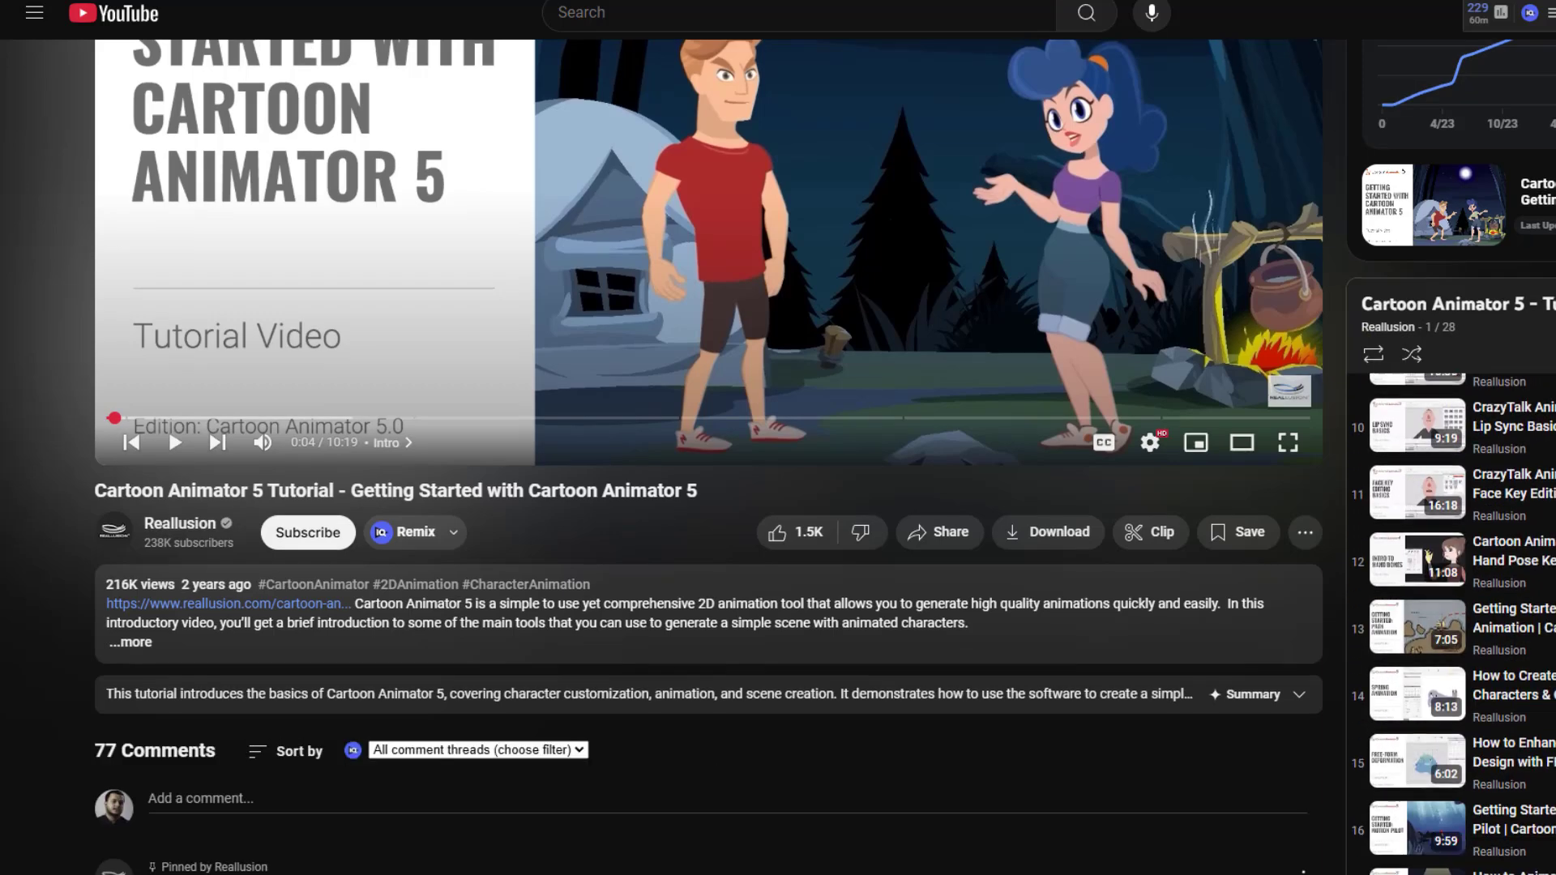
pyautogui.scroll(-8, 1451, 624)
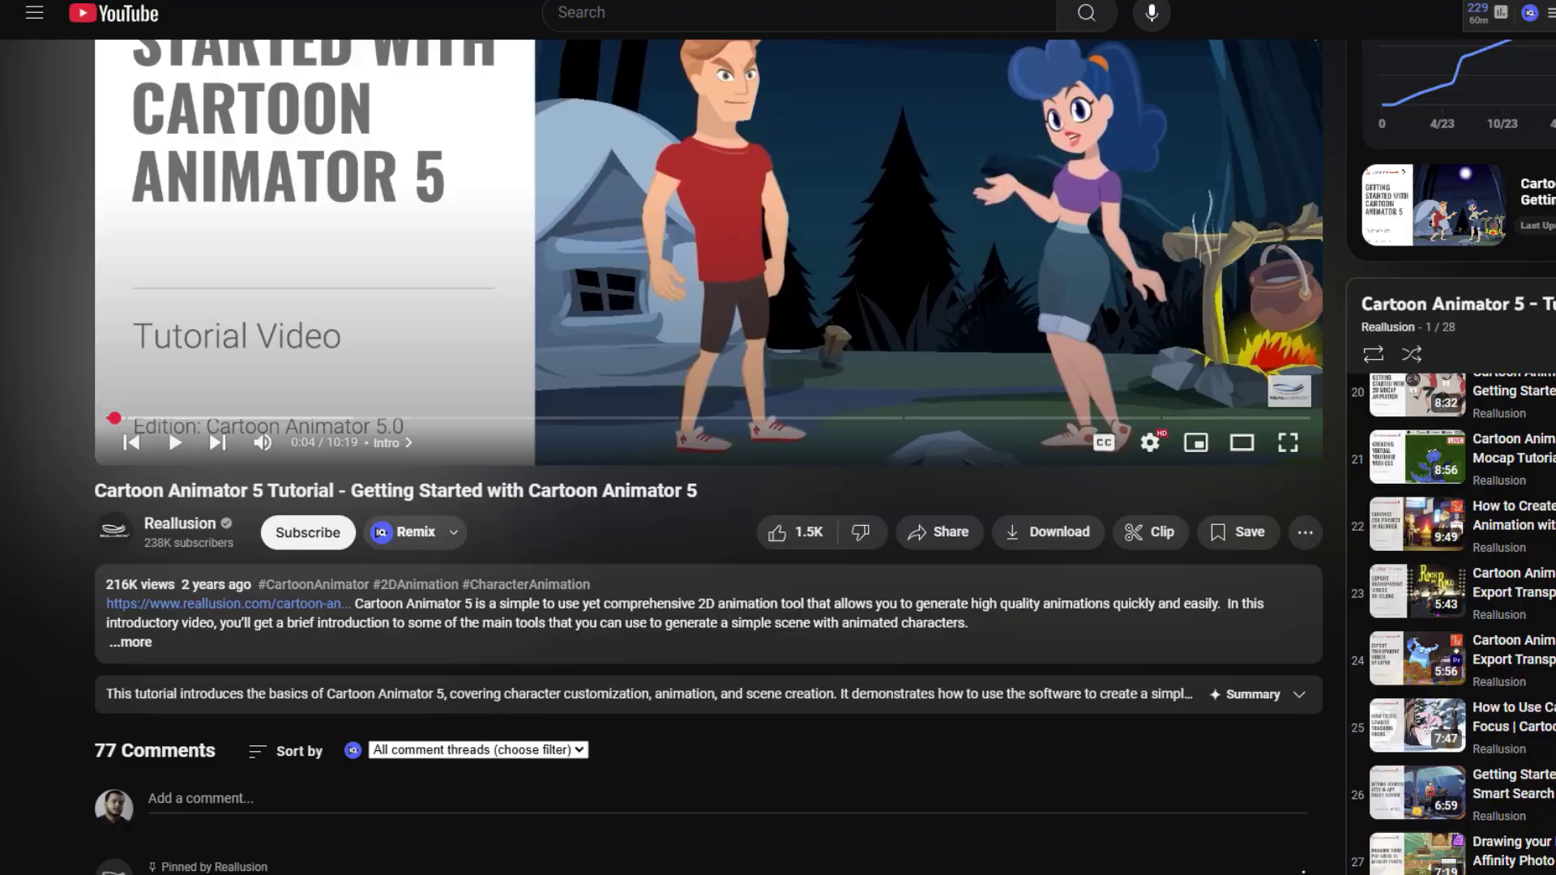